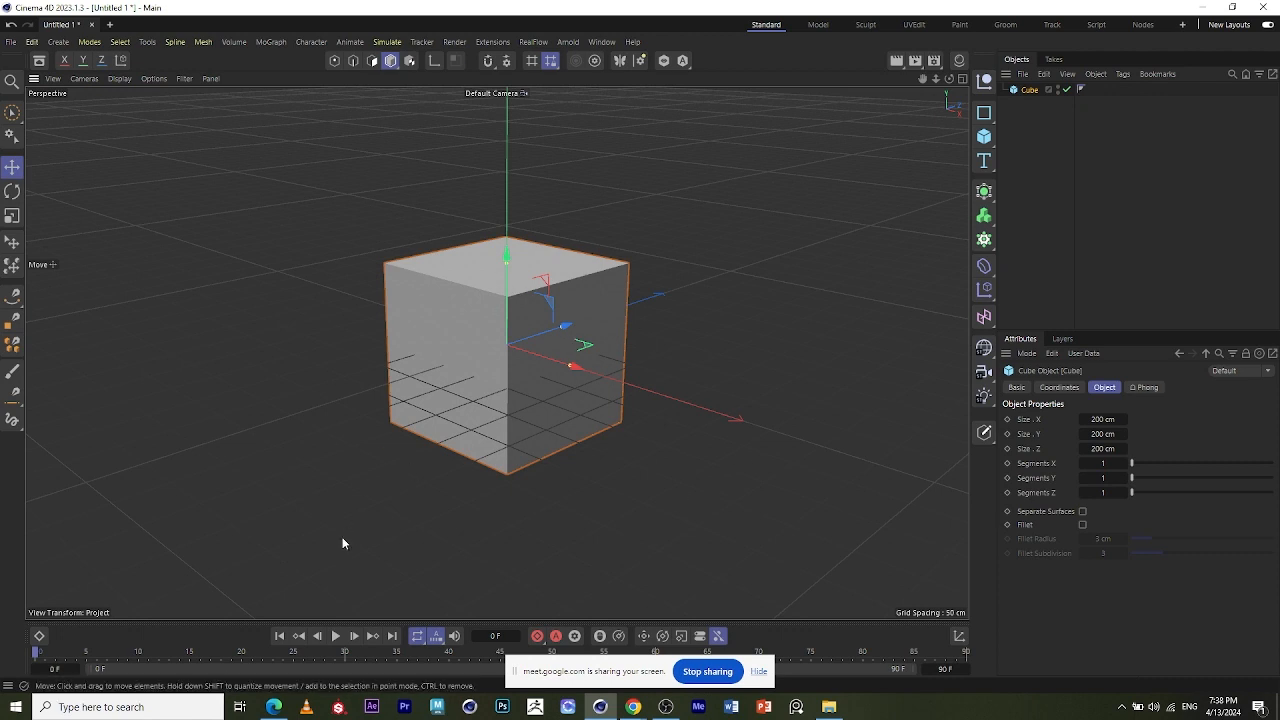
- Create a second empty project and return to the first project containing the cube
mouse_move(274, 706)
mouse_move(240, 631)
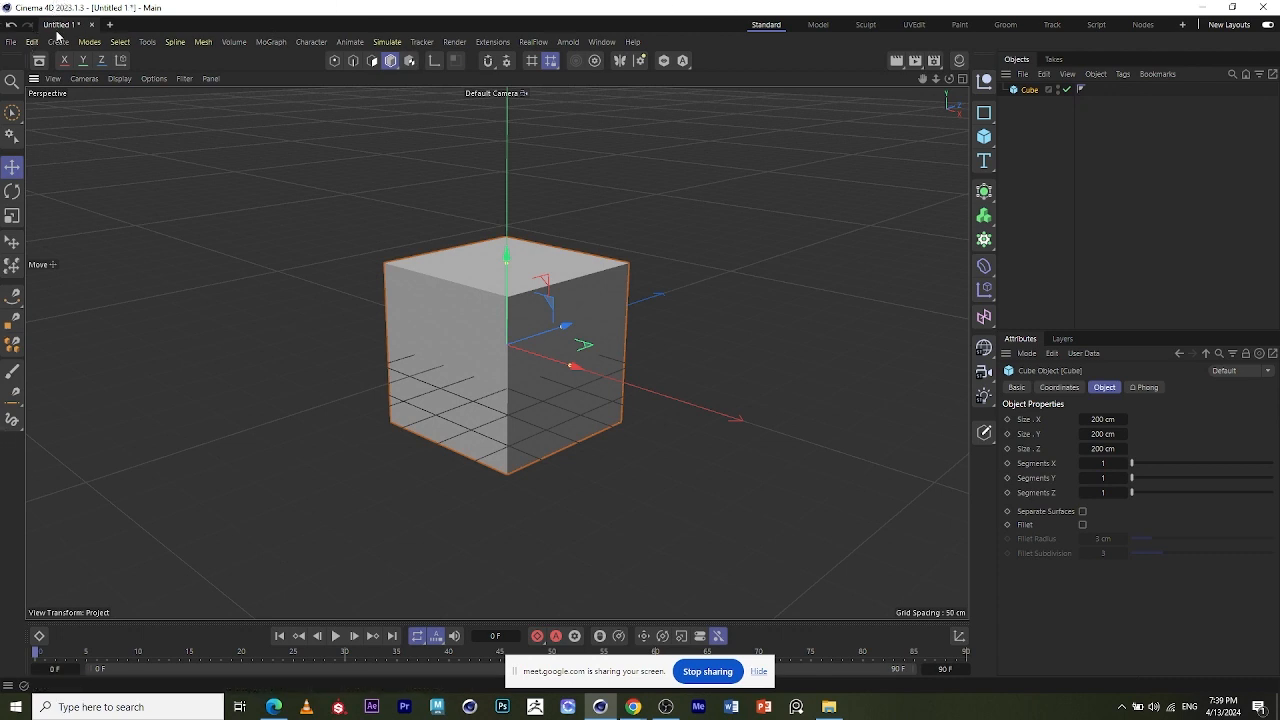
click(109, 26)
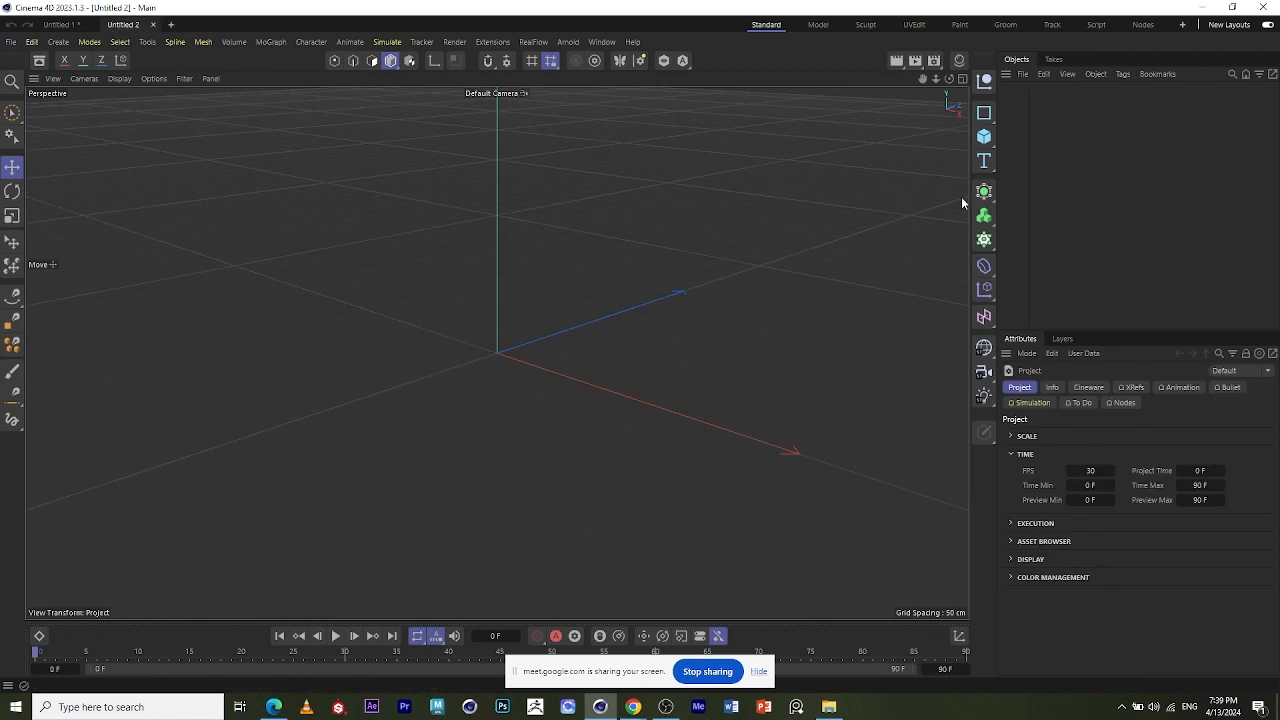
click(60, 24)
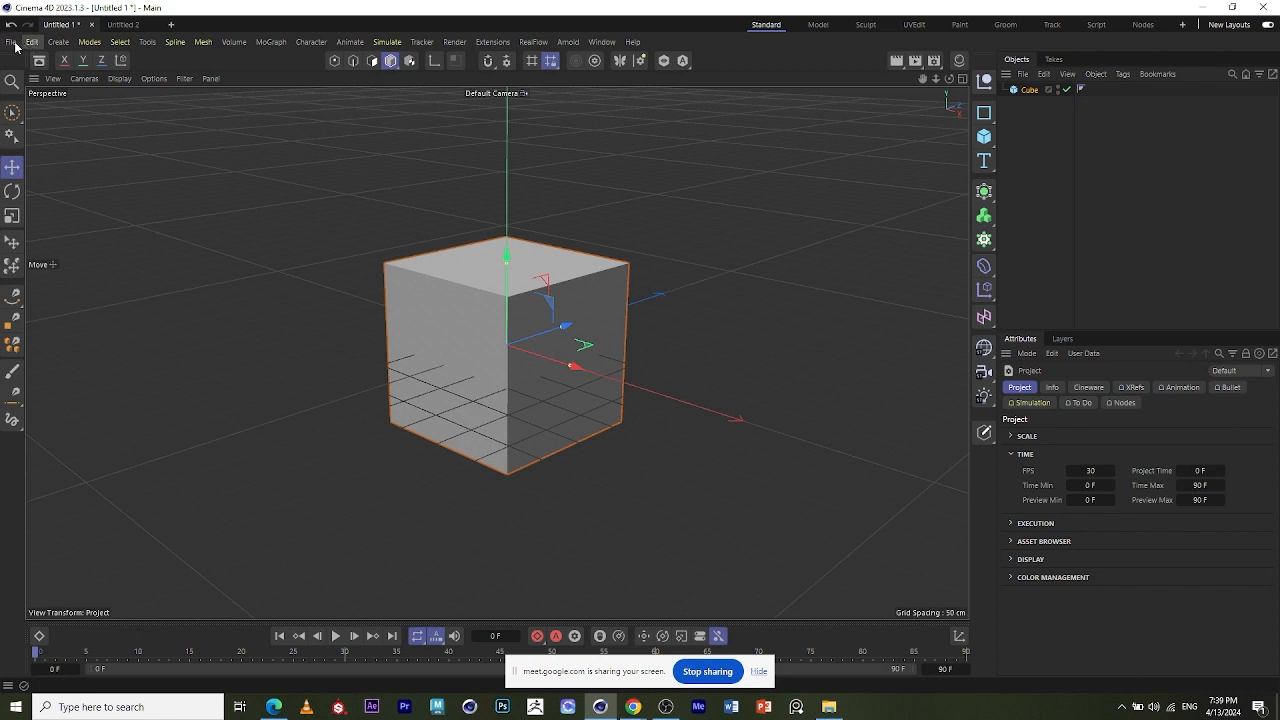
- View the Model and Sculpt layouts and return to the Standard layout
click(817, 25)
click(860, 24)
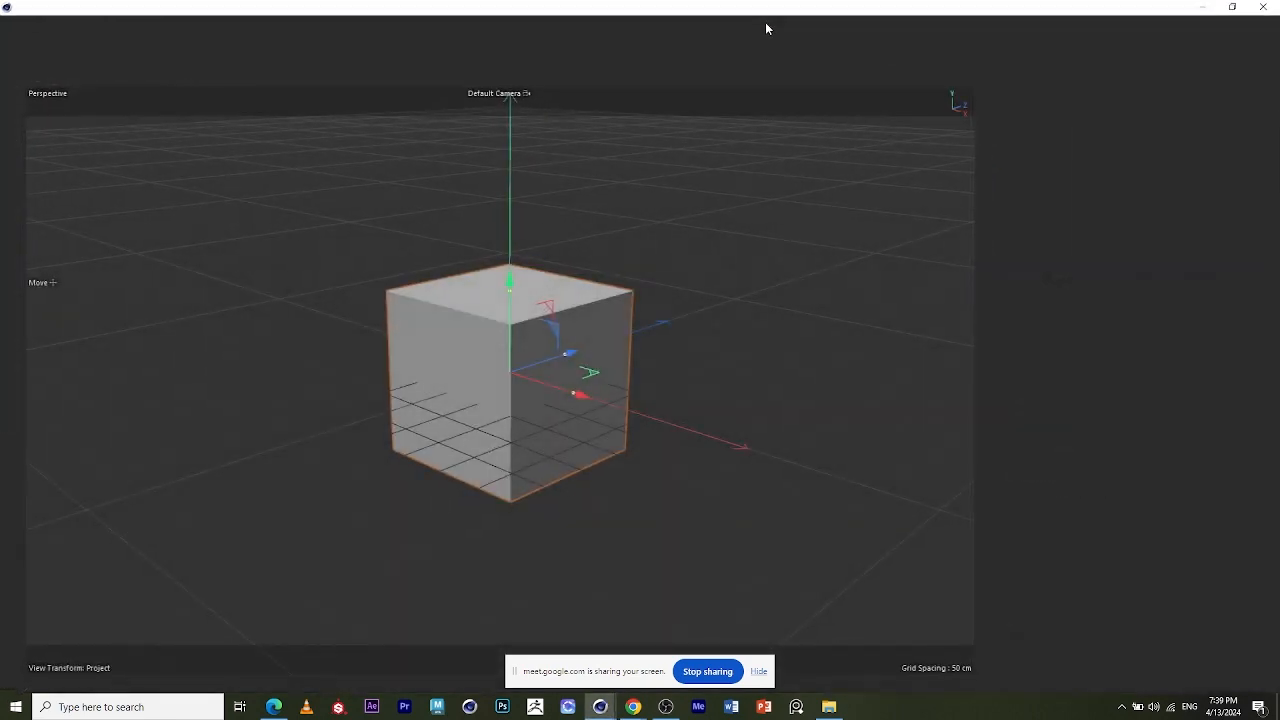
click(768, 22)
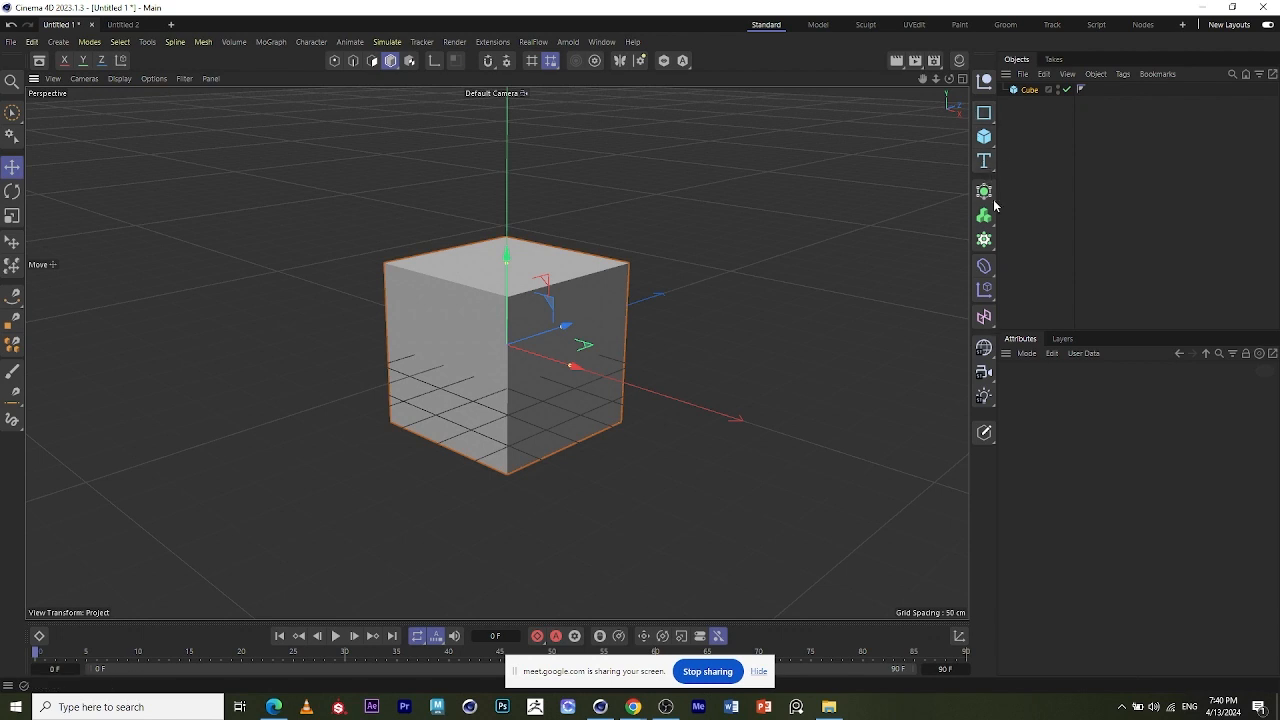
- Look through the available primitive objects and the selection tool types, leaving the cube as is
alt+middle_drag(370, 343, 571, 187)
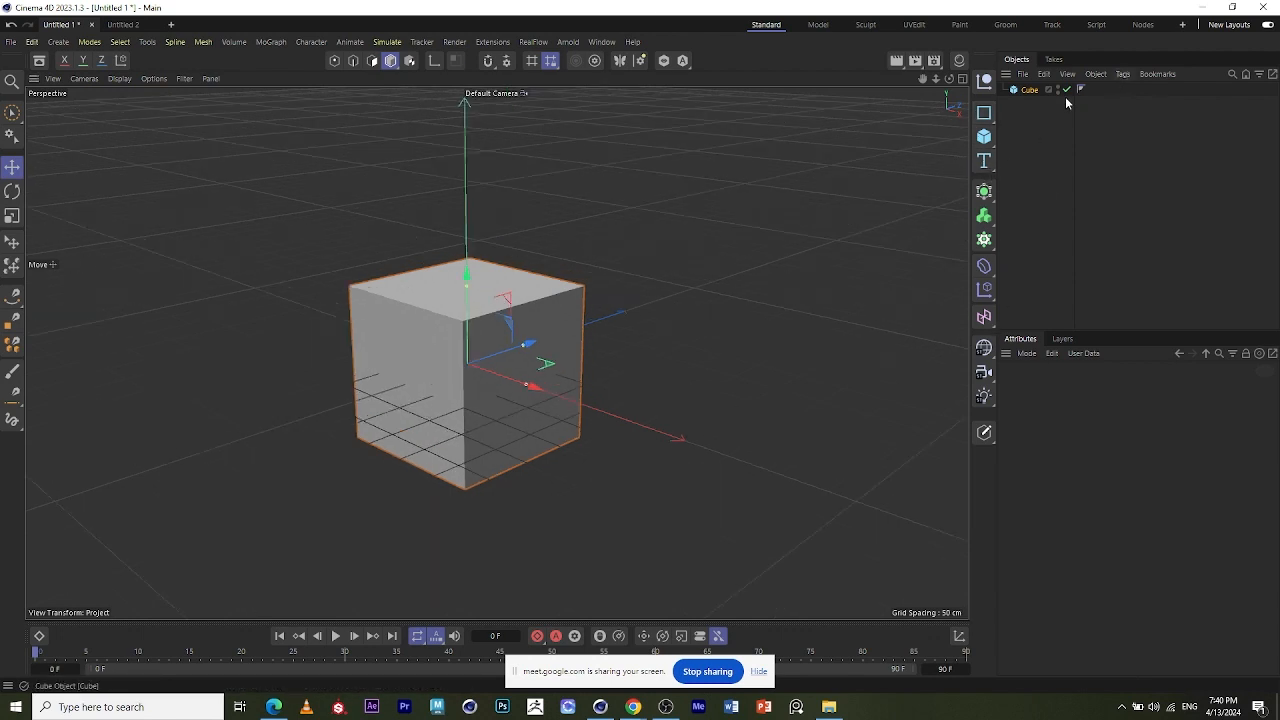
click(986, 139)
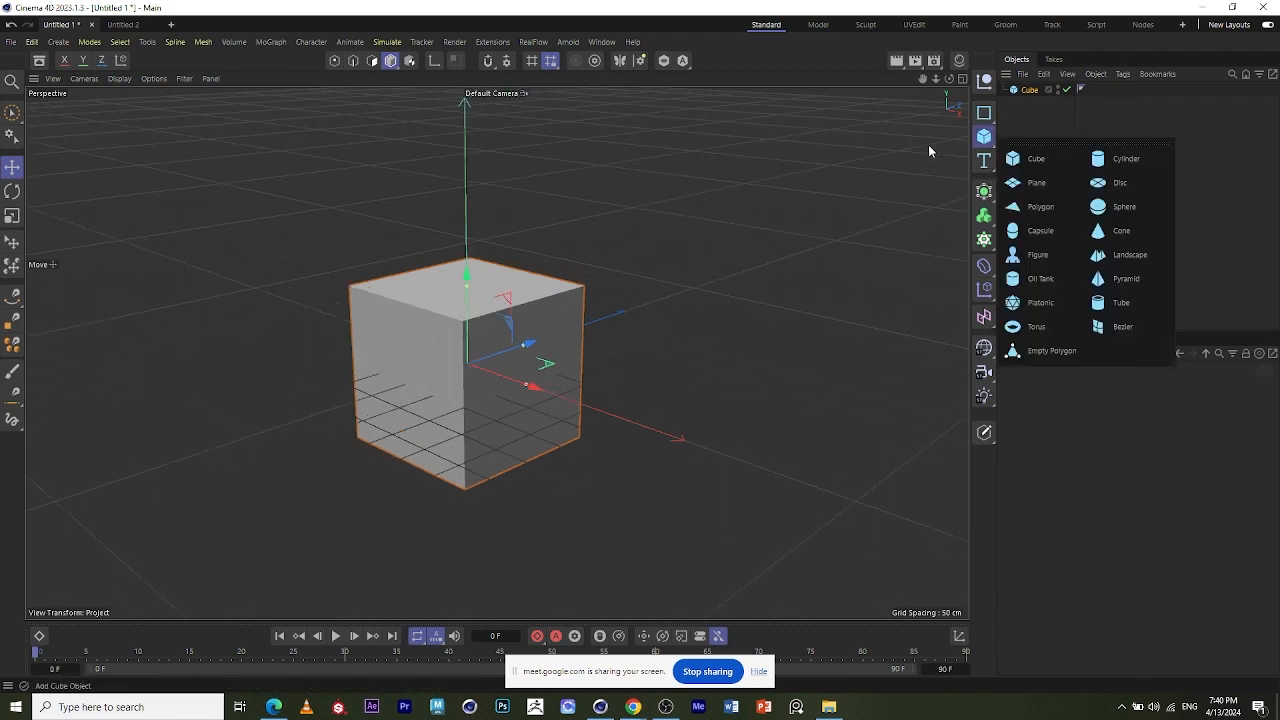
click(992, 150)
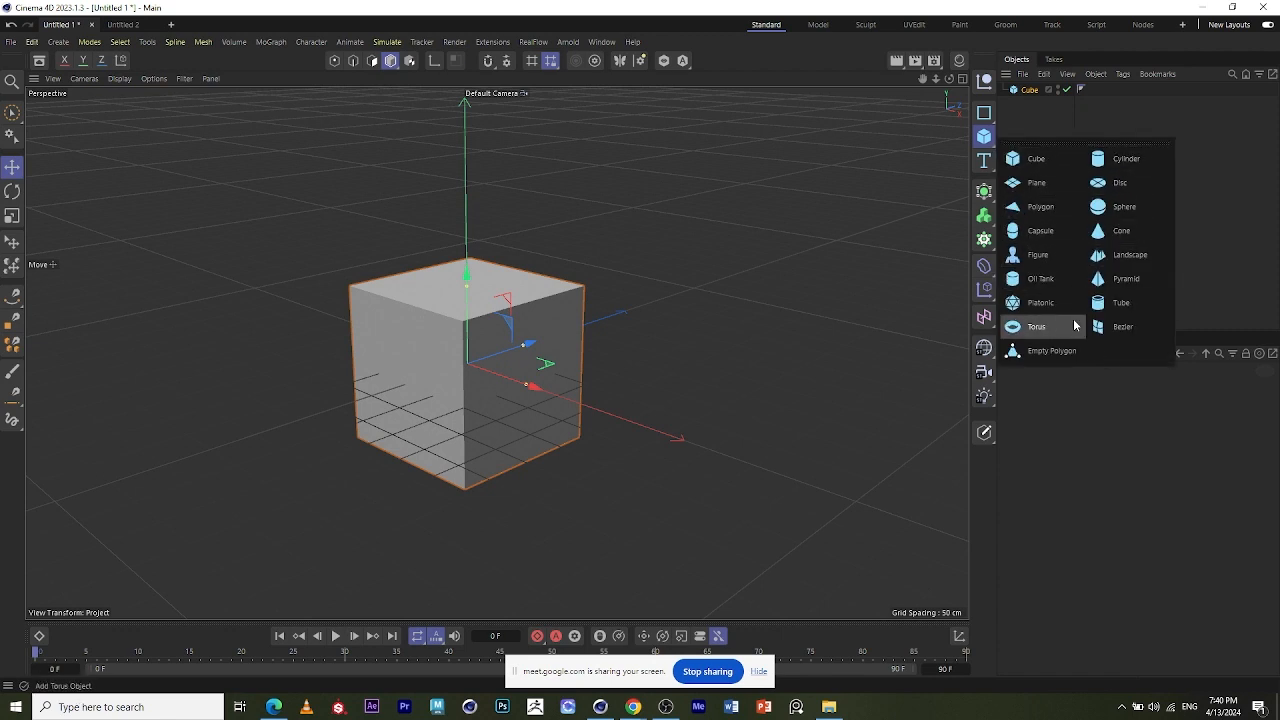
key(Escape)
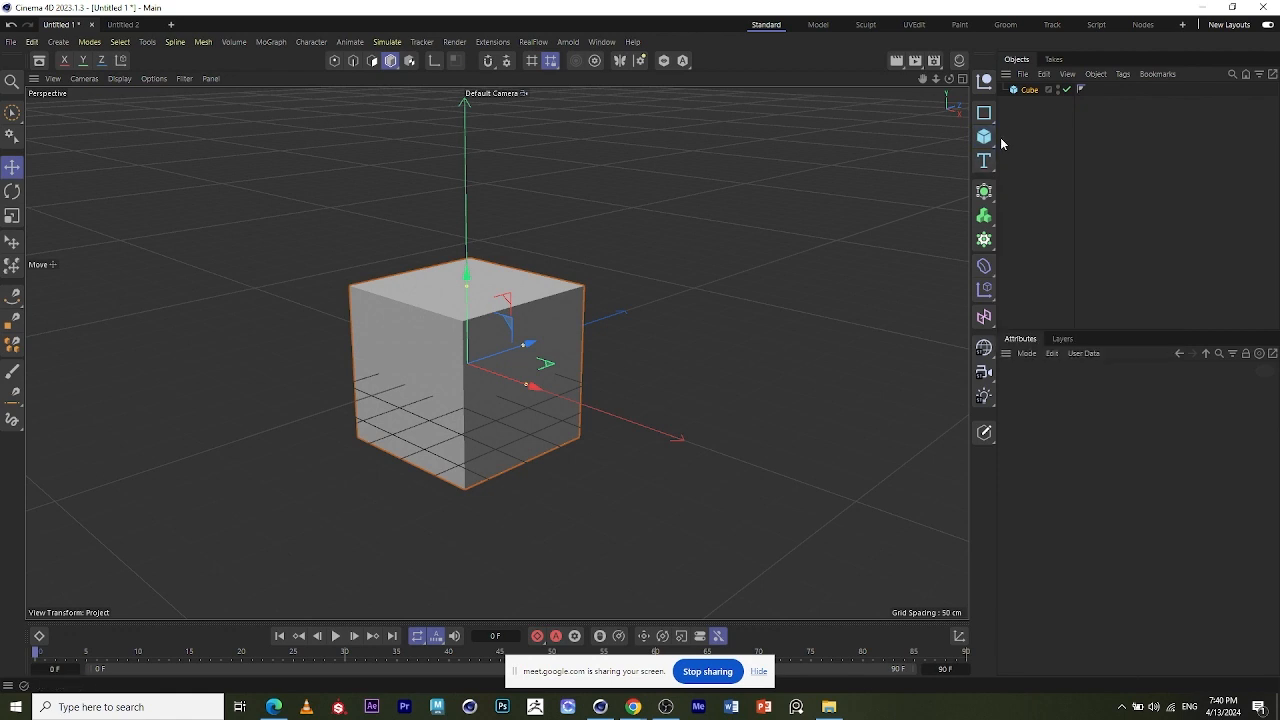
click(985, 137)
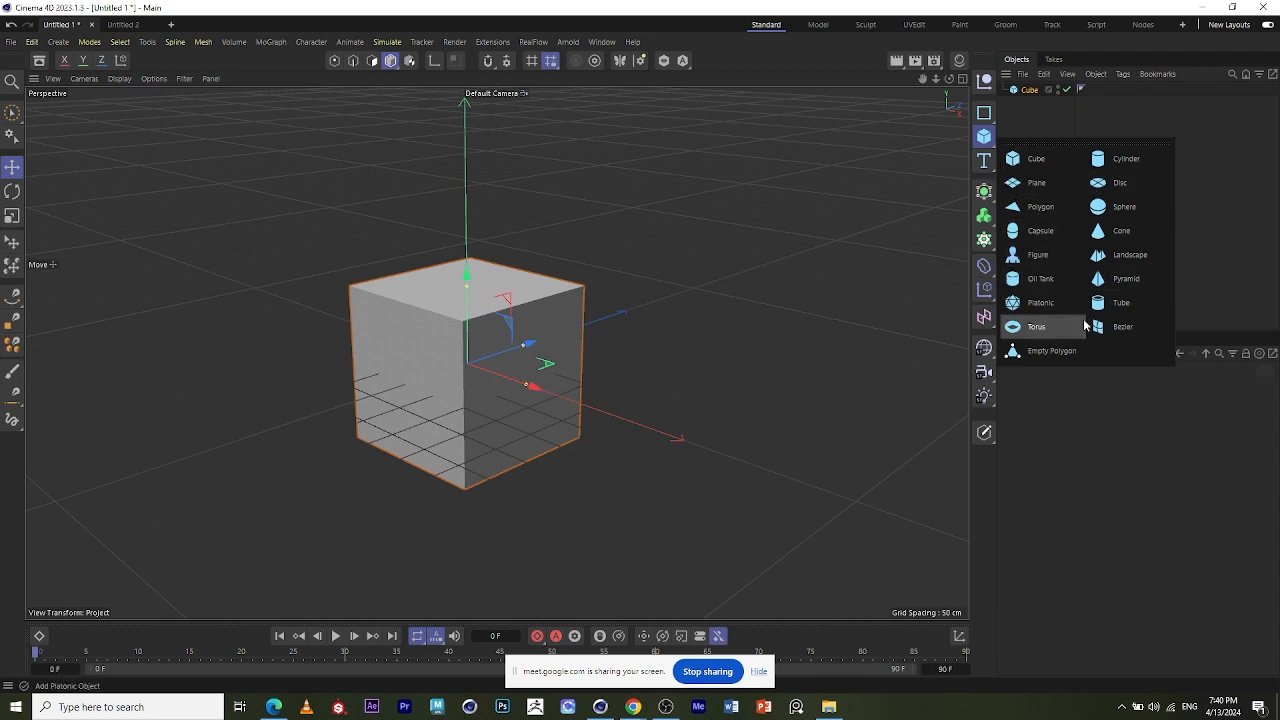
click(12, 114)
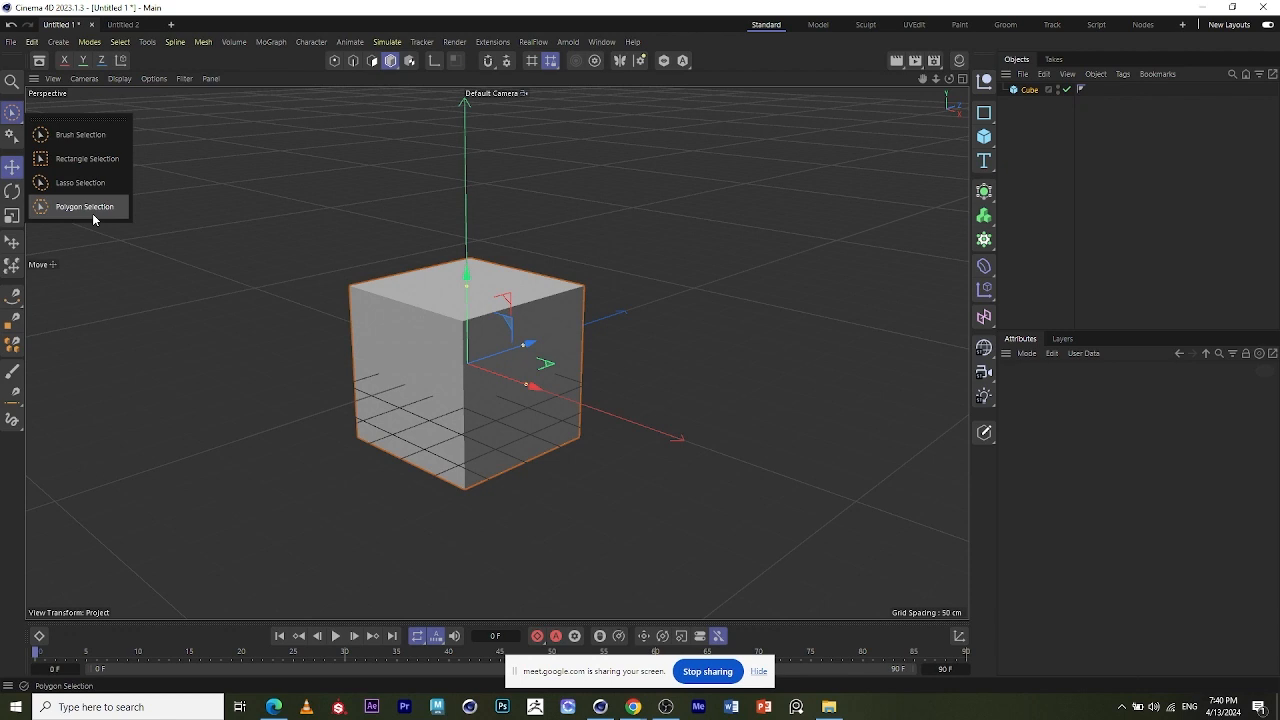
scroll(376, 160, down, 2)
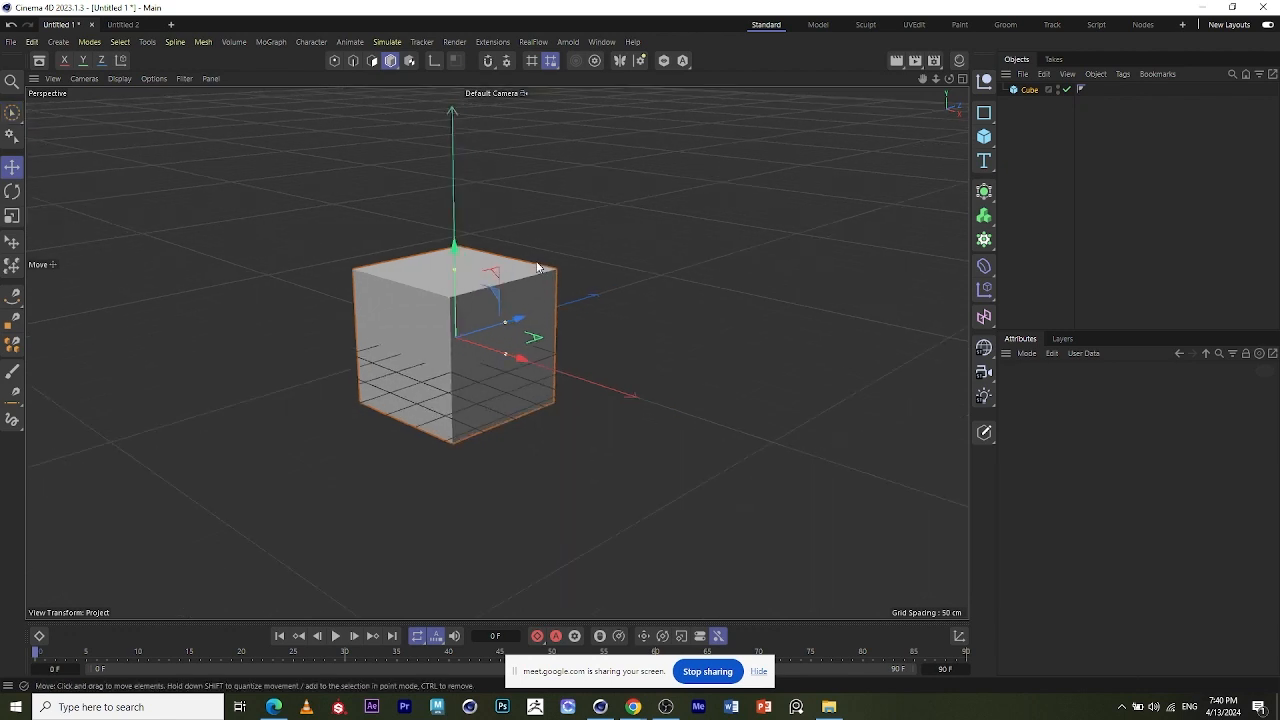
scroll(537, 268, up, 1)
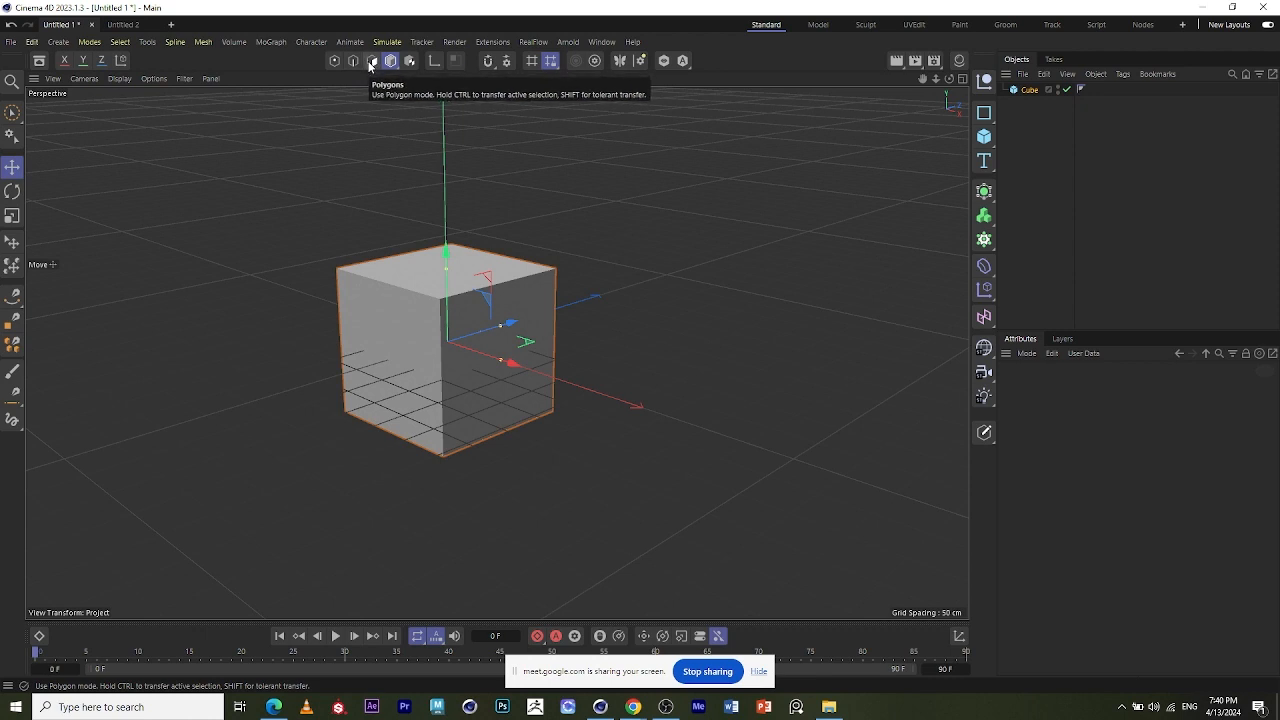
- Create a new material in the Material Manager and make it red by setting its color saturation to 74%
click(959, 61)
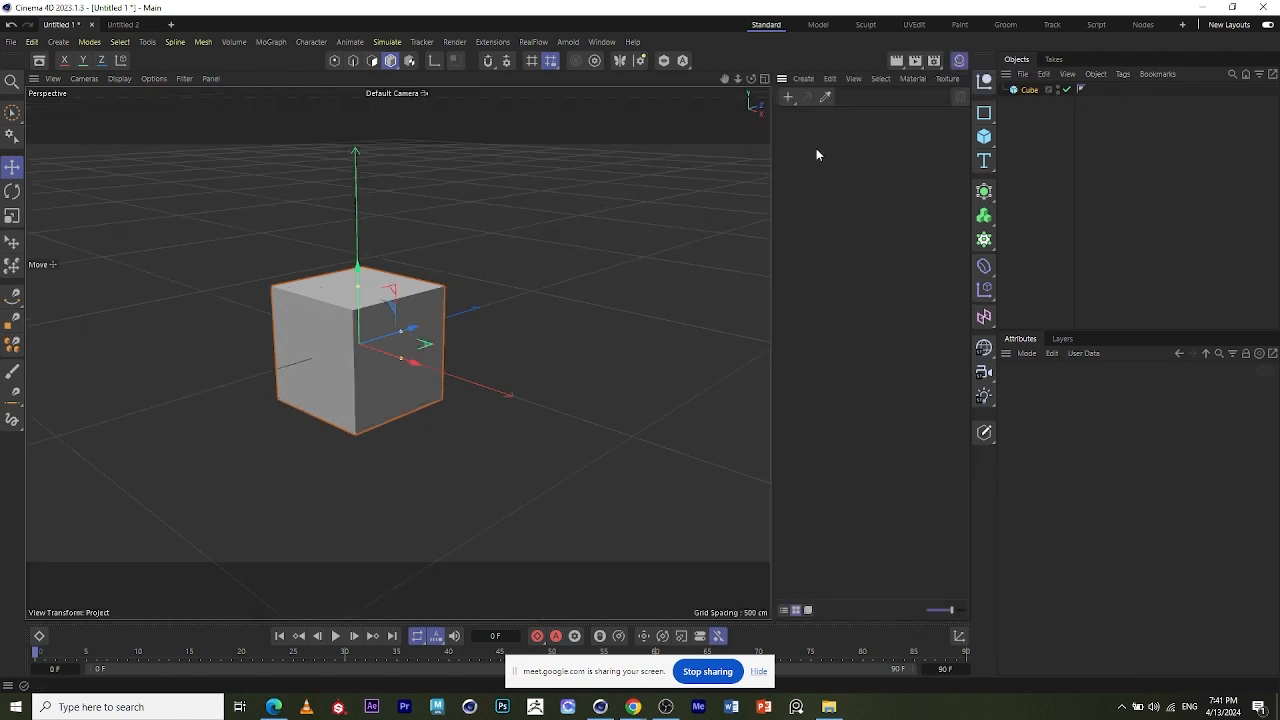
click(788, 97)
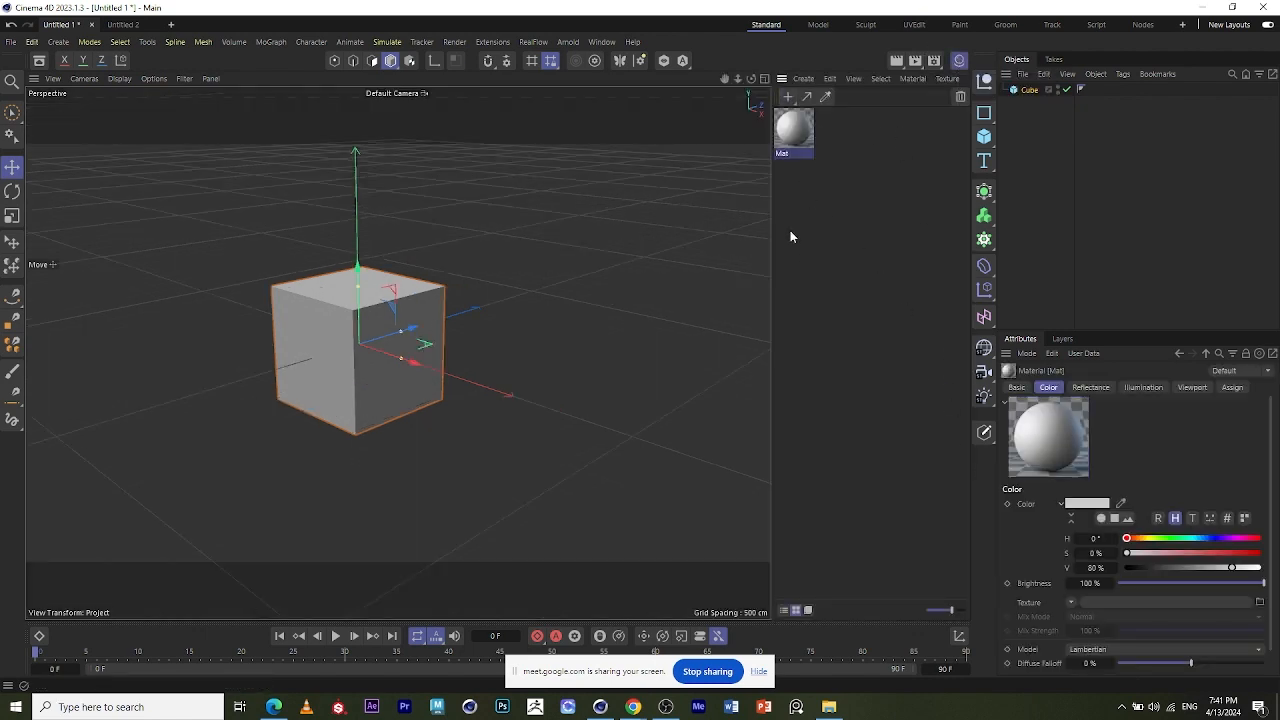
click(1226, 551)
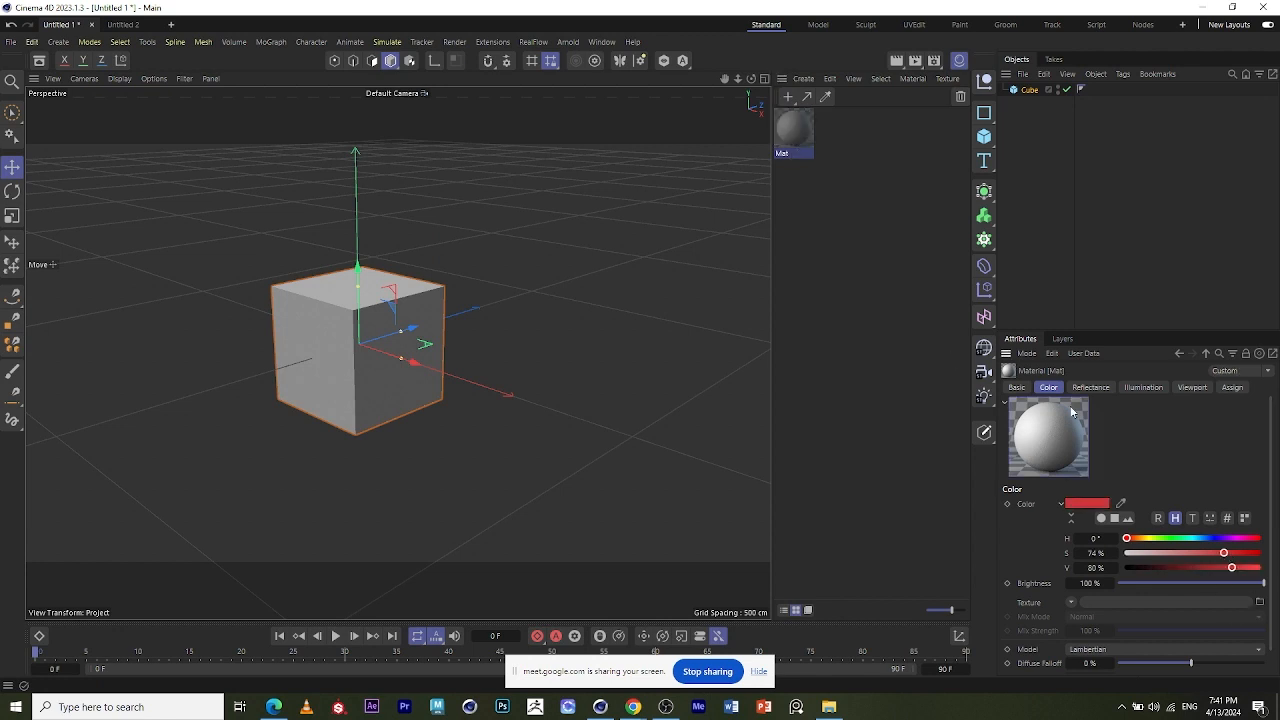
- Apply the red material to the cube and deselect the cube to check its color
drag(796, 132, 454, 286)
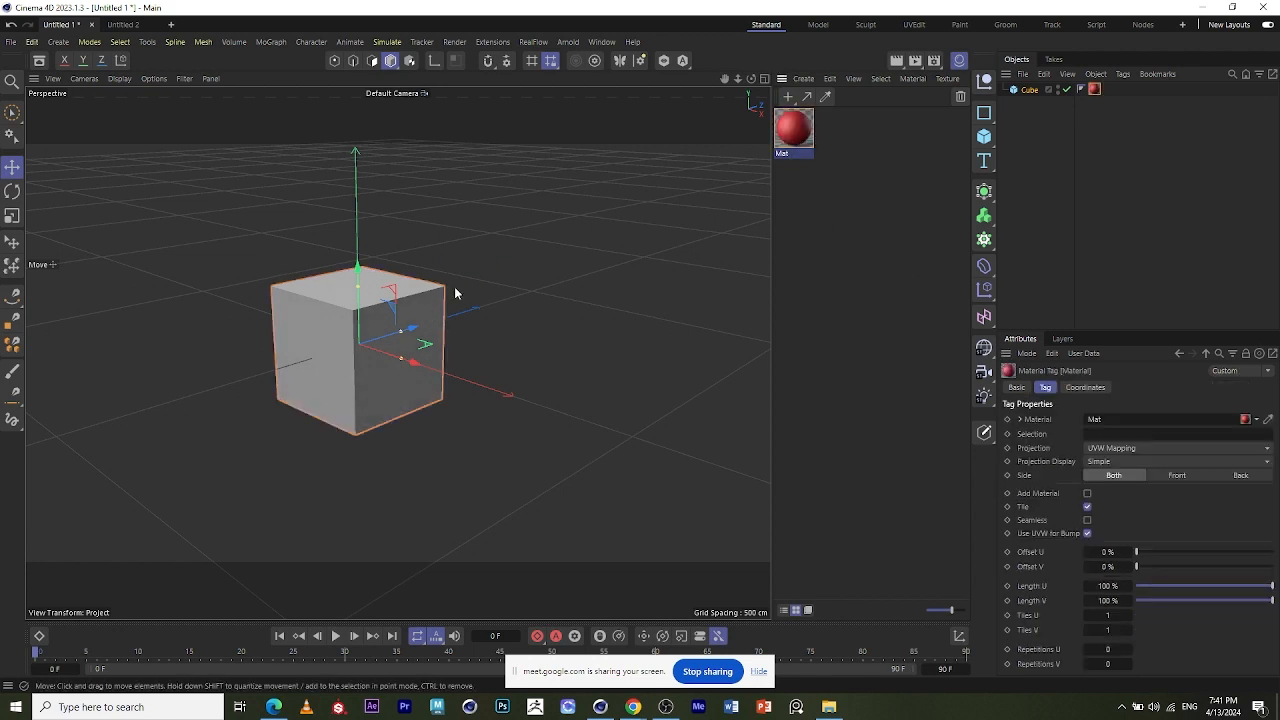
click(589, 249)
scroll(640, 309, down, 3)
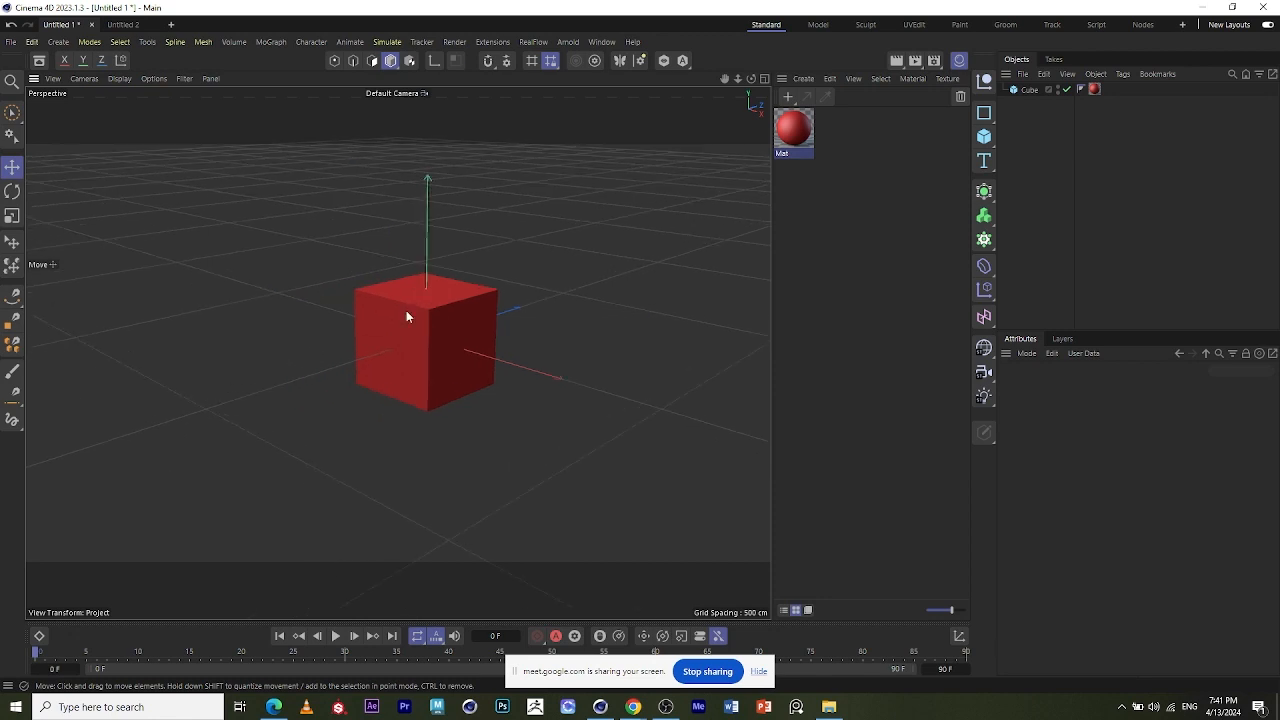
scroll(471, 297, up, 4)
scroll(360, 294, up, 4)
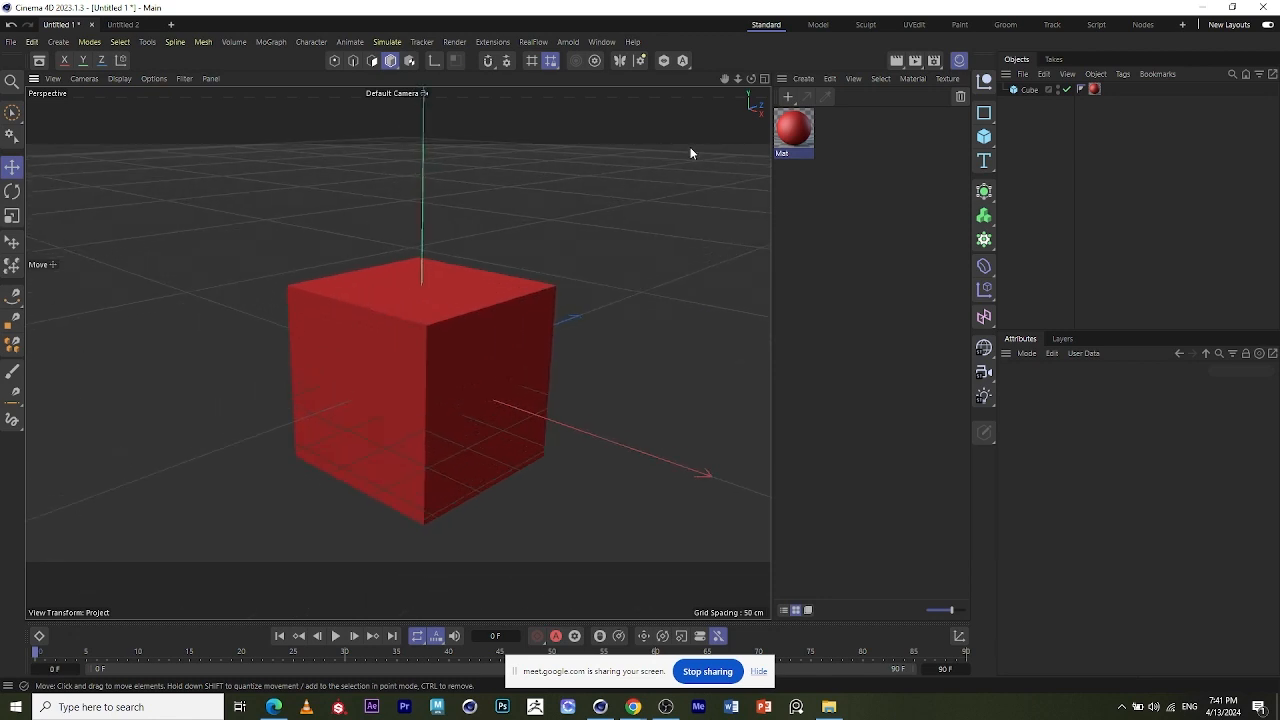
scroll(600, 210, down, 2)
scroll(510, 228, up, 1)
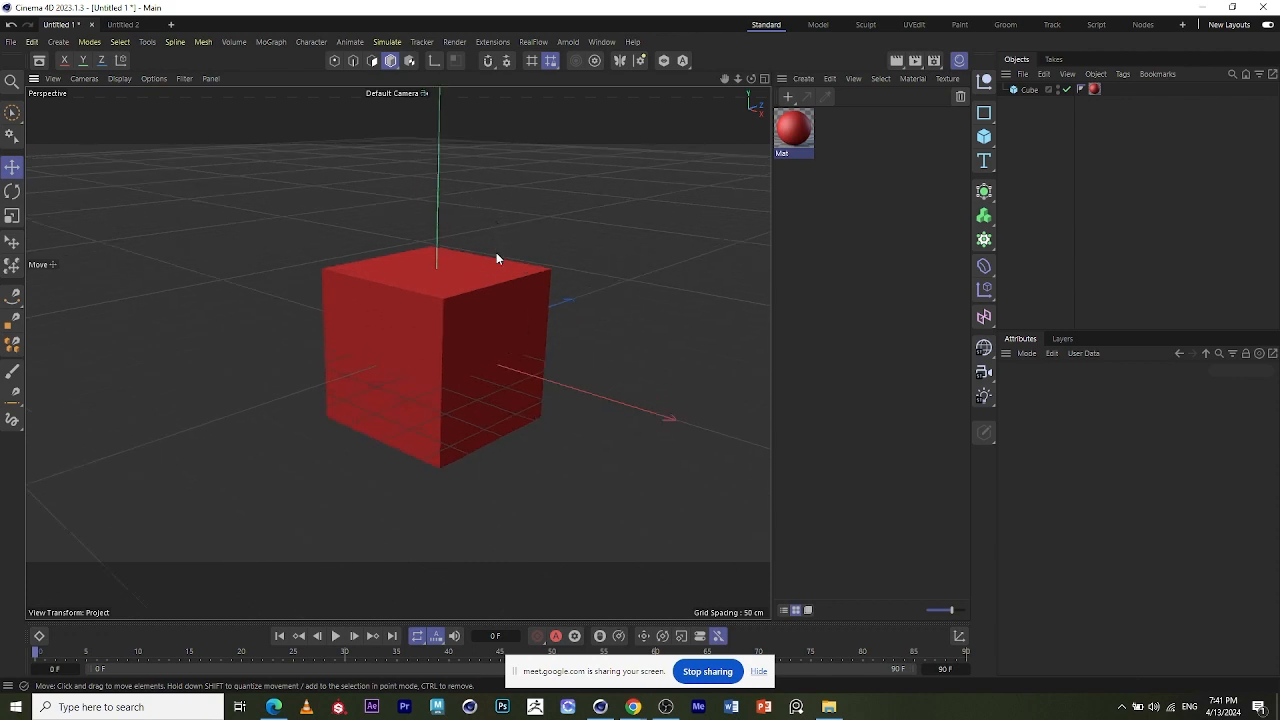
- Hide the Material Manager to give the viewport its full width
click(959, 60)
scroll(361, 312, down, 1)
scroll(563, 373, up, 1)
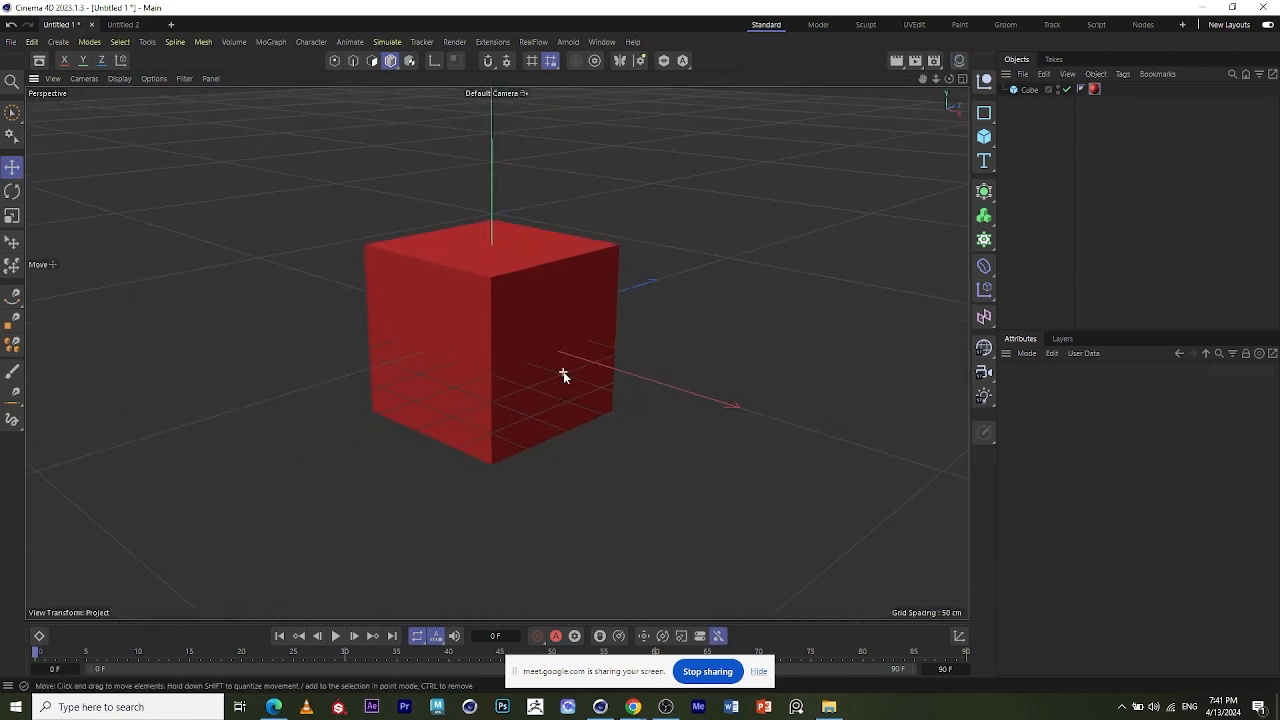
scroll(563, 373, up, 1)
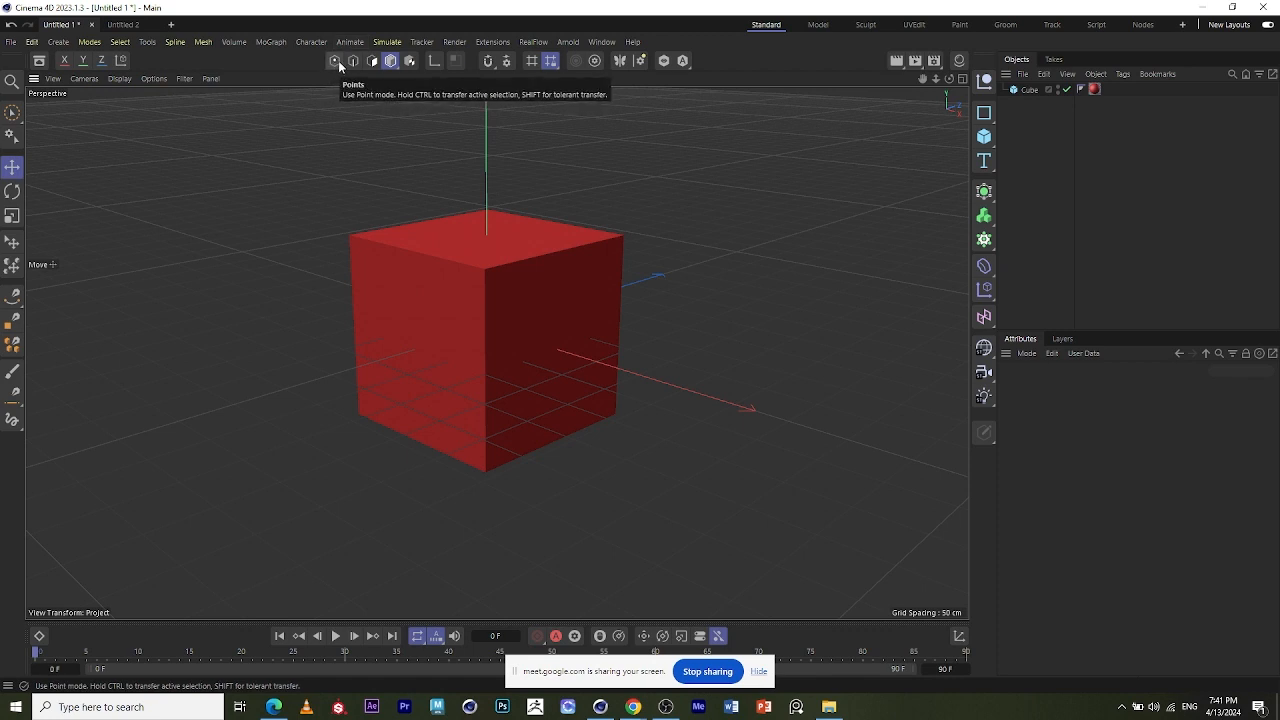
click(391, 61)
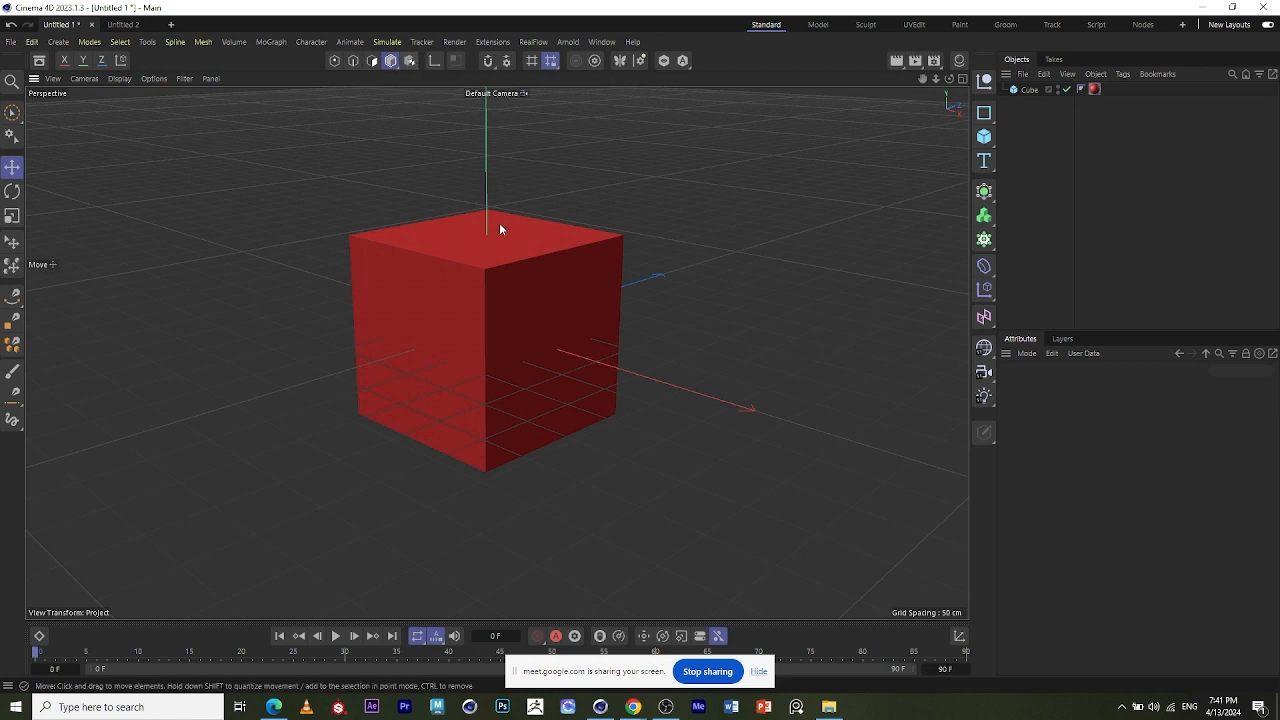
scroll(499, 222, down, 1)
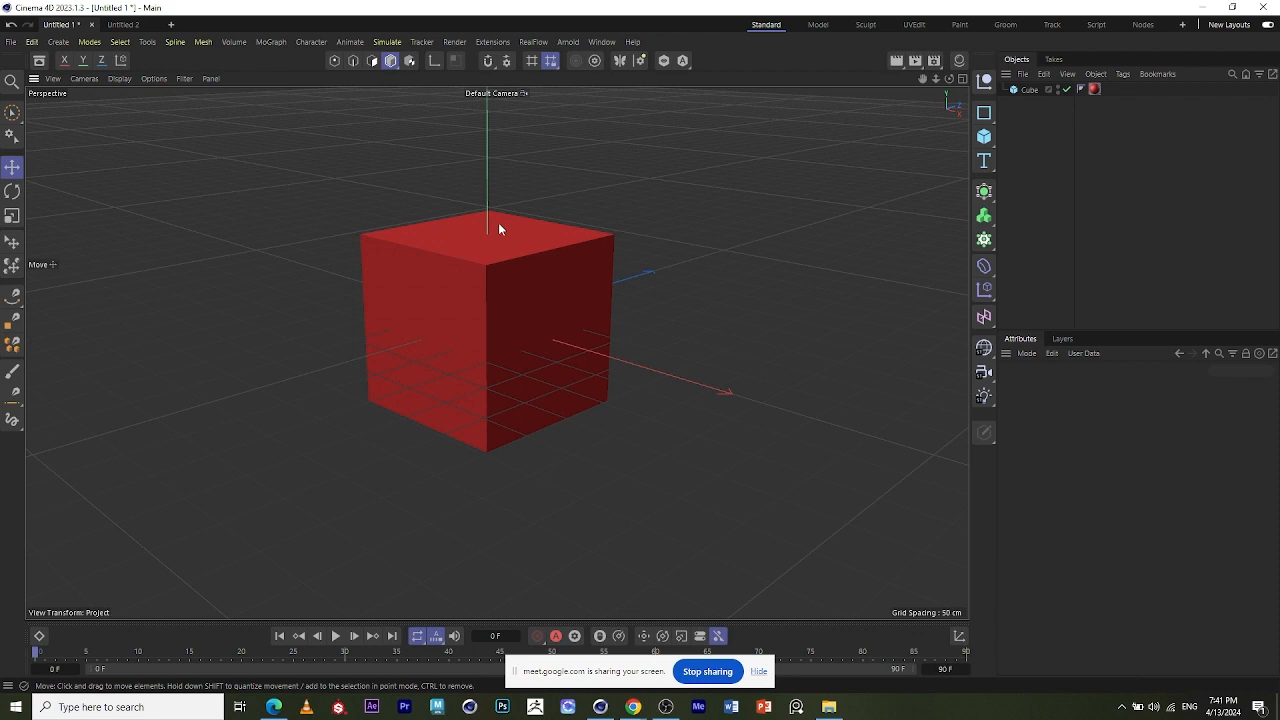
scroll(507, 240, up, 2)
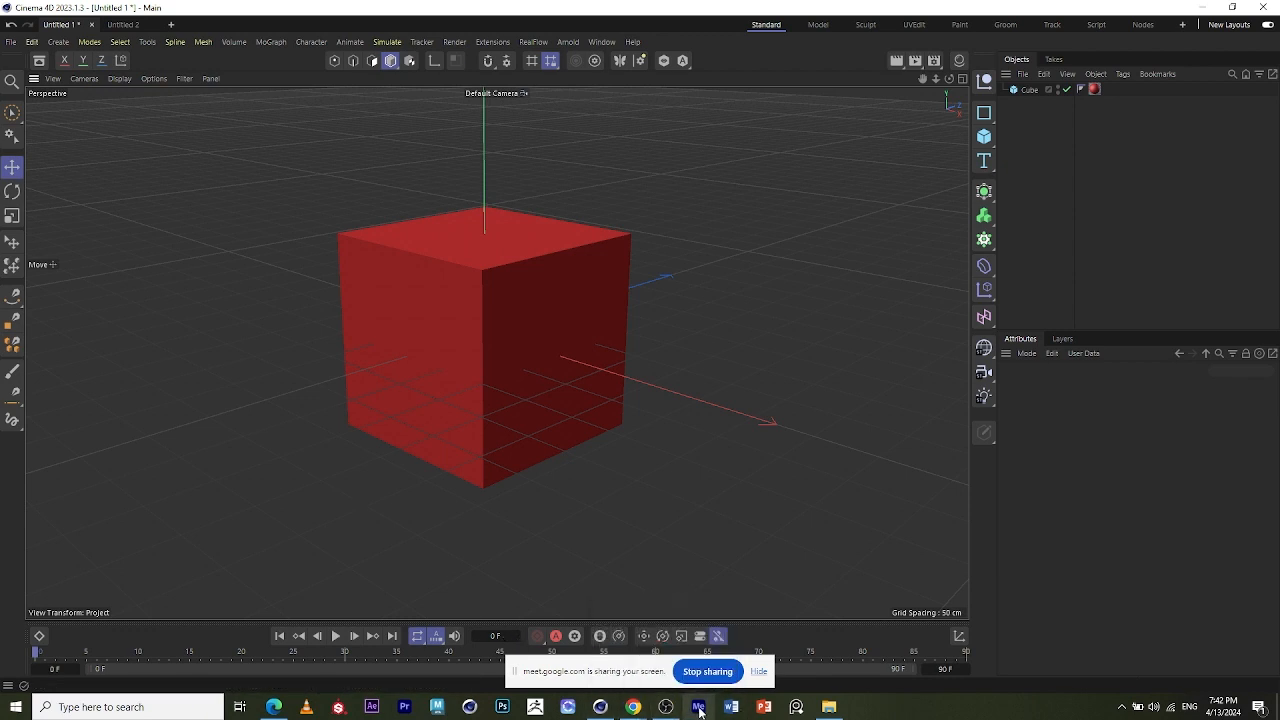
- Switch to Chrome, search Google Images for "kaleidoscopi texture" and open the Pikbest abstract kaleidoscope image preview
mouse_move(632, 706)
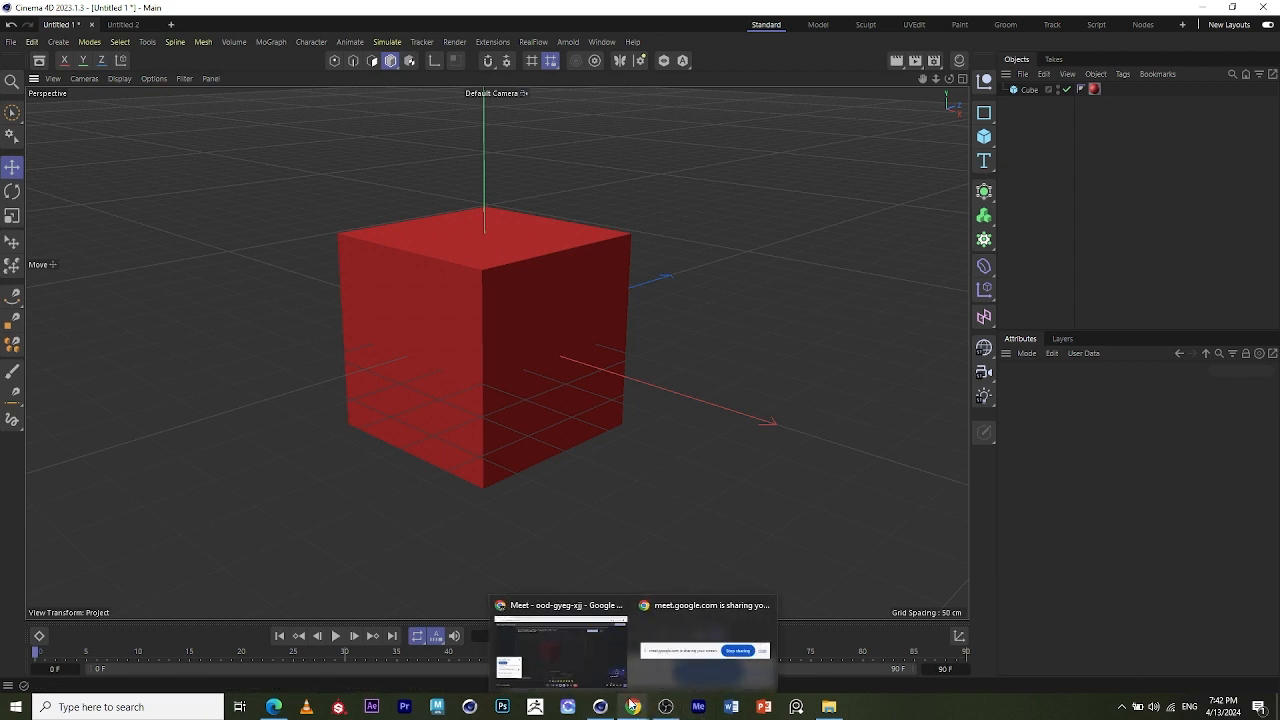
click(560, 650)
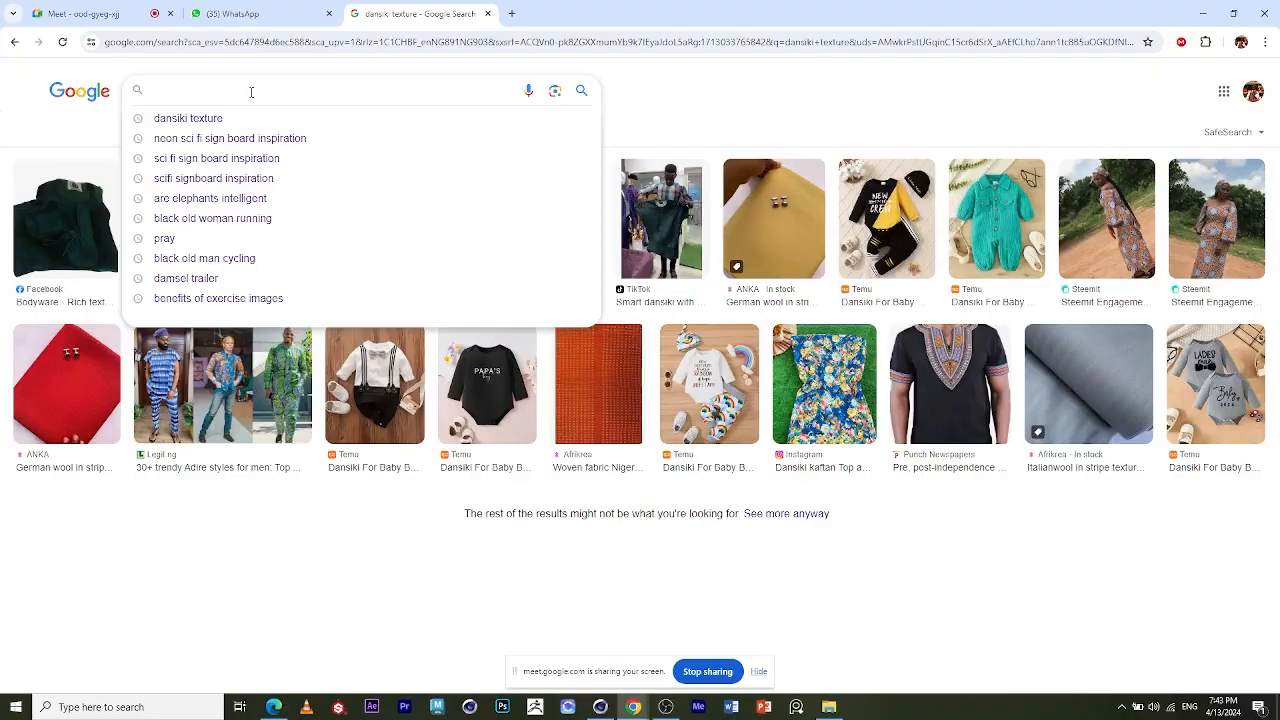
text(kaloi)
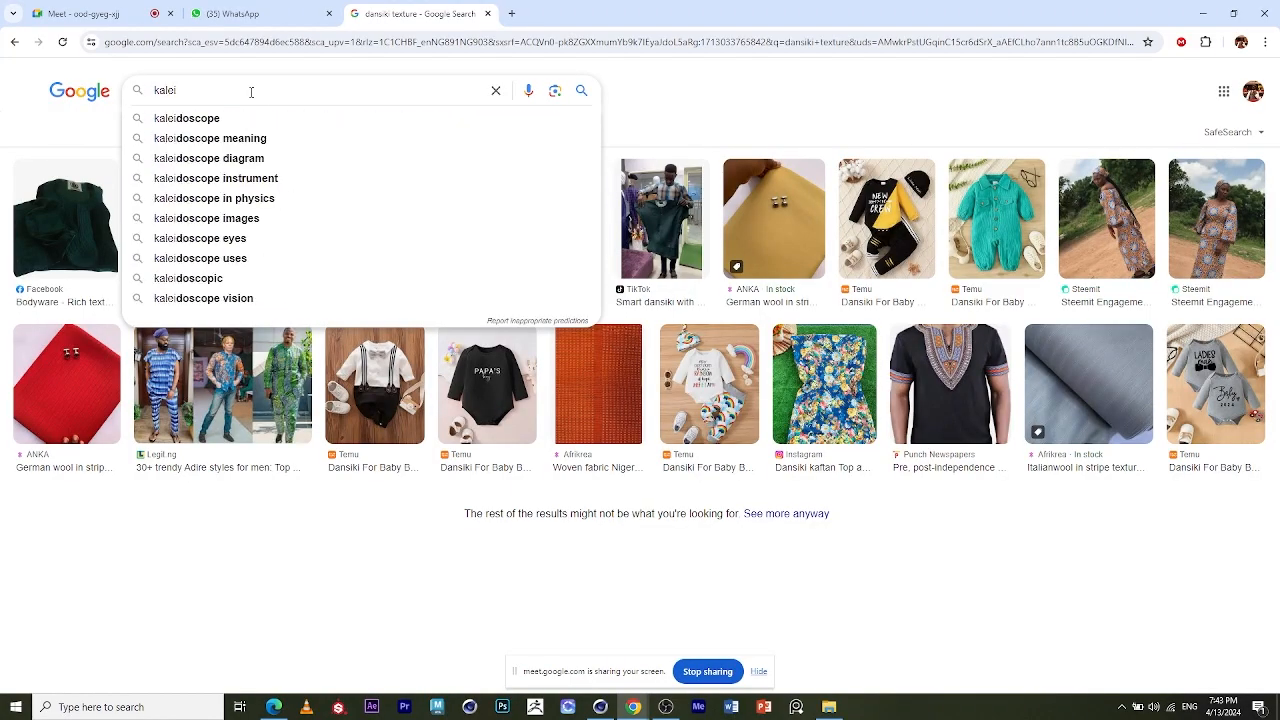
text(do)
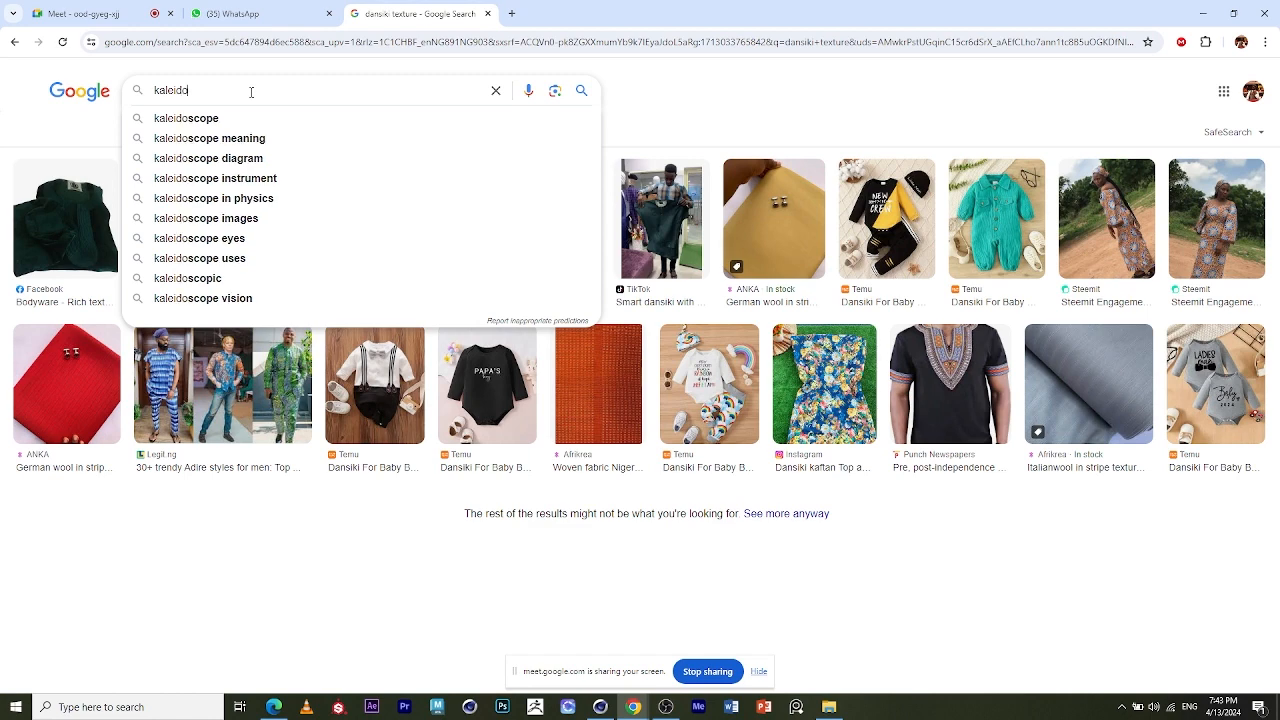
text(scopi texture)
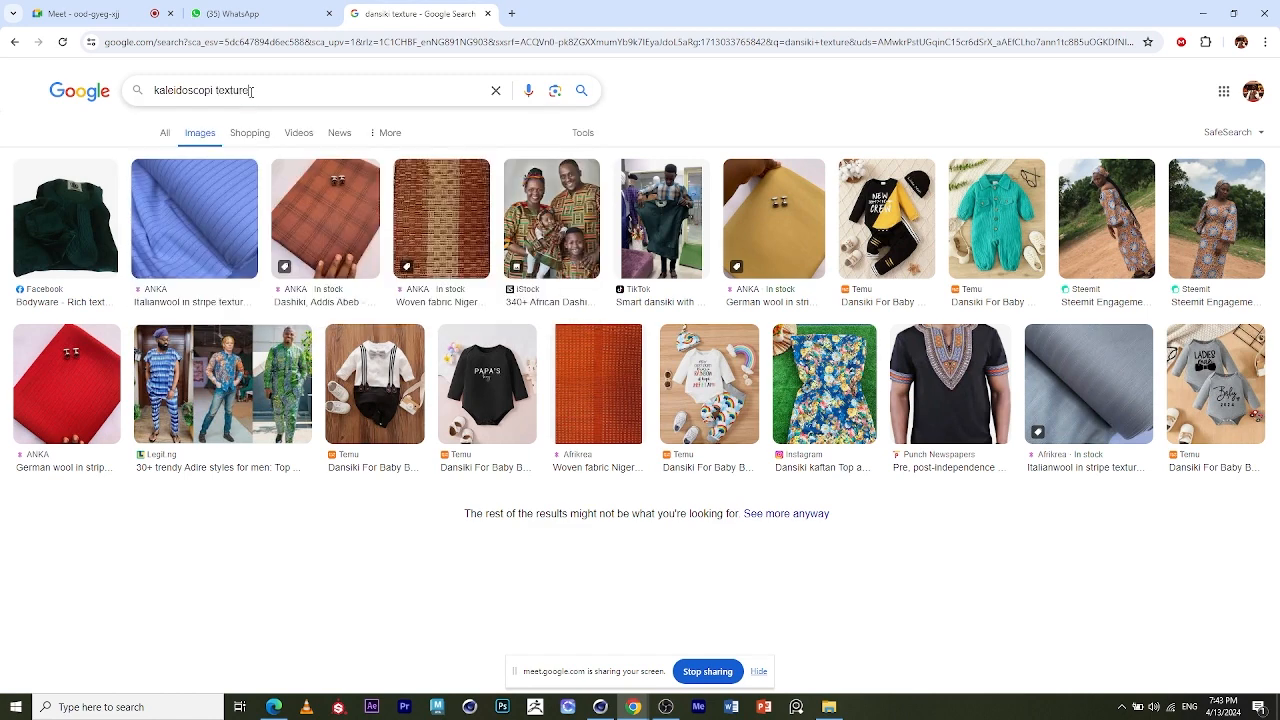
key(Return)
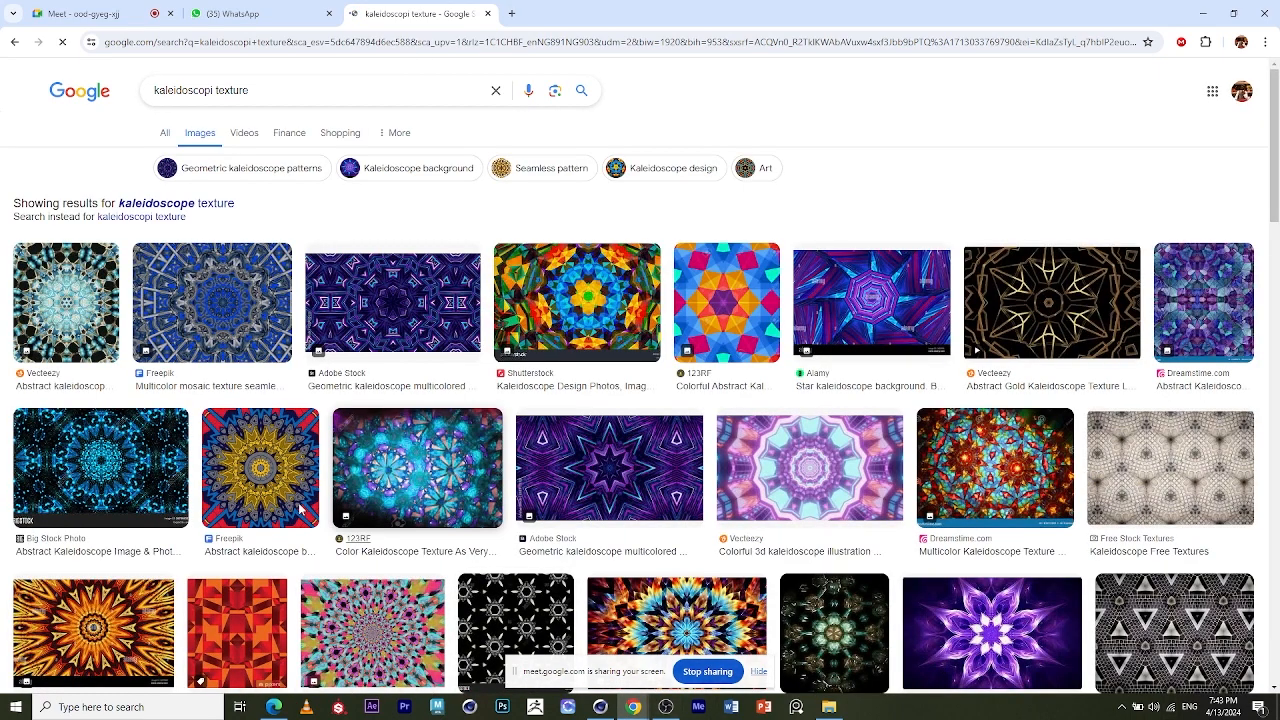
scroll(316, 484, down, 3)
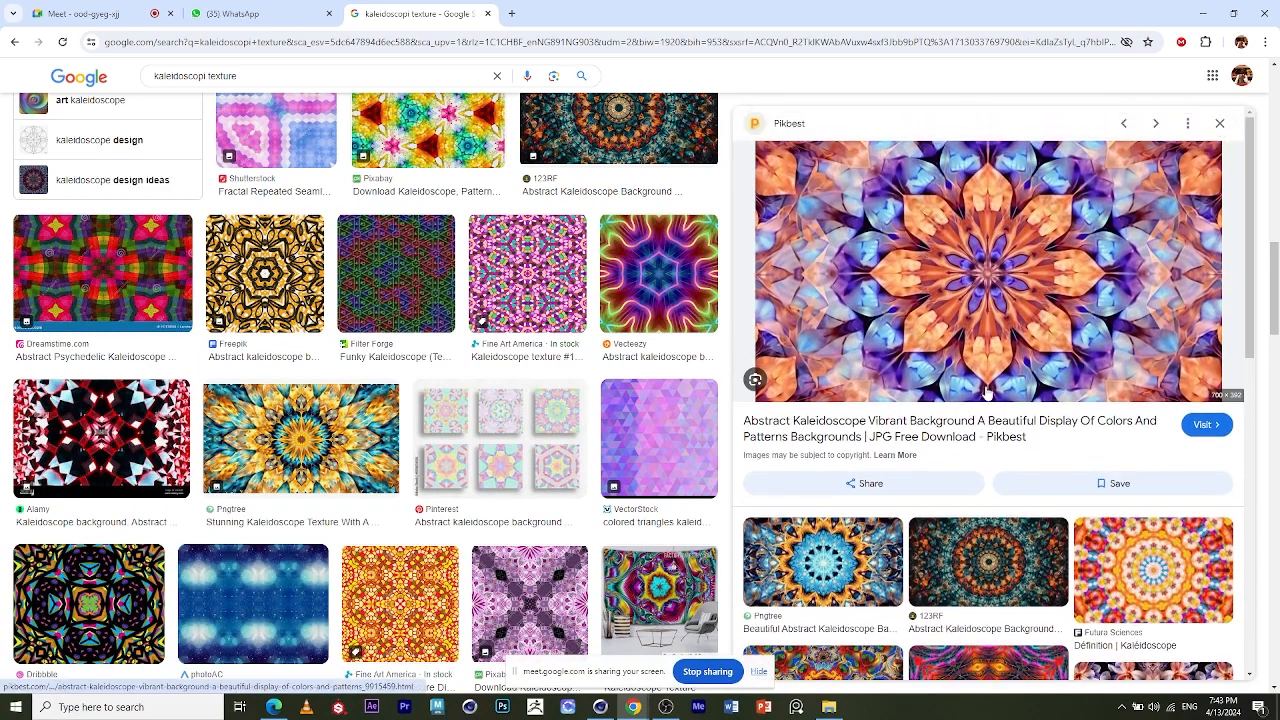
right_click(1003, 314)
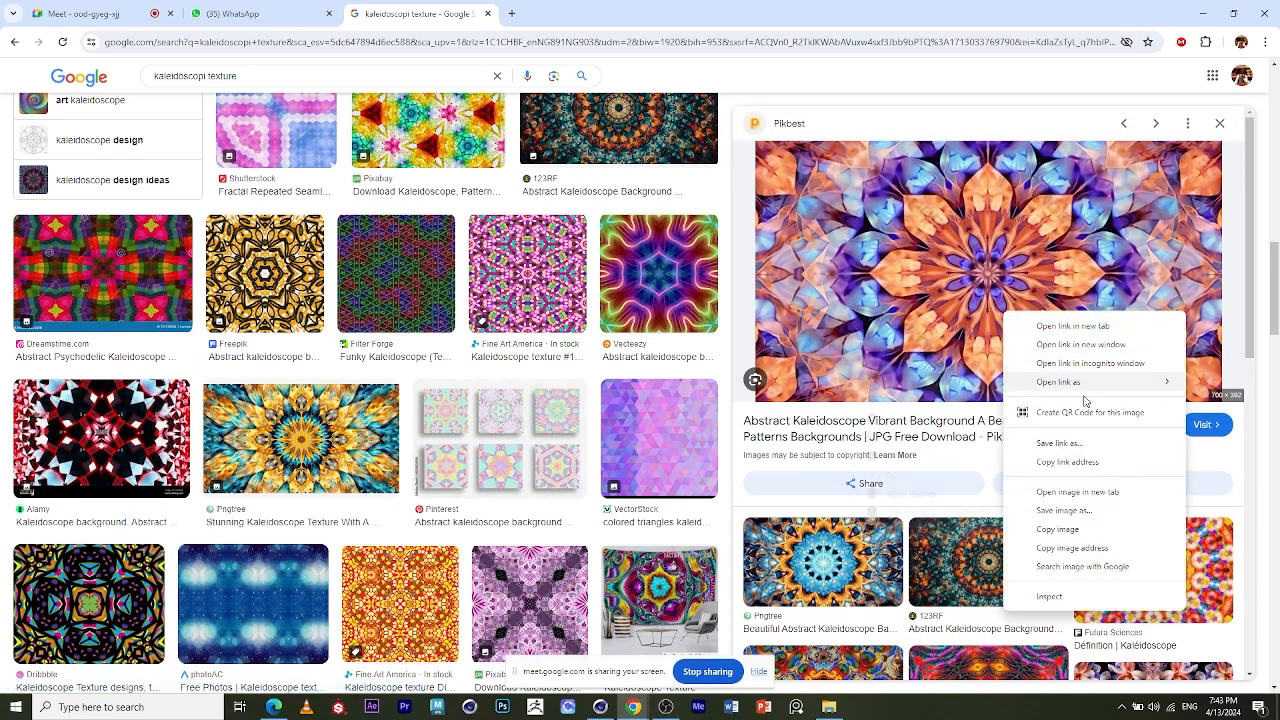
click(1065, 510)
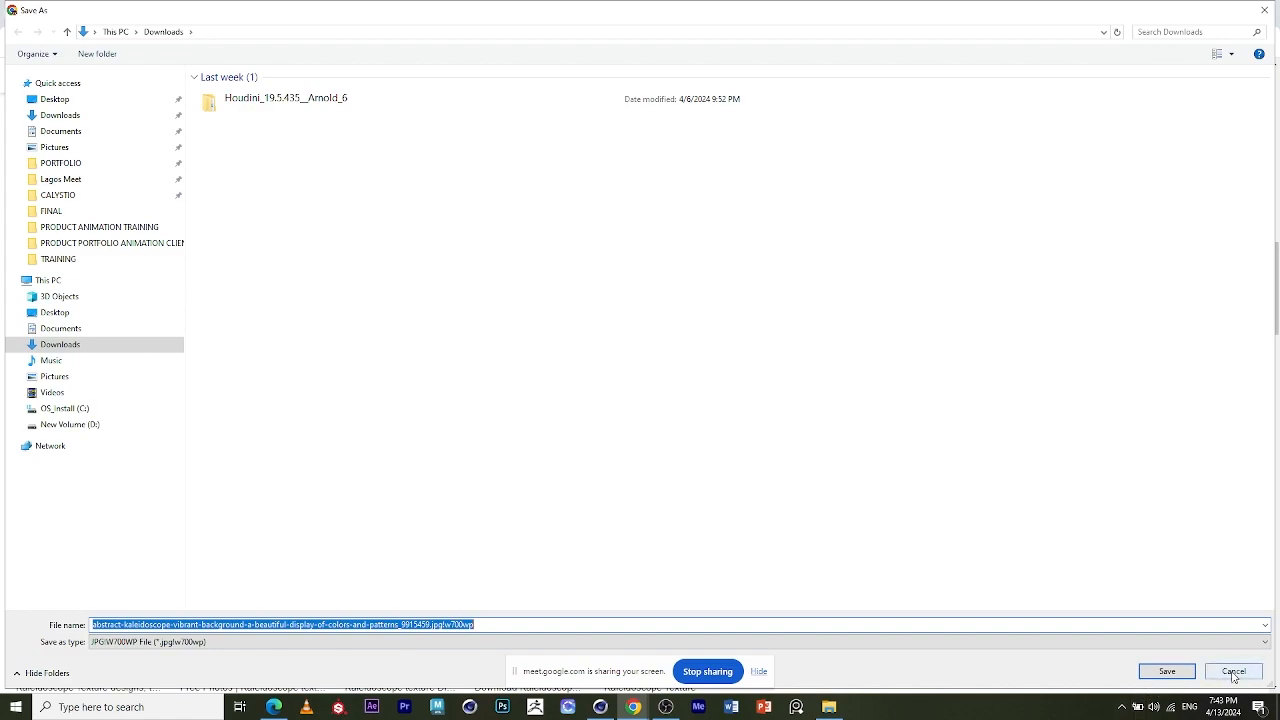
click(1233, 672)
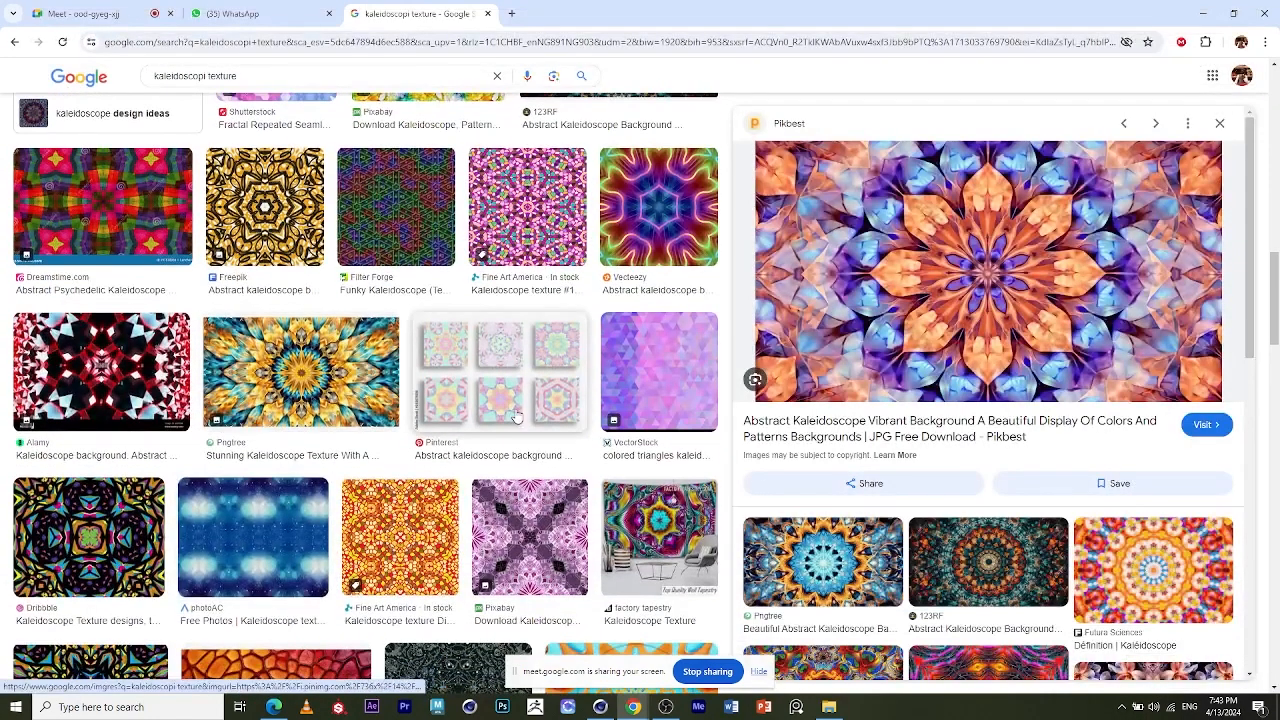
- Preview other kaleidoscope results, then save the Dribbble kaleidoscope image with the black star pattern as a JPG in Downloads
click(1012, 585)
scroll(360, 450, down, 3)
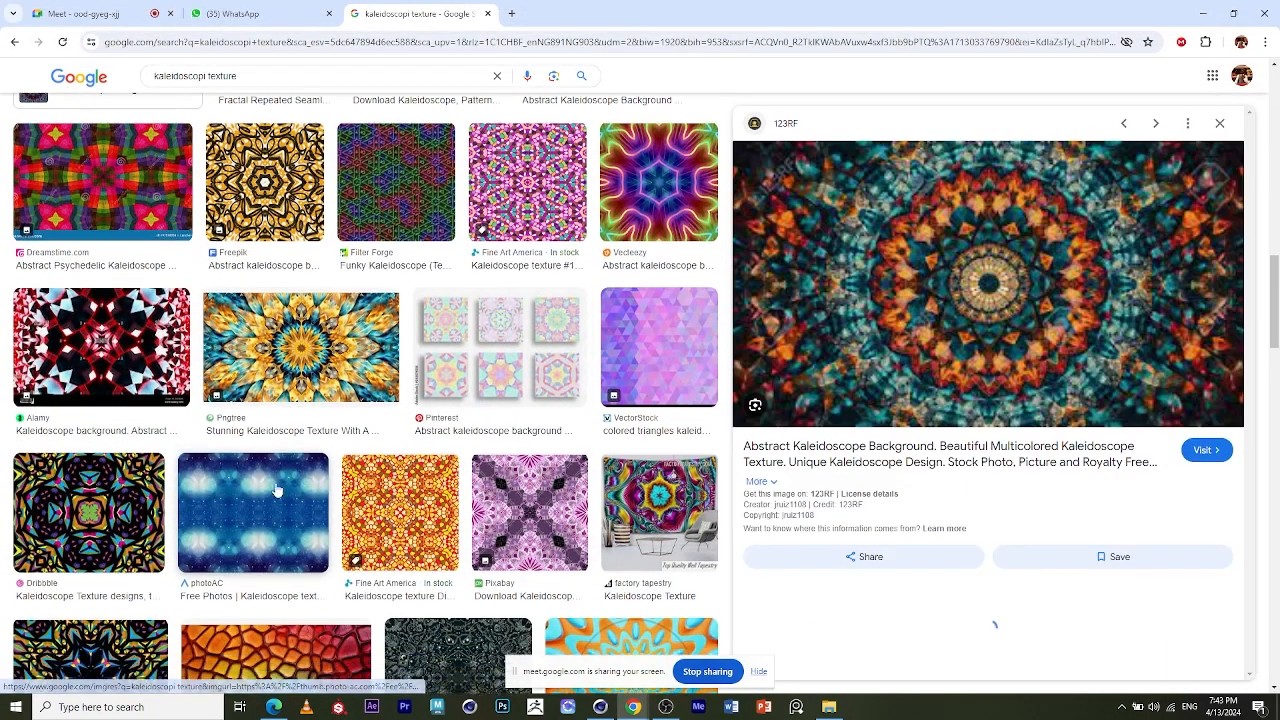
click(85, 507)
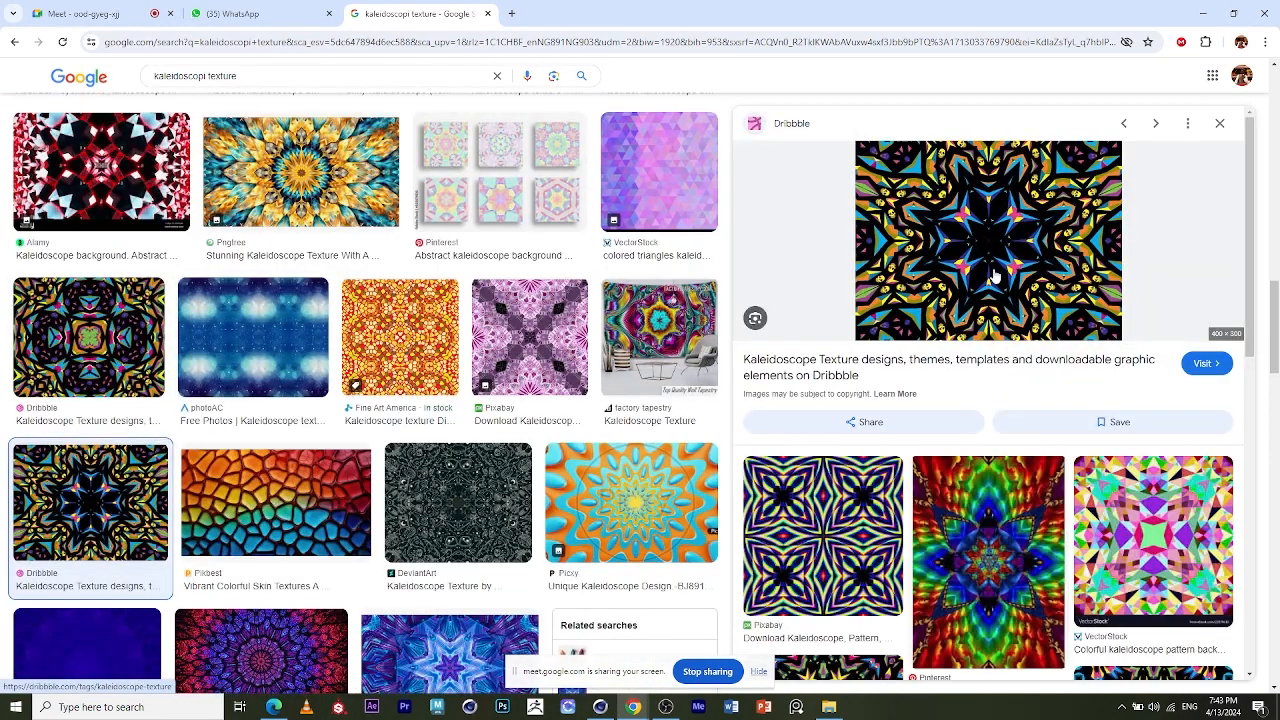
right_click(990, 268)
click(1040, 477)
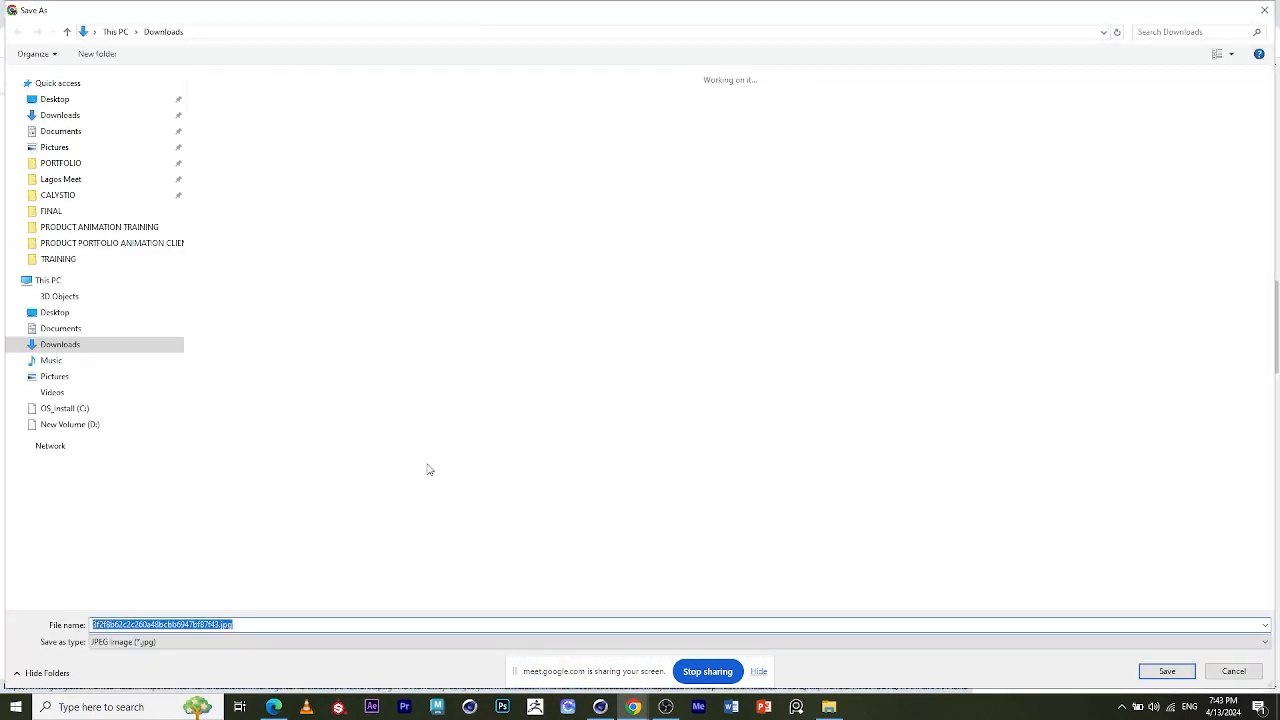
click(78, 115)
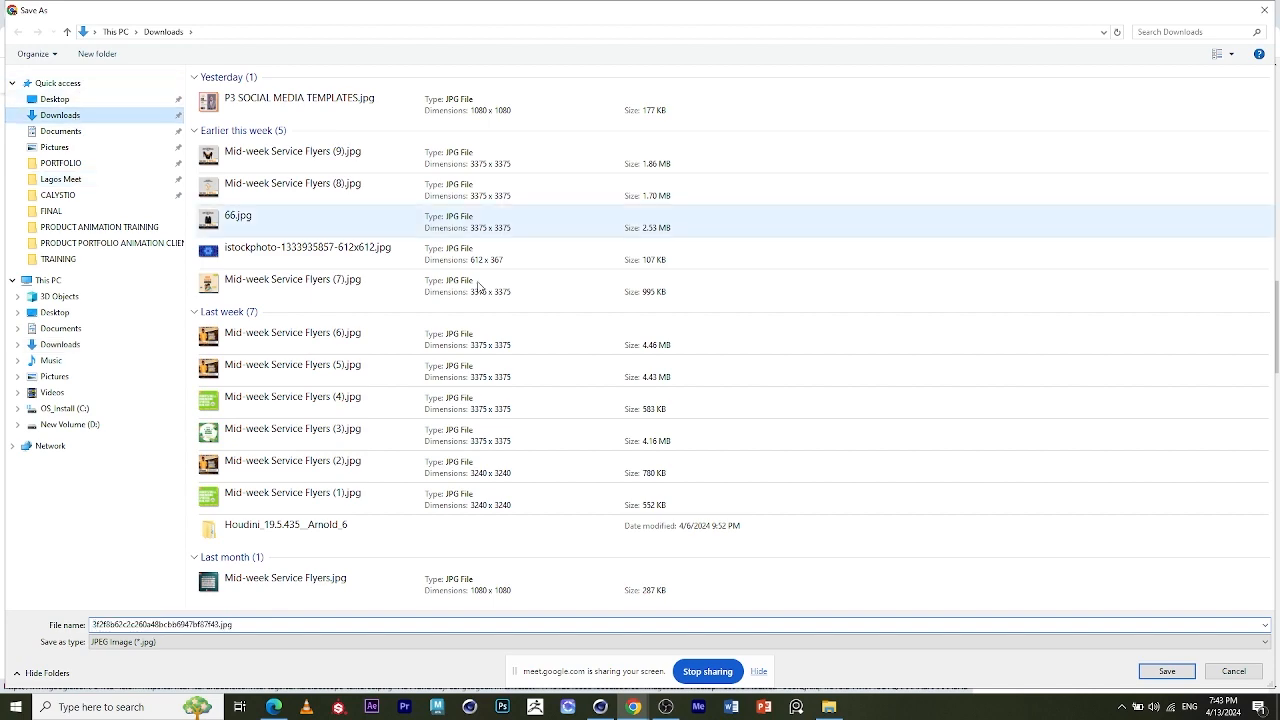
click(1167, 671)
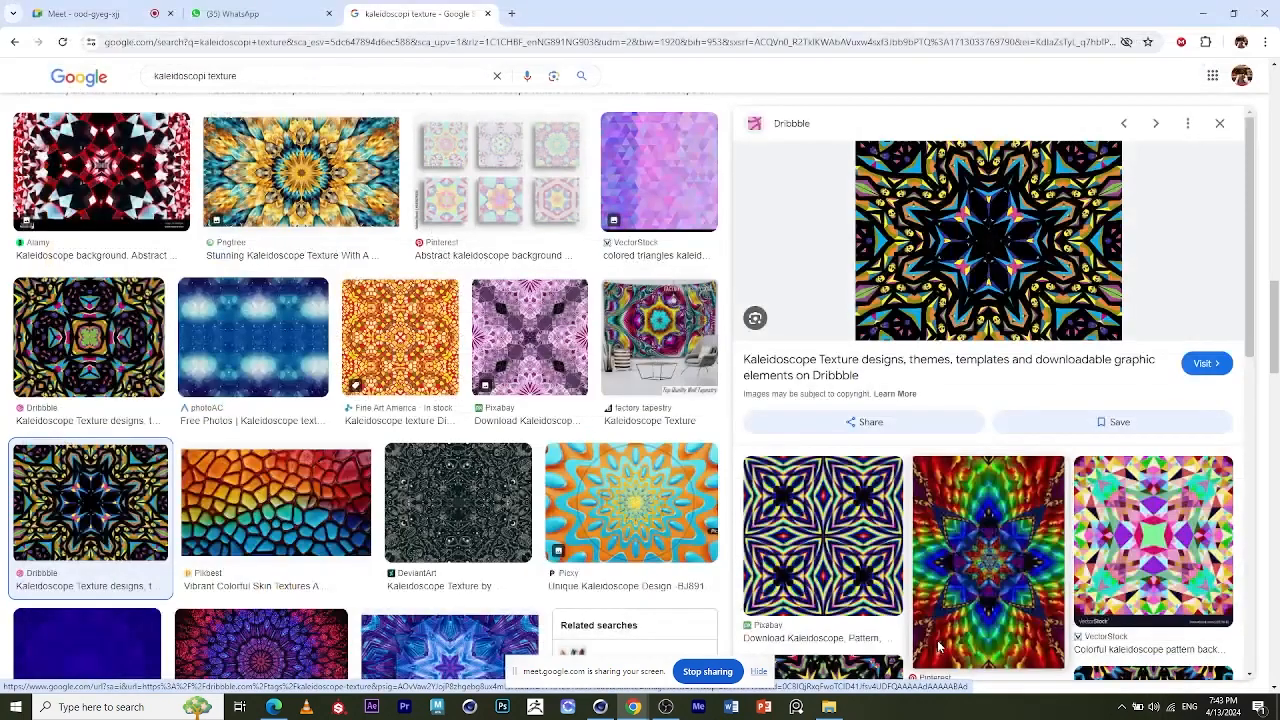
- Switch to Cinema 4D, move the cube in the negative X direction and place a new plane on the positive X side
click(600, 706)
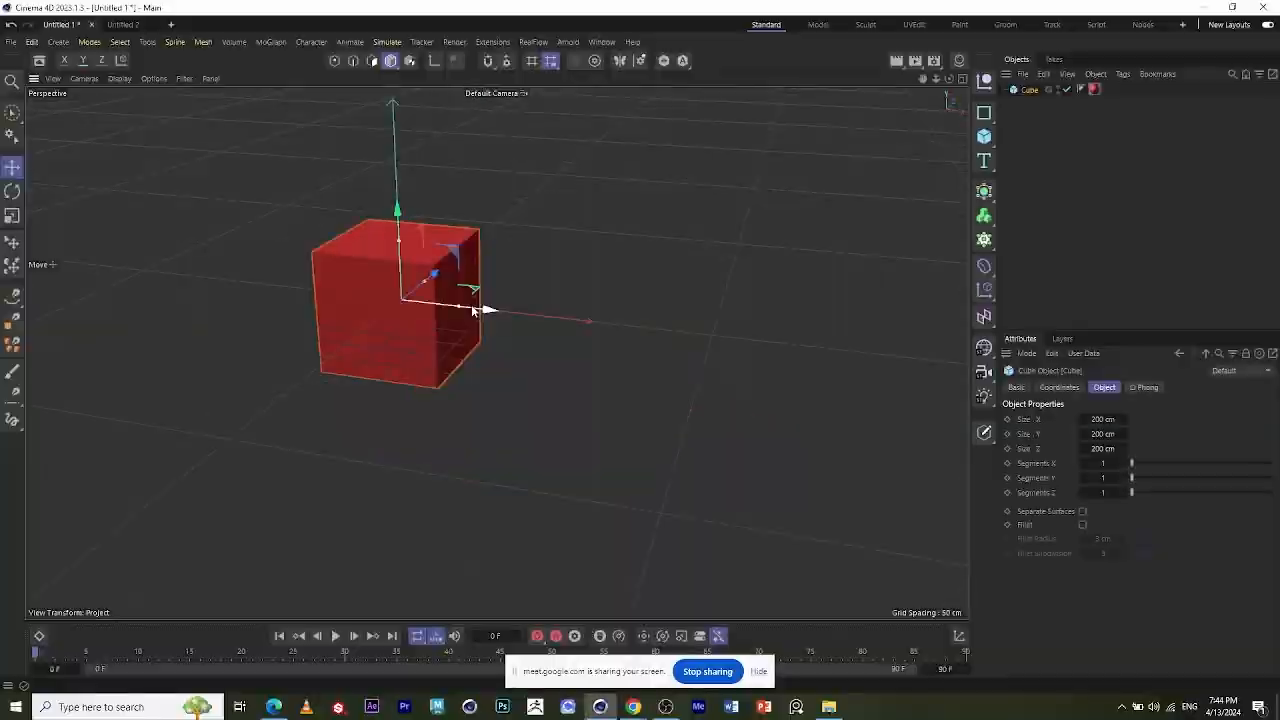
drag(471, 304, 408, 302)
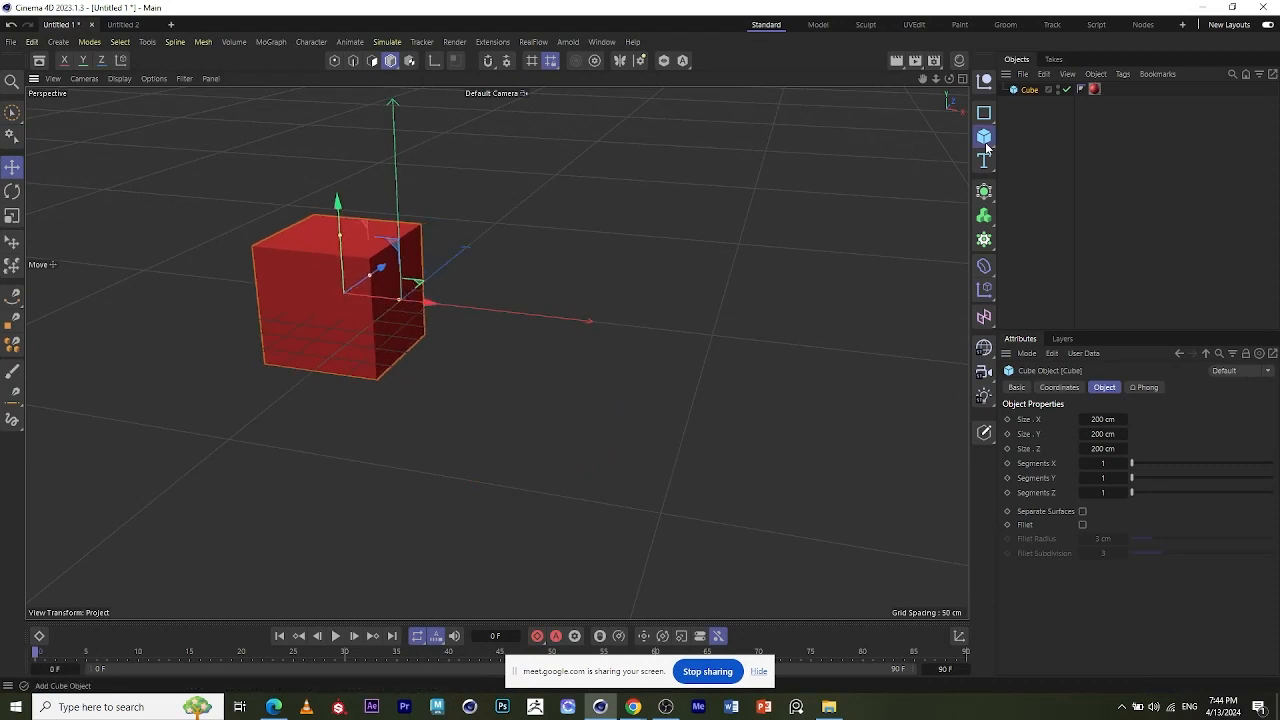
click(979, 145)
click(1032, 182)
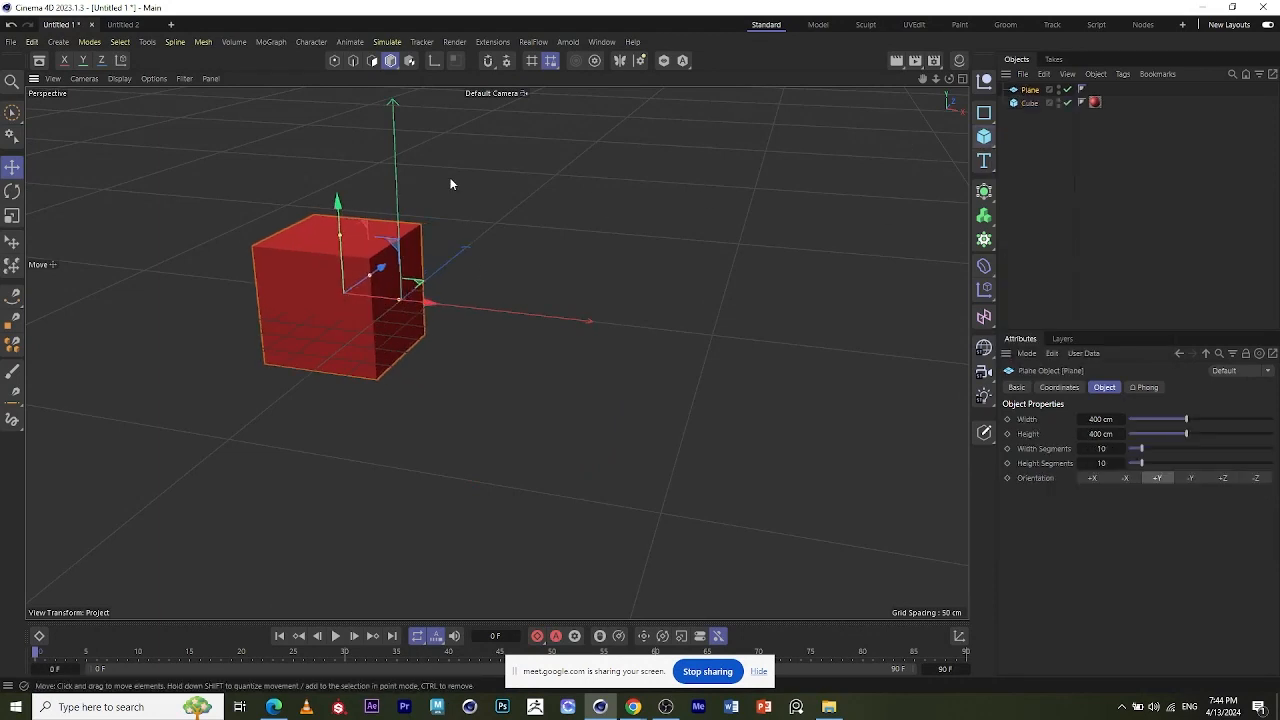
drag(472, 316, 715, 372)
- Add a sphere and move it along the X axis to sit beyond the plane
click(983, 137)
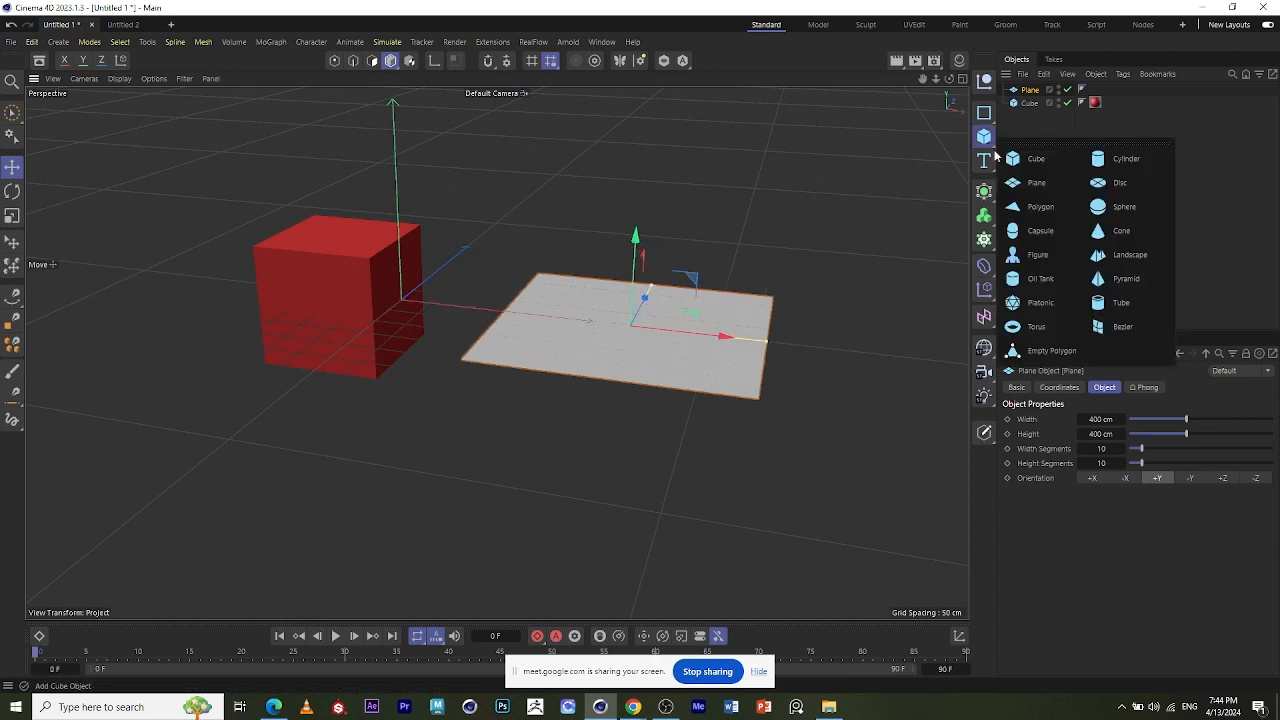
click(1120, 206)
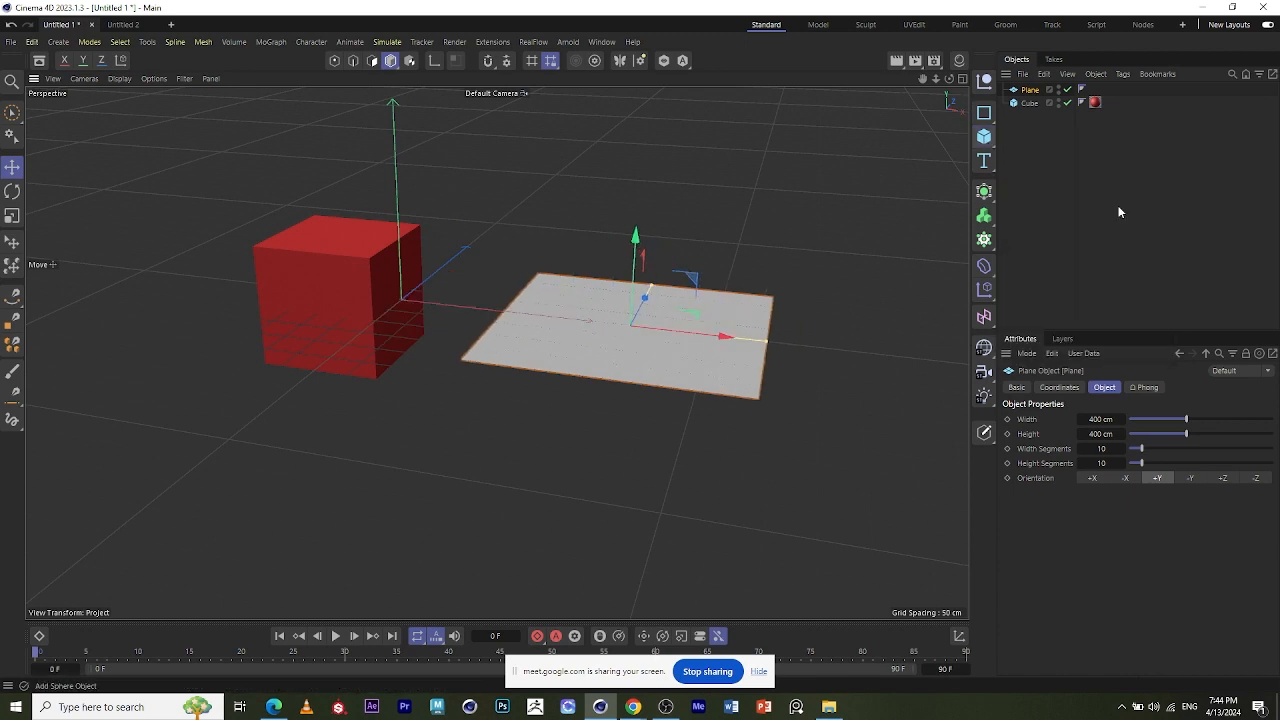
drag(500, 308, 824, 339)
scroll(309, 297, down, 2)
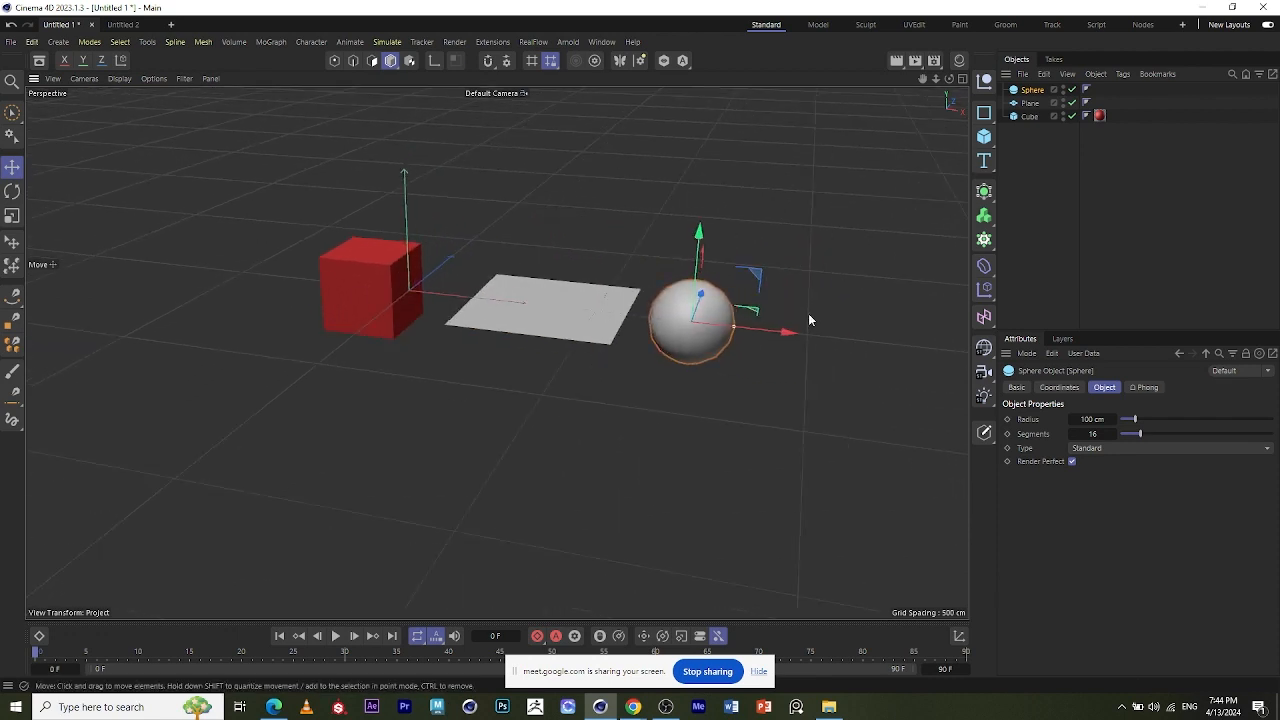
scroll(810, 320, up, 1)
- Add a cylinder and move it along the X axis to stand beyond the sphere
click(988, 140)
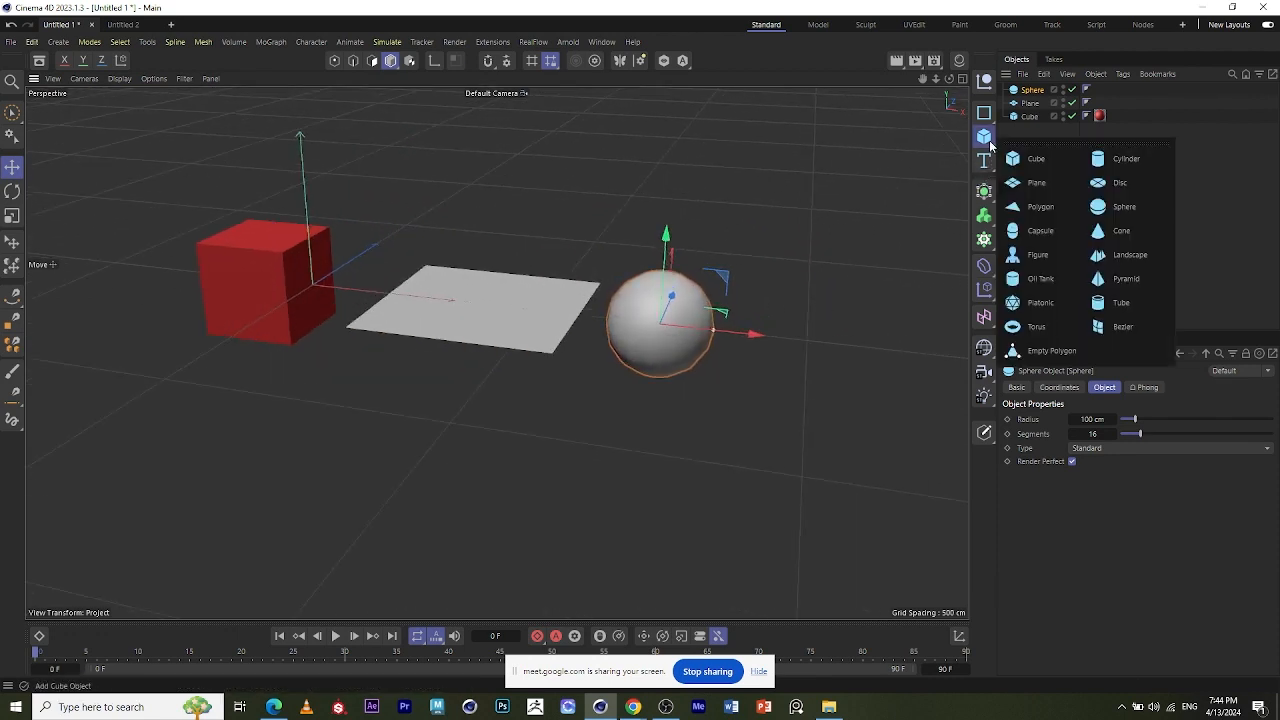
click(1126, 158)
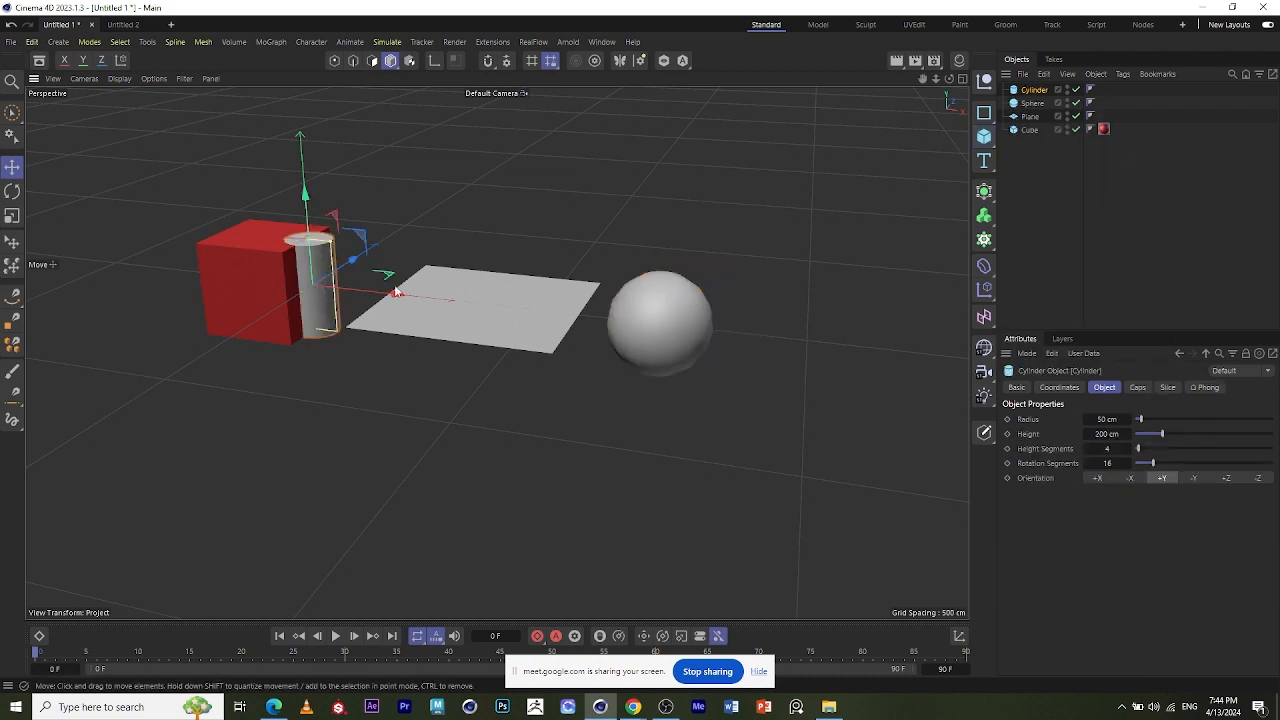
scroll(383, 291, down, 1)
drag(383, 291, 807, 358)
click(654, 306)
click(719, 340)
scroll(719, 340, up, 2)
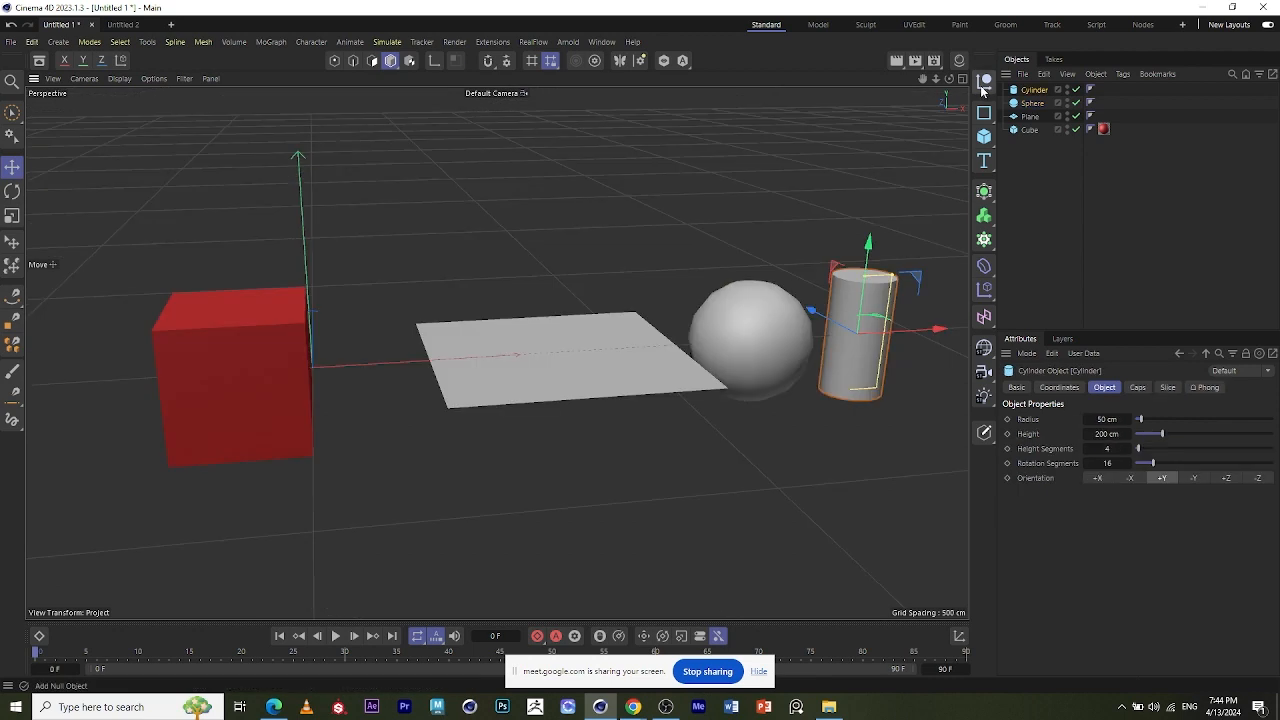
- Show the Material Manager and recolor the red material green with hue 133° and saturation 76%
click(959, 60)
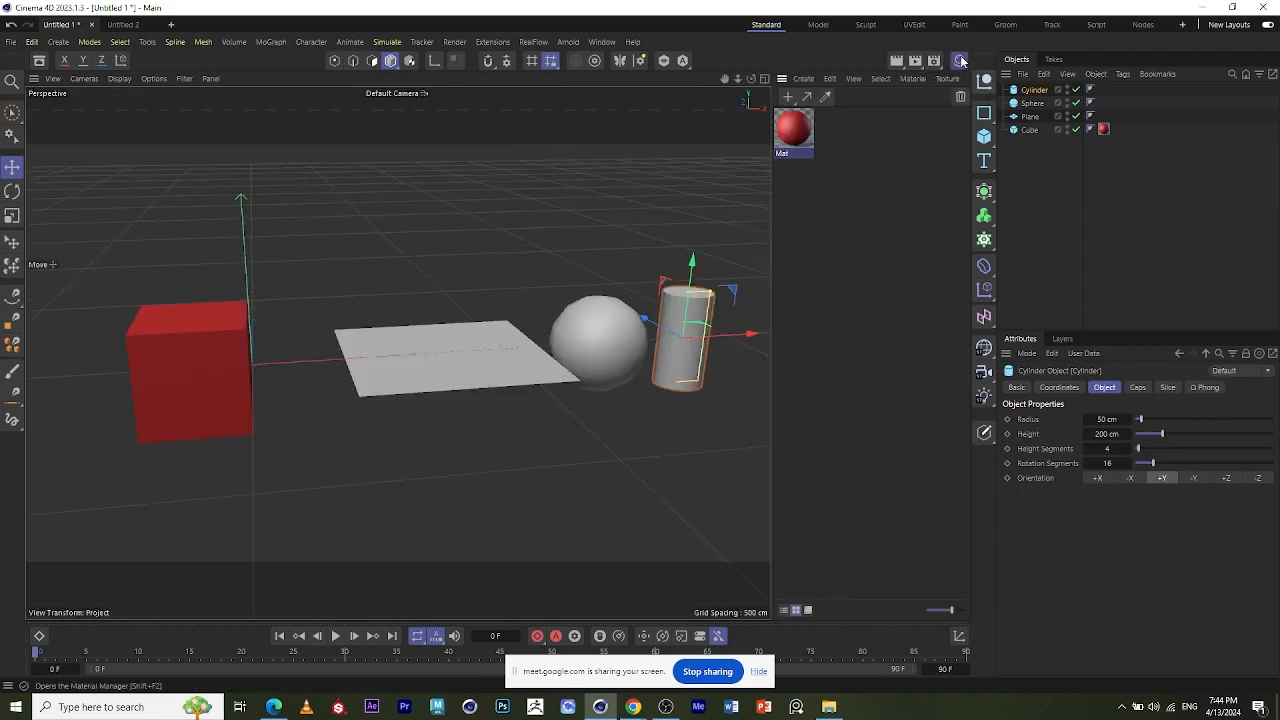
click(794, 127)
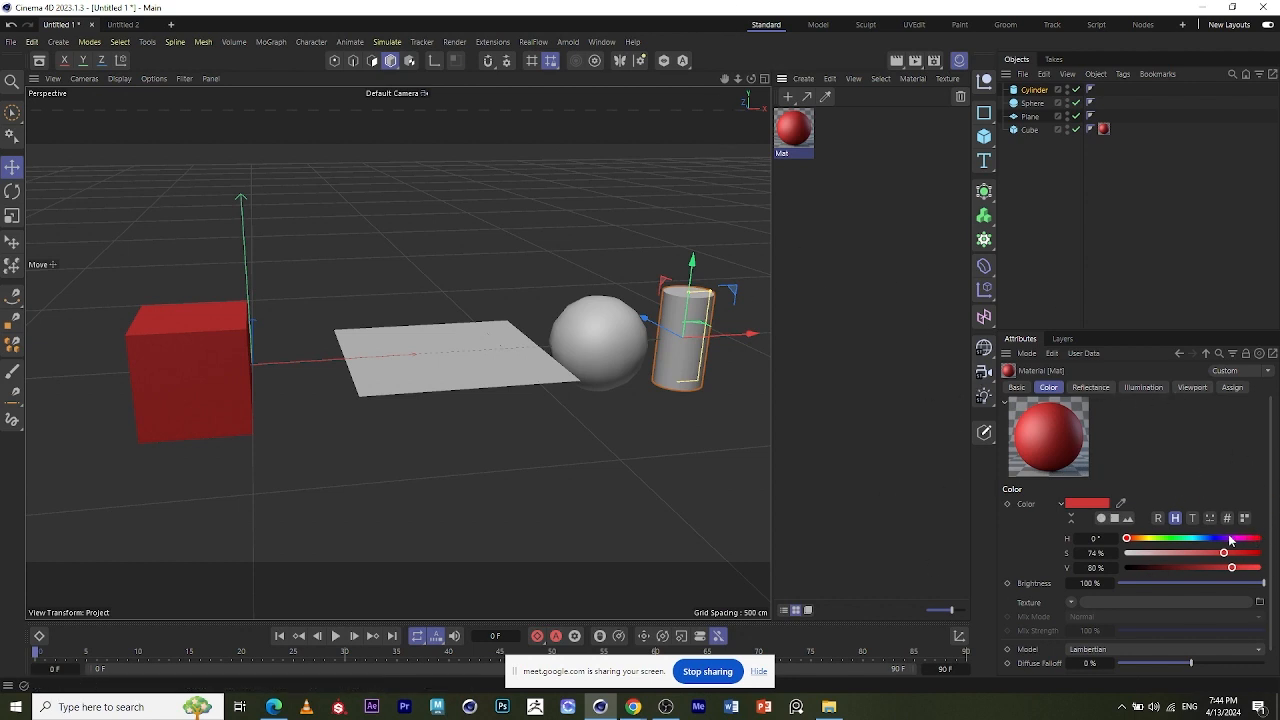
mouse_move(1226, 554)
mouse_down()
mouse_move(1163, 555)
mouse_move(1228, 554)
mouse_up()
mouse_move(1127, 538)
mouse_down()
mouse_move(1183, 540)
mouse_move(1131, 540)
mouse_up()
key(ctrl+z)
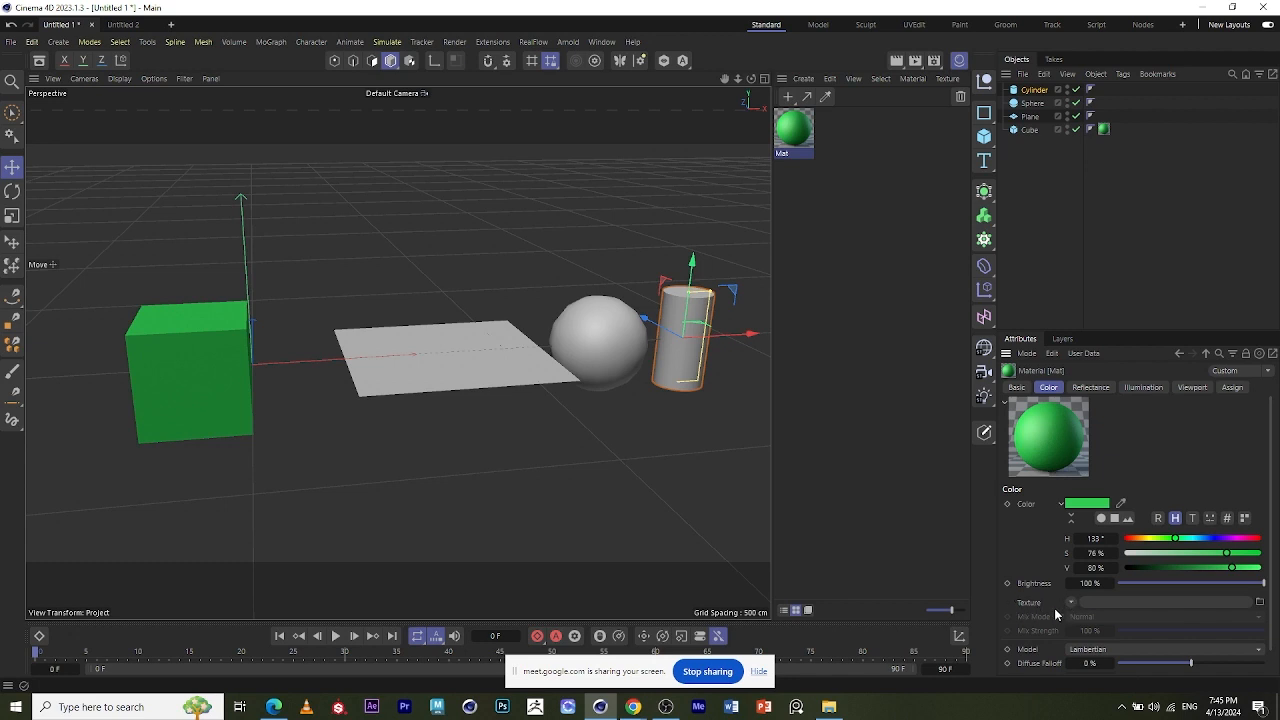
- Examine the shader and image-loading options available for the material's color texture
click(1071, 603)
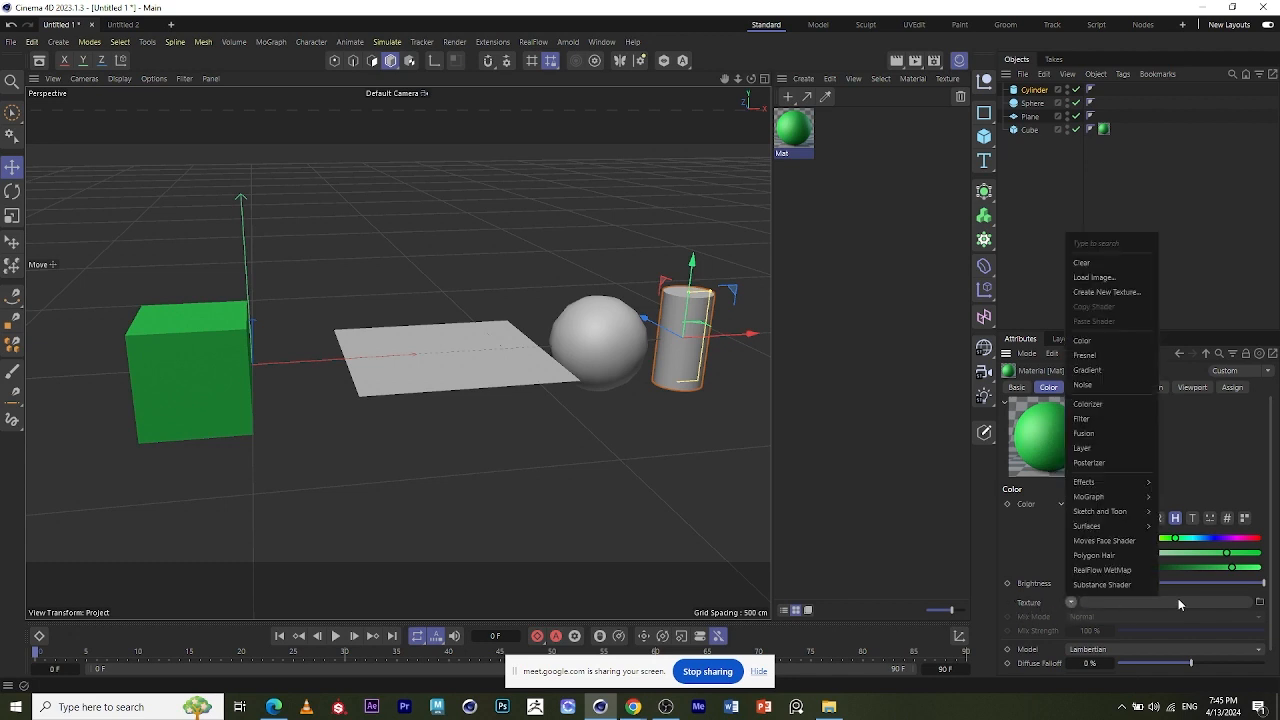
click(1174, 600)
click(1071, 603)
click(1209, 609)
click(1071, 603)
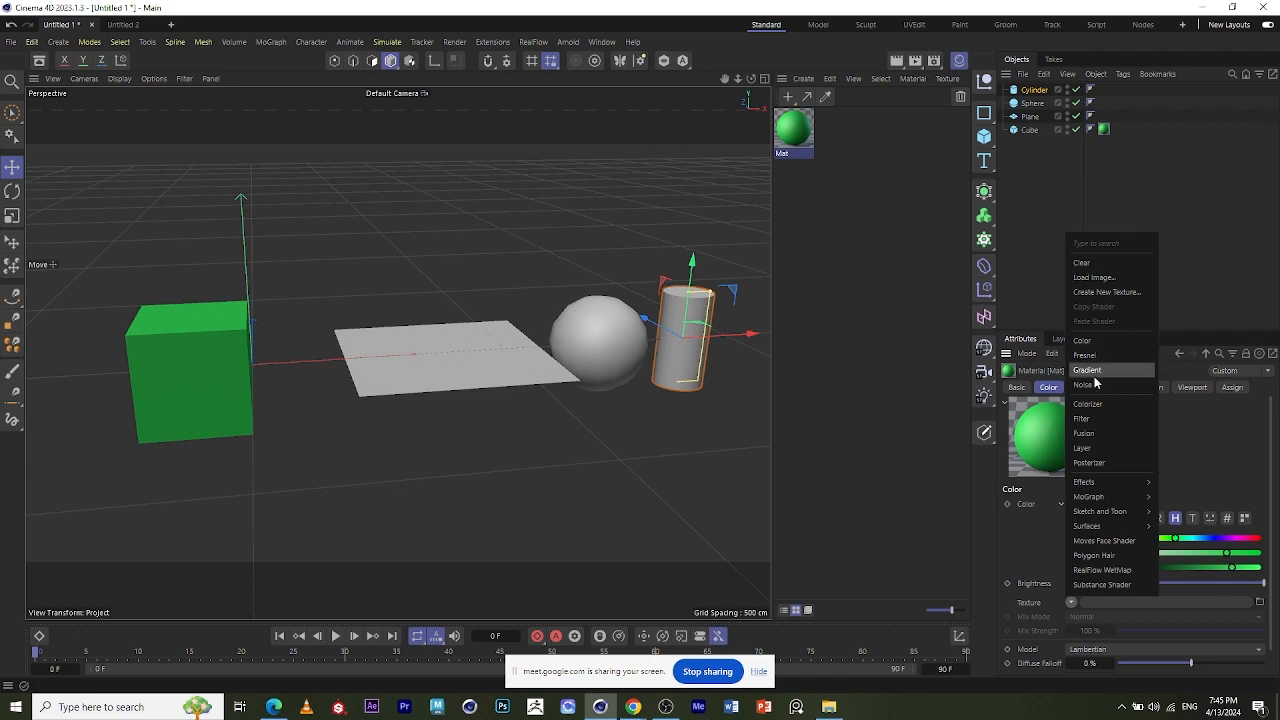
click(1034, 565)
click(1070, 601)
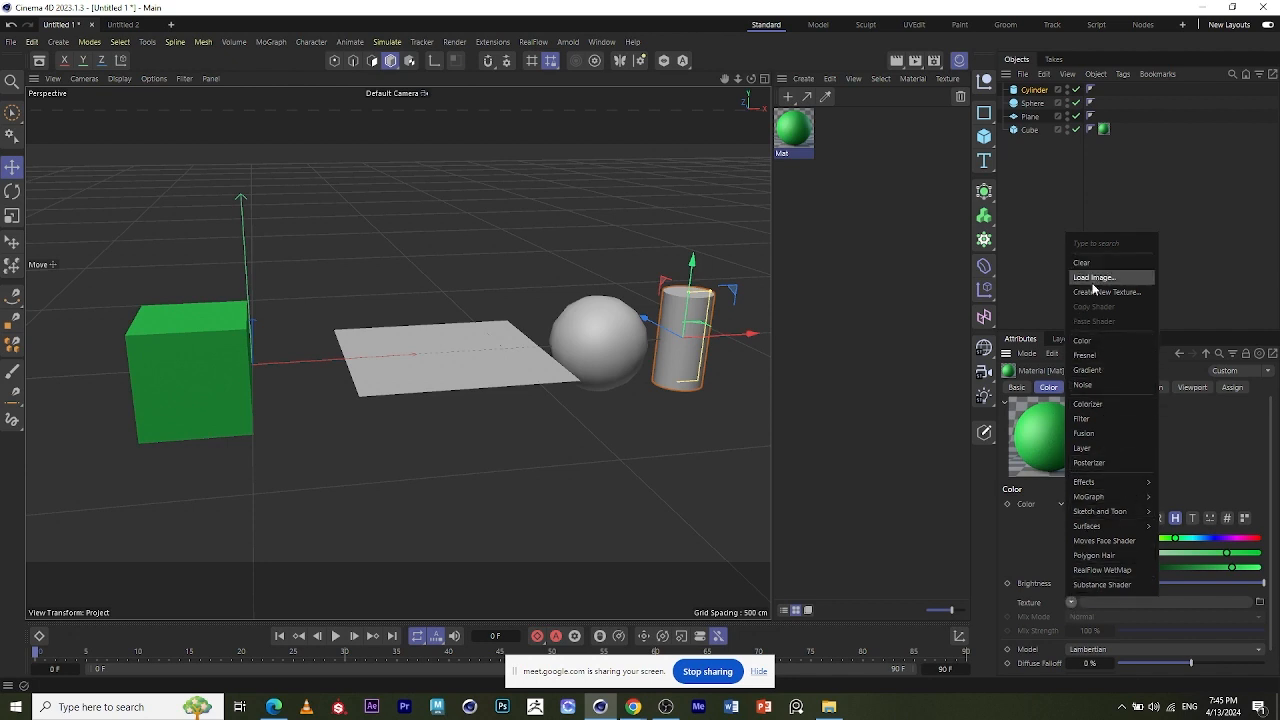
click(917, 512)
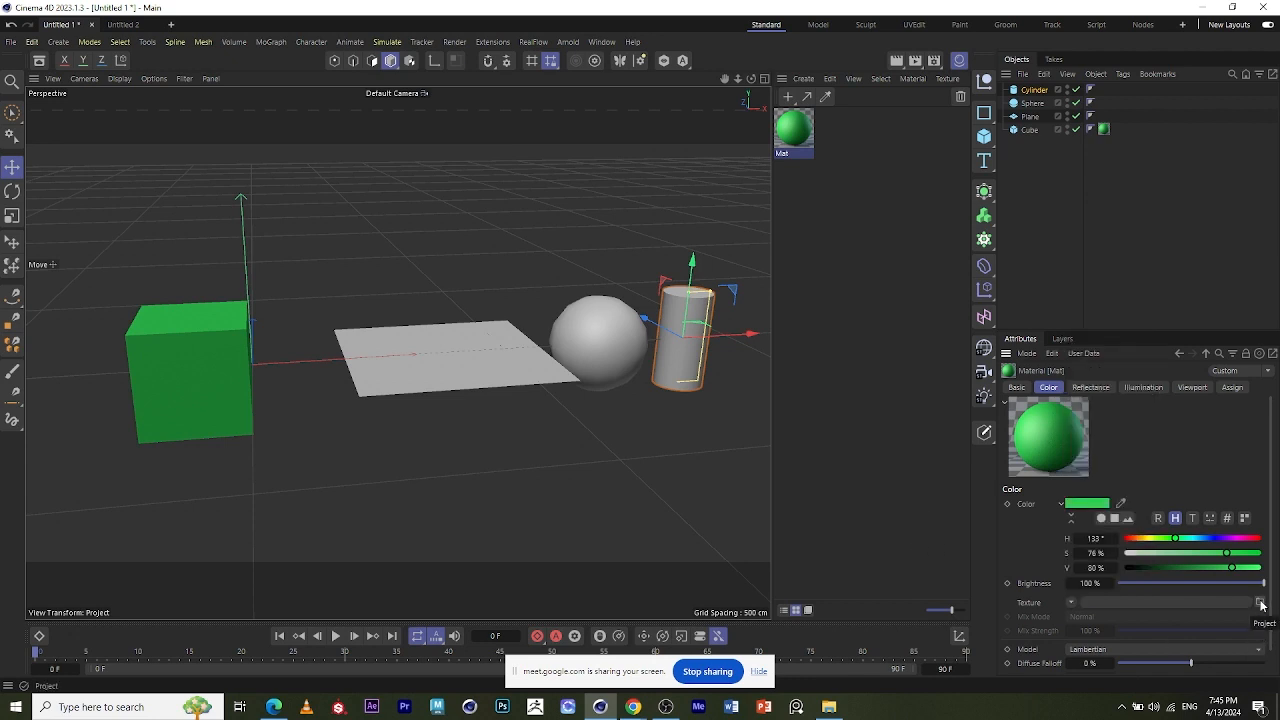
- Load 3f2f8b62c2c260a48bcbb6947bf87f43.jpg from Downloads as the material's color texture, without copying it to the project location
click(1261, 605)
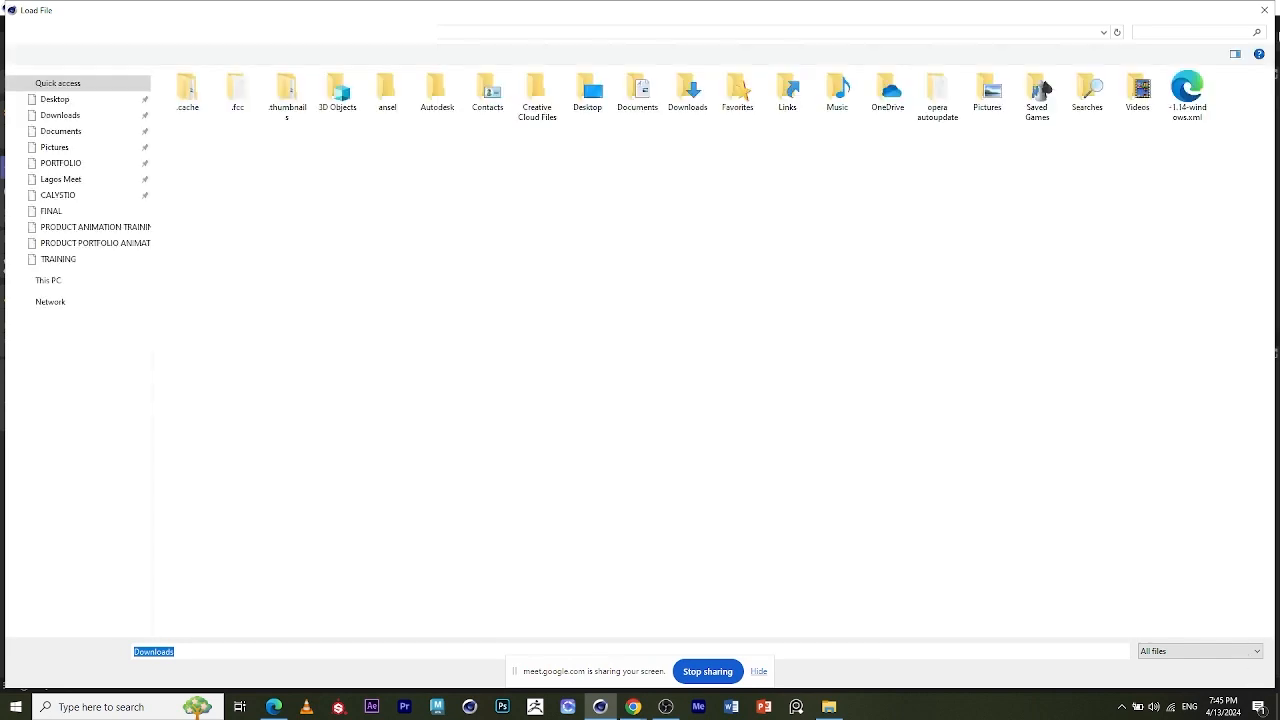
click(1208, 665)
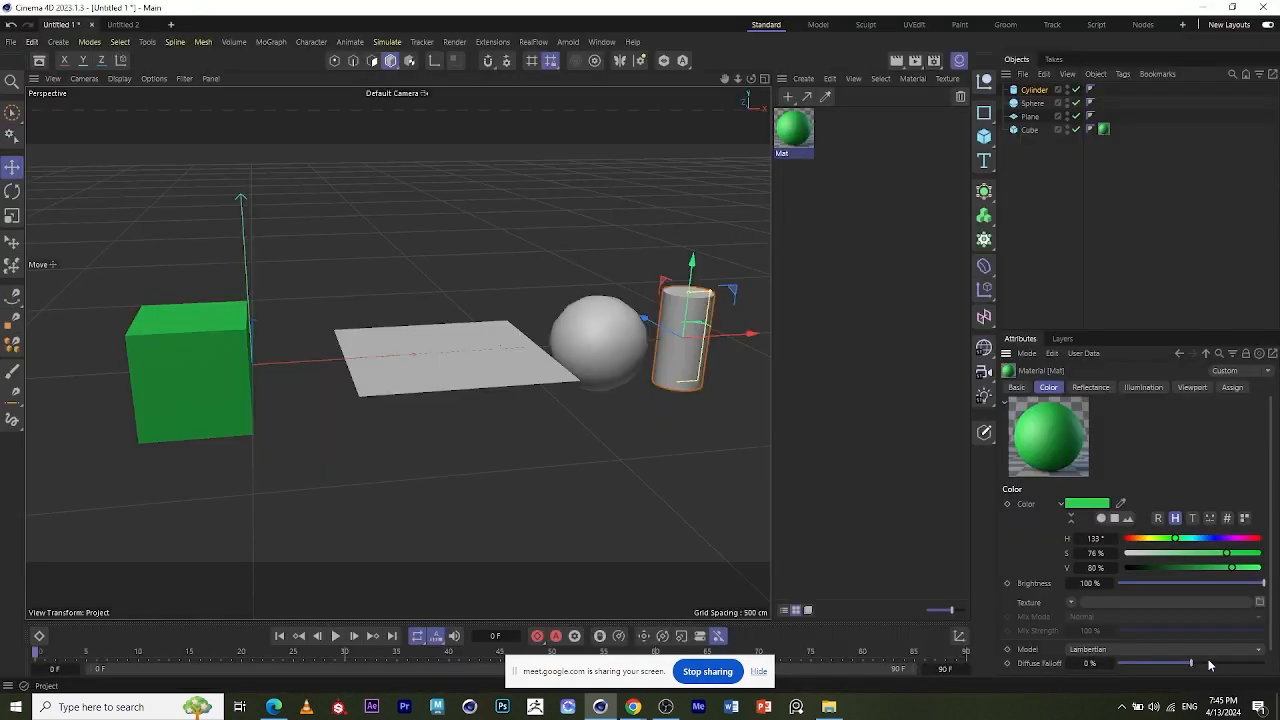
click(1261, 605)
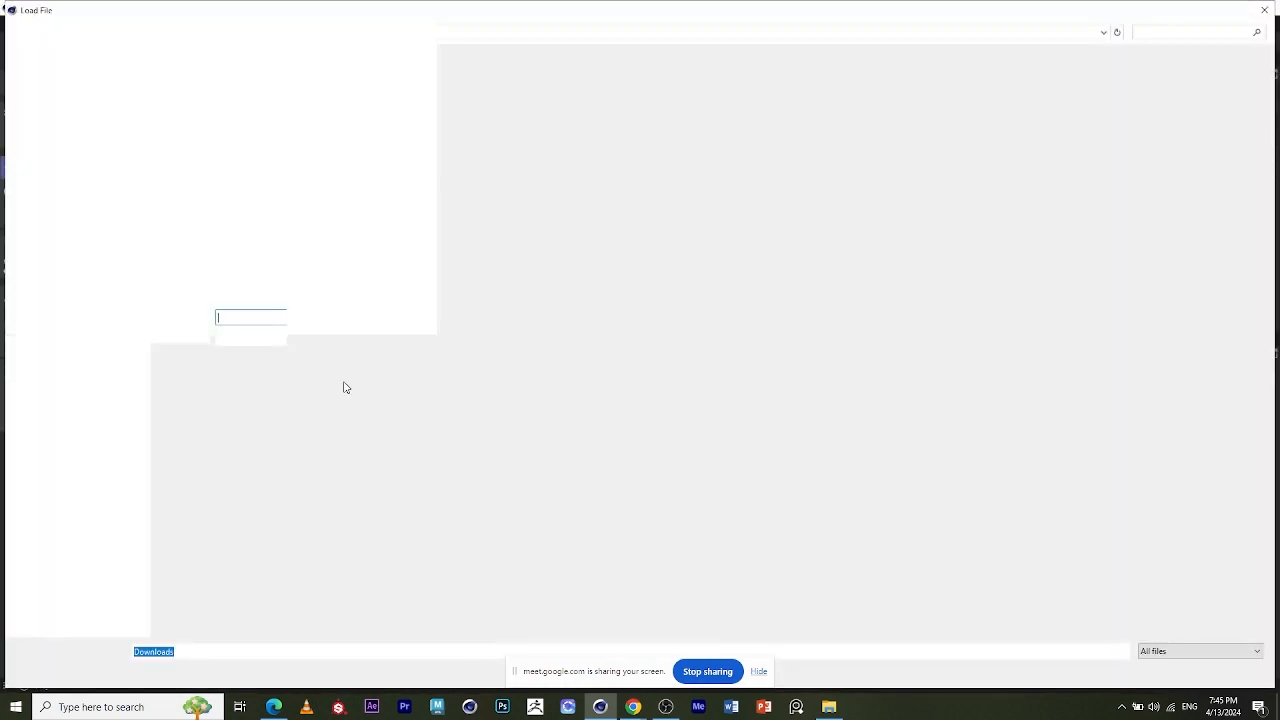
click(88, 118)
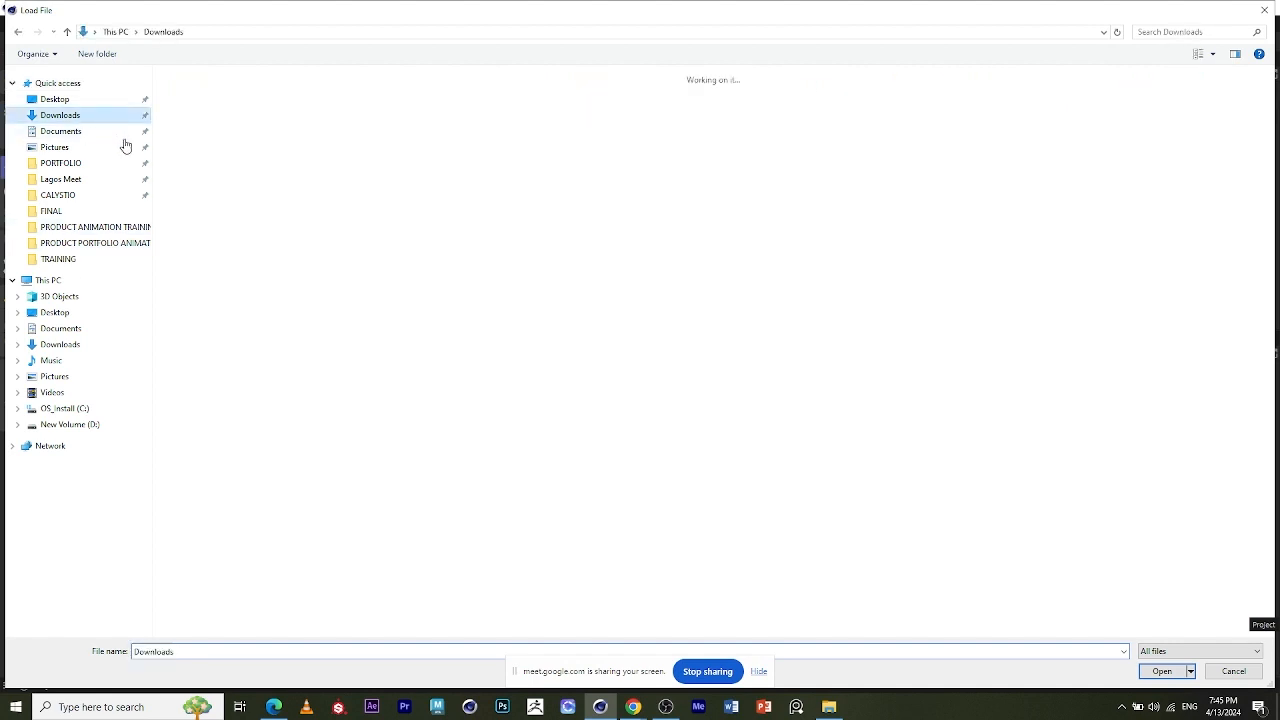
click(221, 108)
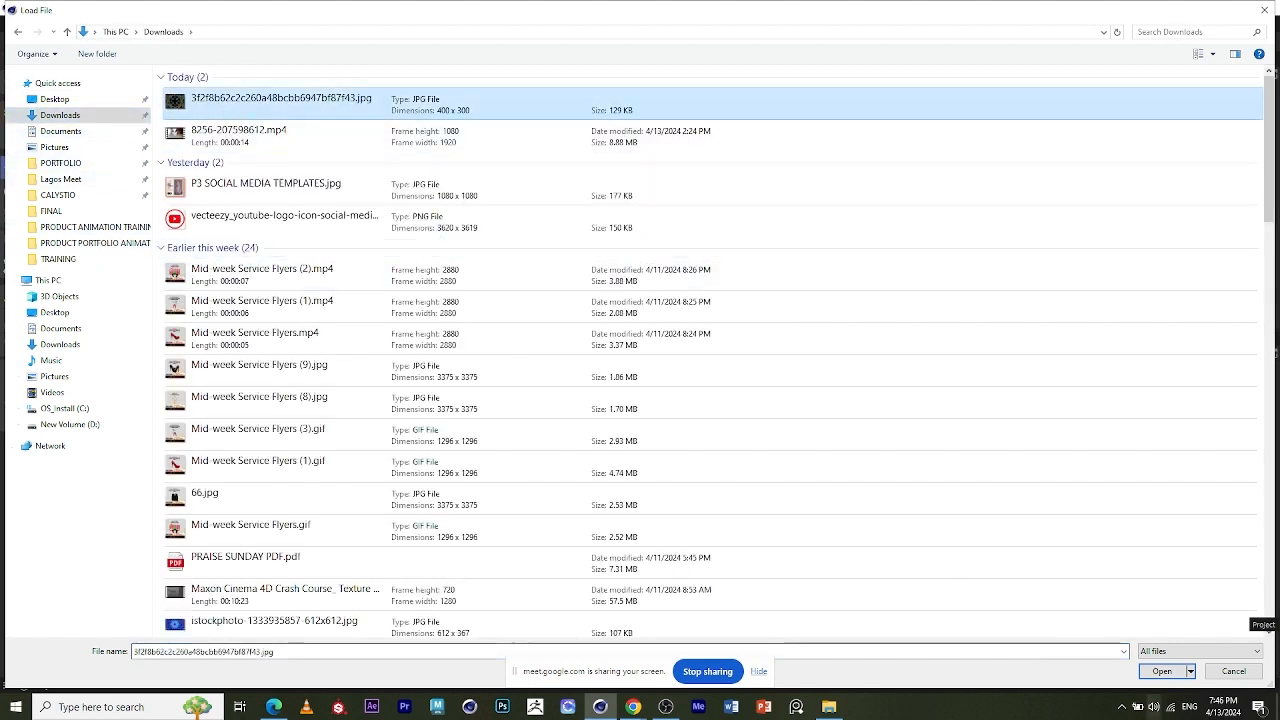
key(Return)
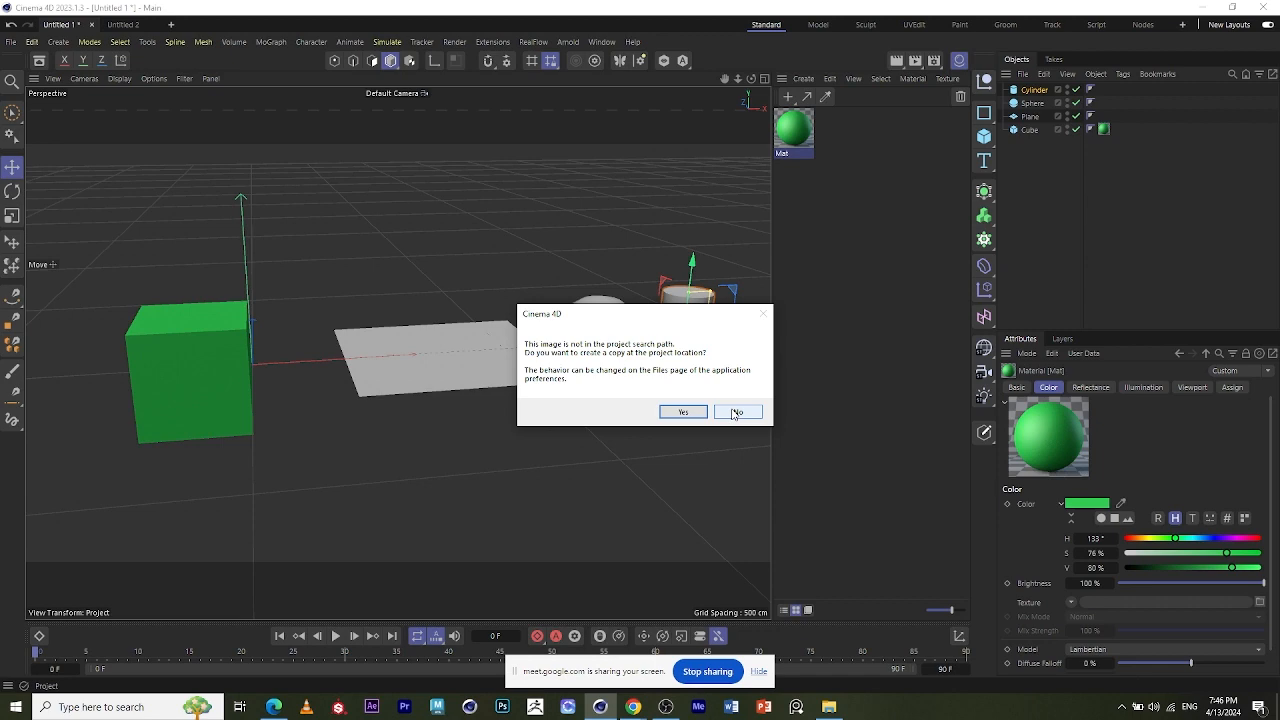
click(735, 413)
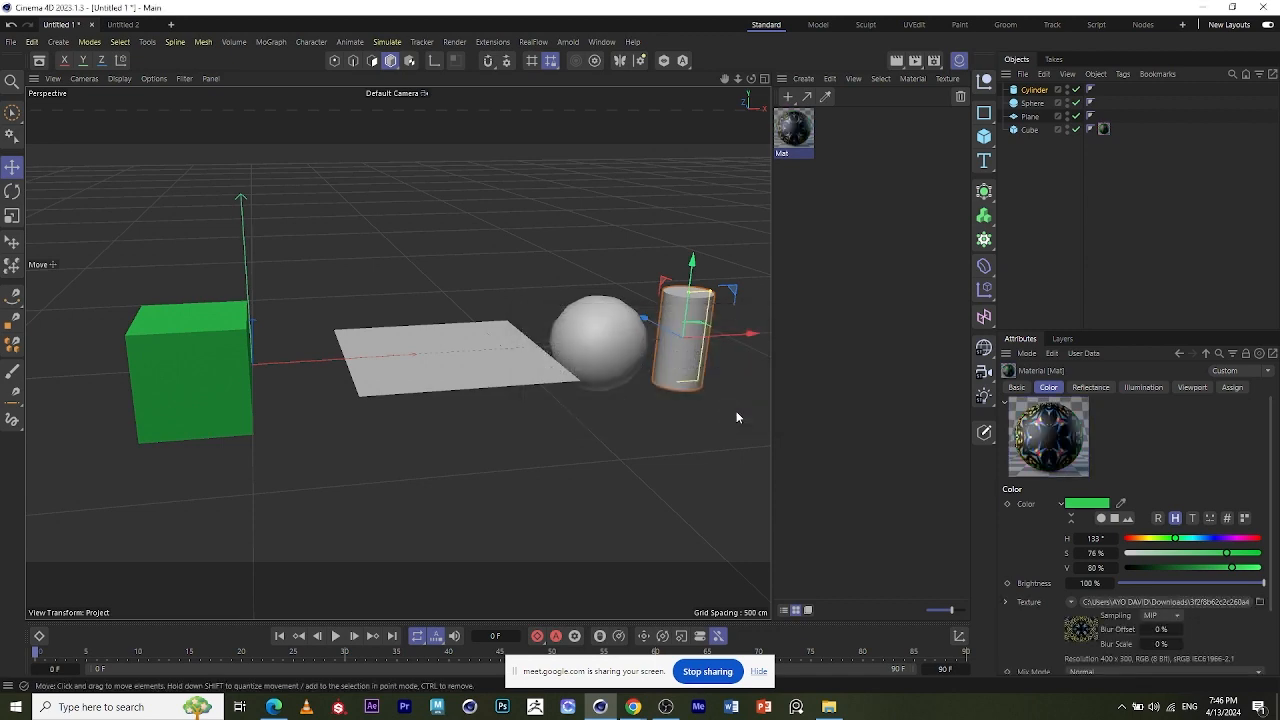
- Set the textured material's color hue to 209° and check the effect on the cube
scroll(190, 366, up, 5)
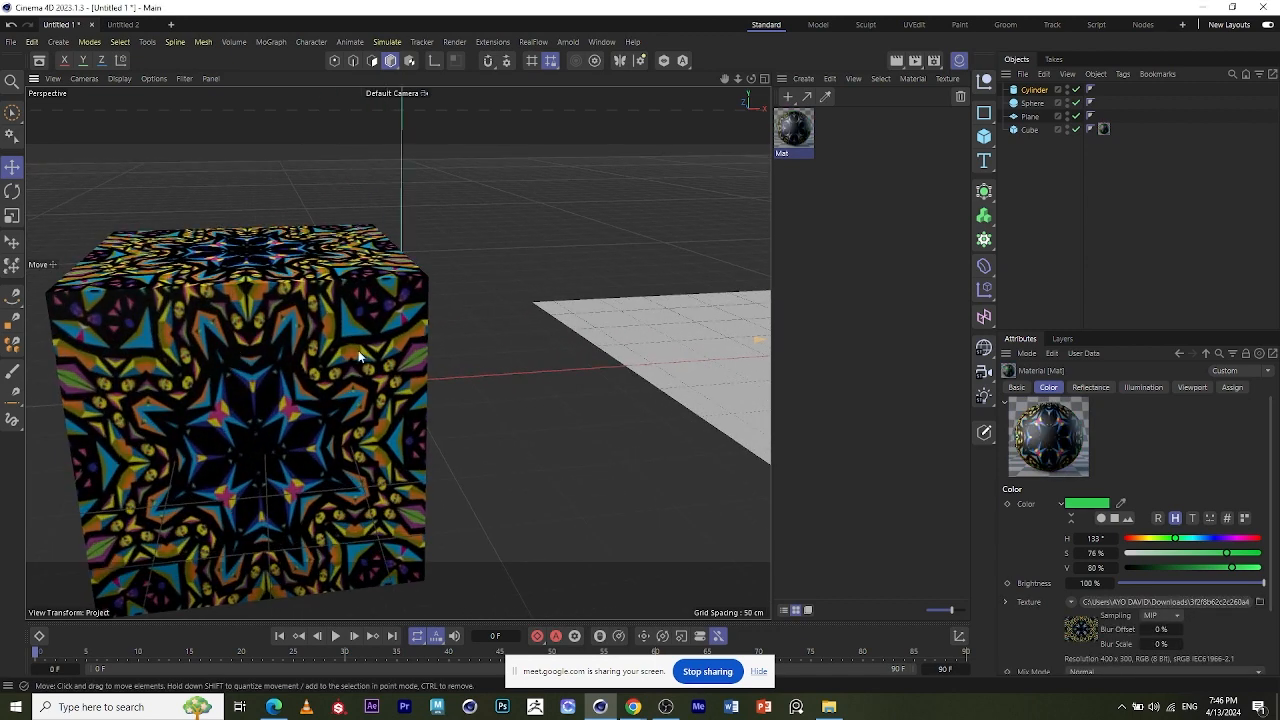
click(1202, 539)
scroll(1200, 541, down, 2)
scroll(285, 355, down, 6)
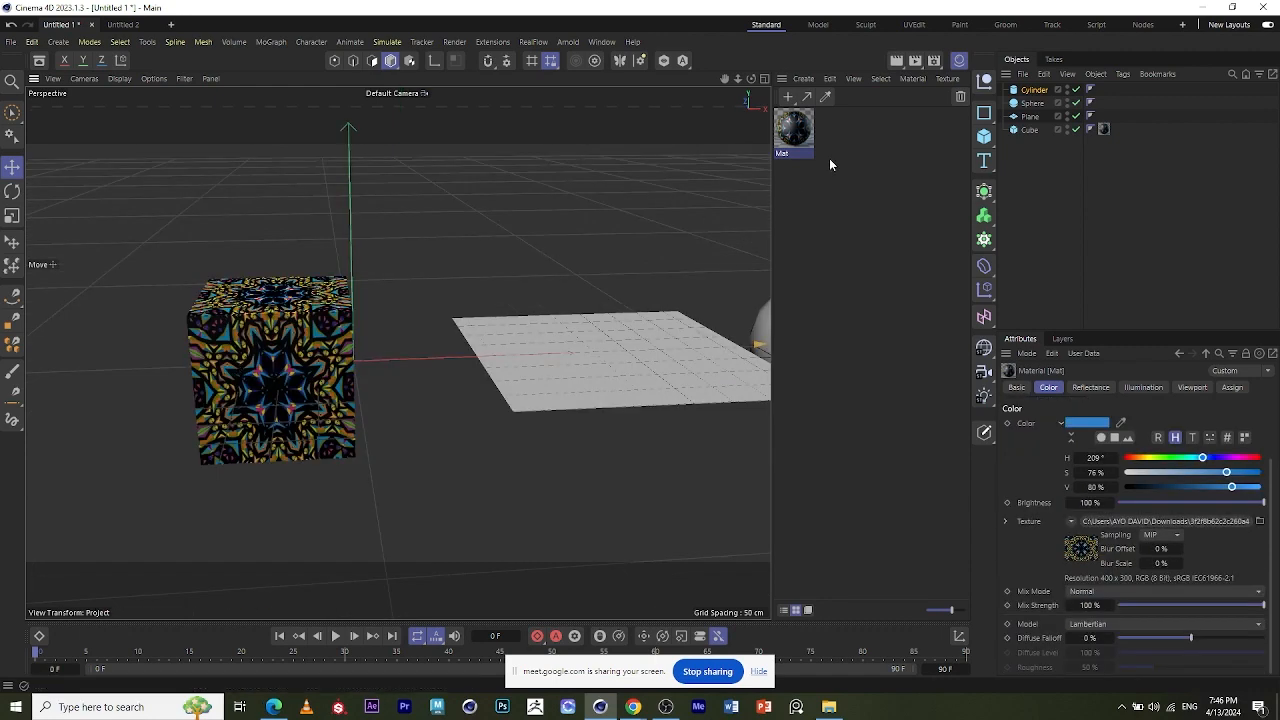
scroll(248, 408, down, 3)
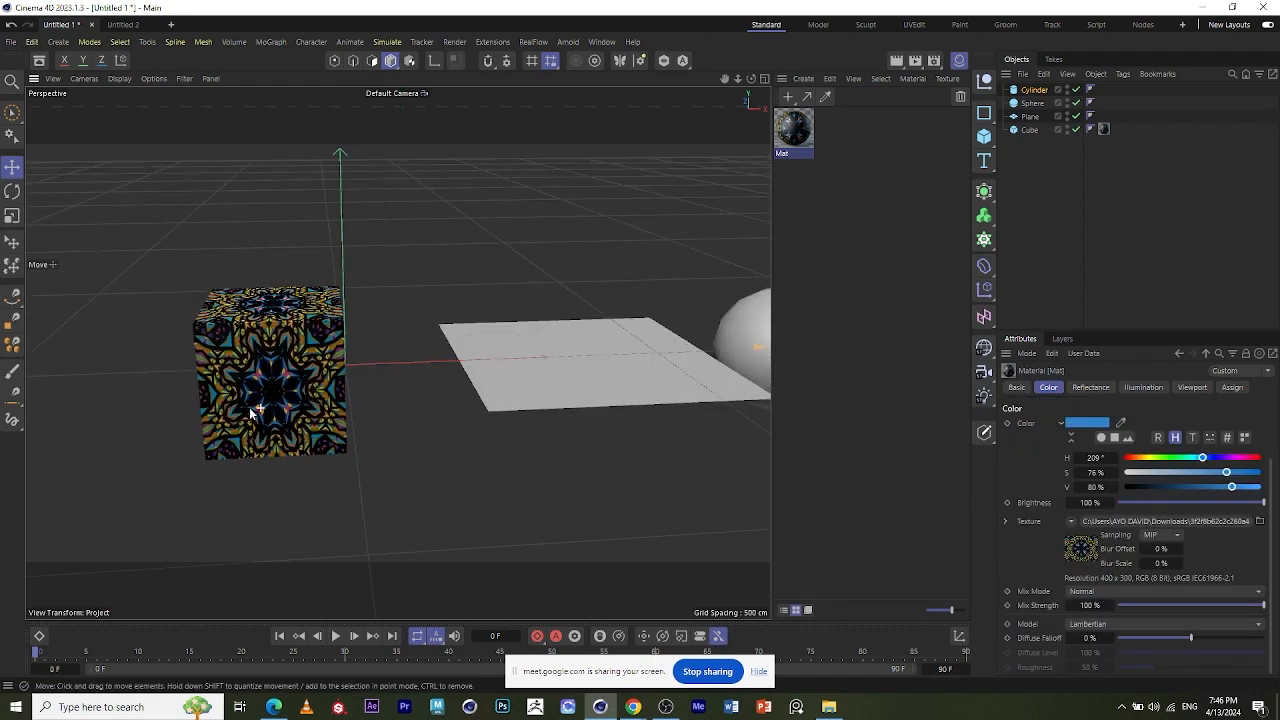
- Apply the kaleidoscope material to the plane, the sphere and the cylinder
drag(786, 152, 523, 377)
scroll(420, 350, down, 3)
drag(794, 130, 595, 360)
drag(800, 136, 658, 368)
- Inspect the texture on the cube's faces, then select the cube and enable Texture mode
scroll(352, 360, up, 5)
alt+drag(352, 360, 386, 316)
scroll(386, 317, down, 2)
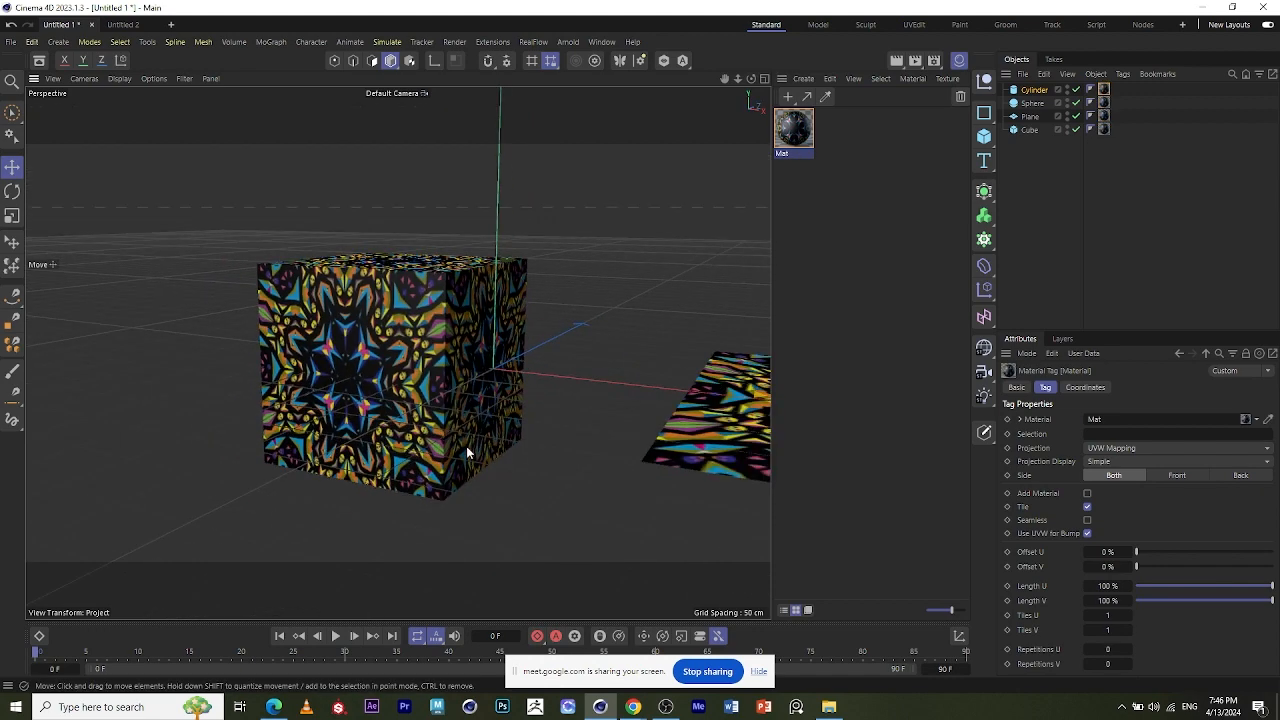
scroll(460, 420, up, 2)
scroll(436, 415, down, 2)
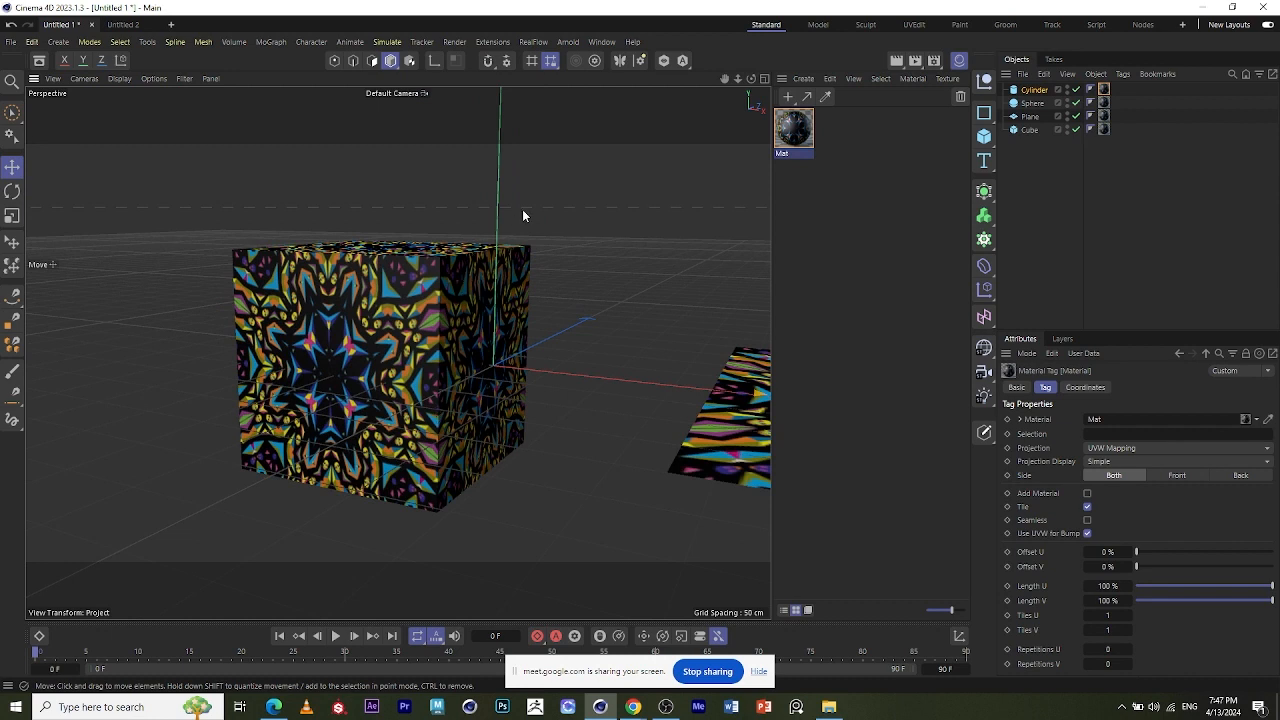
click(1029, 130)
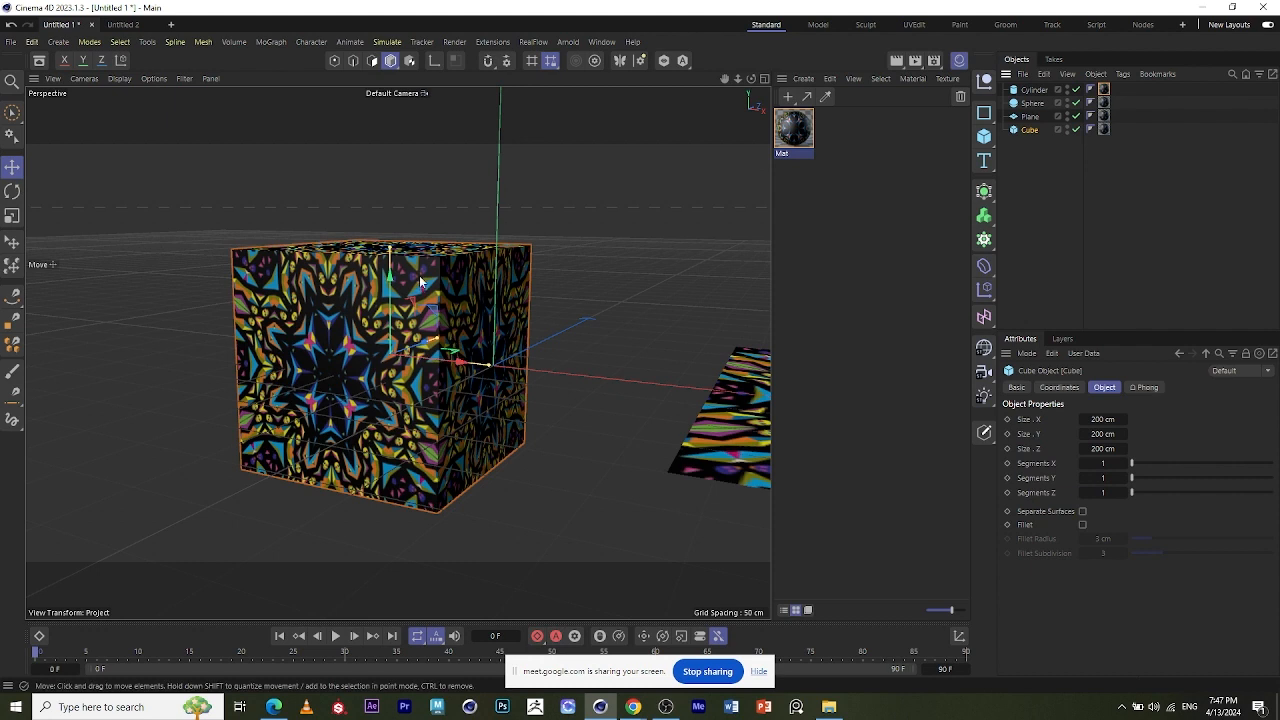
click(410, 62)
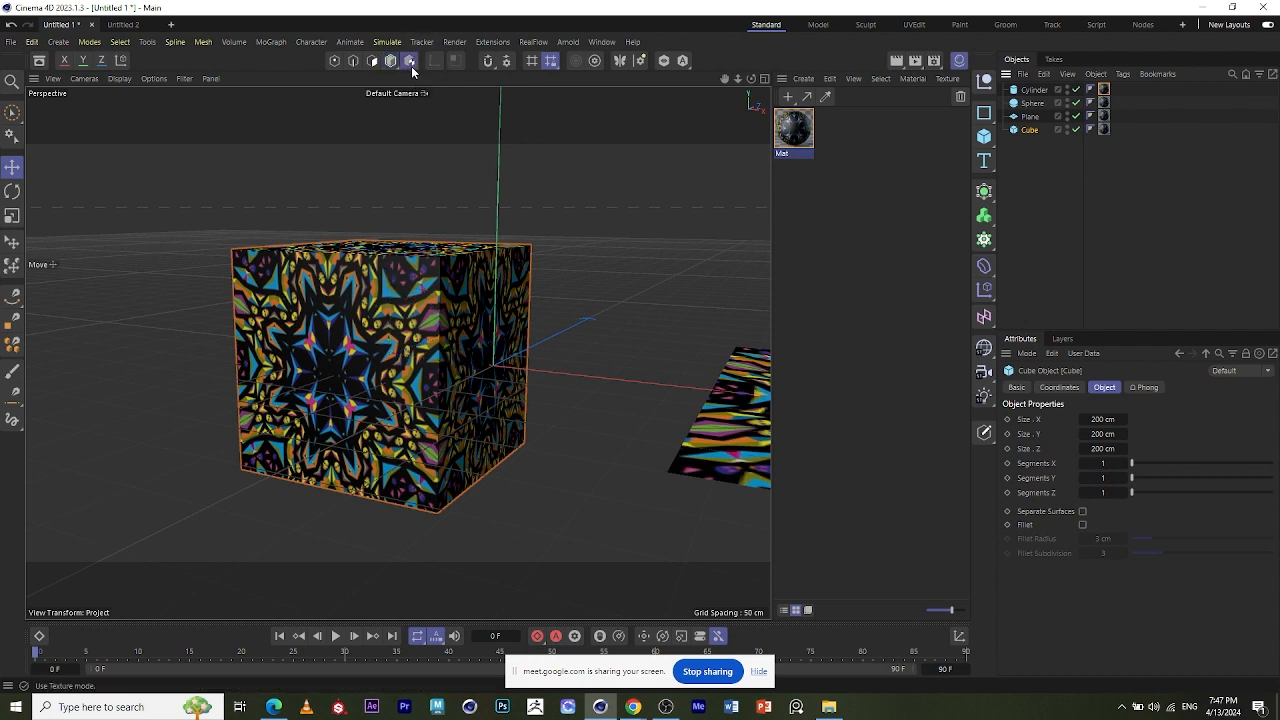
- Set the projection of the cube's material tag to Cubic
click(1103, 130)
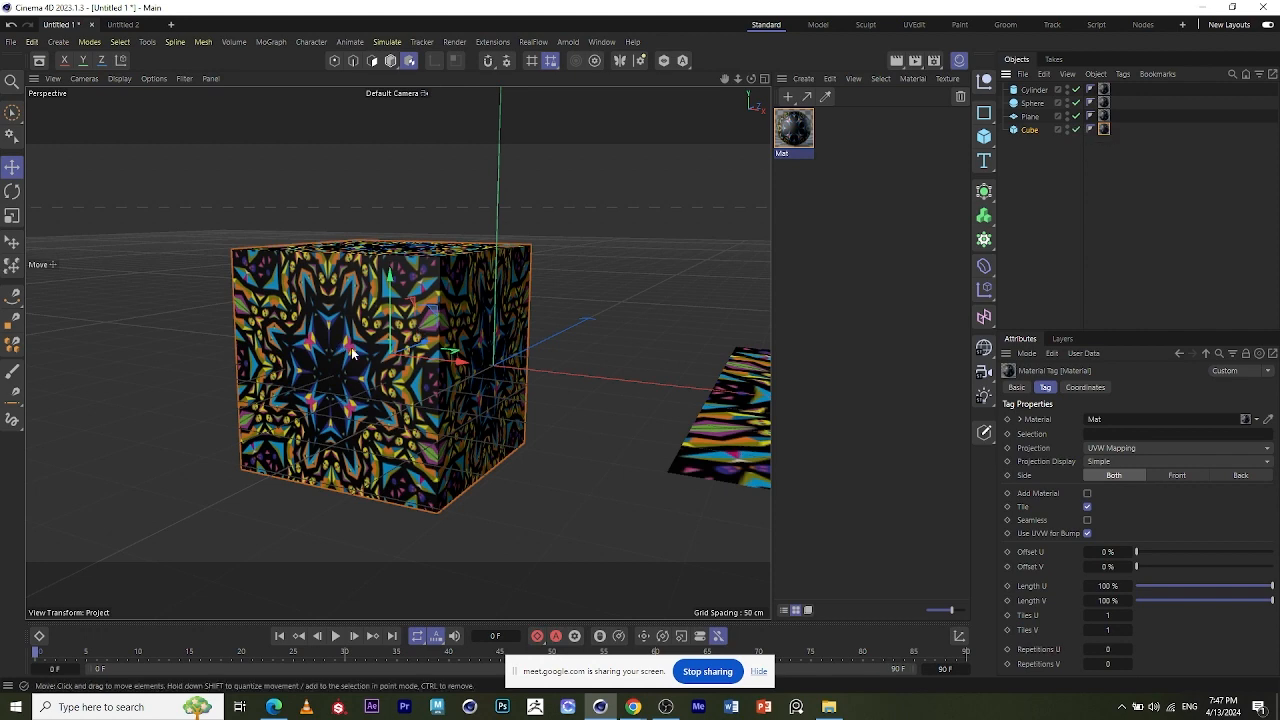
alt+drag(350, 387, 403, 352)
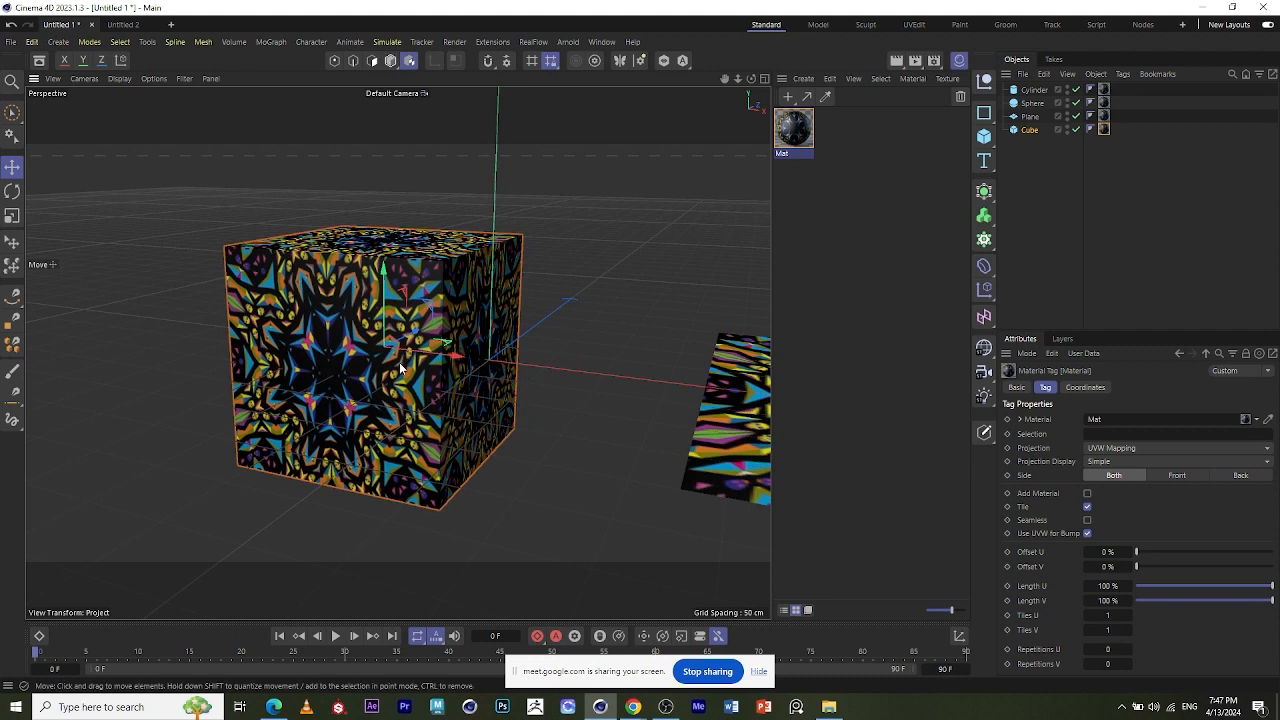
click(1122, 450)
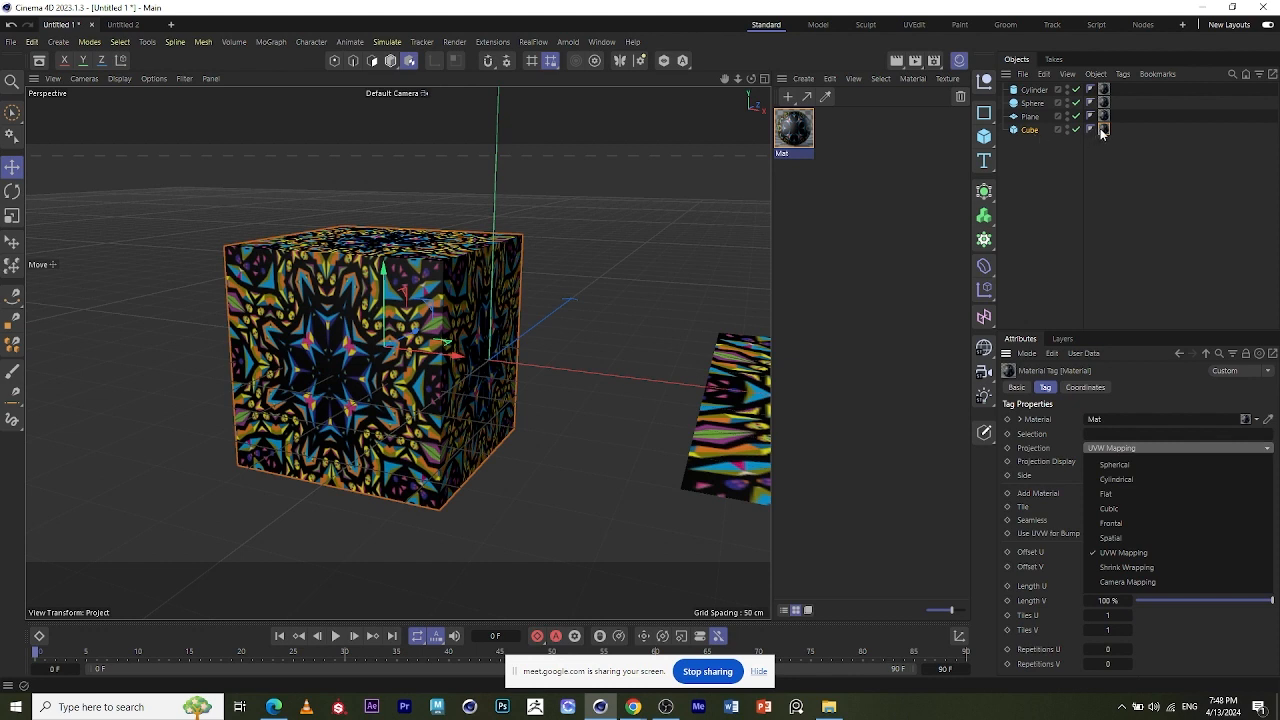
click(1122, 509)
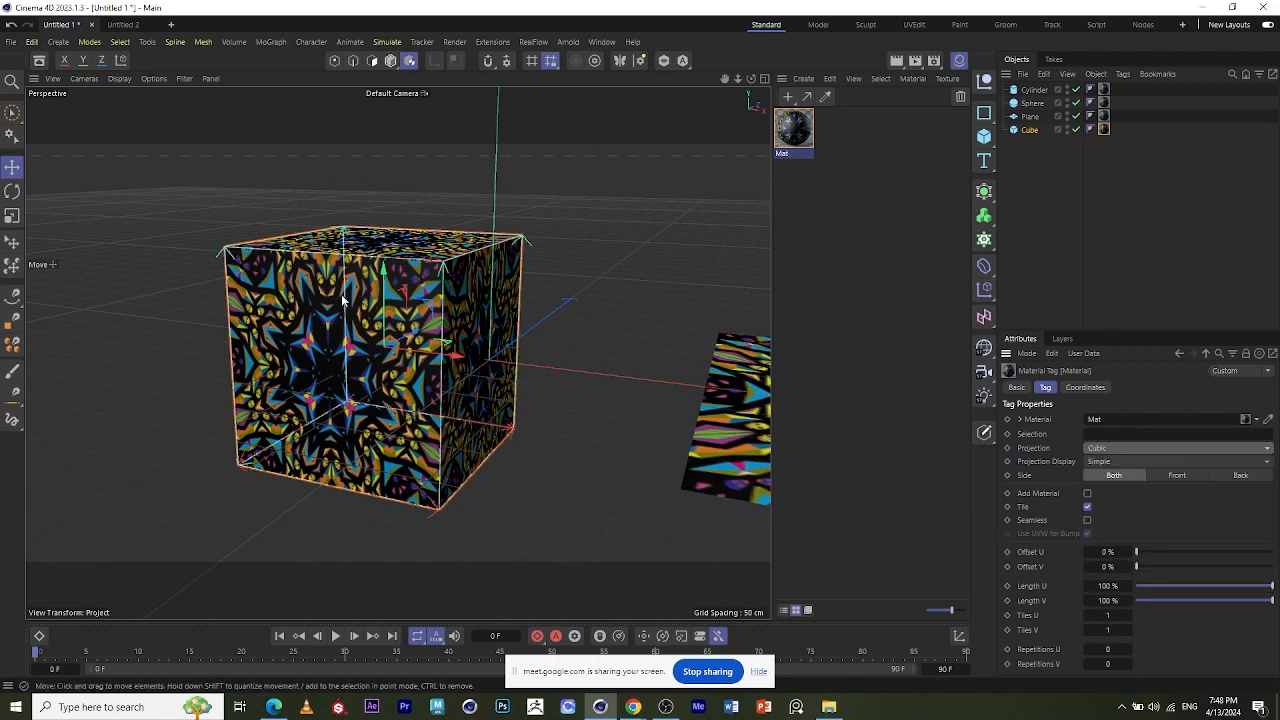
- Try moving the kaleidoscope texture projection on the cube and undo the move
alt+drag(480, 350, 440, 493)
scroll(440, 488, up, 4)
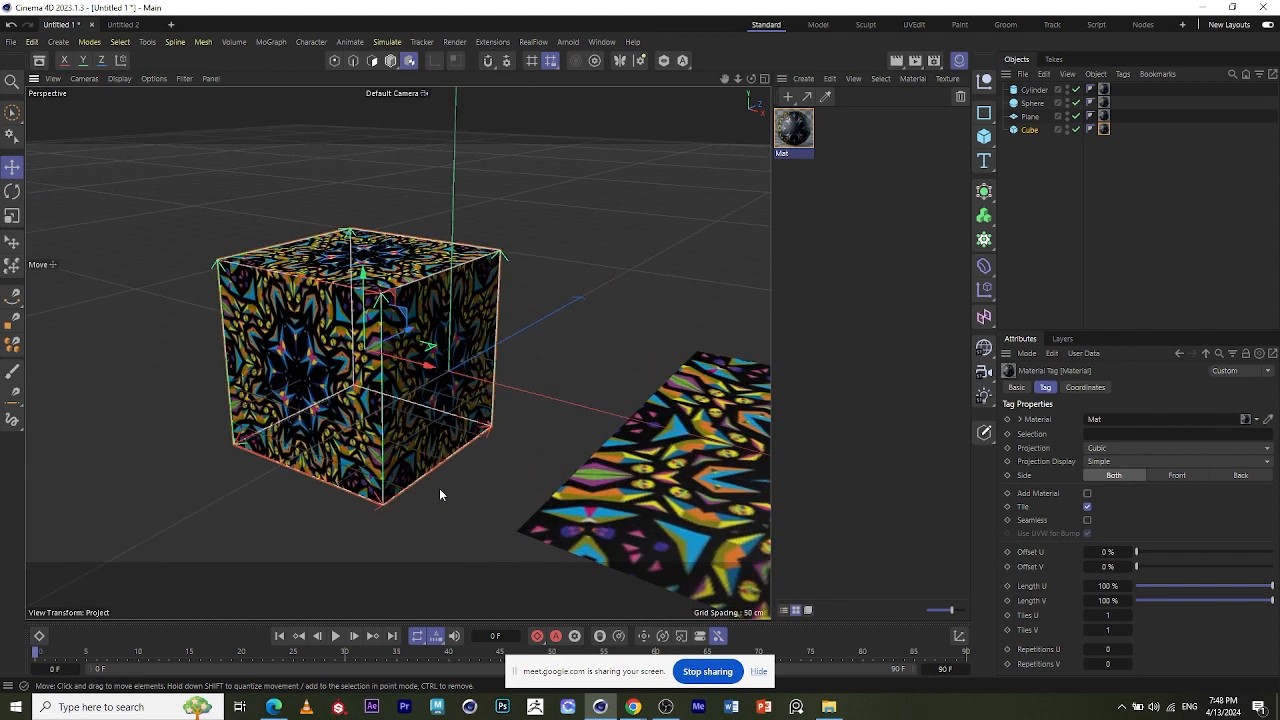
drag(365, 283, 425, 277)
key(ctrl+z)
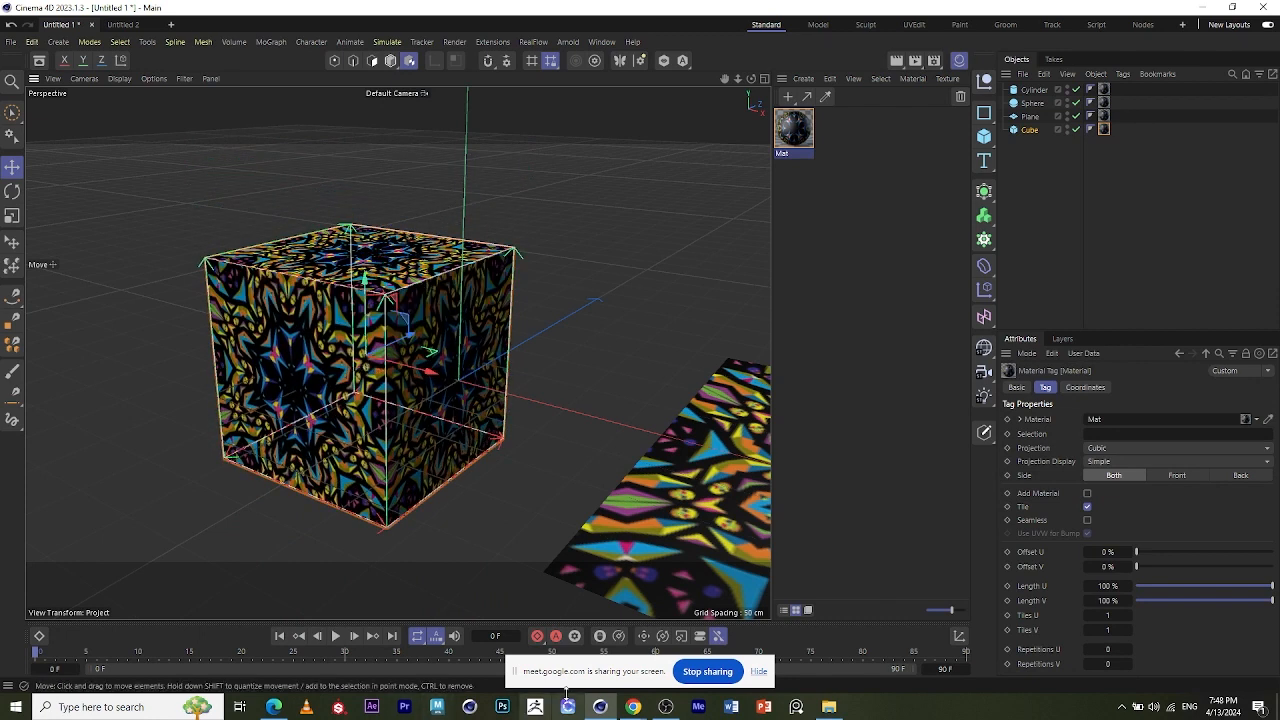
- Load sddefault.jpg from Downloads as the material's color texture, without copying it to the project location
click(563, 655)
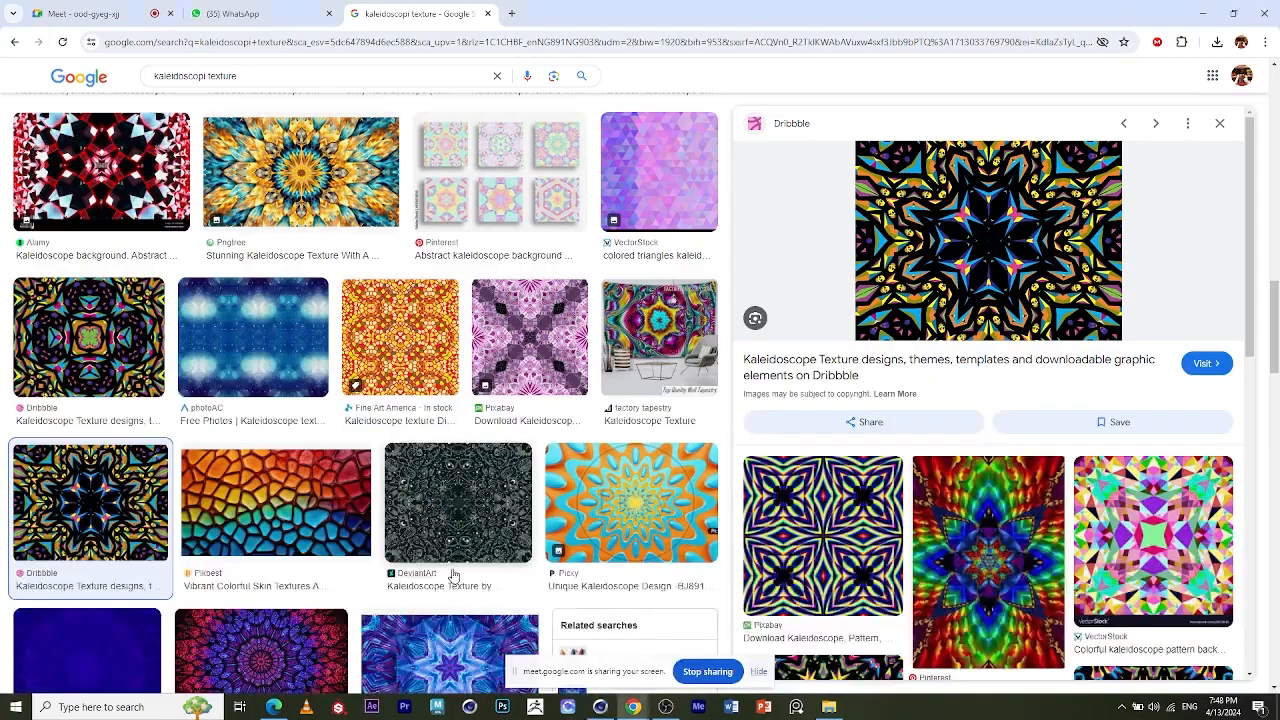
key(alt+Tab)
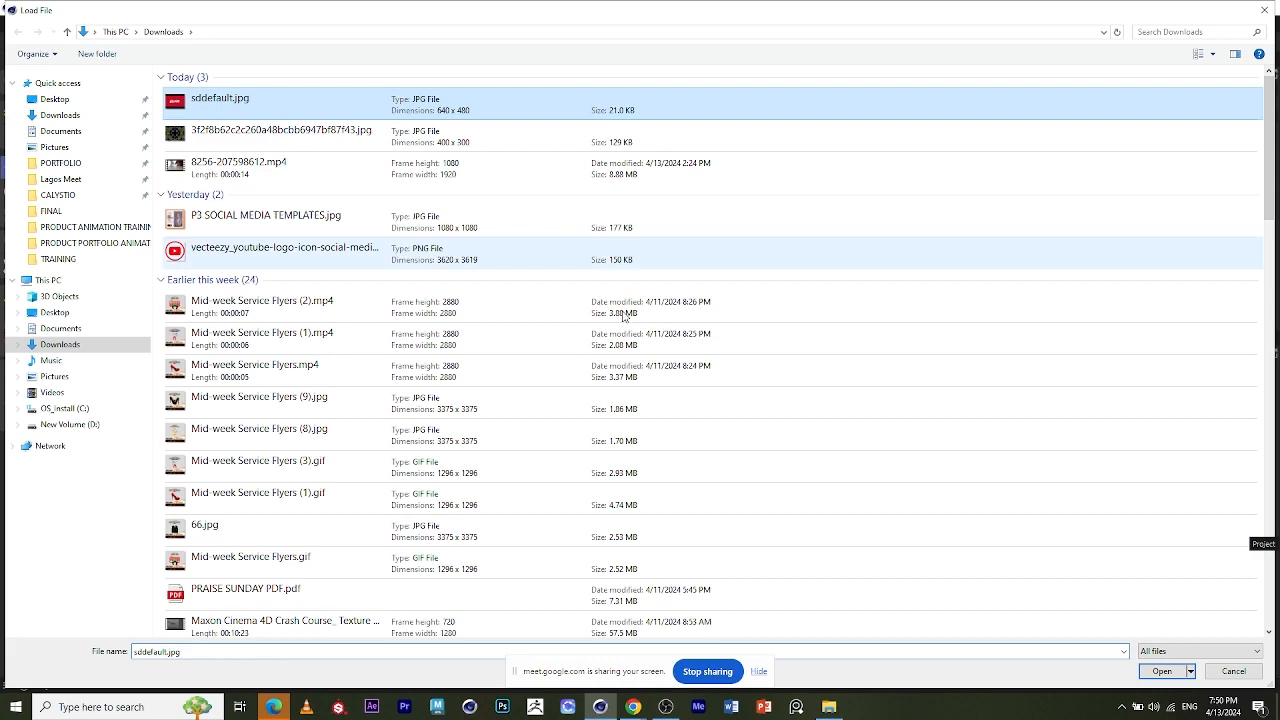
click(1157, 671)
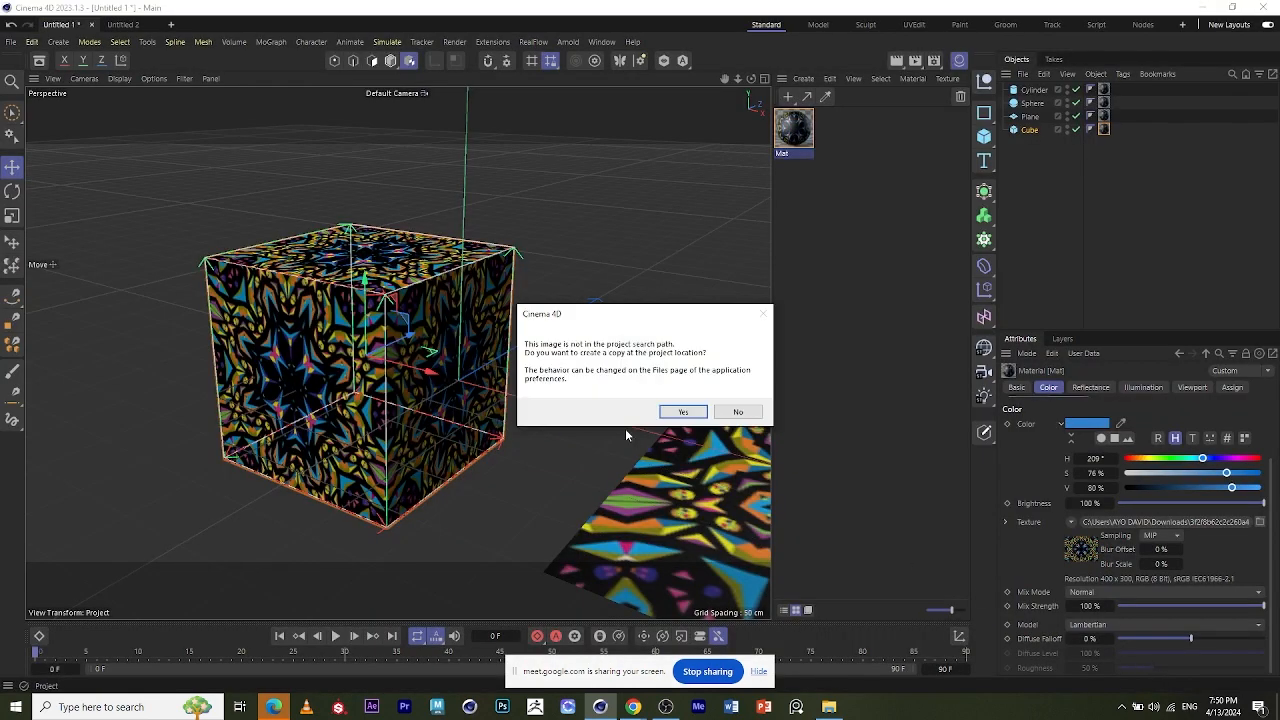
click(738, 411)
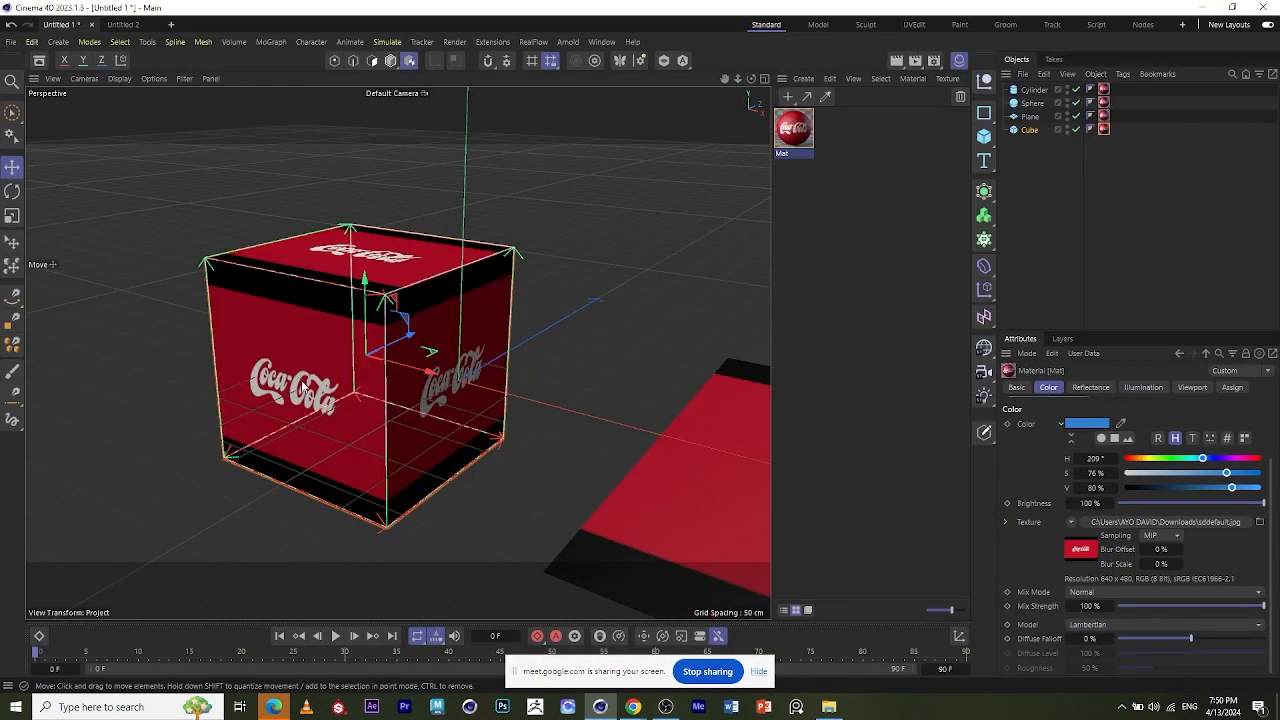
- Try shifting the Coca-Cola texture projection along the cube's axes and bring it back in line with the faces
scroll(395, 385, up, 5)
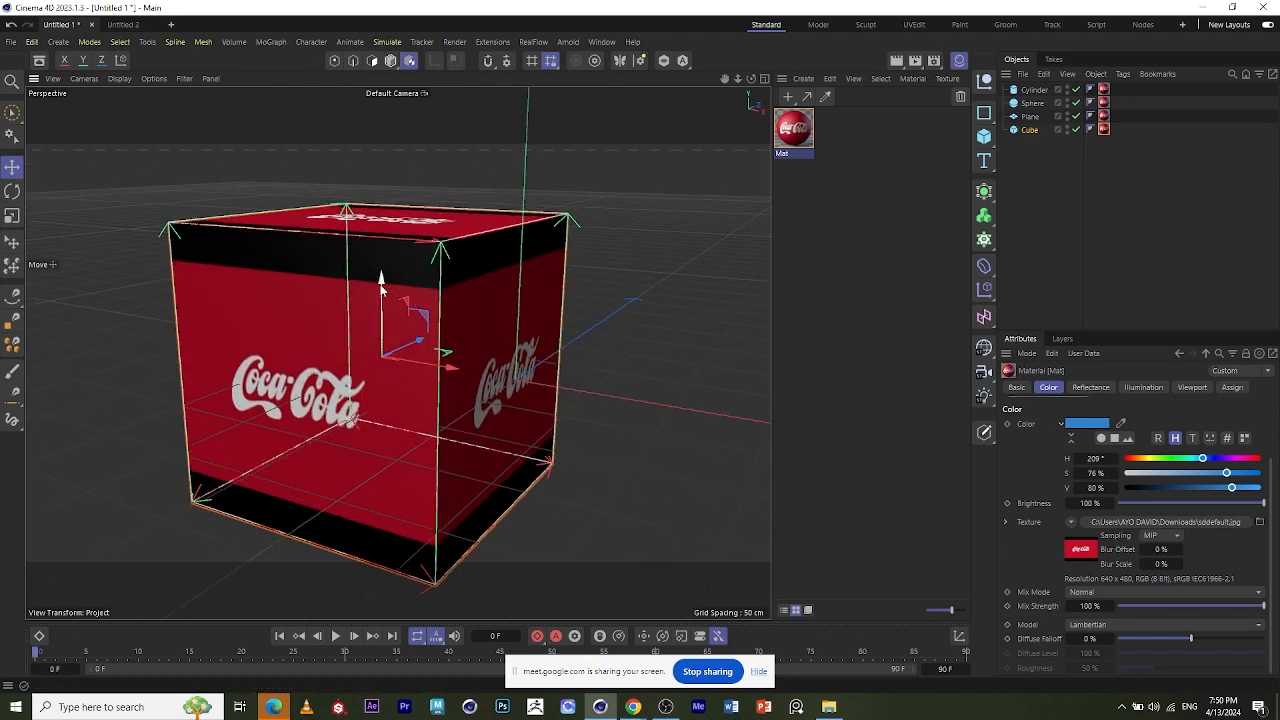
drag(393, 312, 421, 290)
drag(419, 345, 484, 352)
alt+drag(484, 409, 513, 310)
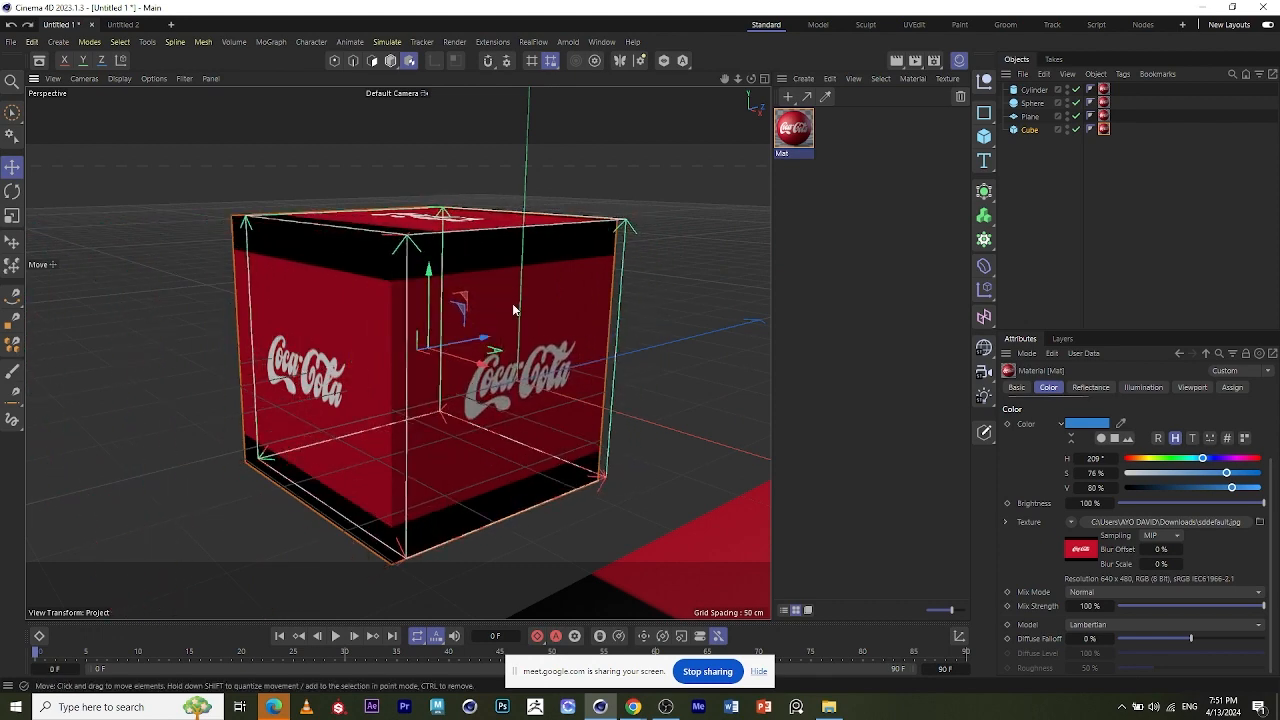
drag(475, 413, 462, 417)
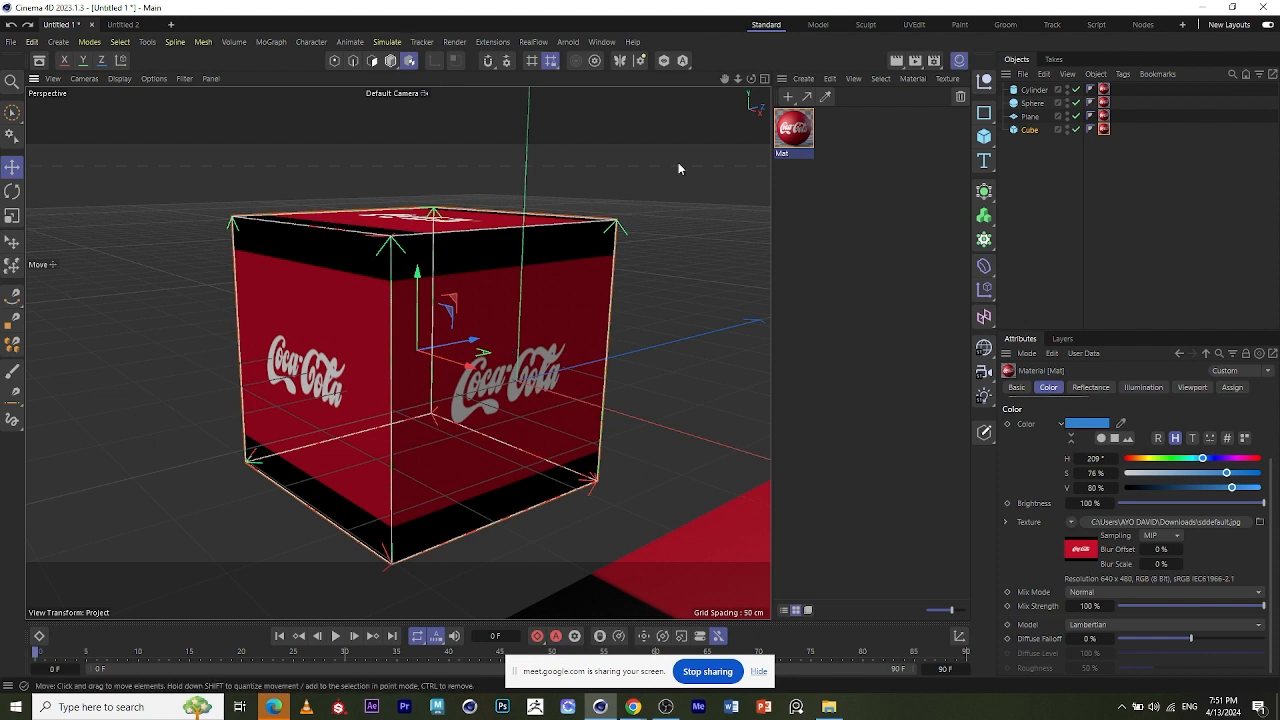
- Set the cube's material tag offsets to 45% in U and 75% in V
click(1104, 129)
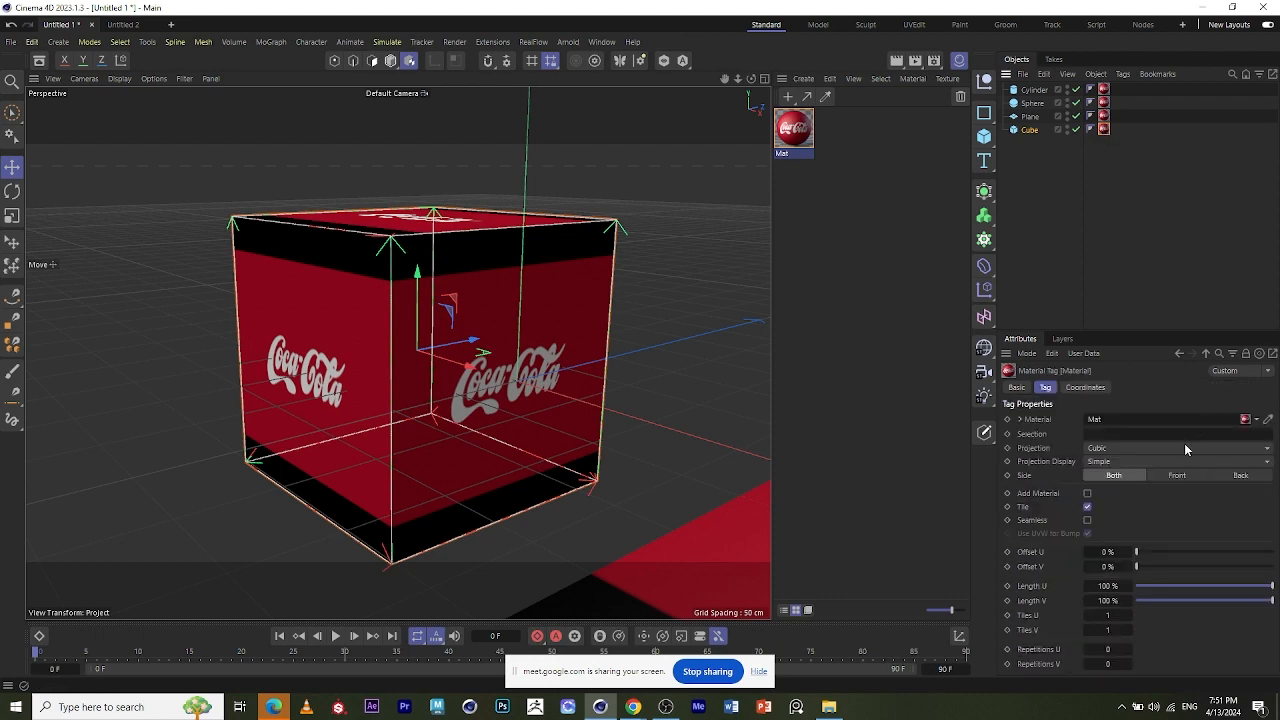
drag(1129, 551, 1068, 551)
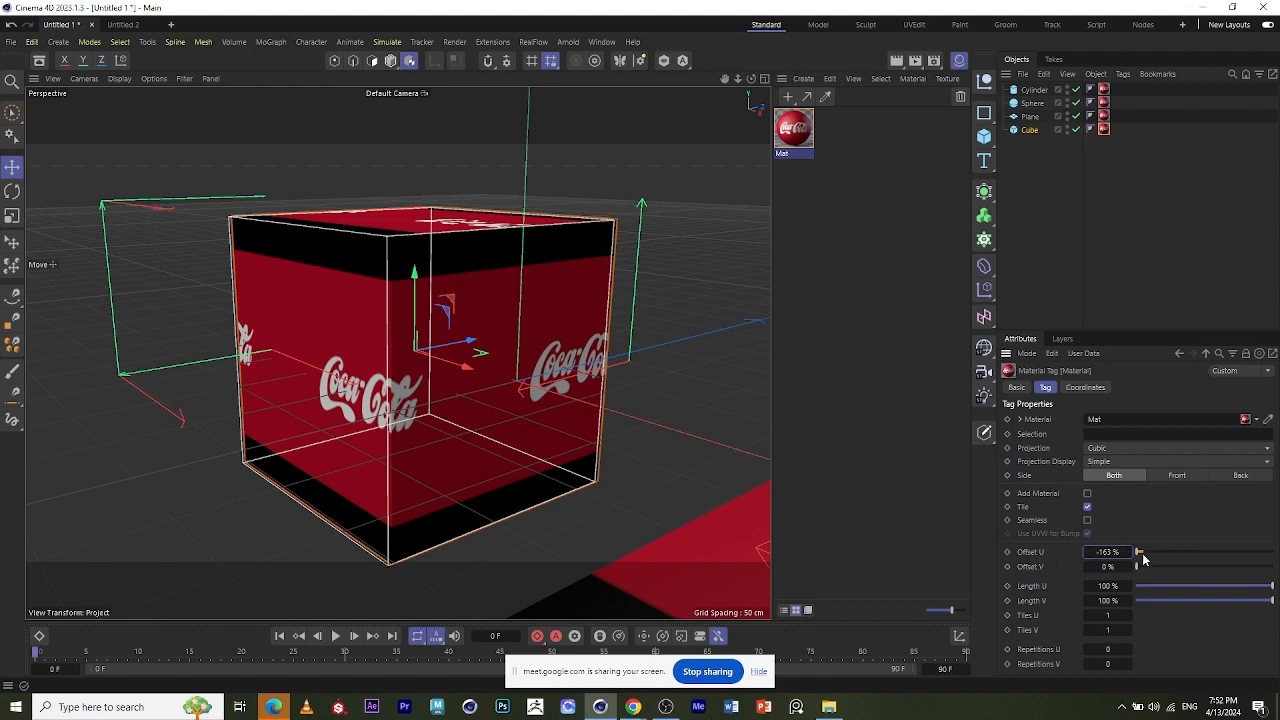
drag(1140, 555, 1203, 551)
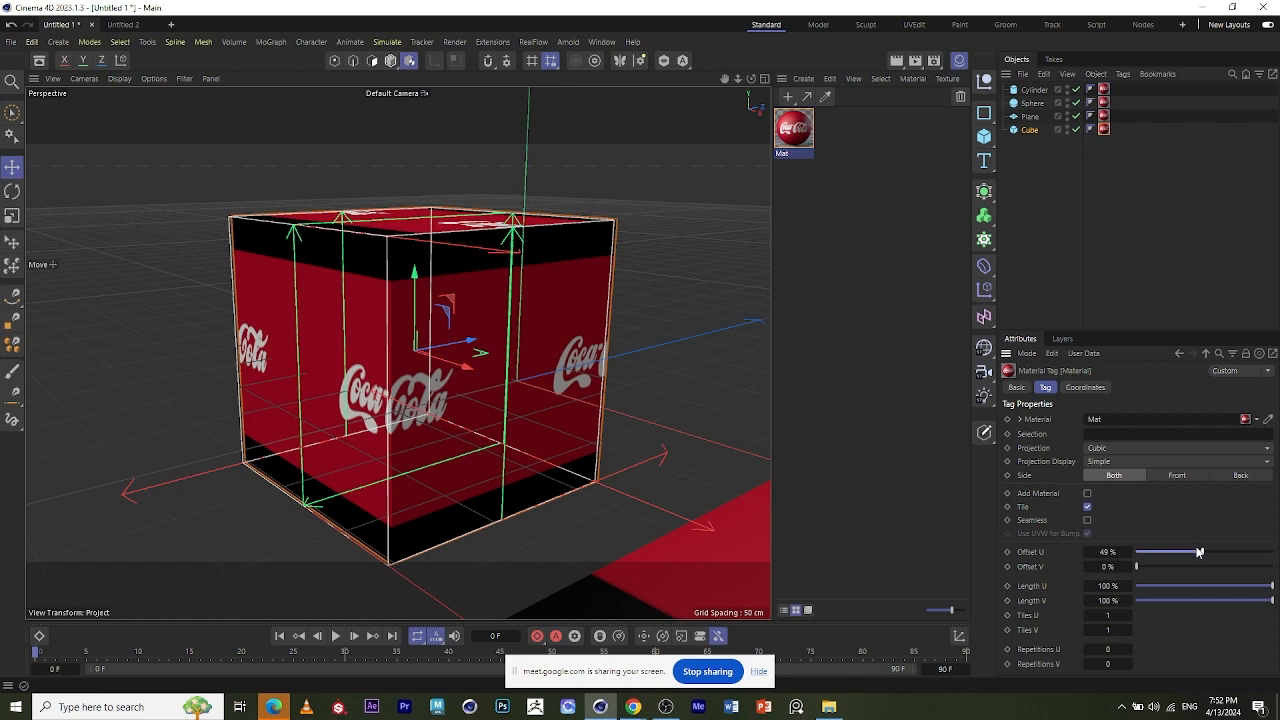
drag(1199, 552, 1020, 562)
drag(1130, 551, 1197, 549)
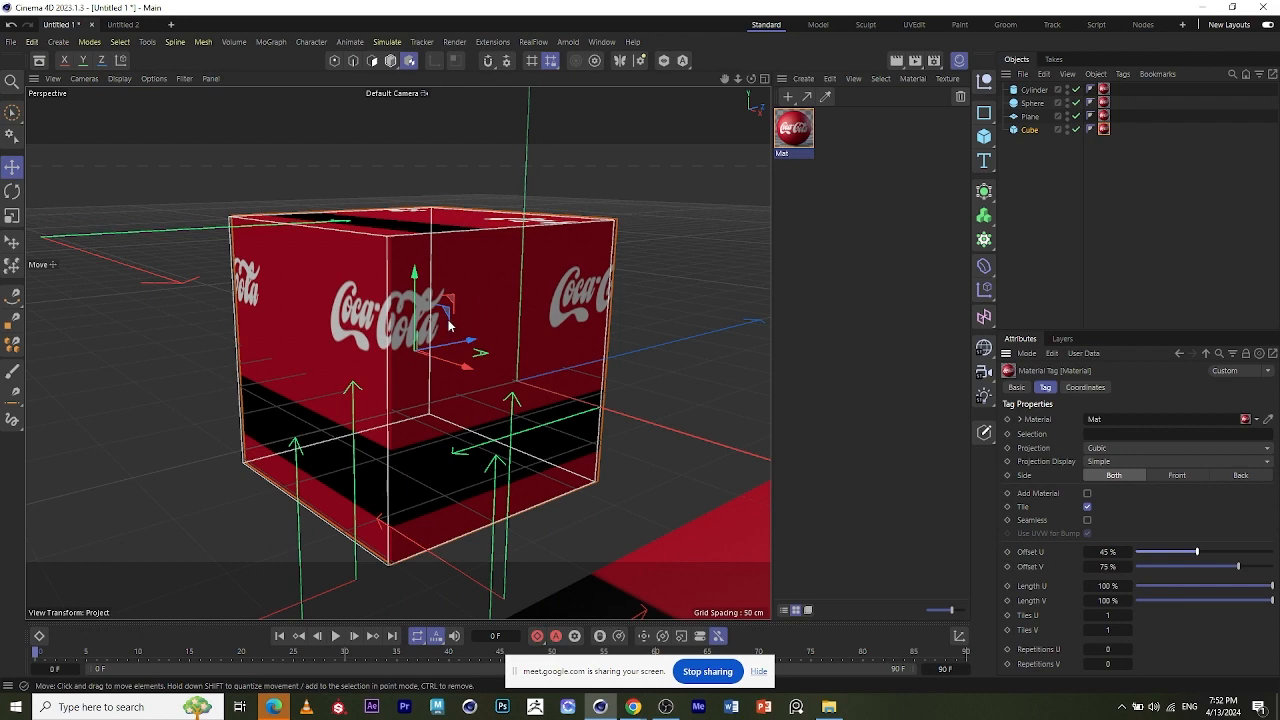
scroll(466, 312, down, 3)
scroll(480, 291, up, 2)
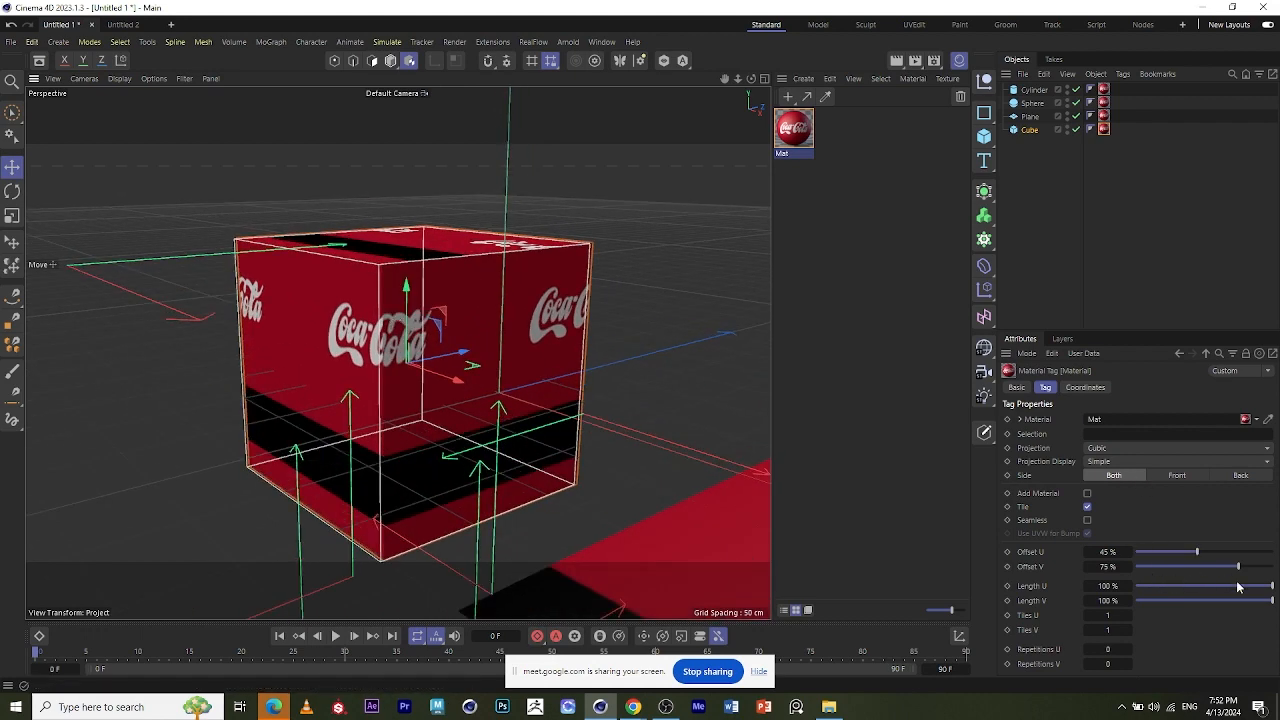
- Try changing Length U and Length V of the cube's texture and return both to 100%
drag(1272, 586, 1185, 587)
drag(1259, 609, 1265, 622)
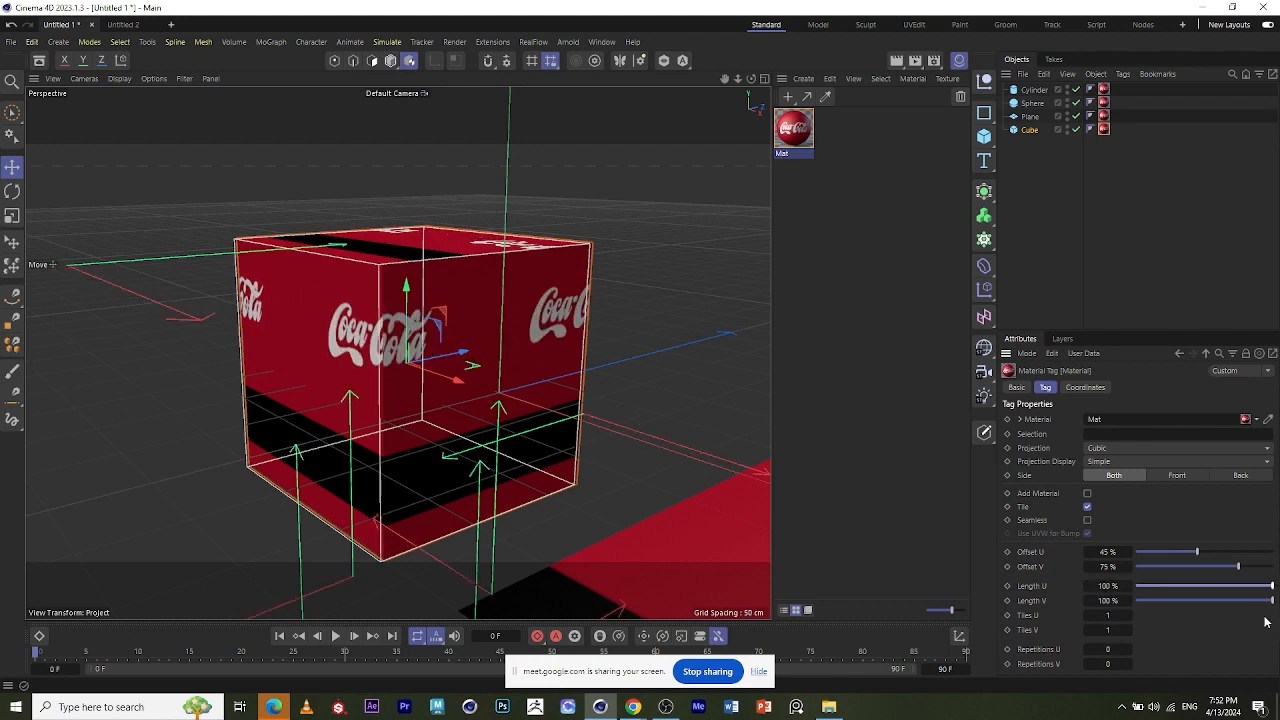
drag(1195, 601, 1275, 600)
- Tile the cube's texture with 5 tiles in U and 5 tiles in V
click(1112, 617)
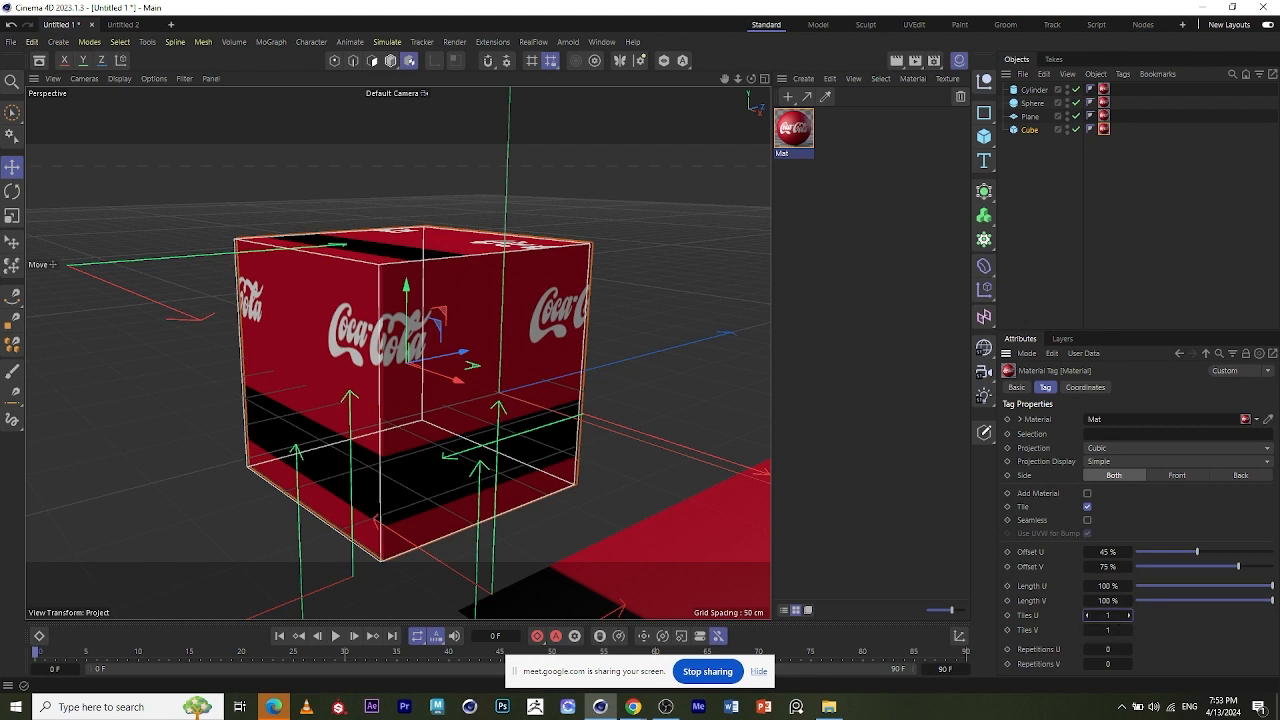
drag(1128, 615, 1195, 615)
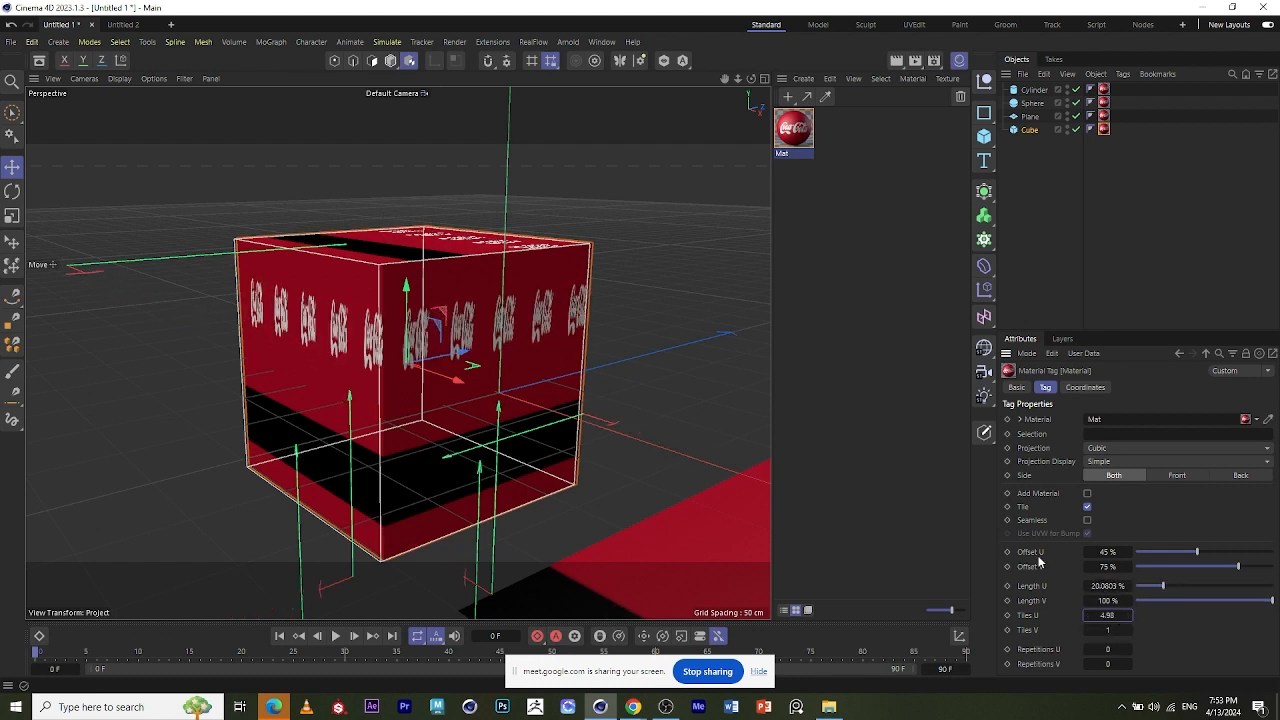
double_click(1110, 616)
text(5)
key(Tab)
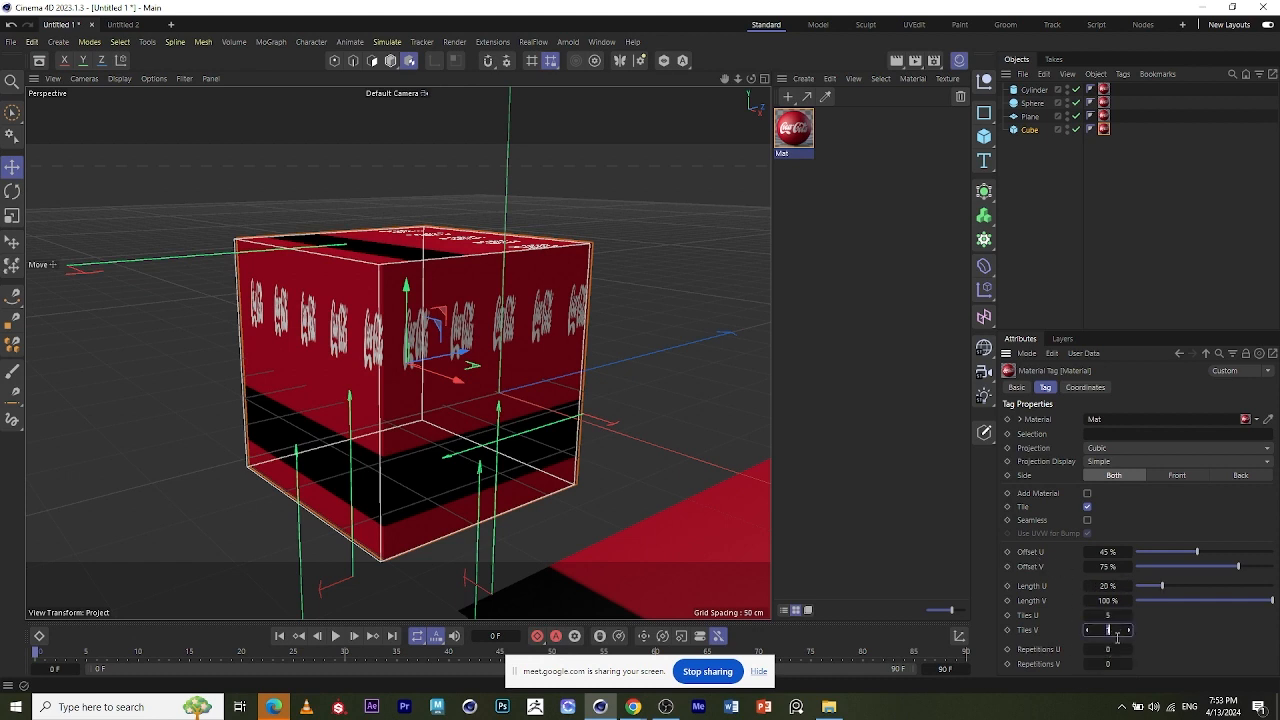
key(Return)
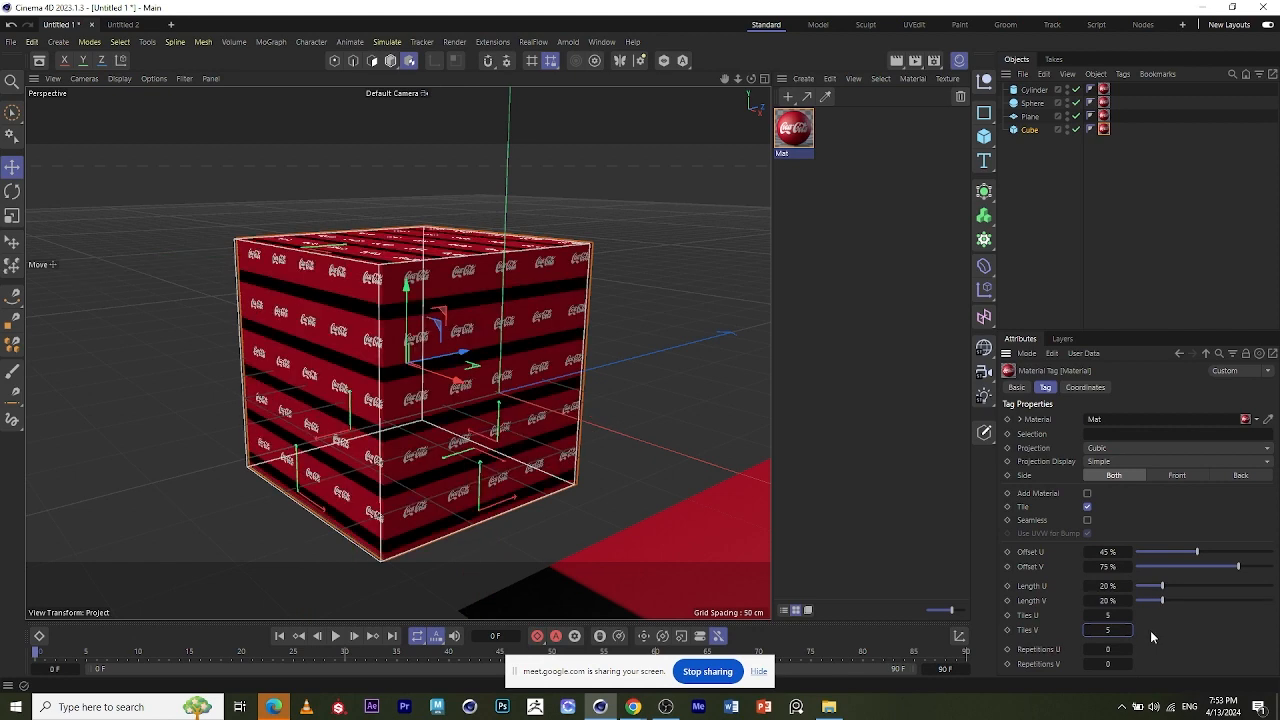
- Examine the tiled Coca-Cola texture on the cube's faces from several angles and compare it with the plane's texture
scroll(476, 456, down, 4)
scroll(428, 343, up, 5)
scroll(428, 345, down, 5)
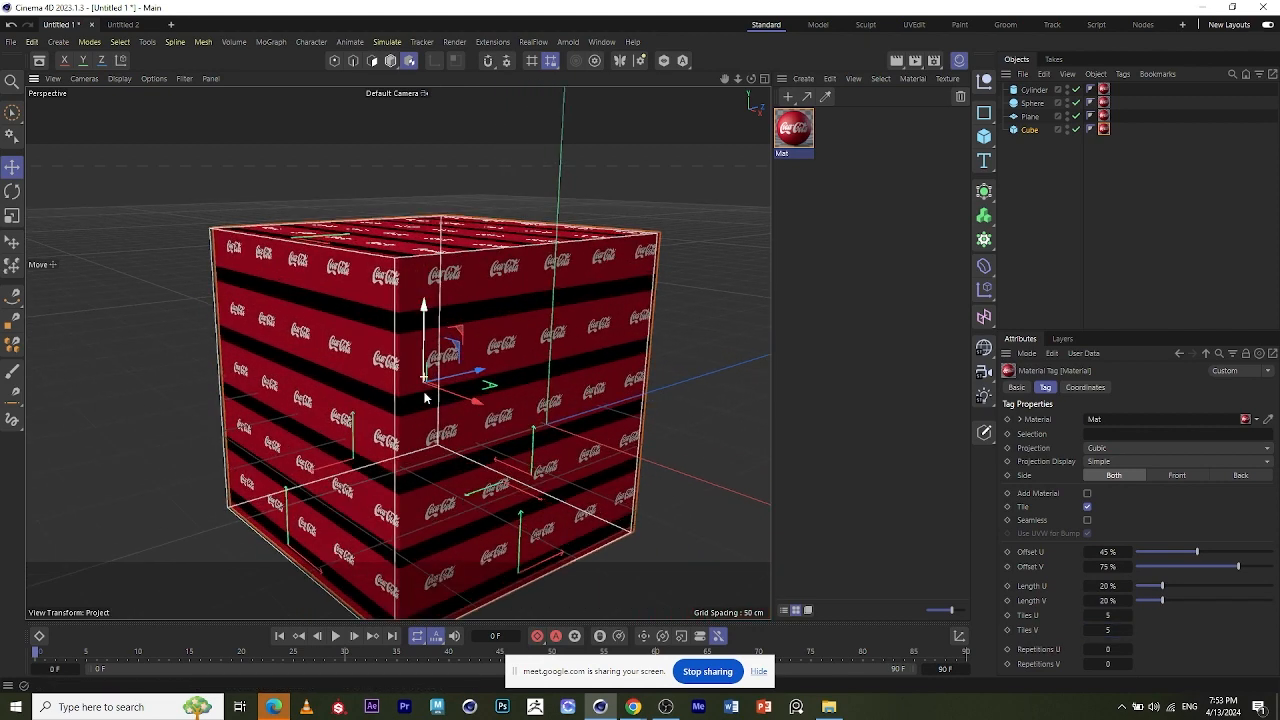
scroll(632, 425, up, 3)
alt+drag(632, 424, 170, 390)
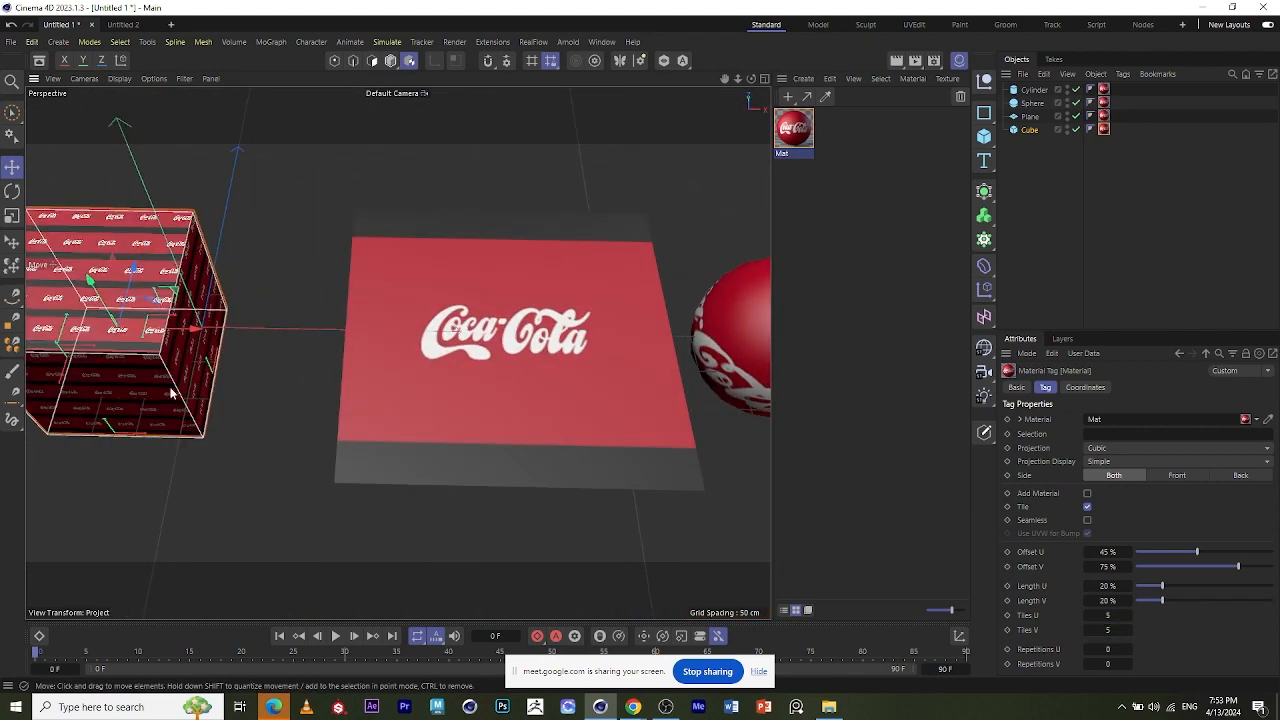
scroll(109, 328, down, 2)
scroll(124, 309, up, 4)
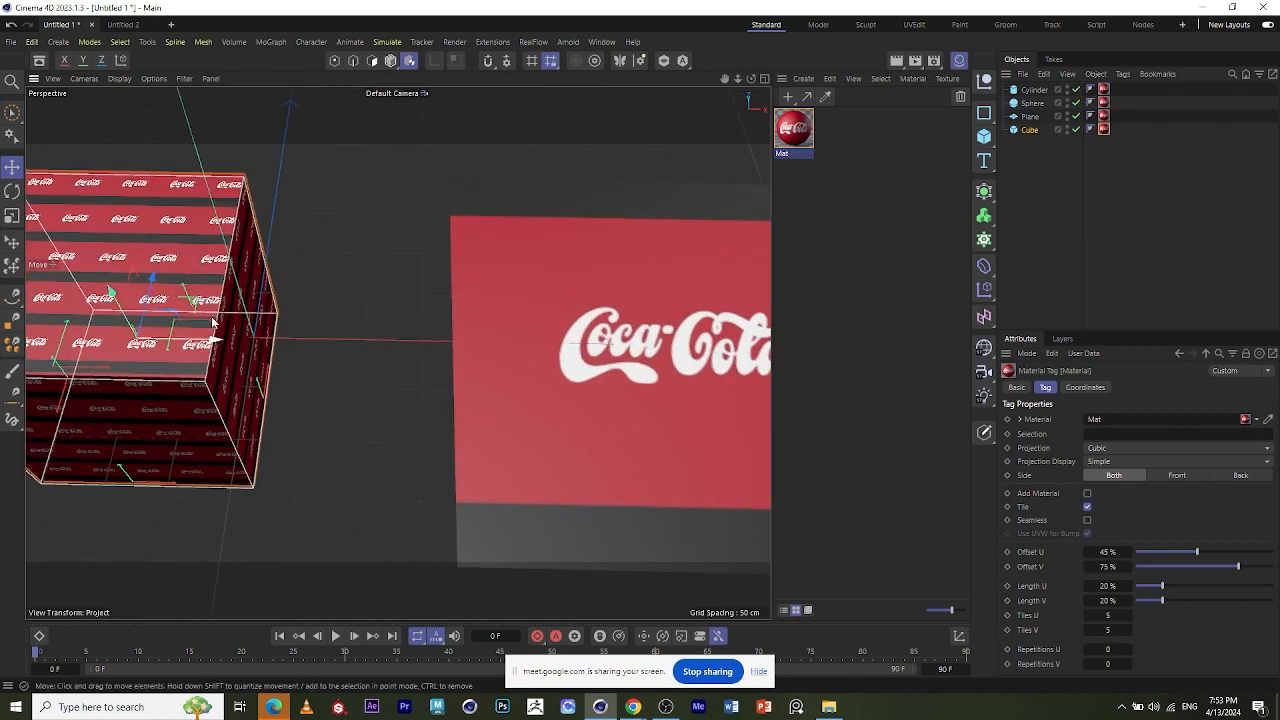
scroll(518, 397, down, 3)
scroll(484, 413, up, 1)
scroll(210, 380, up, 3)
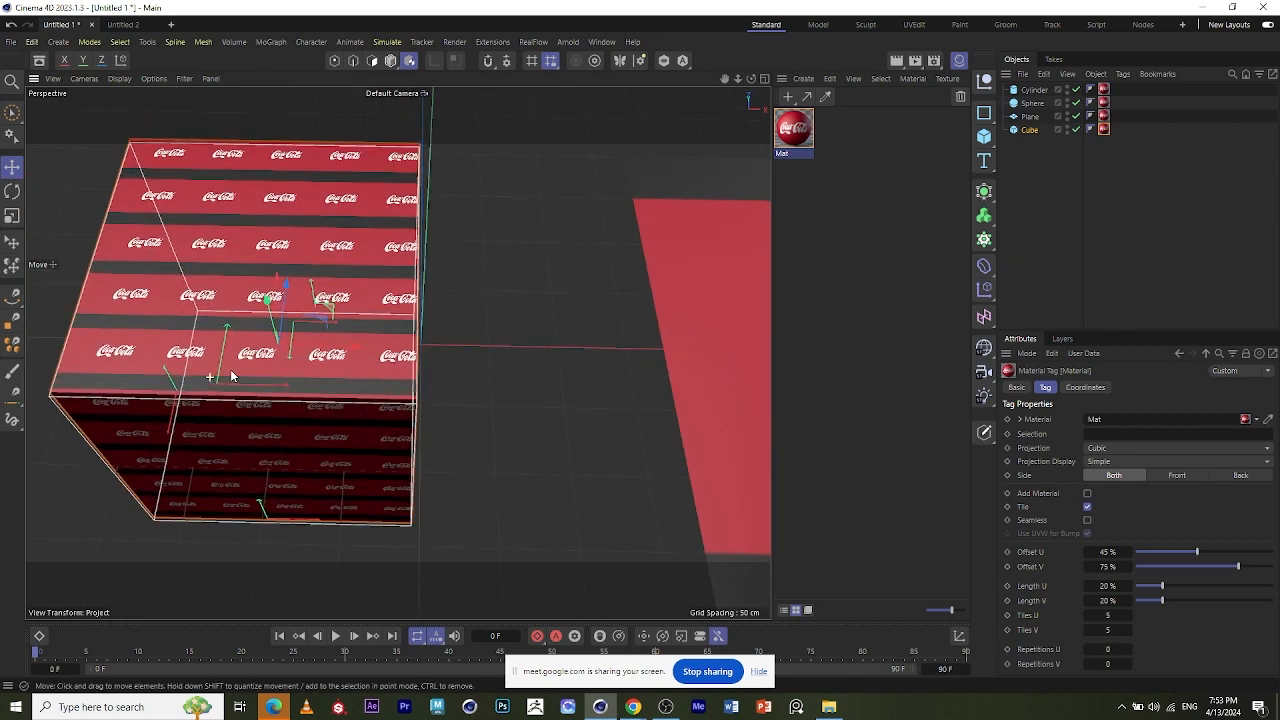
alt+drag(262, 342, 243, 276)
scroll(342, 272, down, 2)
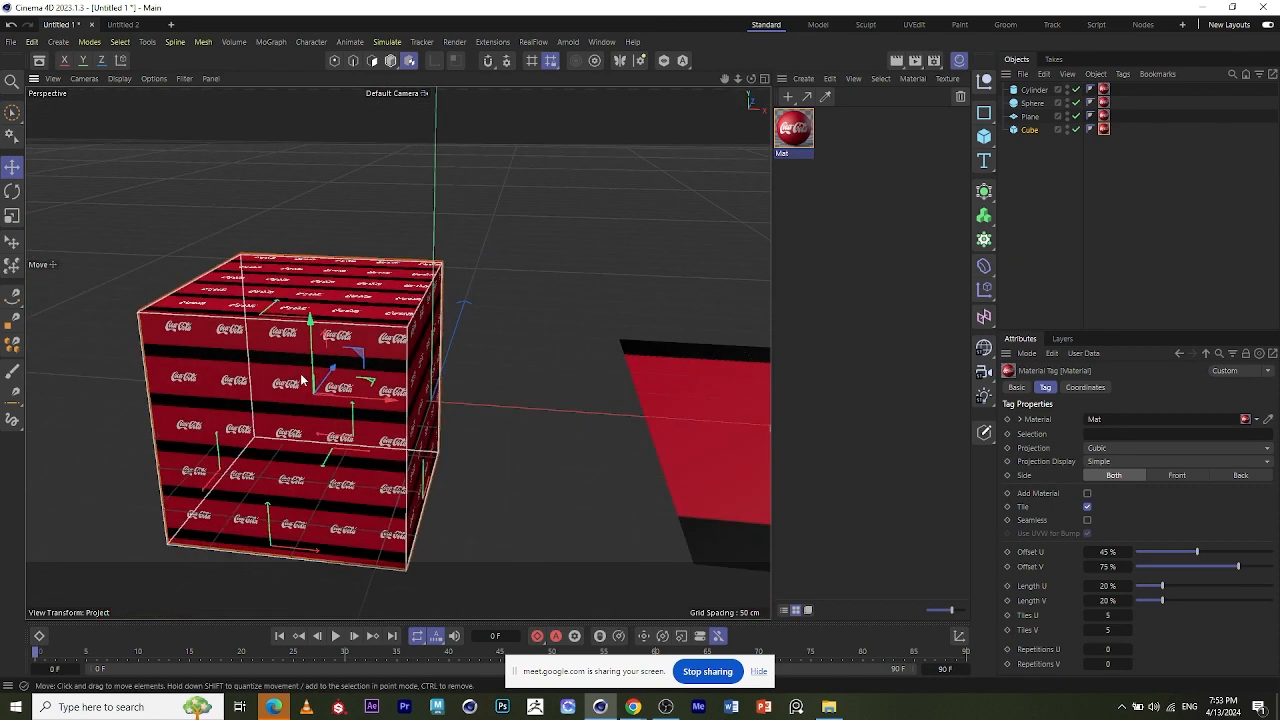
scroll(386, 249, down, 2)
scroll(318, 400, up, 3)
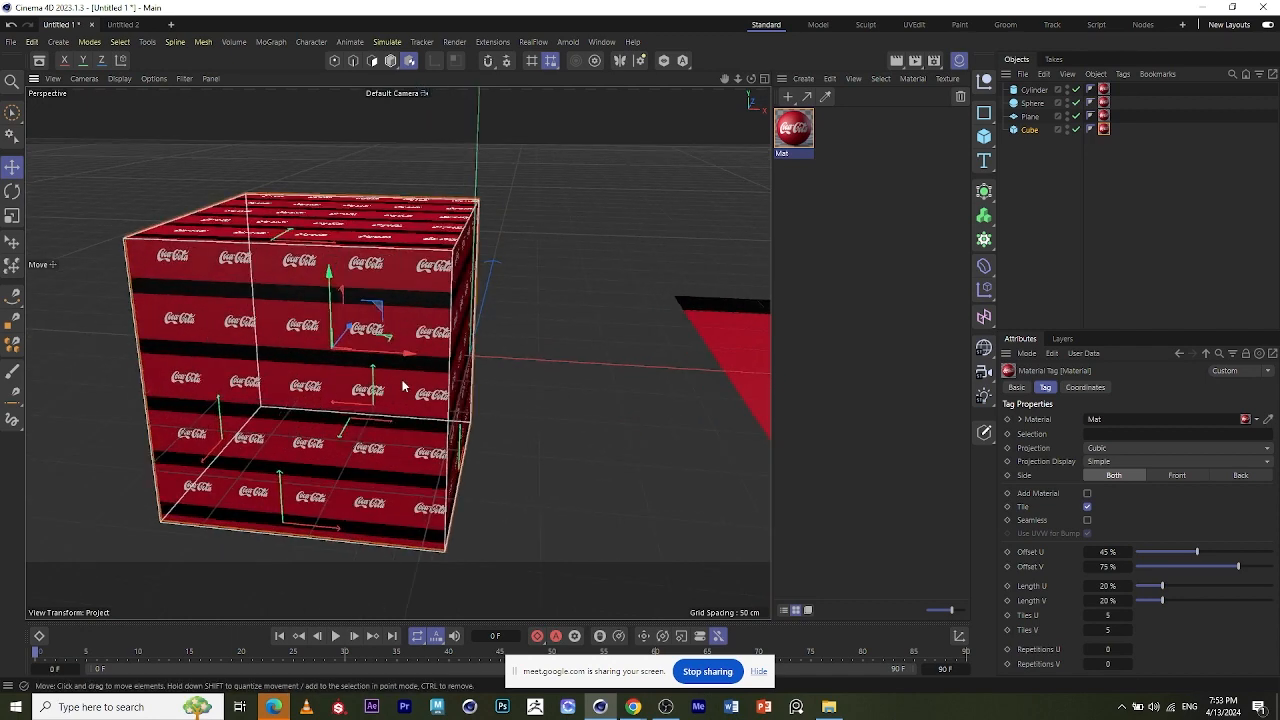
alt+drag(403, 386, 430, 236)
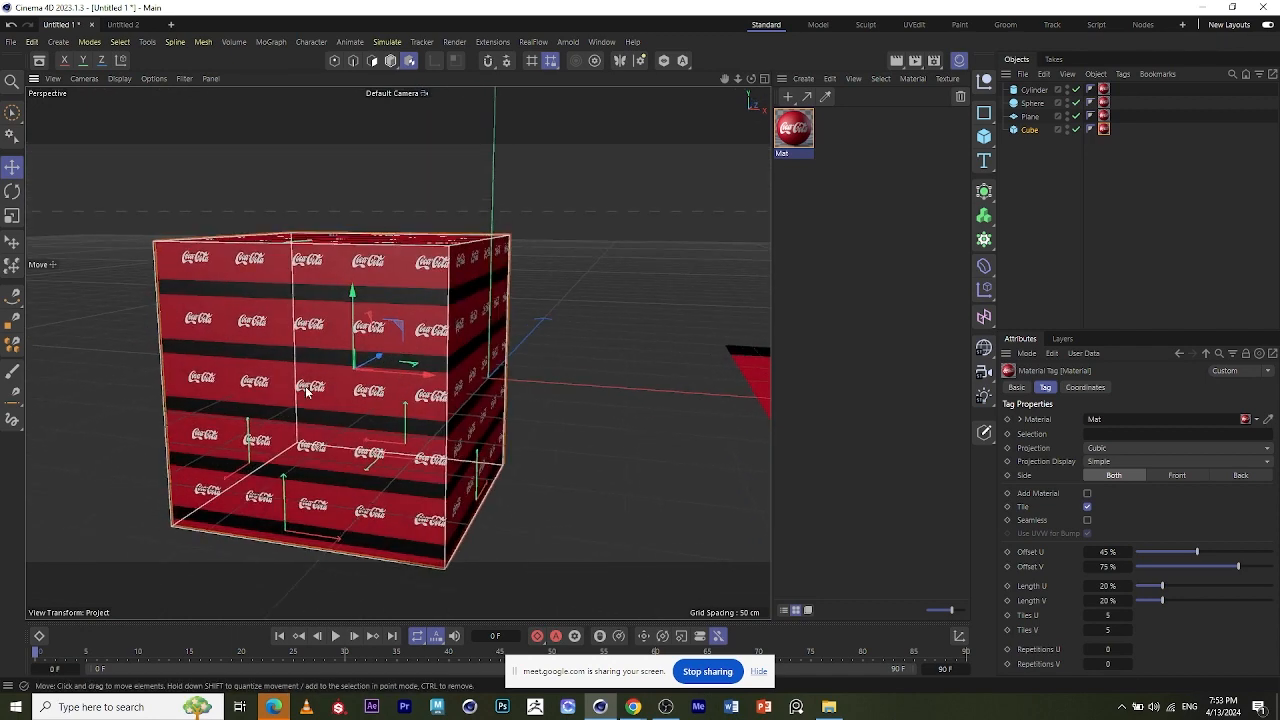
scroll(335, 427, down, 3)
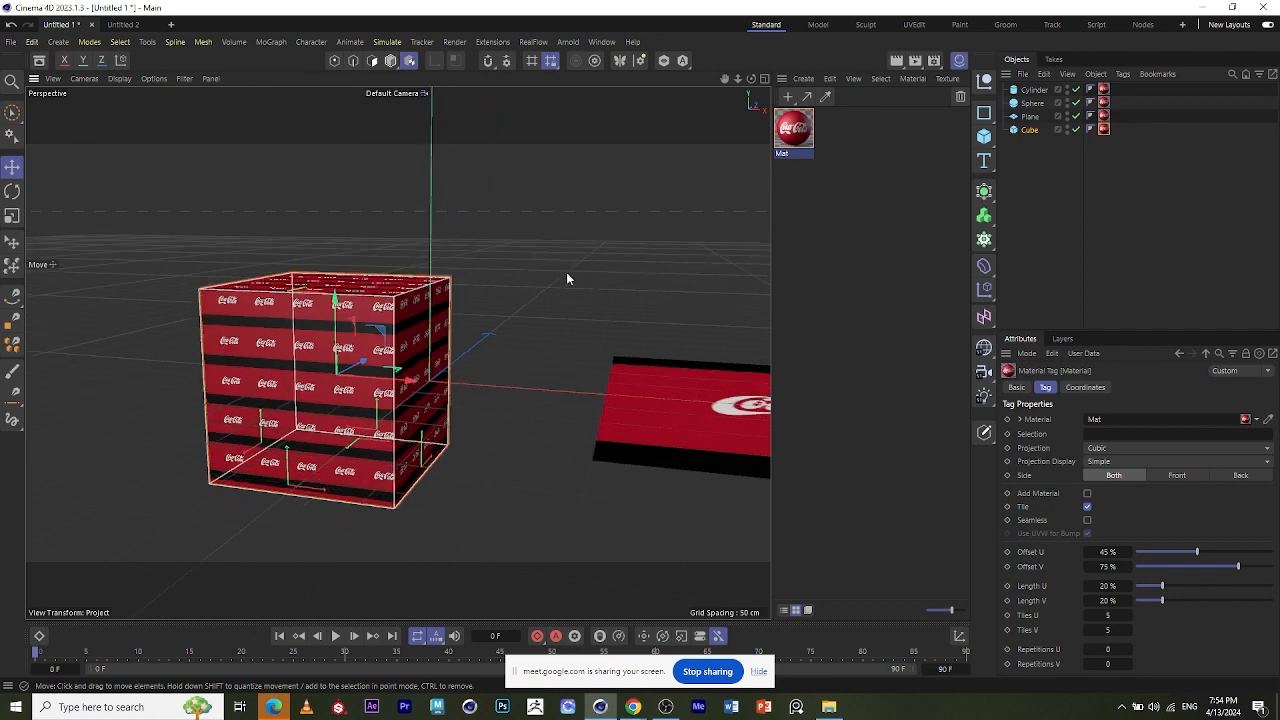
alt+middle_drag(535, 336, 318, 302)
scroll(499, 408, down, 4)
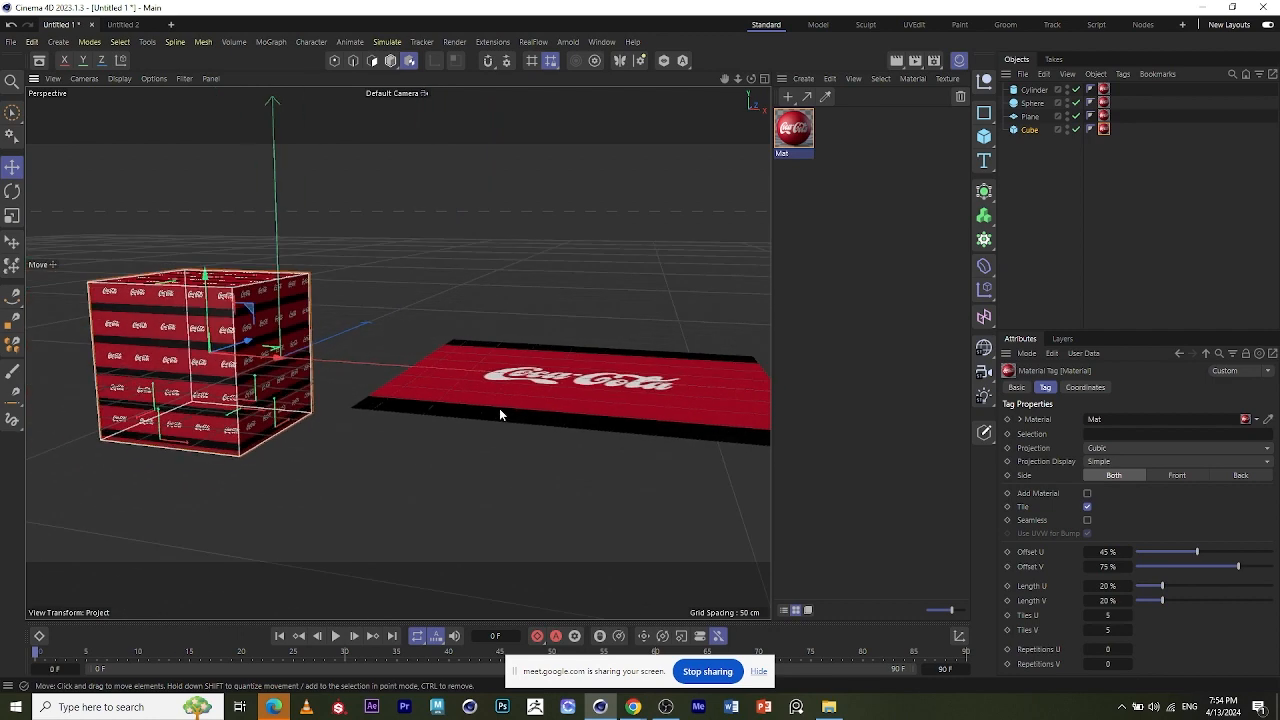
scroll(544, 420, up, 4)
alt+middle_drag(591, 378, 320, 432)
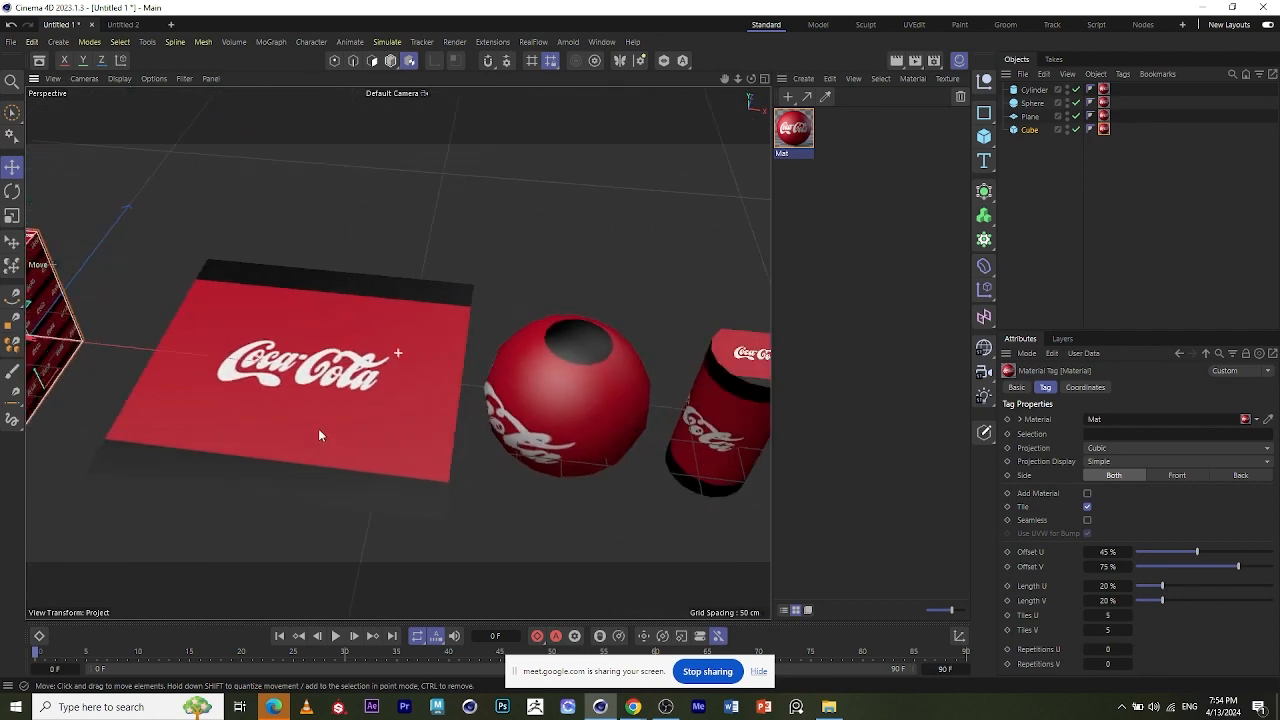
- Select the sphere and open the tag properties of its material
scroll(600, 427, up, 4)
alt+drag(611, 484, 602, 414)
alt+right_drag(602, 414, 528, 475)
alt+right_drag(535, 524, 490, 376)
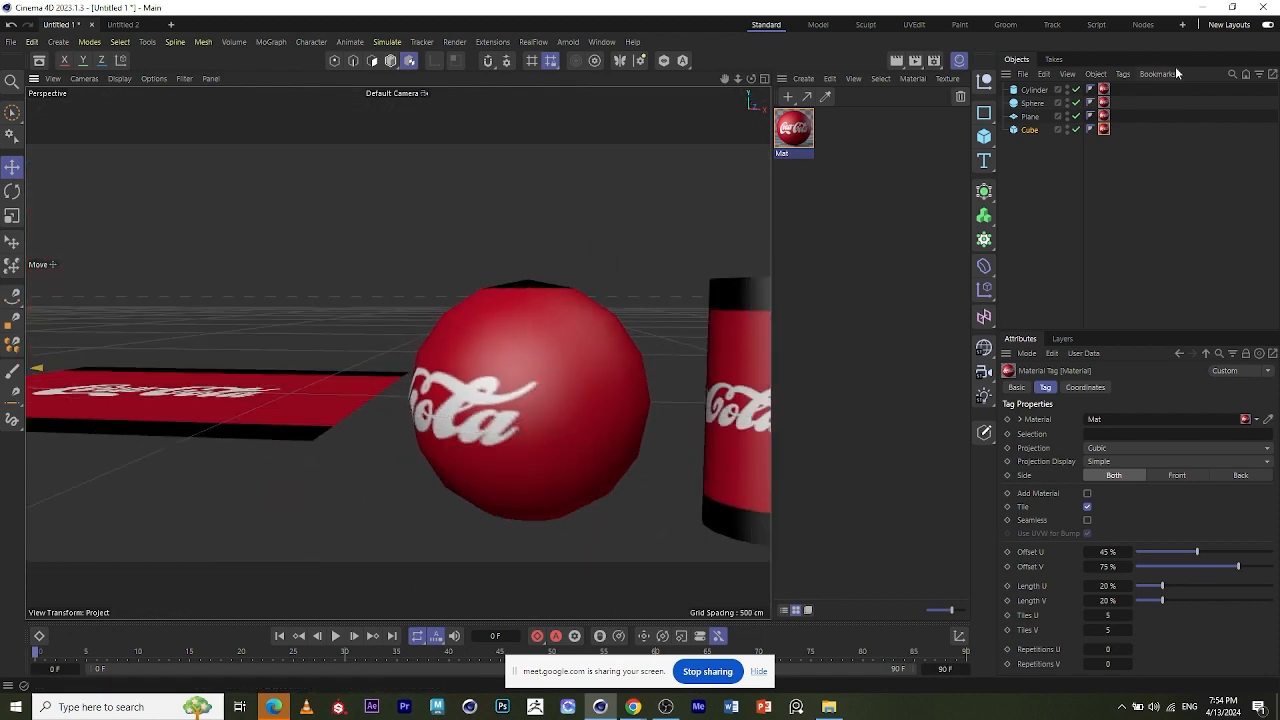
click(1034, 103)
click(1103, 103)
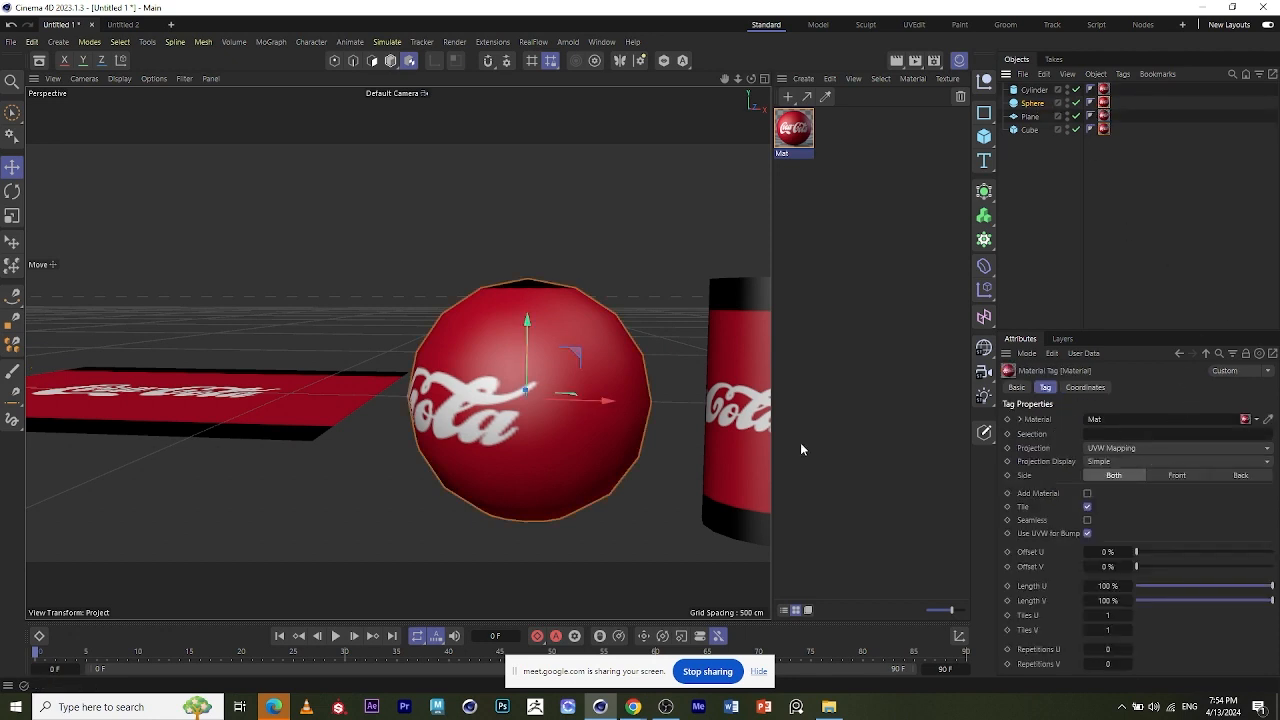
- Set the projection of the sphere's material to Spherical, keeping the texture's position and its Offset U of 0%
click(1121, 448)
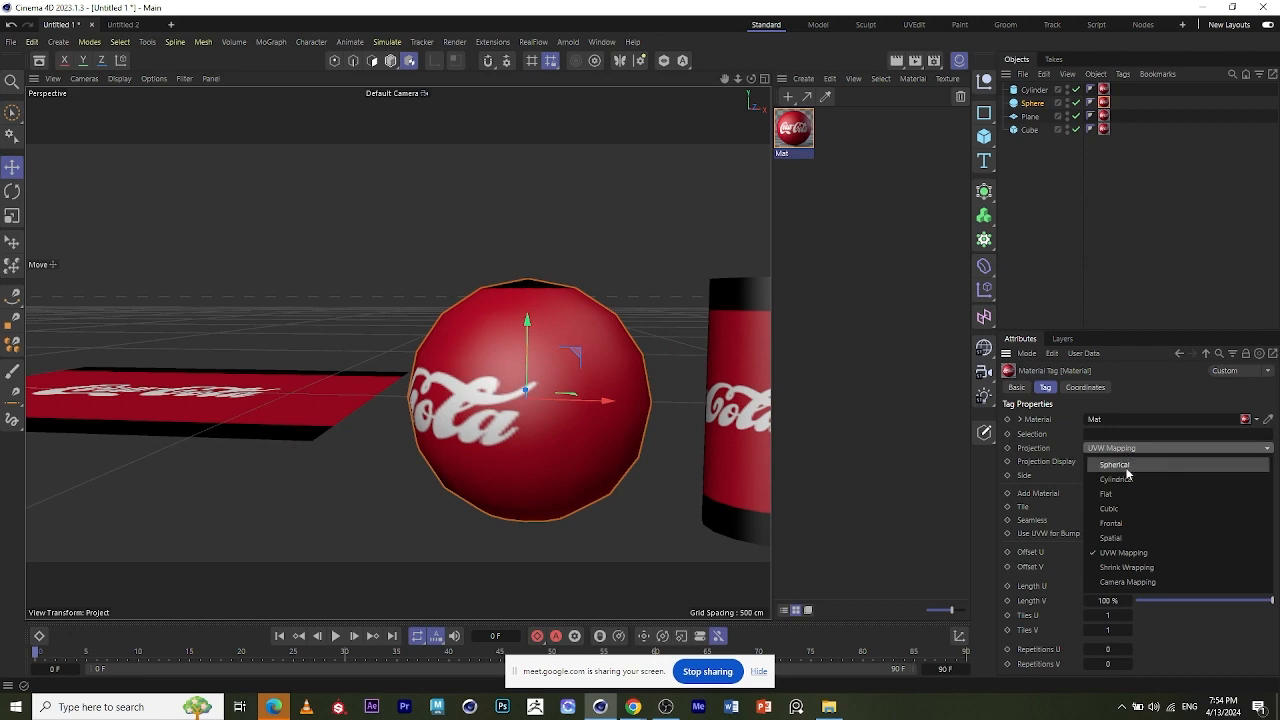
click(1131, 466)
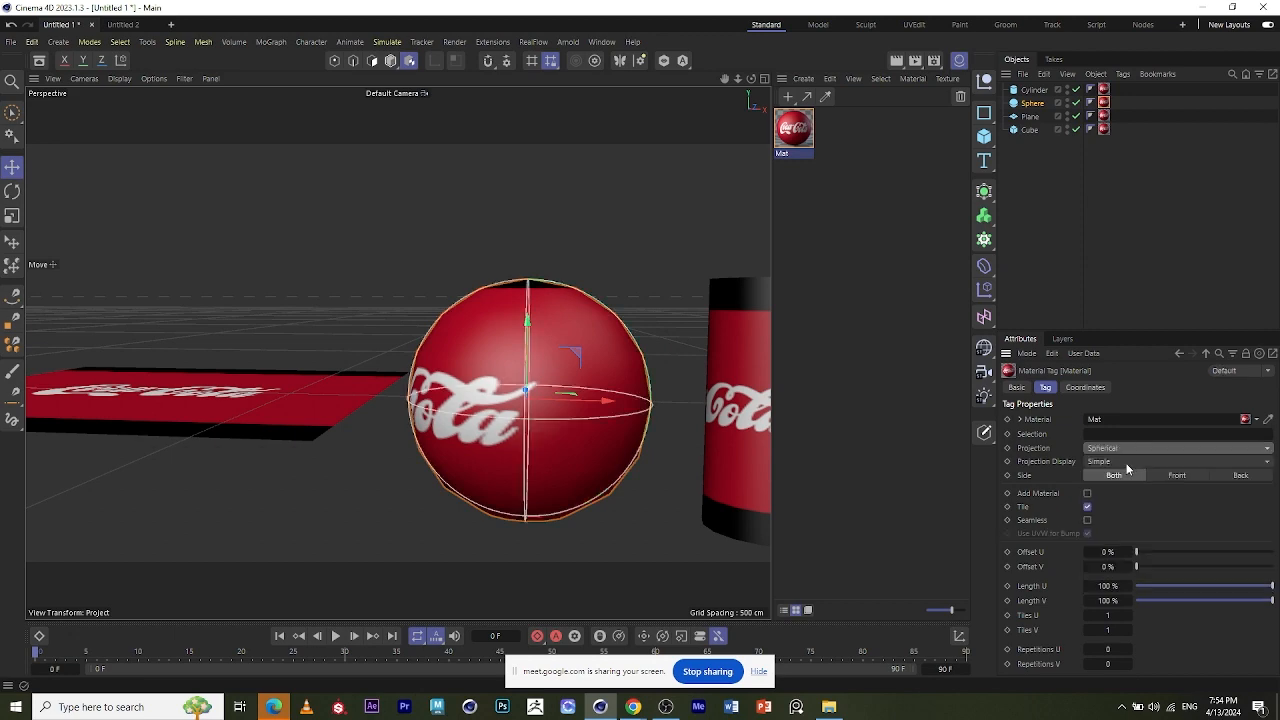
alt+drag(508, 455, 563, 428)
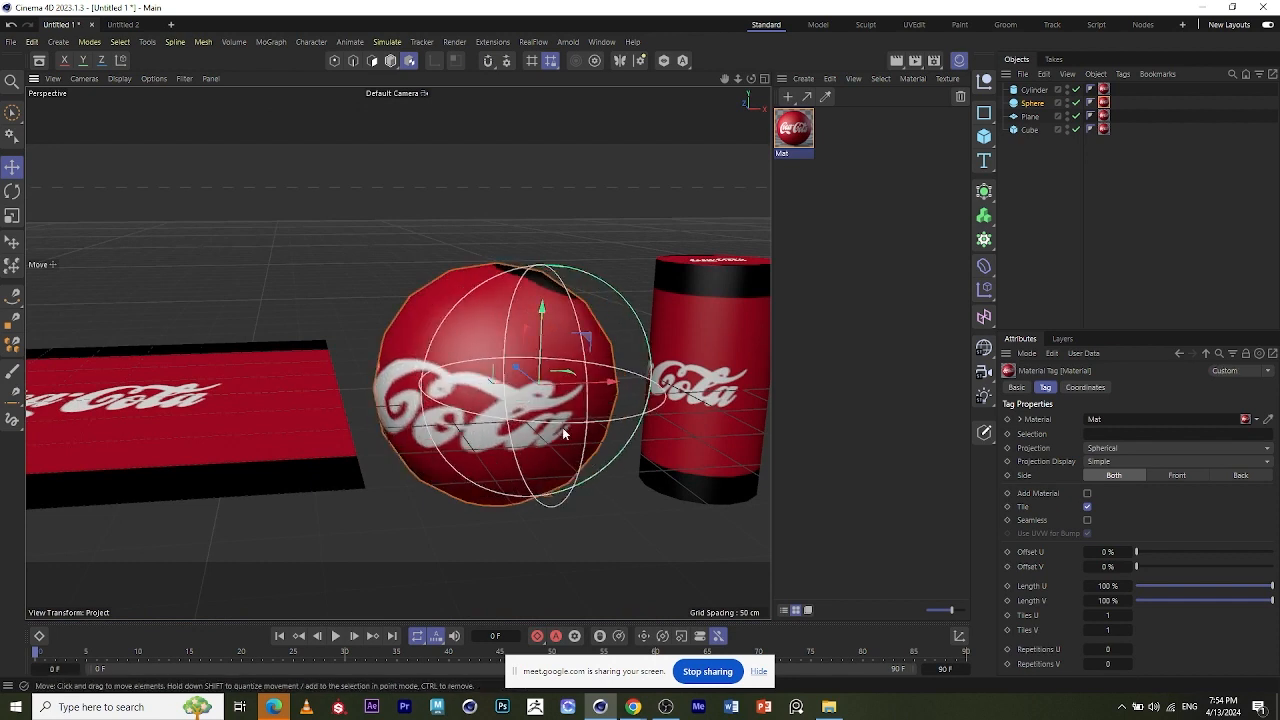
key(ctrl+z)
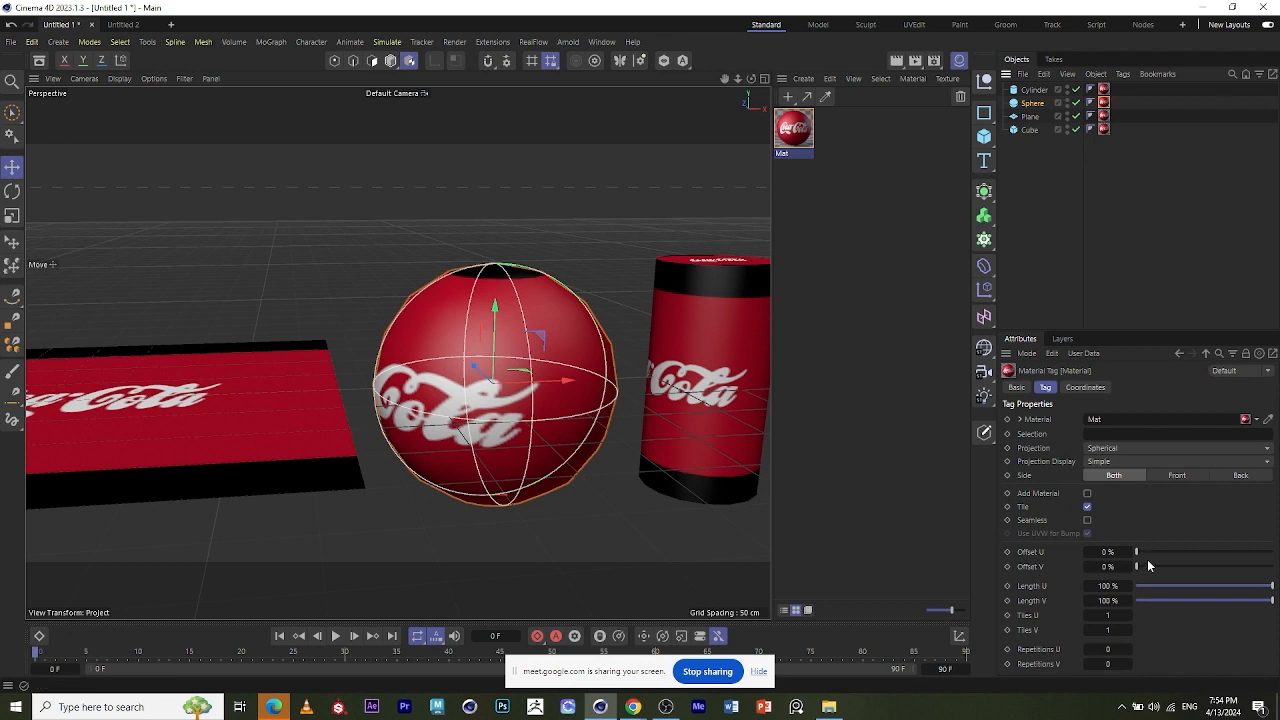
drag(1137, 552, 1107, 562)
alt+drag(480, 466, 577, 463)
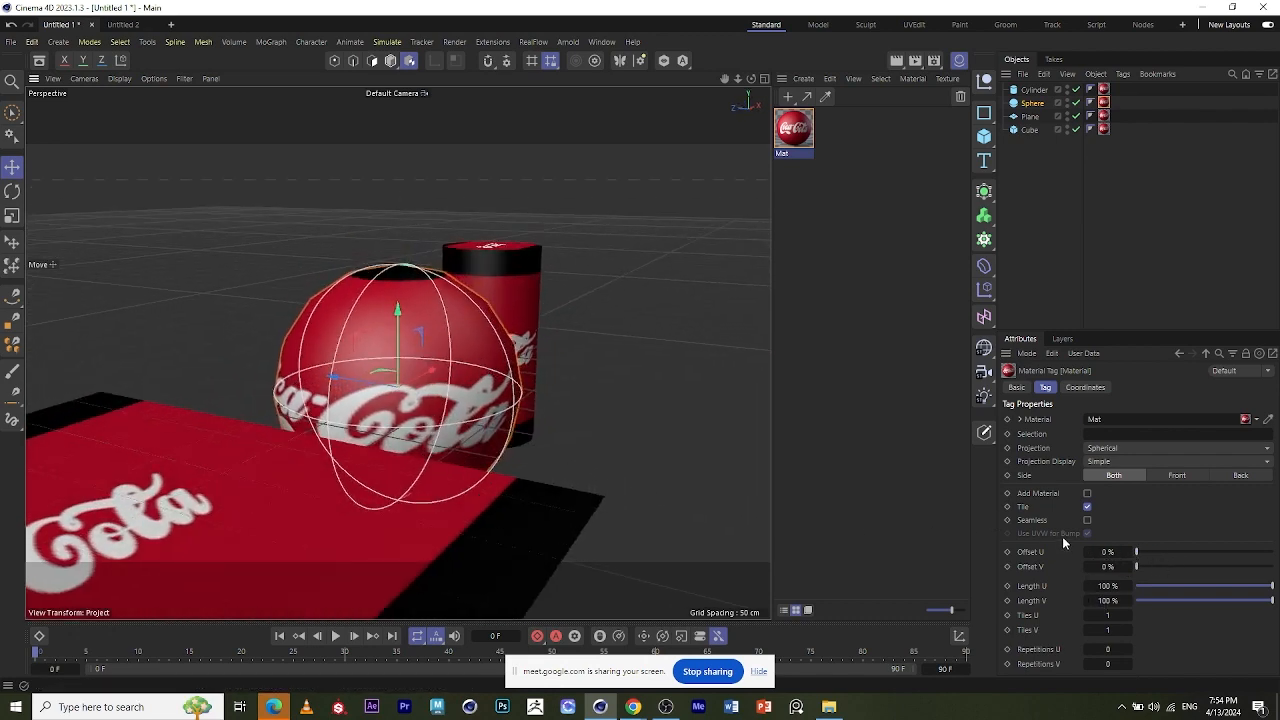
- Tile the sphere's texture with 6 tiles in U and 6 tiles in V
text(6)
click(1112, 630)
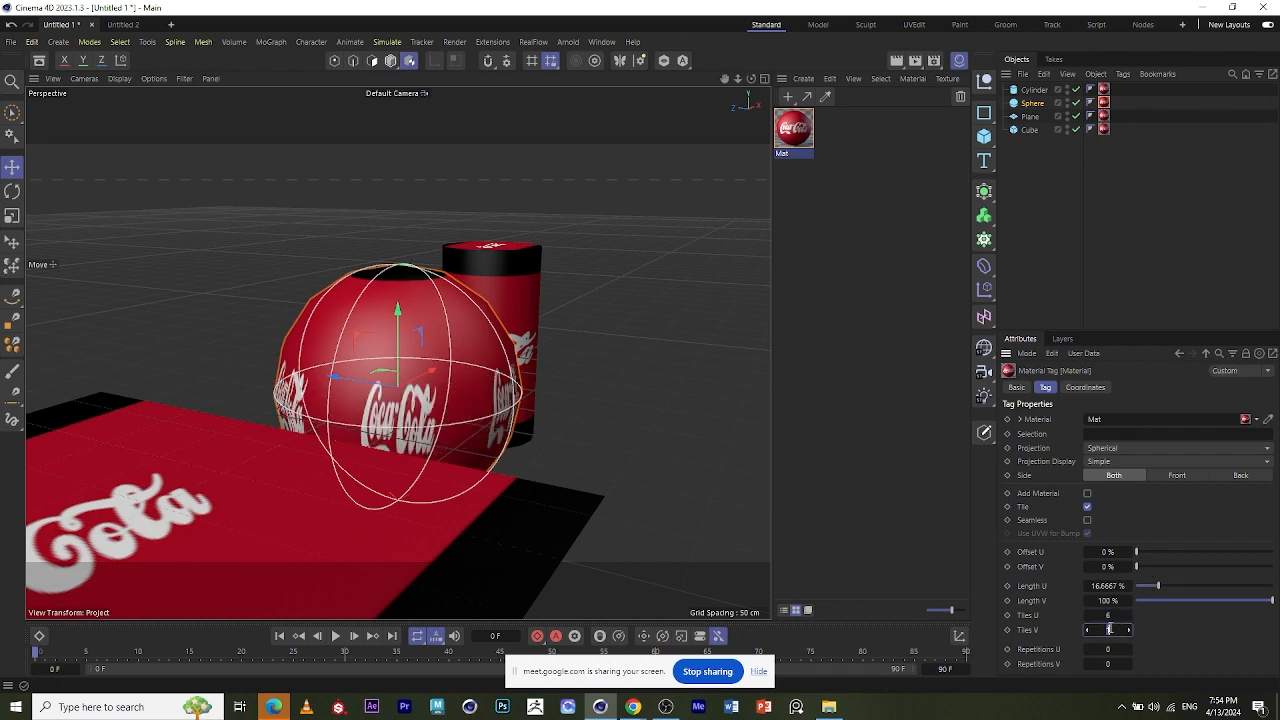
key(Return)
scroll(434, 349, up, 4)
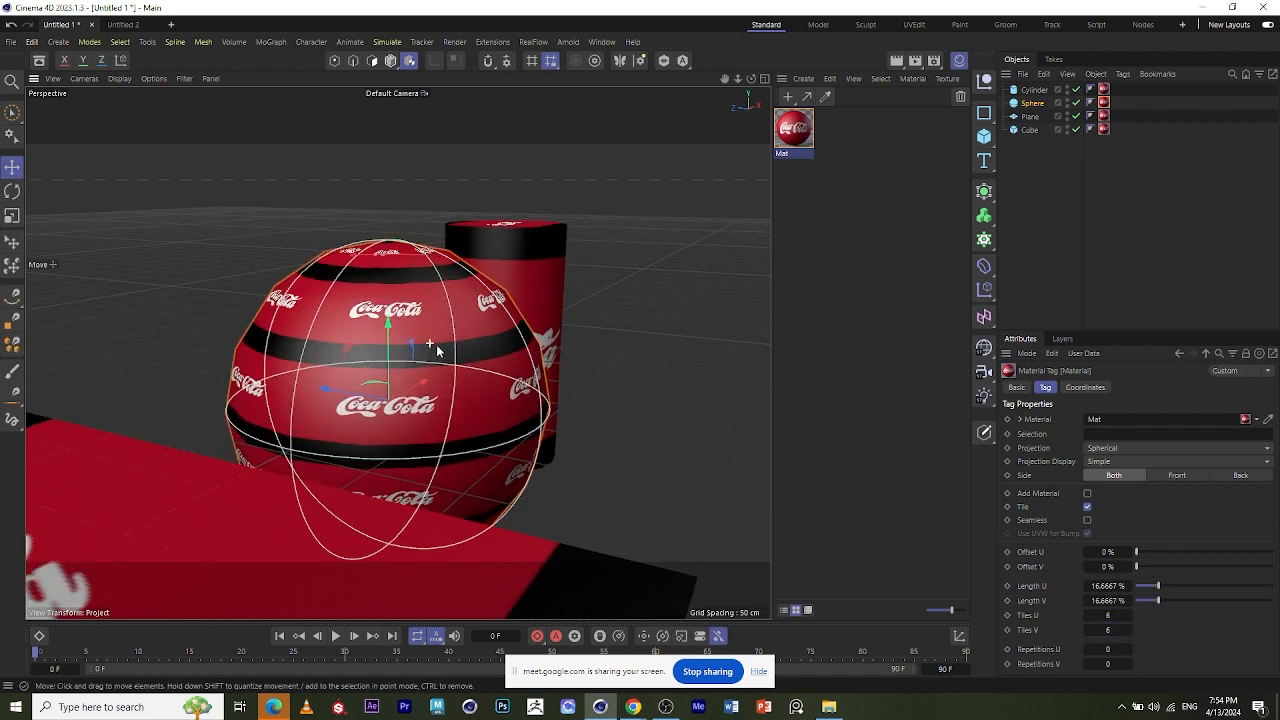
- Examine the tiled texture on the sphere from several angles and compare it with the texture on the cylinder
alt+drag(543, 403, 480, 332)
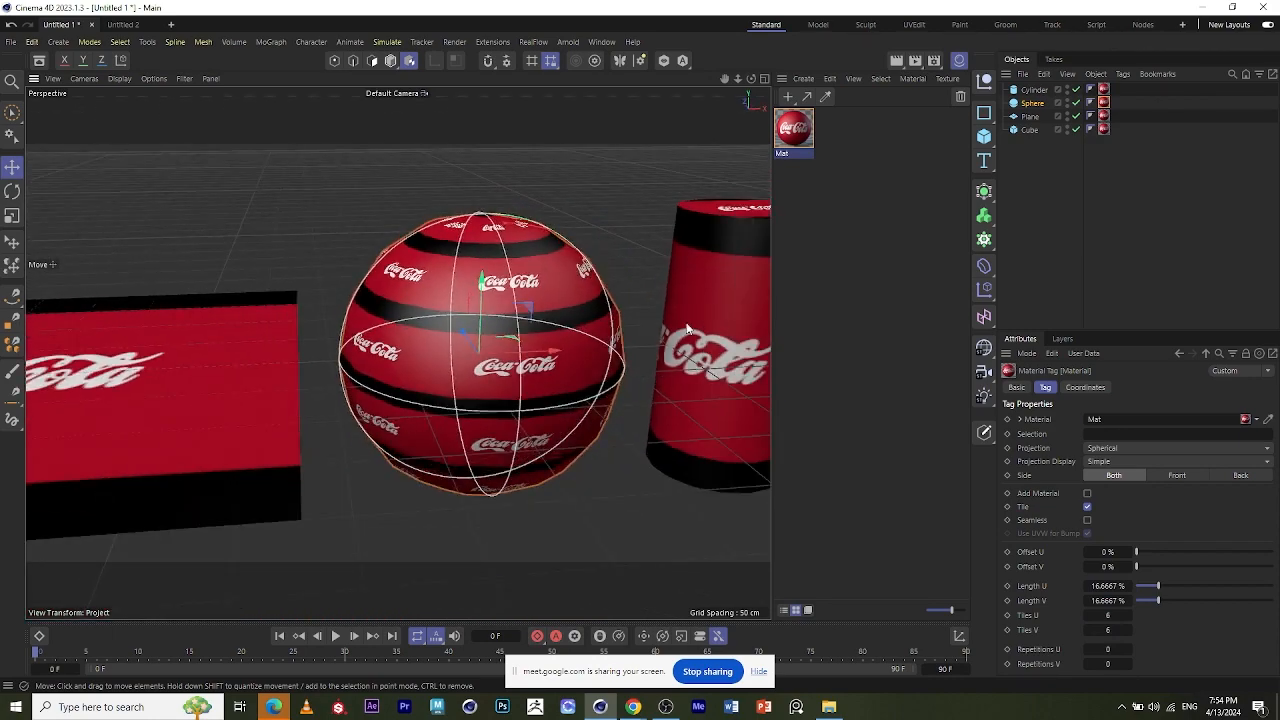
scroll(658, 313, up, 3)
scroll(658, 313, up, 2)
scroll(516, 346, down, 6)
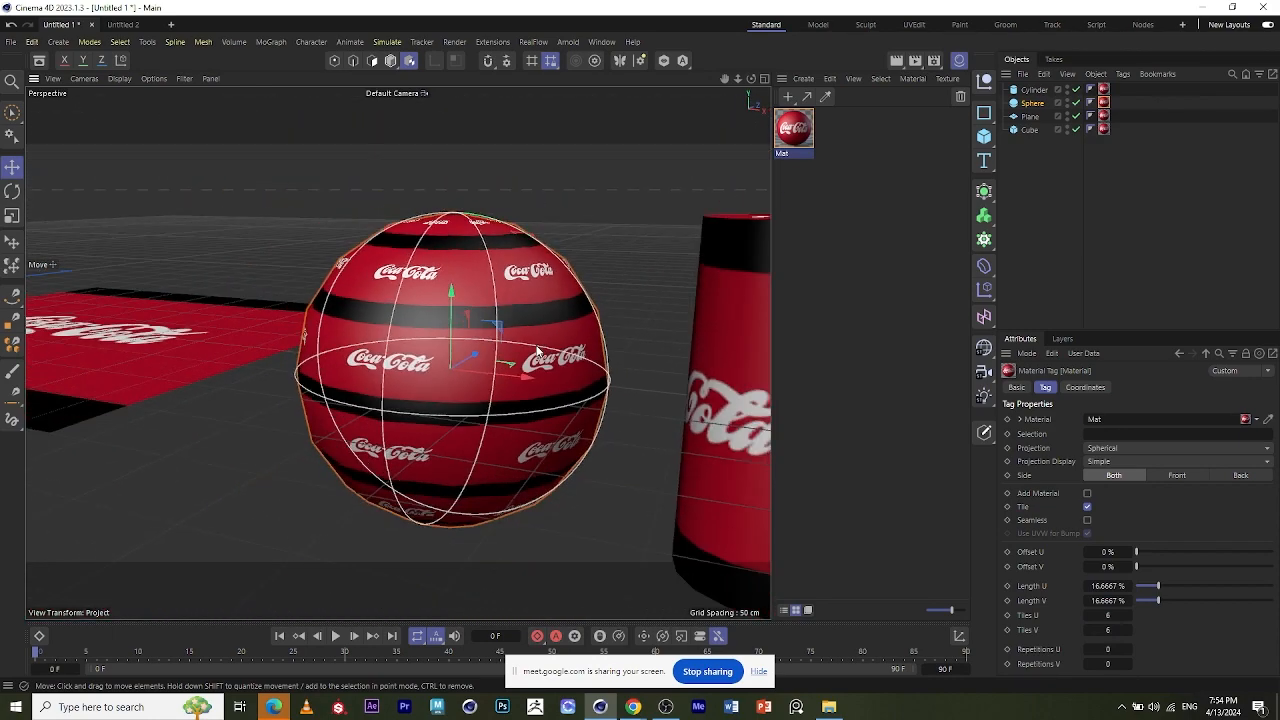
scroll(516, 346, down, 3)
scroll(677, 393, up, 4)
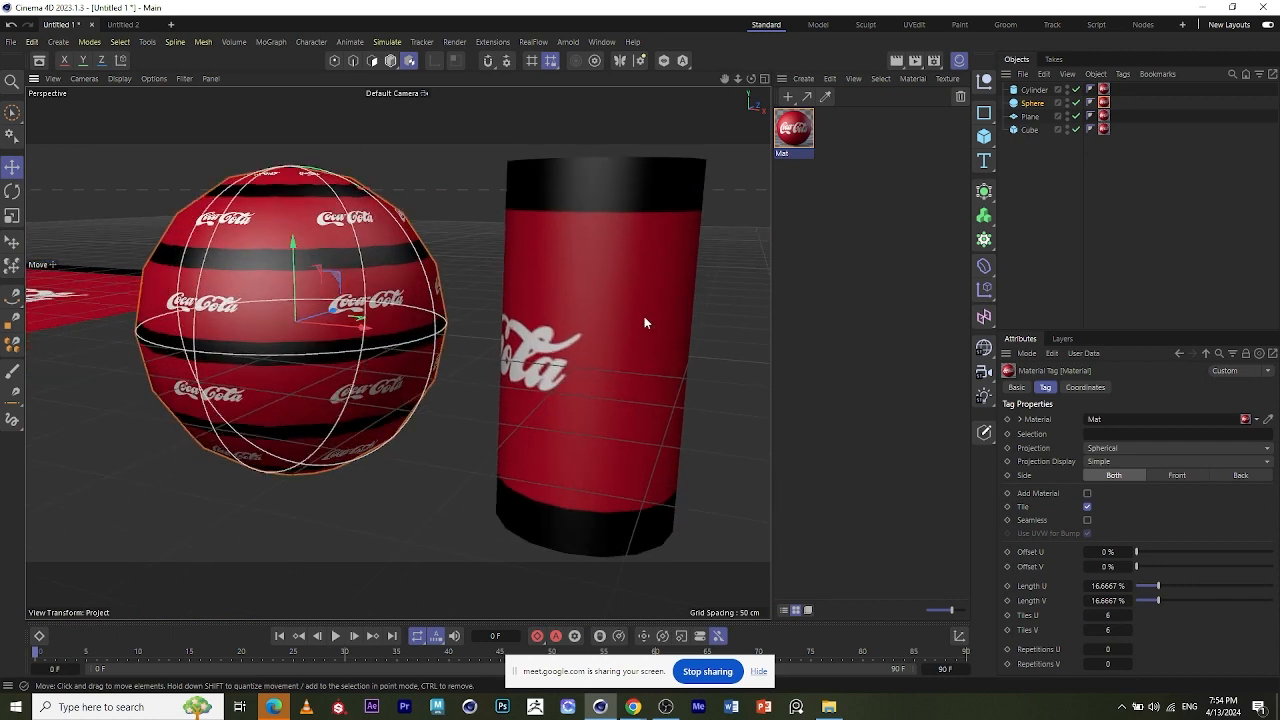
scroll(567, 483, down, 3)
scroll(567, 483, down, 2)
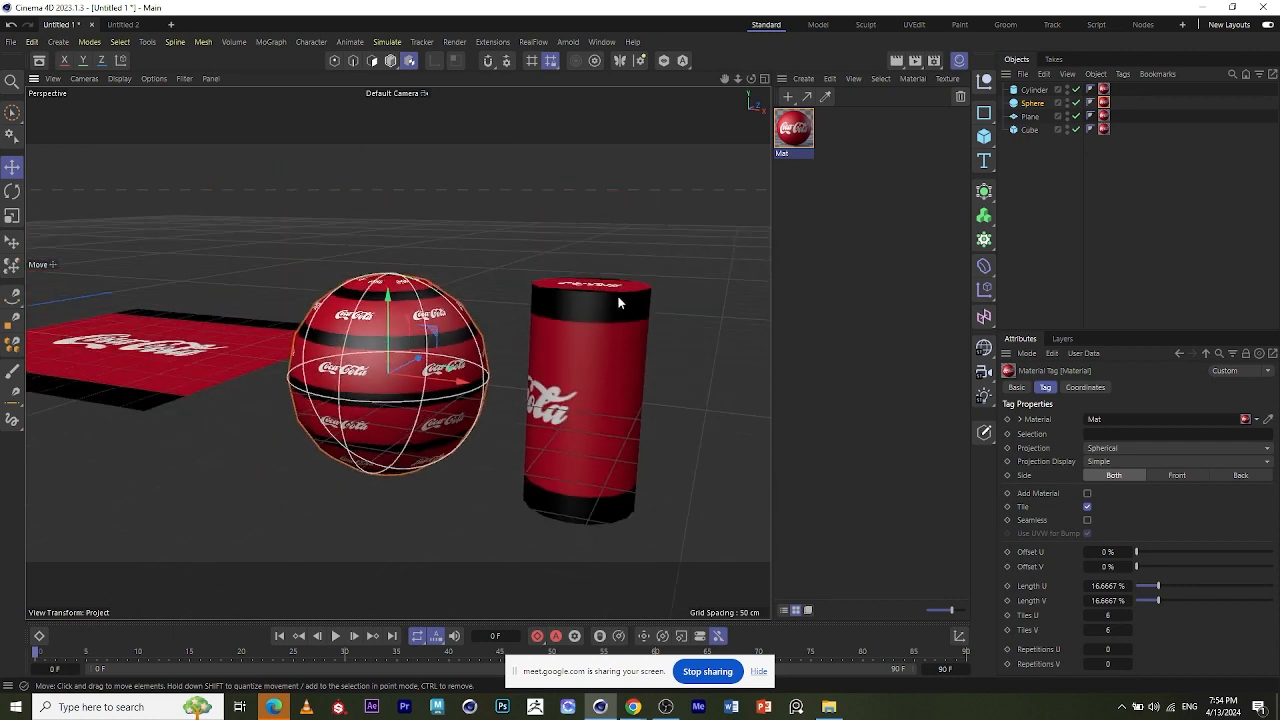
scroll(619, 302, down, 2)
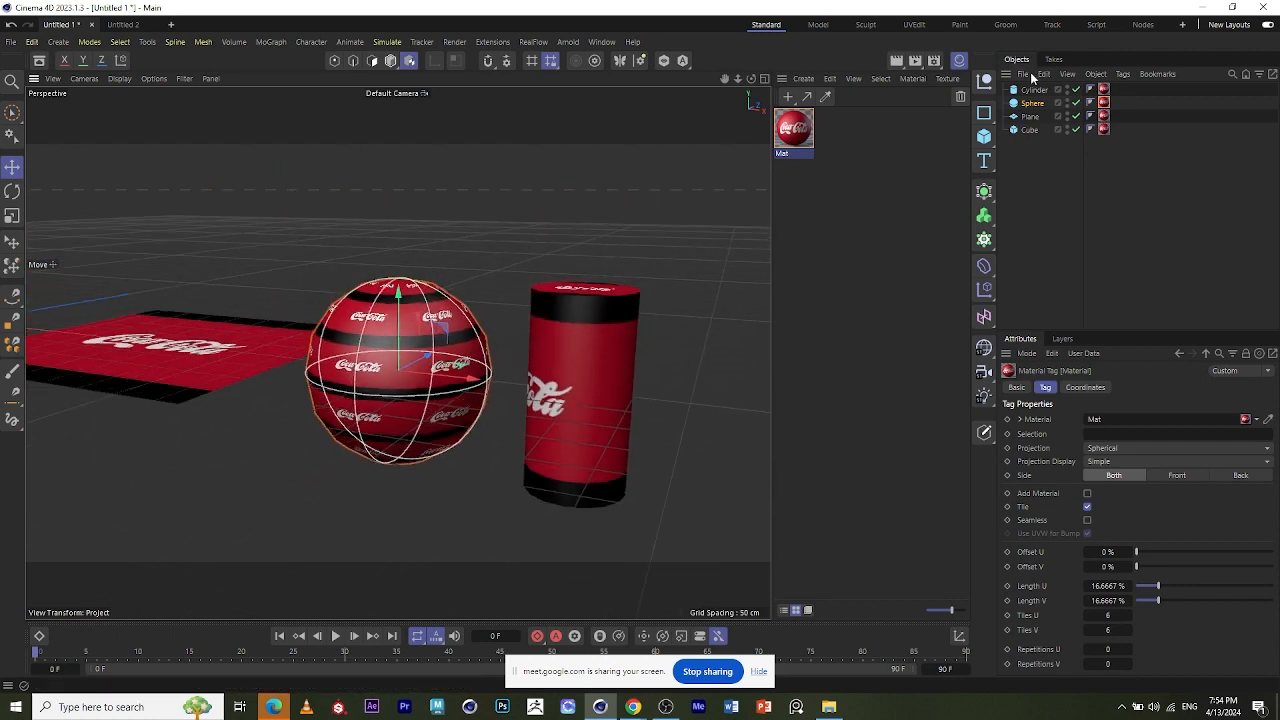
scroll(668, 355, up, 5)
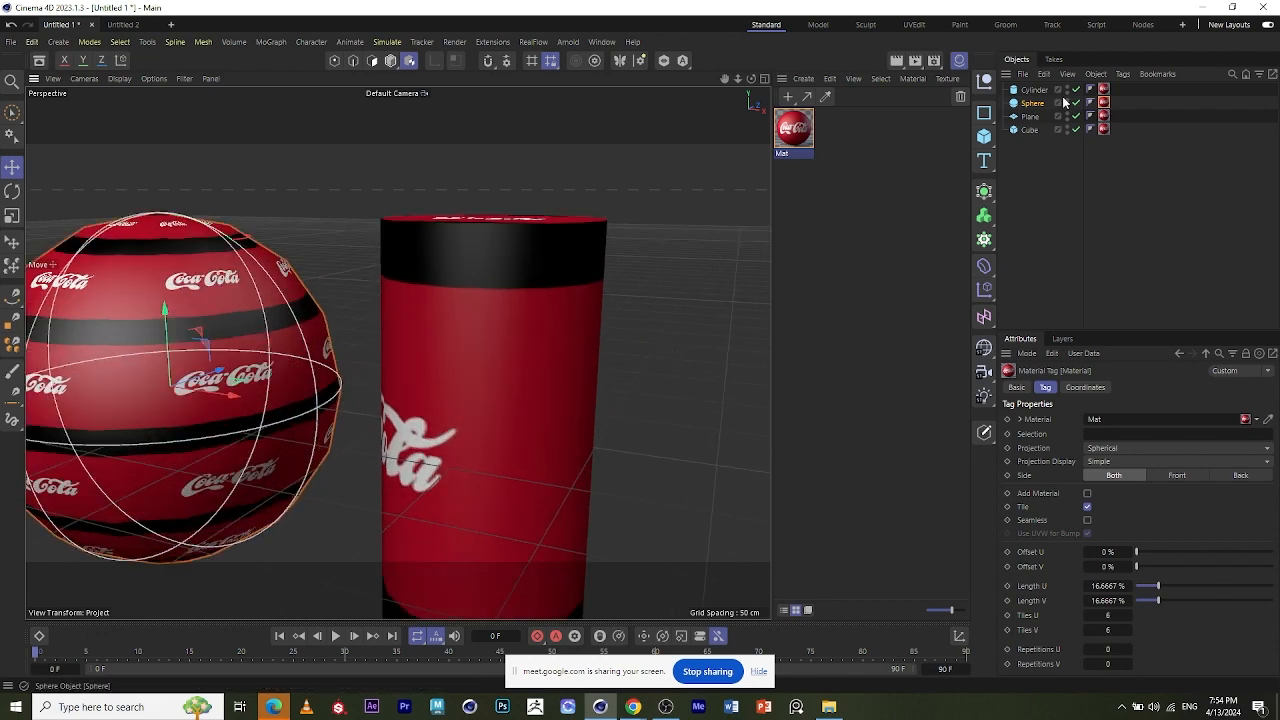
- Select the cylinder and set the projection of its material to Cylindrical
click(1042, 88)
scroll(640, 352, down, 3)
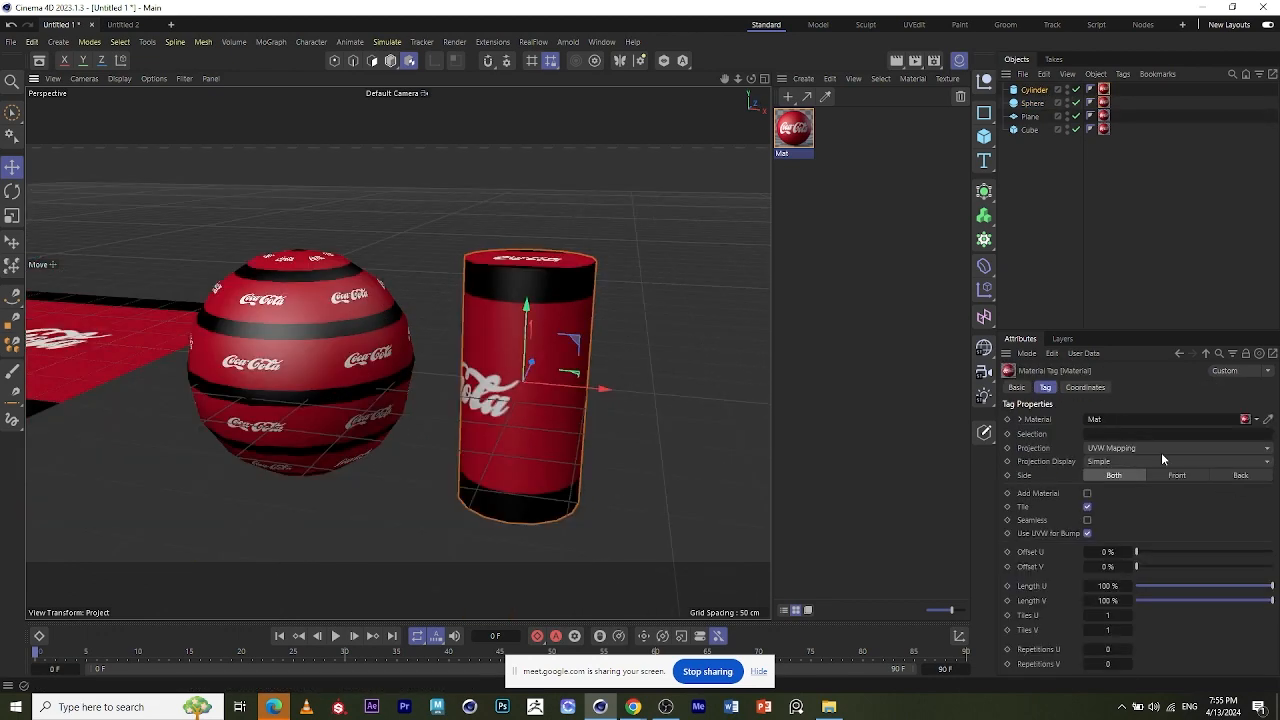
click(1162, 448)
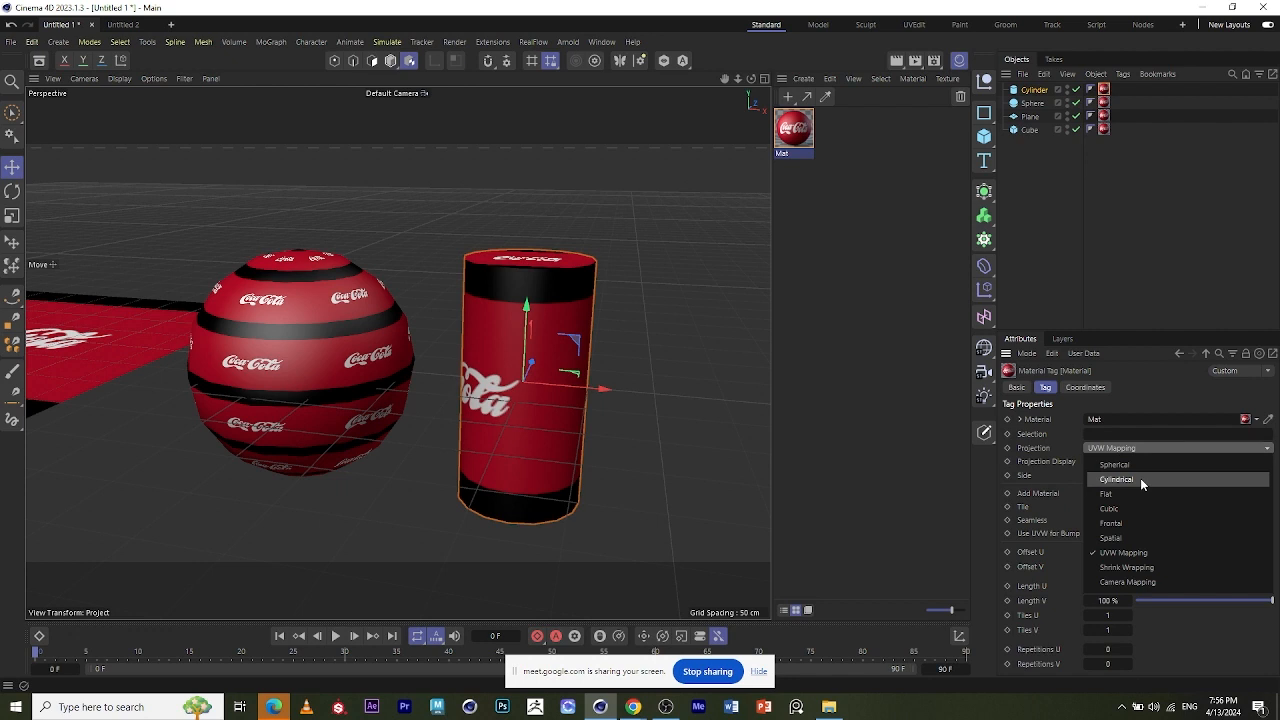
click(1140, 478)
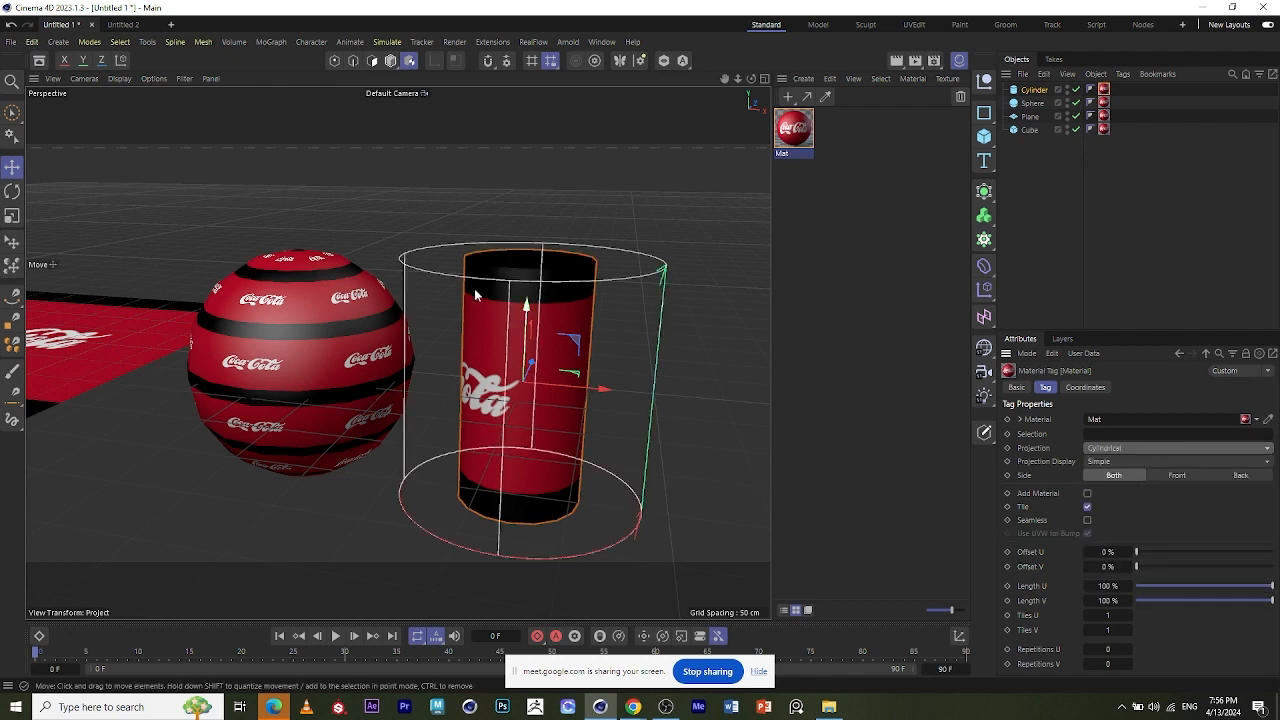
scroll(603, 364, up, 2)
scroll(691, 409, down, 2)
- Shift the cylinder's texture around its side by setting Offset U to 50%
alt+drag(691, 409, 555, 378)
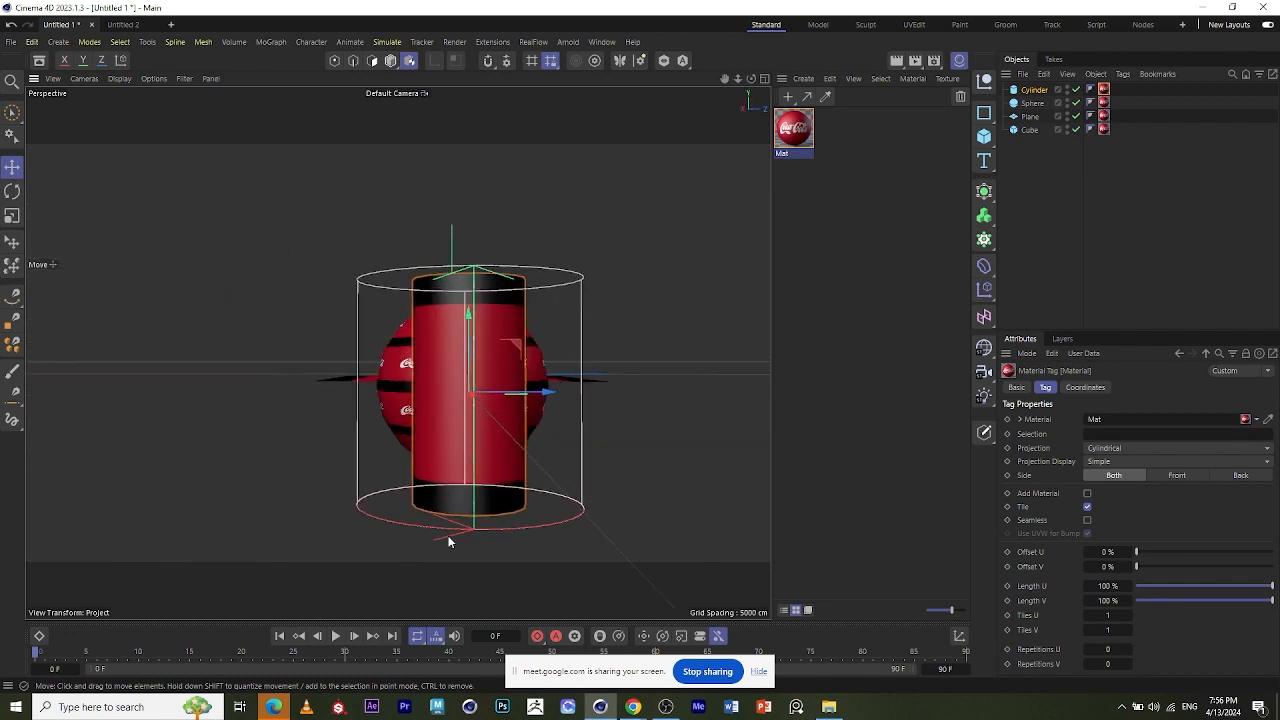
drag(451, 543, 431, 537)
alt+drag(571, 404, 538, 459)
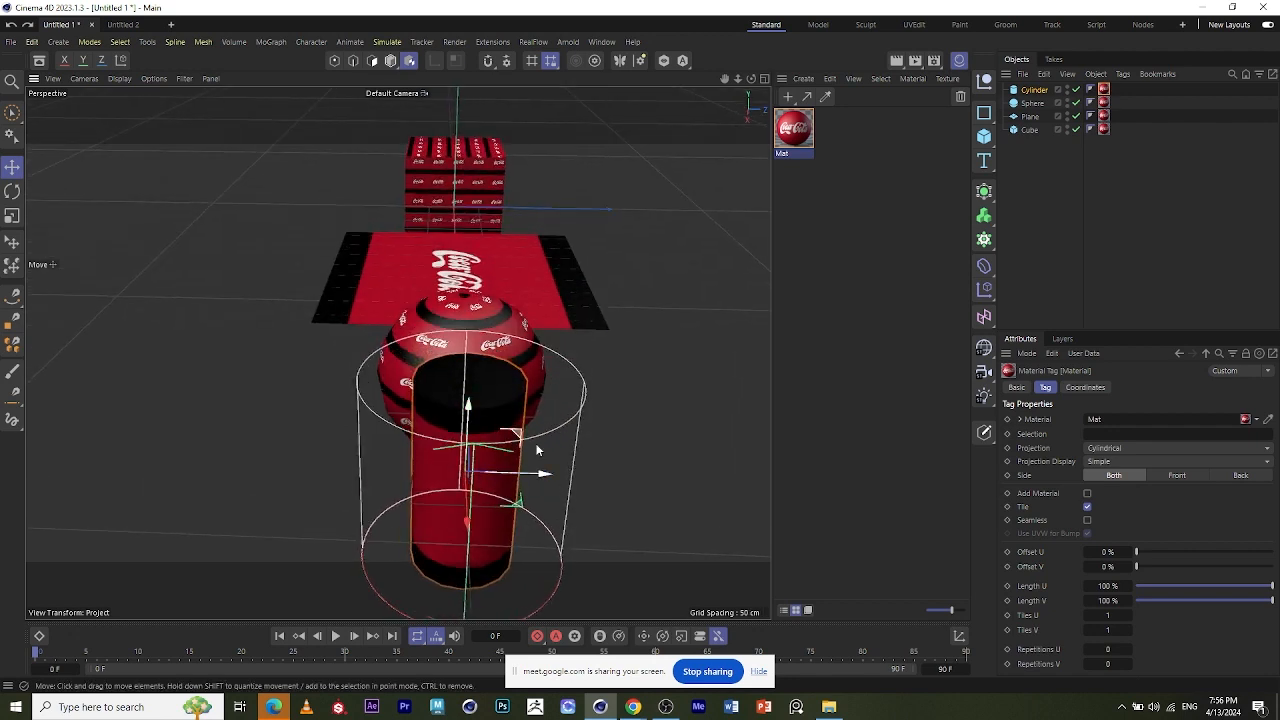
drag(1138, 553, 1204, 545)
alt+drag(568, 510, 622, 460)
- Open the plane's material tag and set its projection to Flat
scroll(346, 340, up, 3)
alt+drag(347, 339, 560, 445)
scroll(368, 425, up, 3)
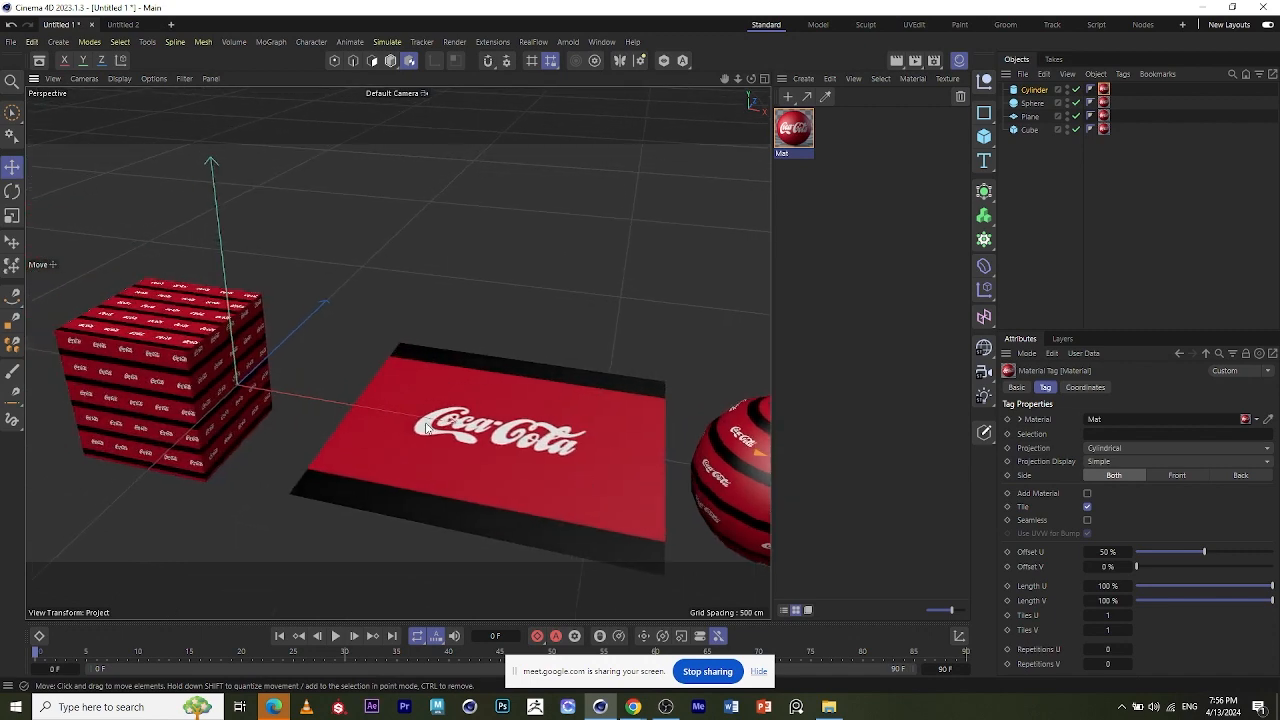
click(1104, 117)
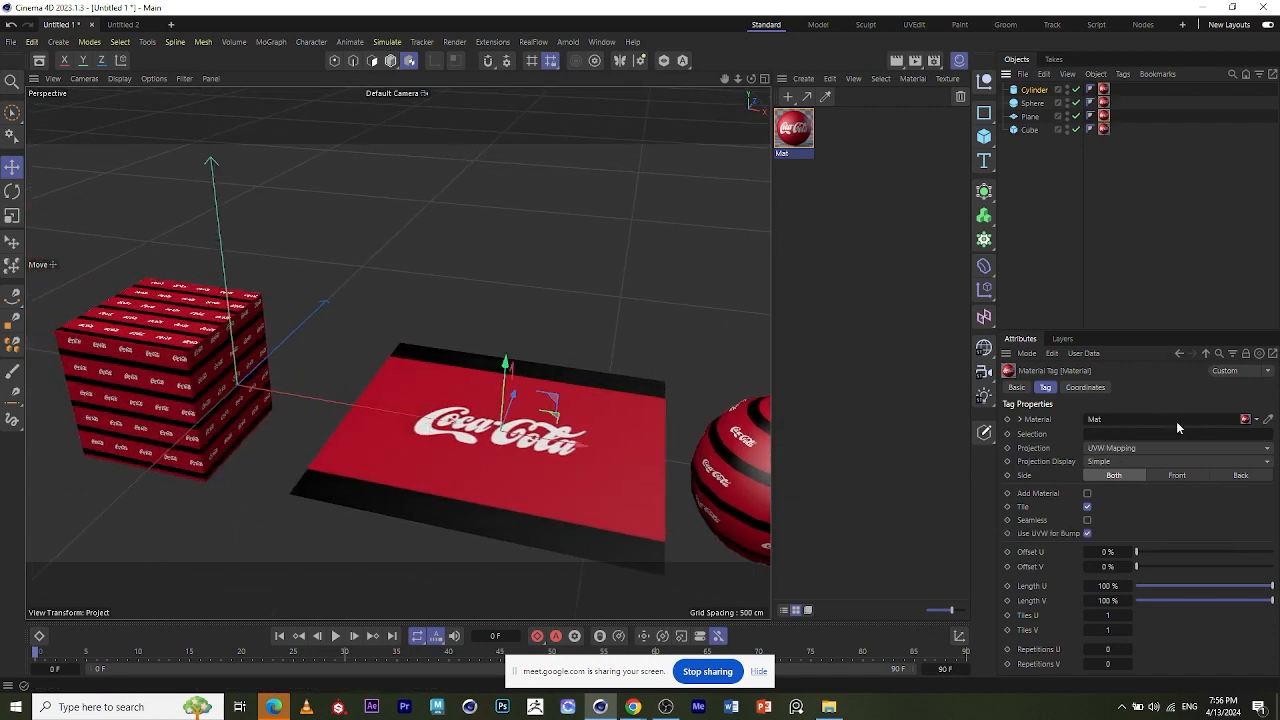
click(1128, 450)
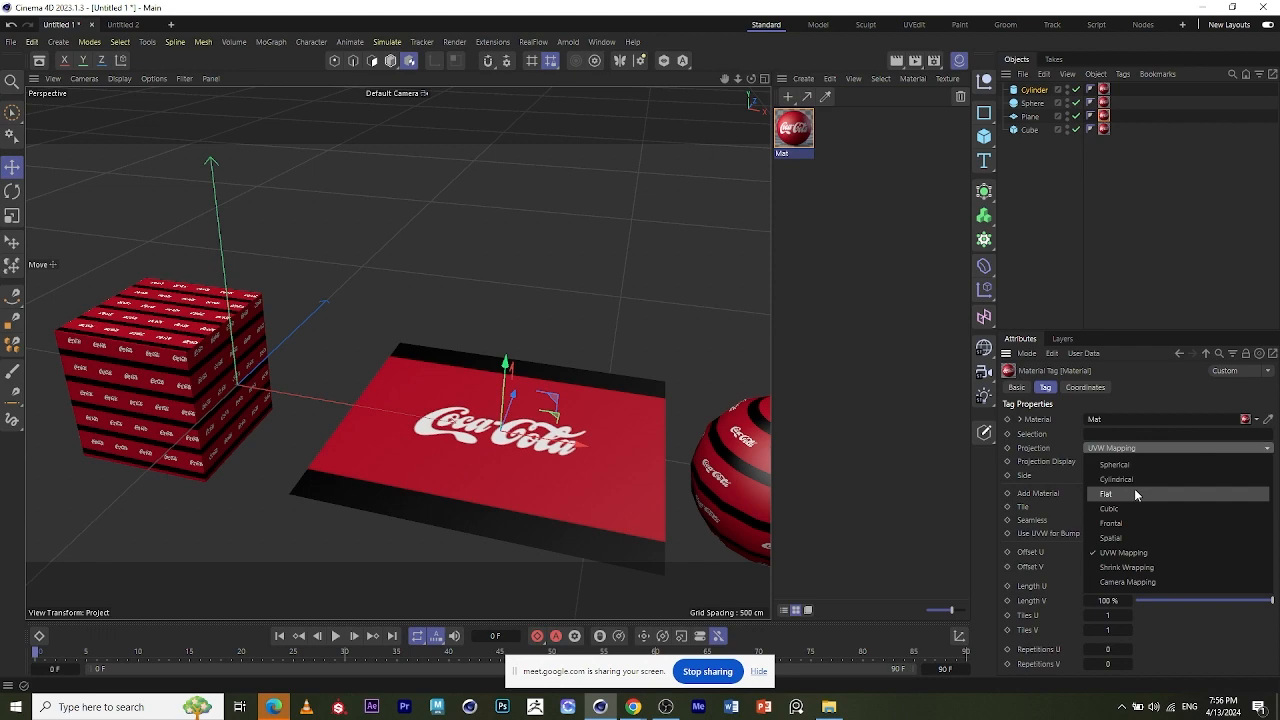
click(1134, 493)
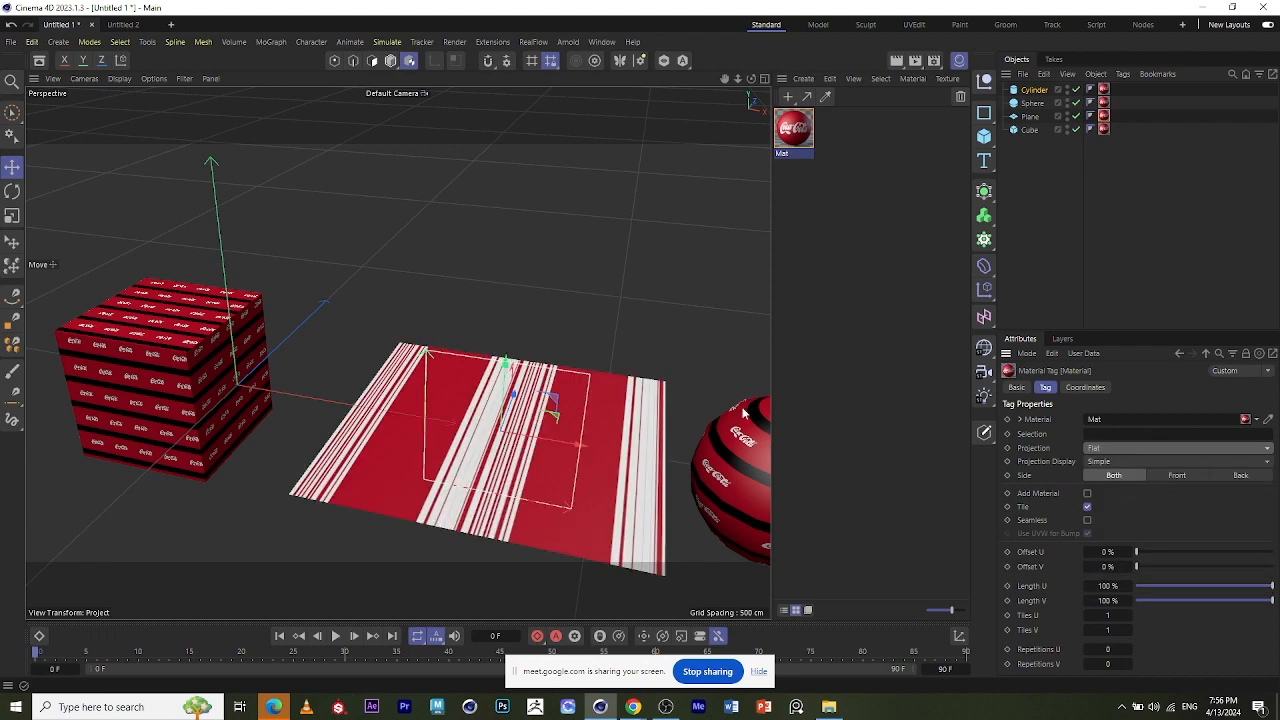
- Rotate the plane's flat texture projection freehand about its pitch axis so it roughly follows the plane's surface
alt+drag(592, 437, 461, 386)
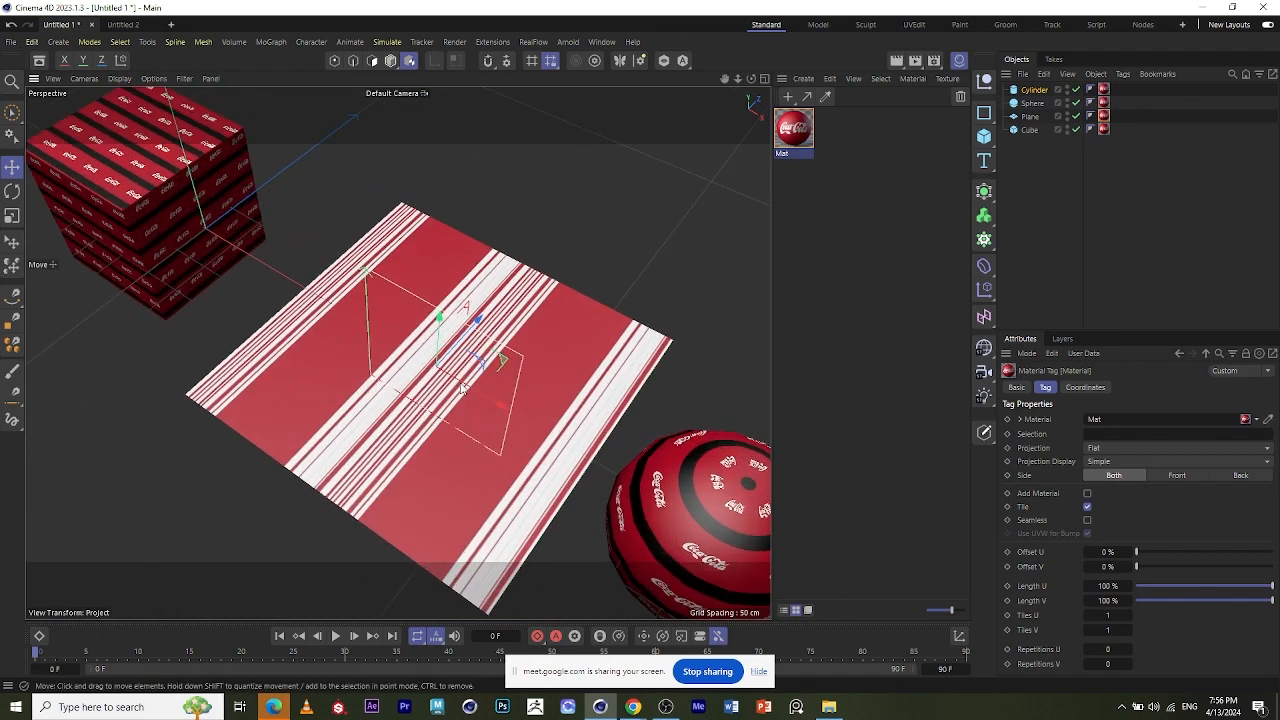
click(10, 195)
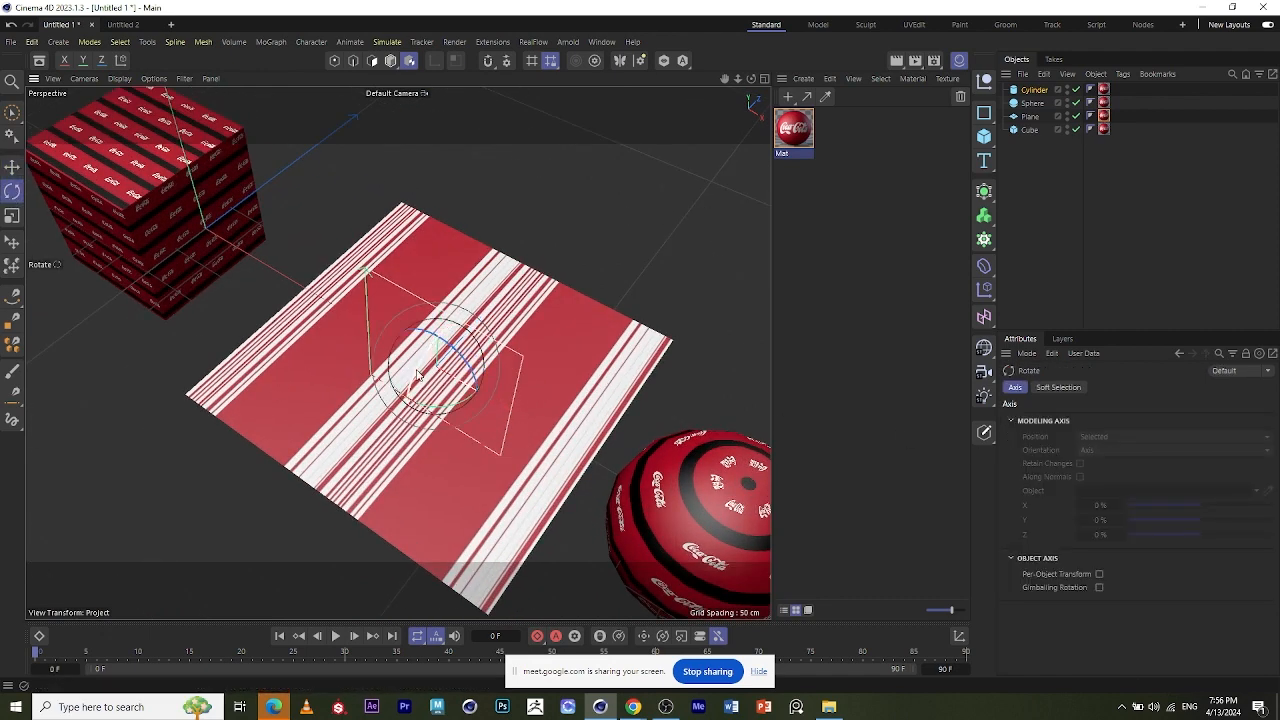
drag(417, 374, 462, 344)
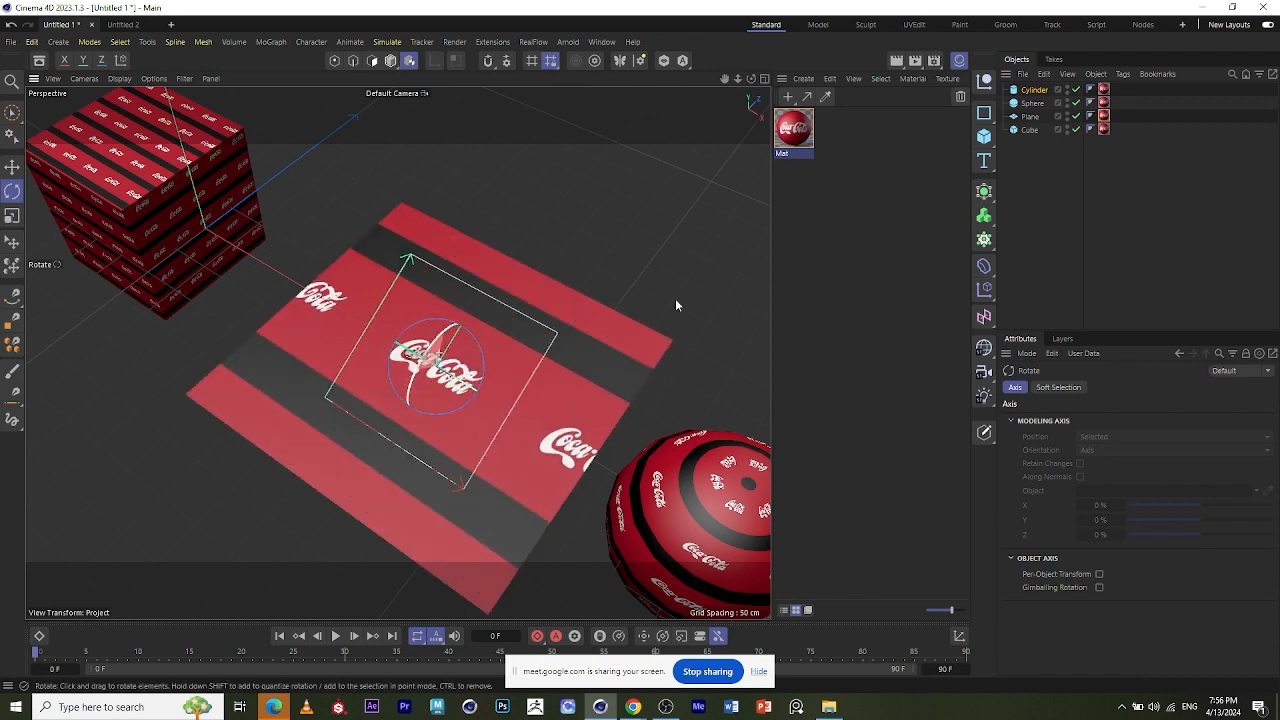
- Try 90° as the pitch rotation of the plane's texture projection and correct it to -90°
click(1103, 117)
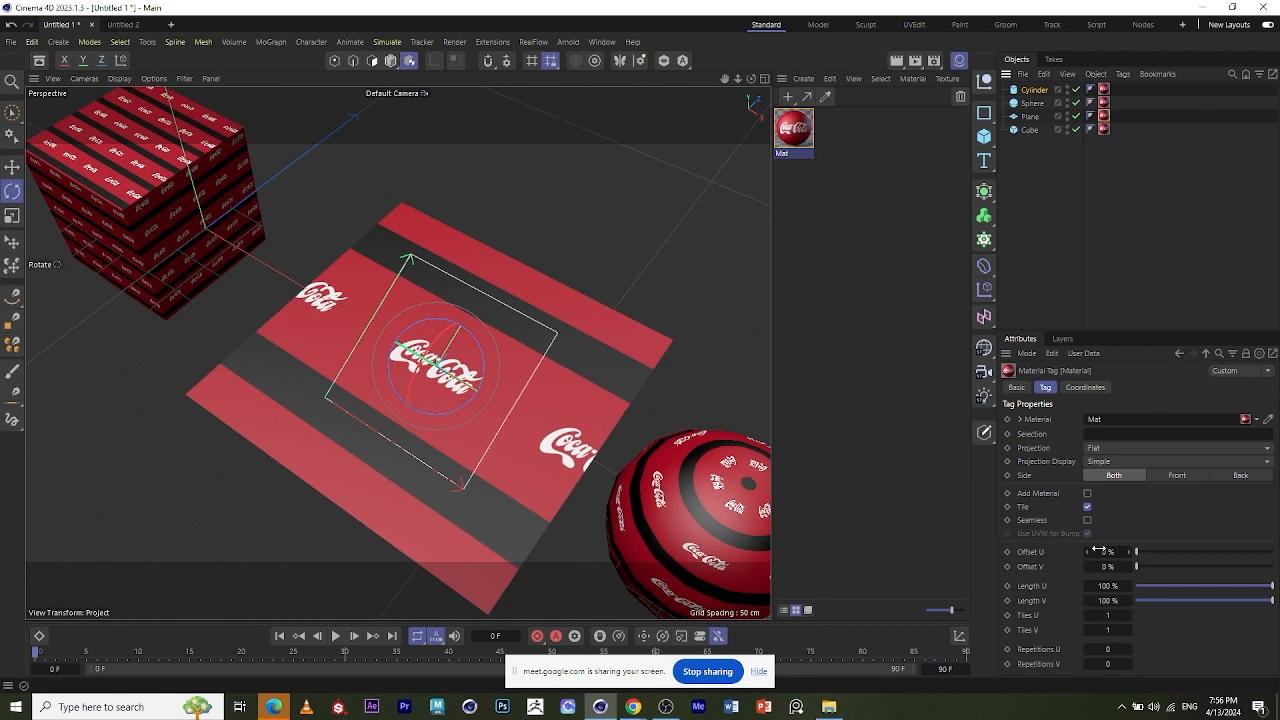
click(1094, 388)
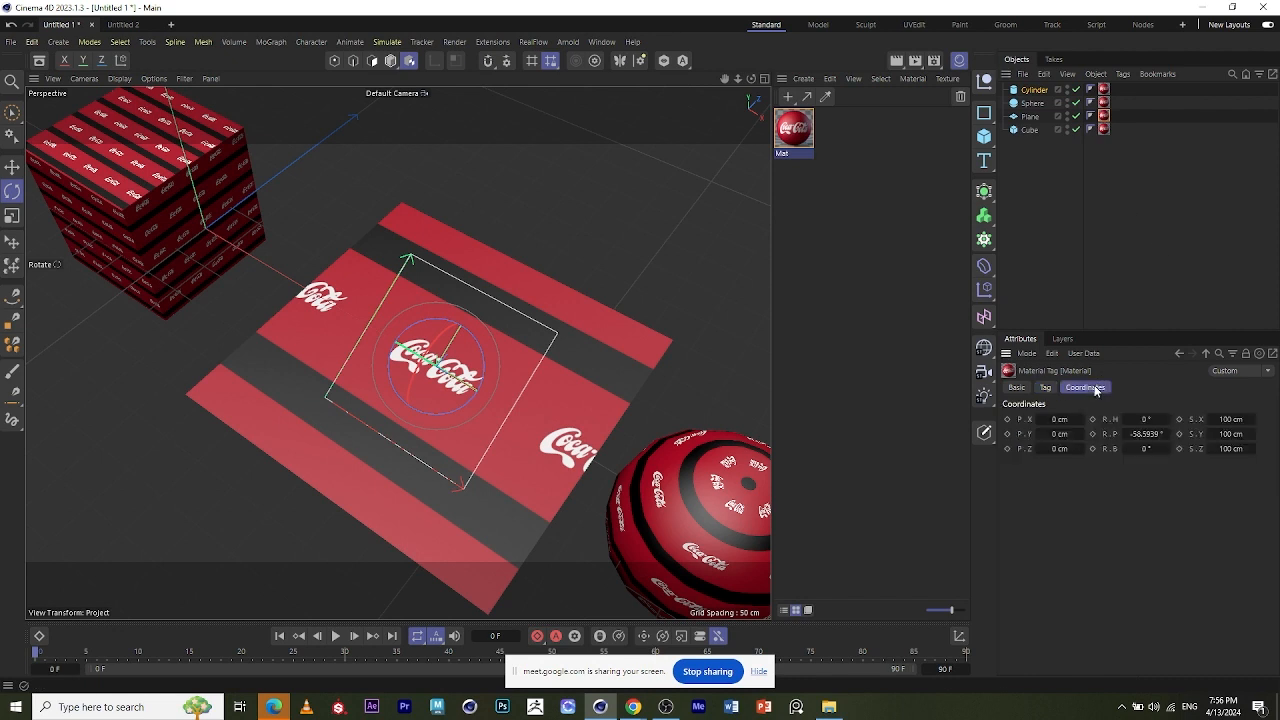
click(1148, 434)
text(90)
key(Return)
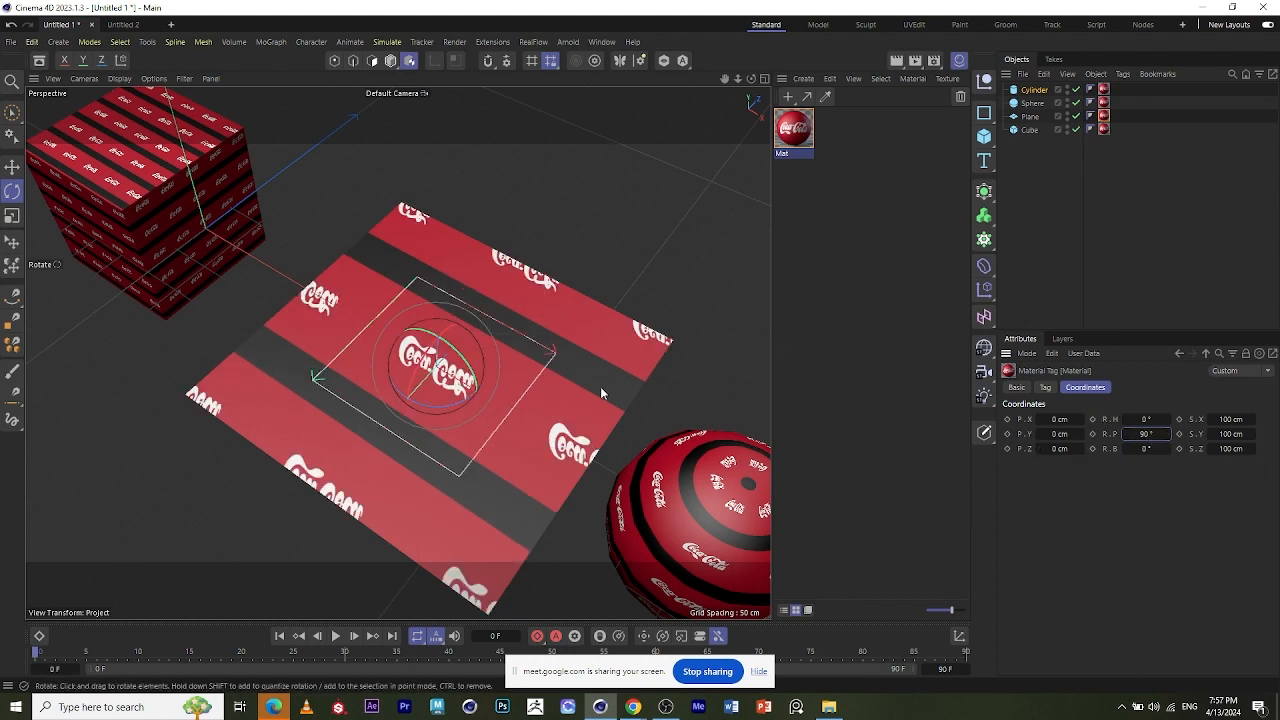
alt+drag(512, 455, 588, 502)
key(ctrl+shift+z)
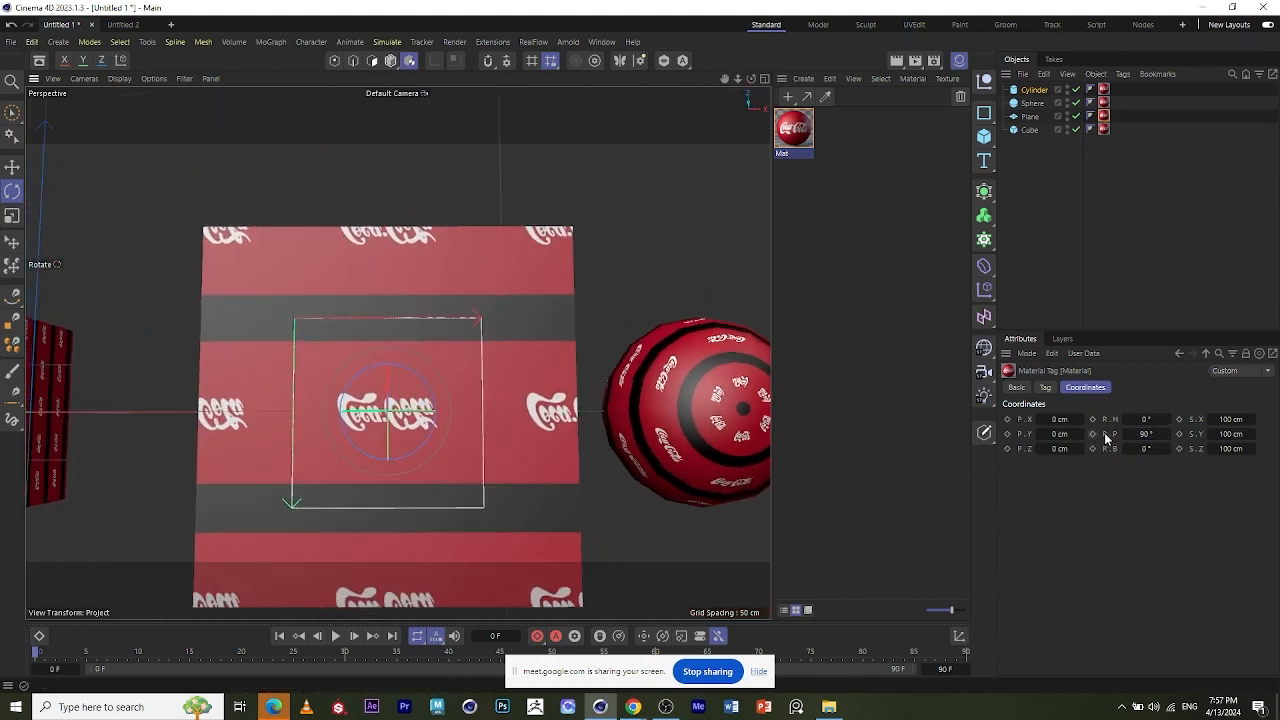
click(1146, 434)
text(-90)
key(Return)
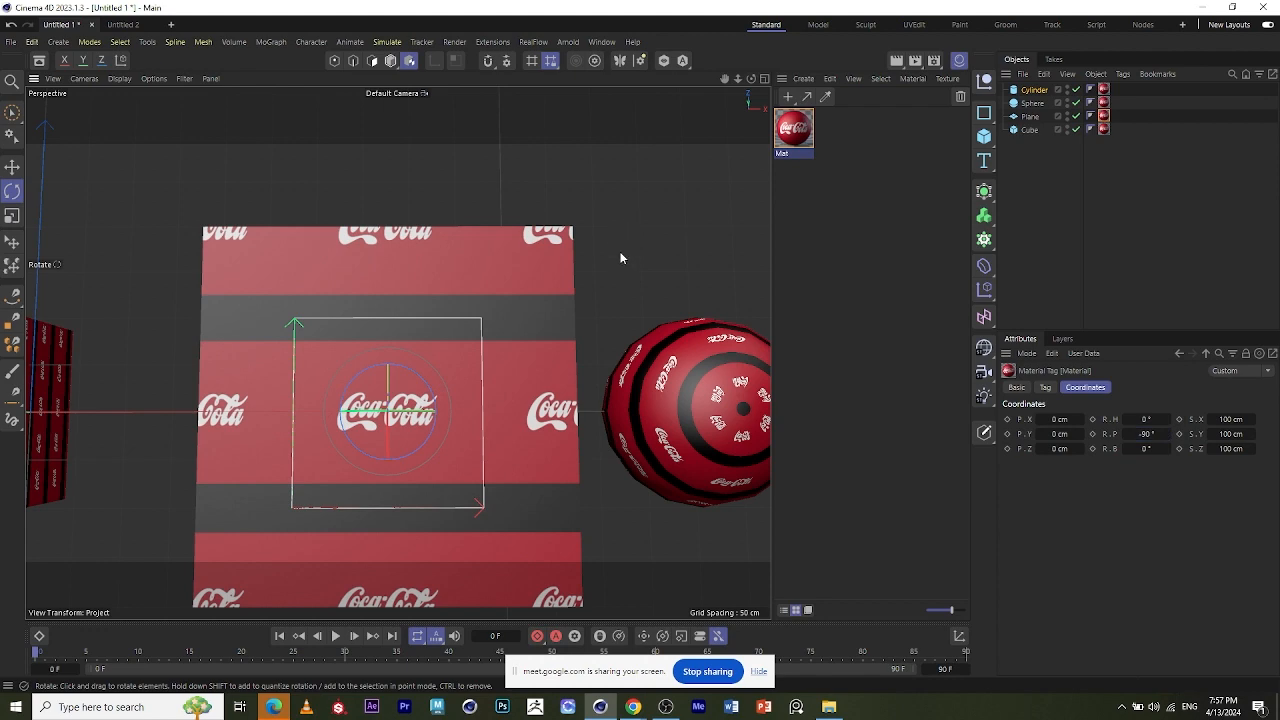
- Examine the finished textures on the cube, plane, sphere and cylinder from several angles
scroll(620, 258, down, 5)
alt+middle_drag(617, 263, 537, 342)
scroll(396, 318, up, 2)
alt+drag(406, 314, 537, 263)
scroll(543, 279, up, 2)
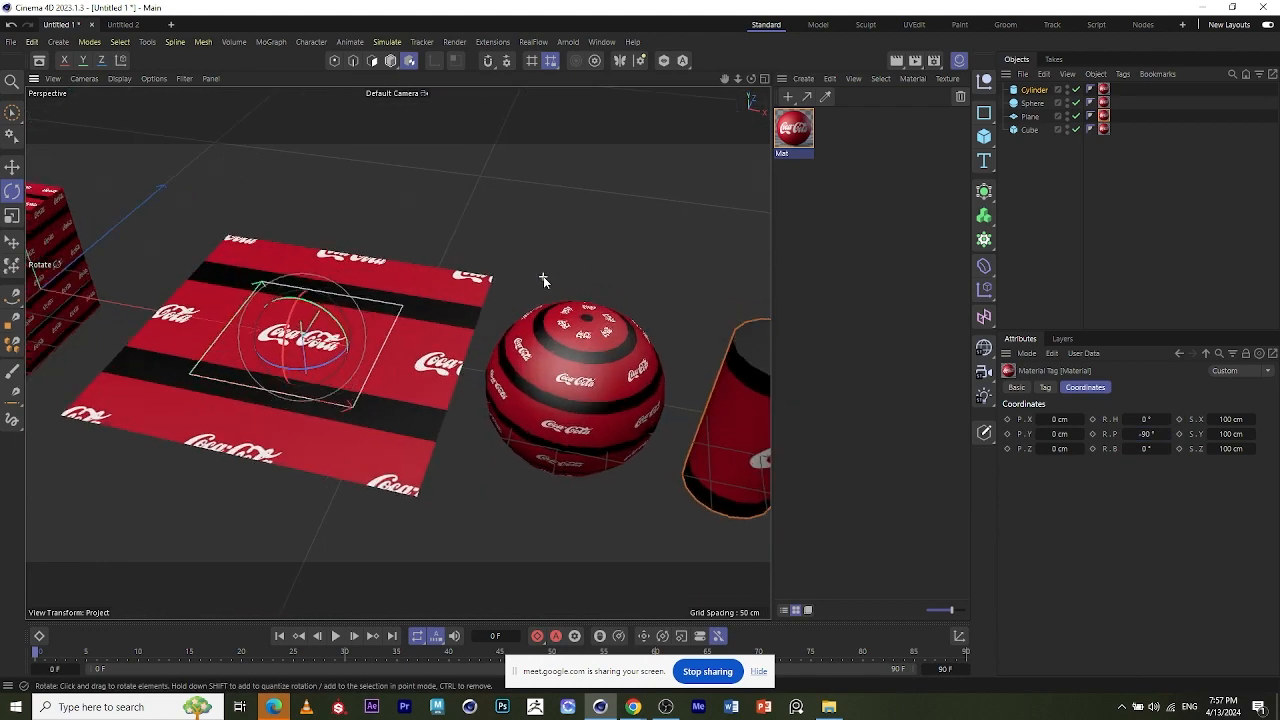
alt+drag(609, 369, 618, 316)
scroll(589, 313, down, 1)
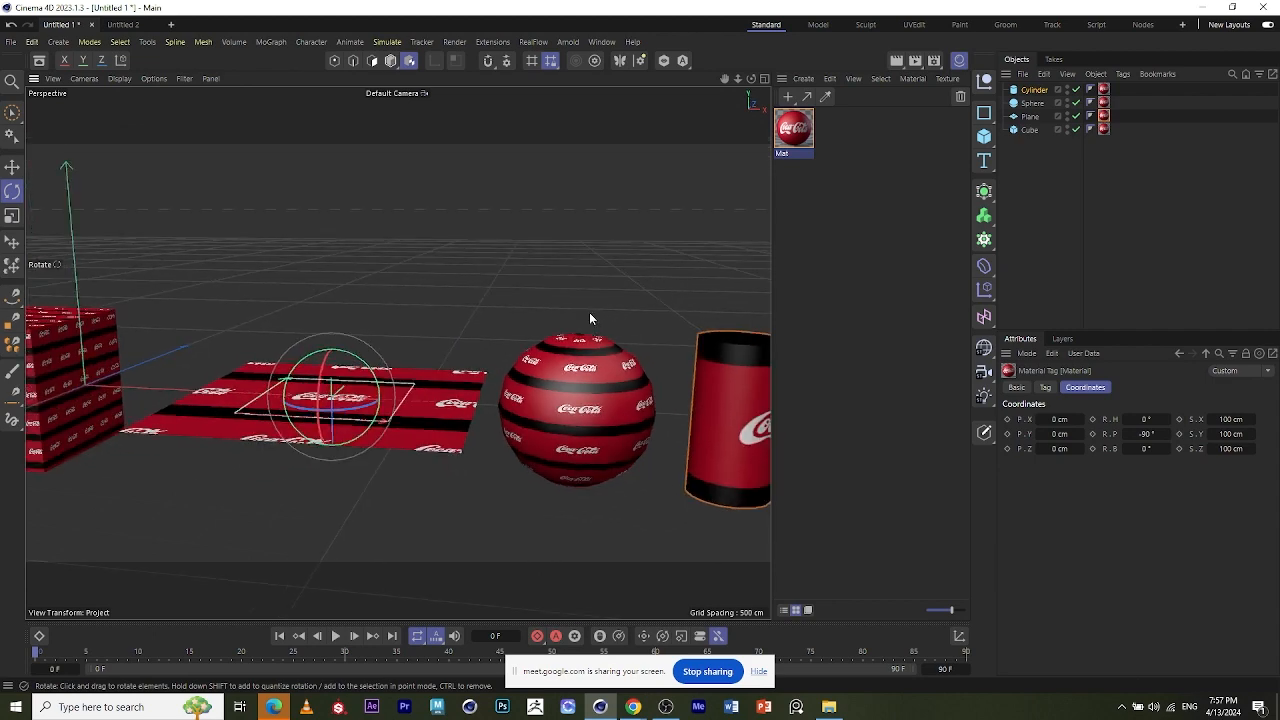
scroll(590, 318, down, 2)
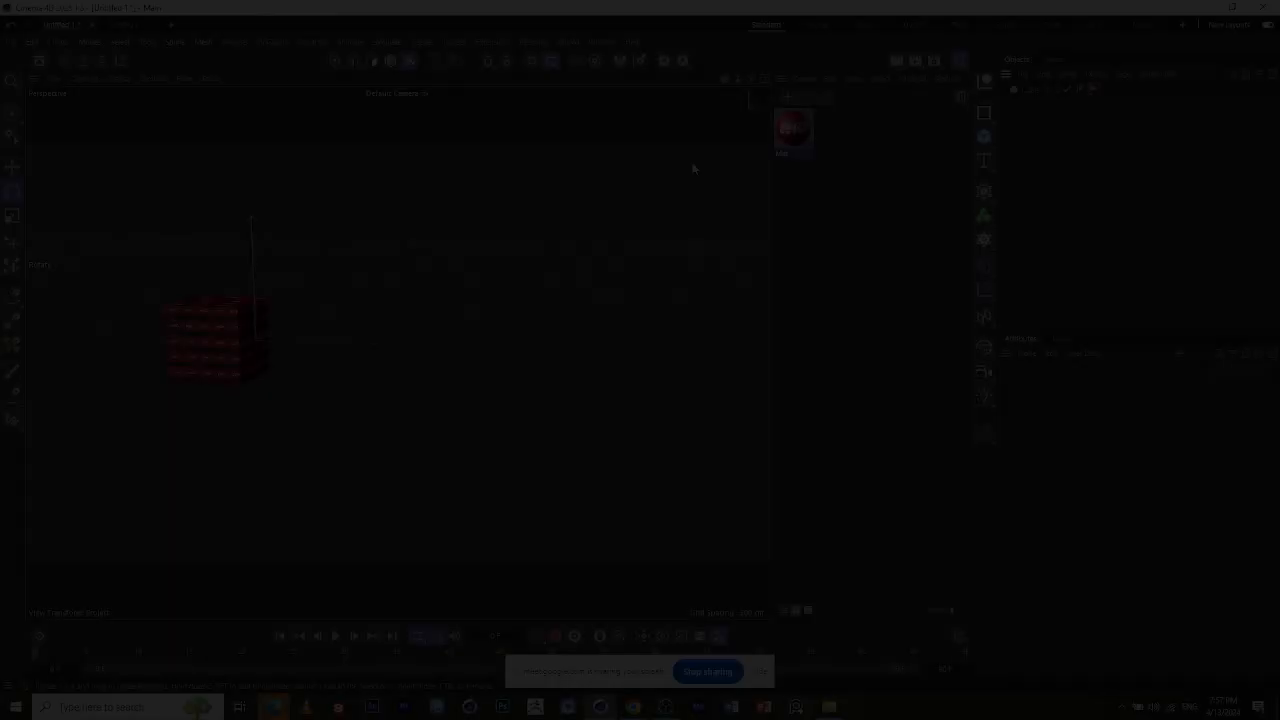
- Examine the tiled Coca-Cola texture on the remaining cube up close from an elevated angle
scroll(552, 331, down, 2)
scroll(213, 397, up, 5)
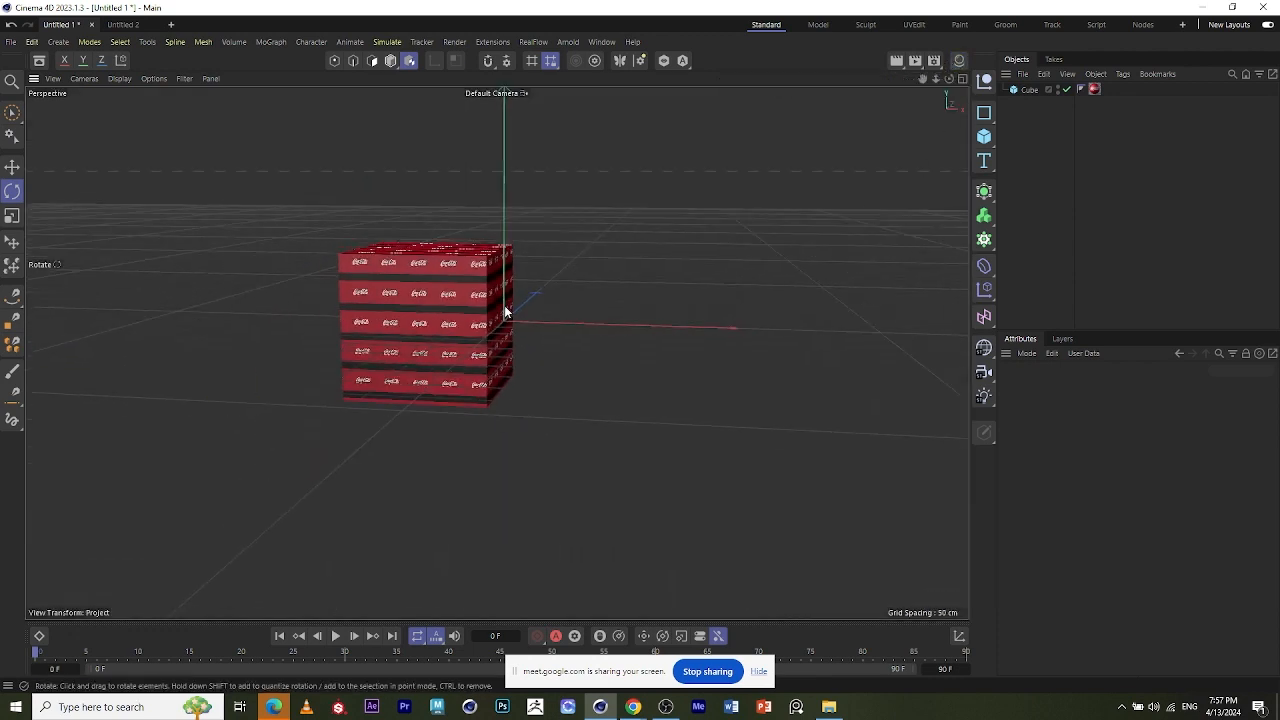
alt+drag(331, 323, 540, 348)
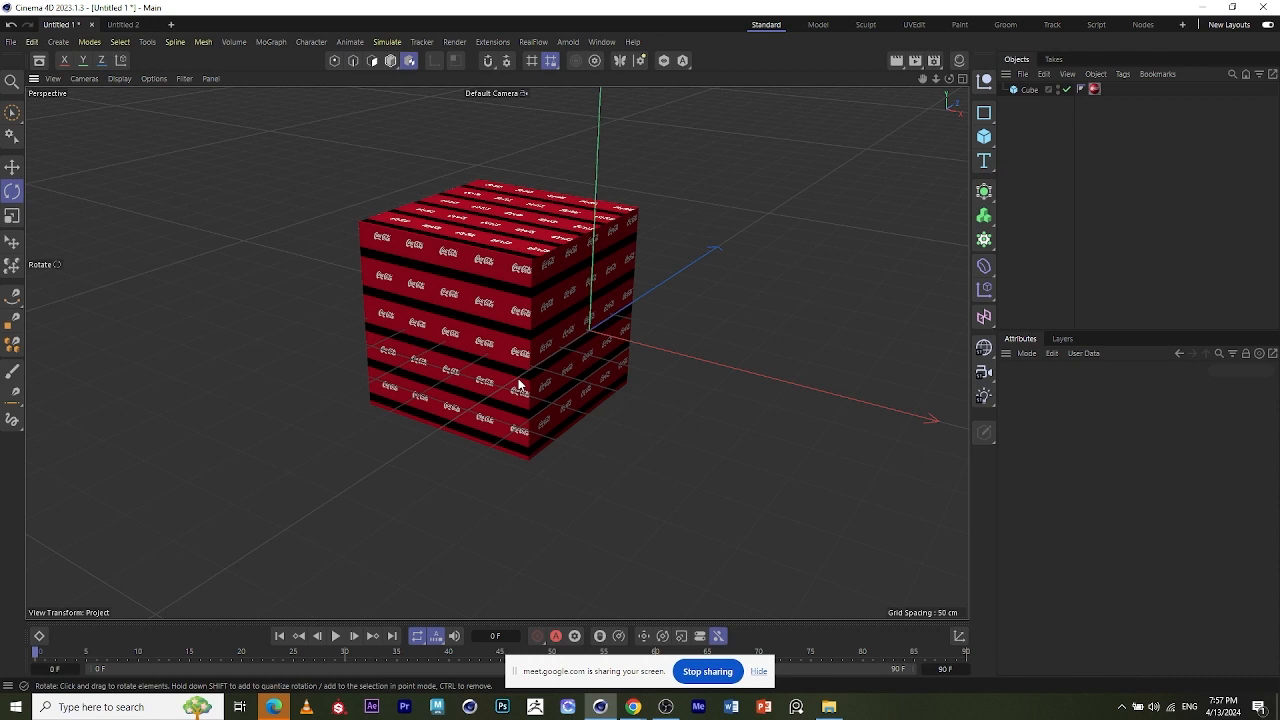
- Examine the cube's tiled Coca-Cola texture from the front, the opposite side and at eye level
scroll(489, 436, down, 2)
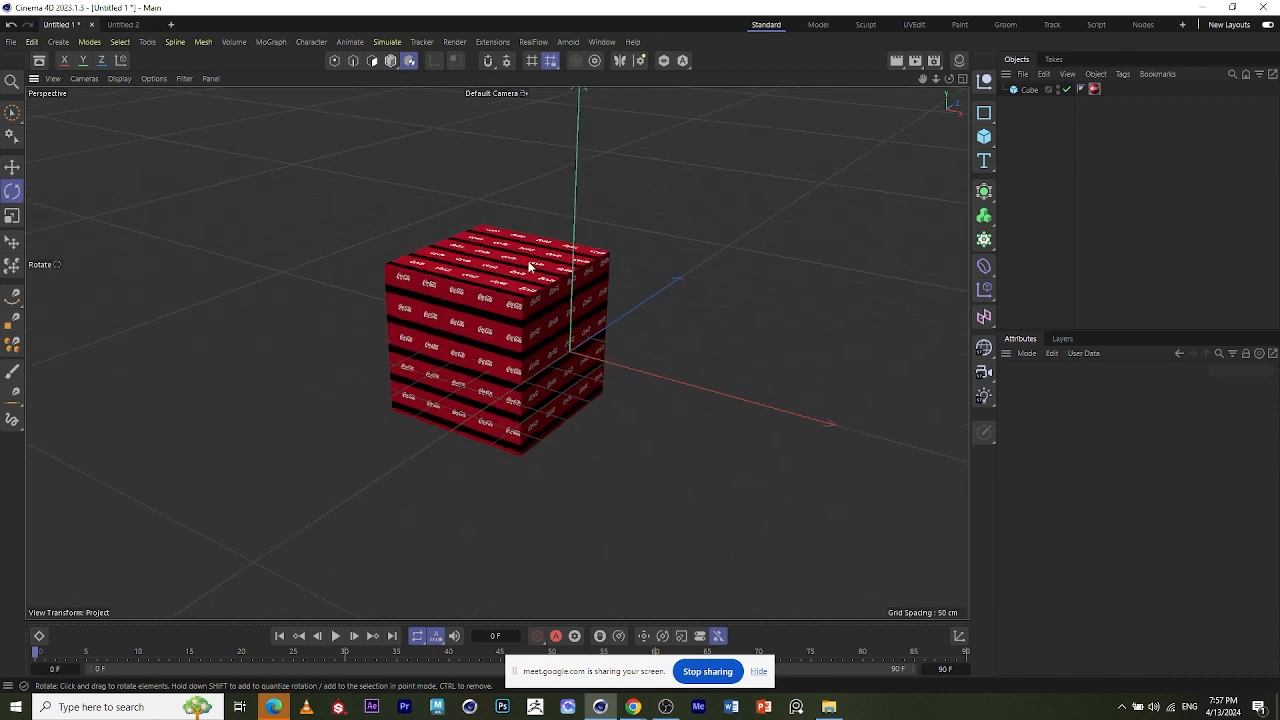
scroll(532, 264, up, 2)
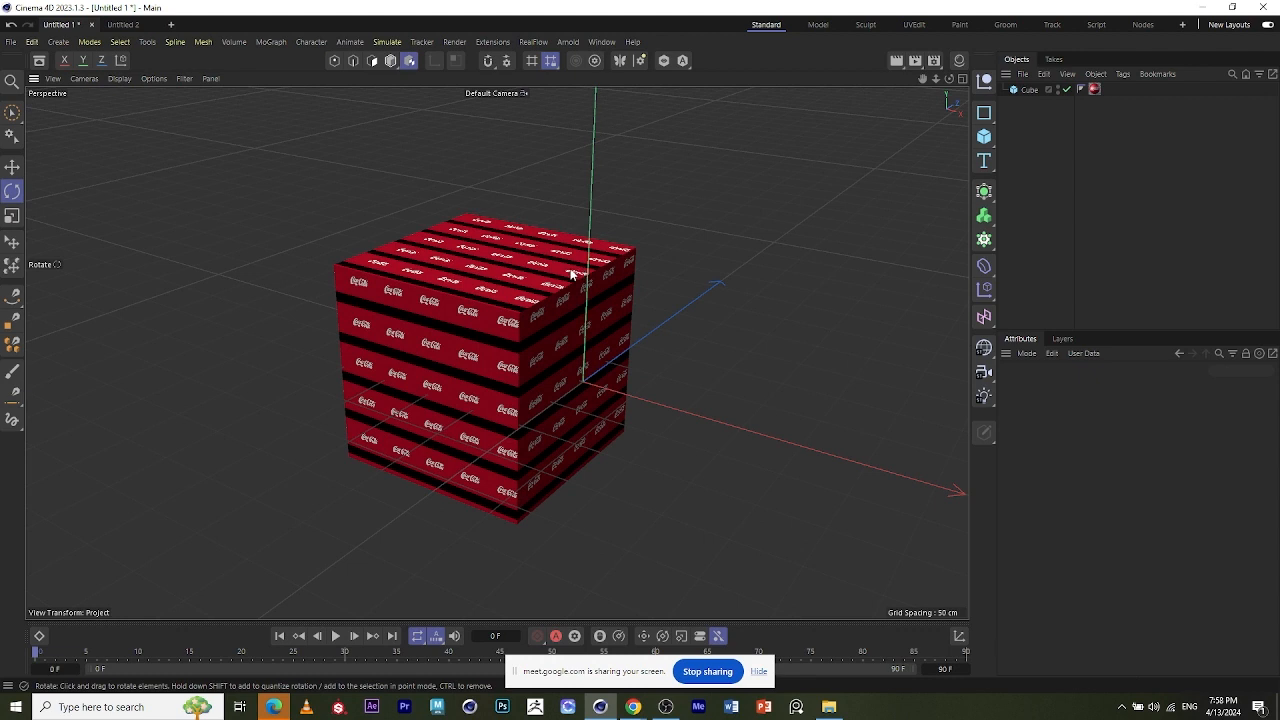
scroll(688, 391, down, 1)
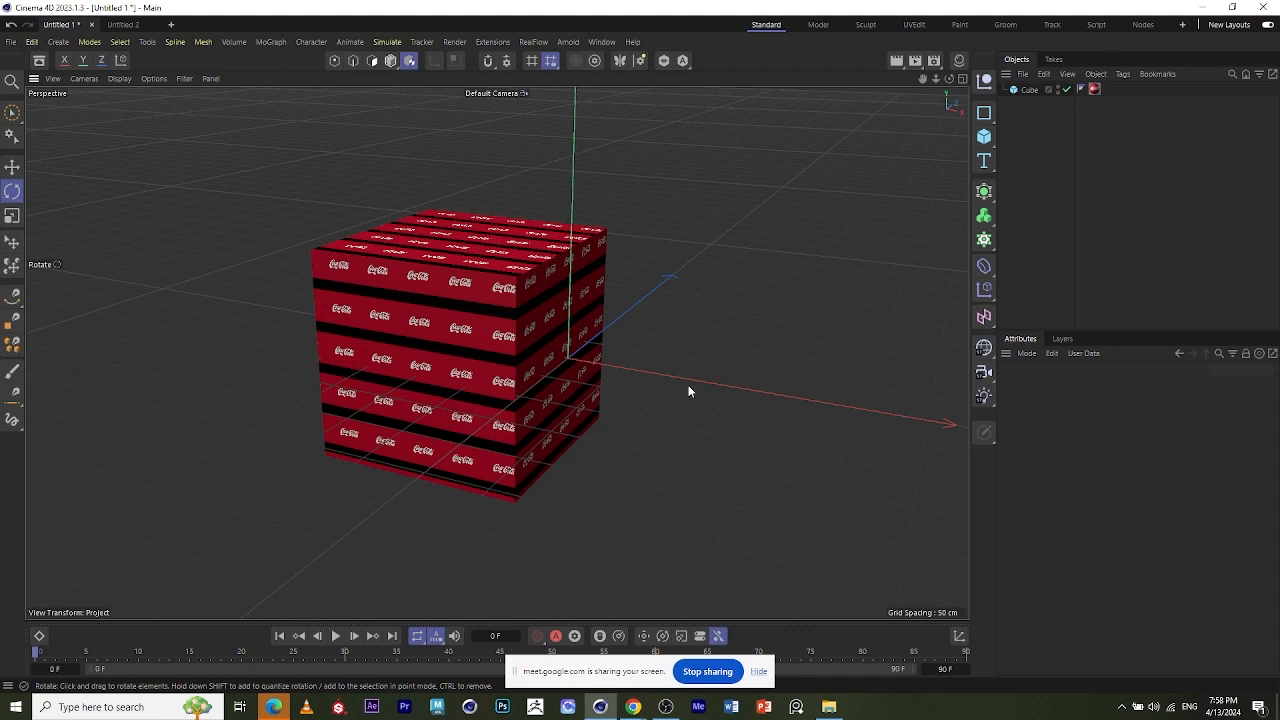
alt+drag(643, 389, 733, 390)
alt+drag(540, 455, 595, 338)
scroll(530, 355, down, 3)
scroll(727, 480, up, 3)
alt+right_drag(648, 242, 692, 341)
alt+right_drag(622, 301, 662, 360)
scroll(791, 398, up, 2)
alt+middle_drag(652, 390, 612, 383)
alt+right_drag(612, 383, 648, 380)
alt+drag(648, 380, 588, 344)
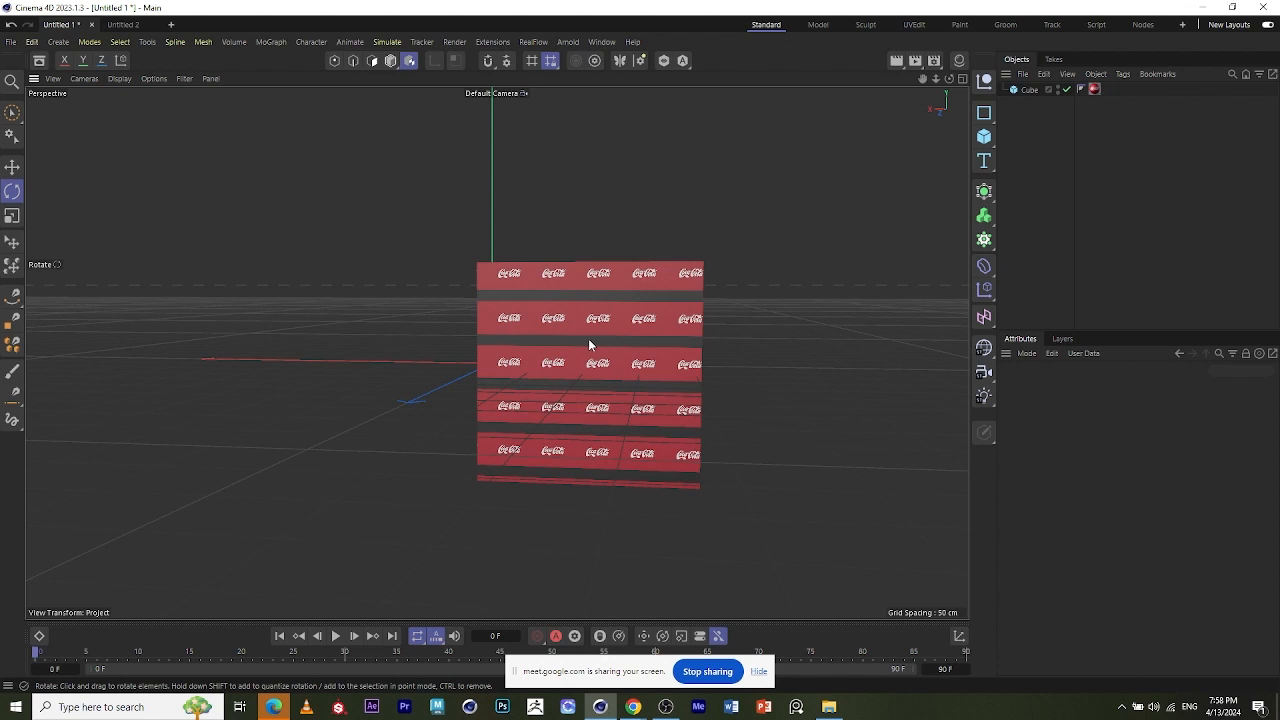
alt+drag(583, 343, 479, 285)
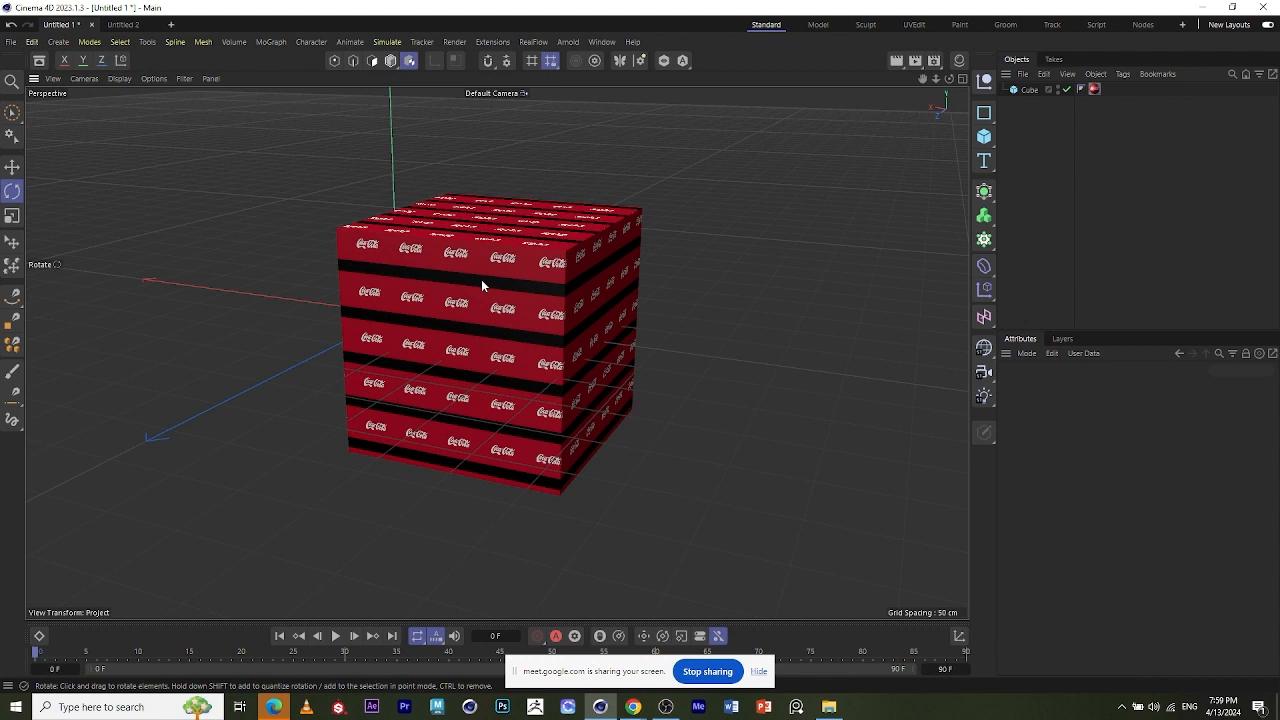
- Frame the whole cube in the perspective view and inspect its textured faces from several angles and distances
alt+drag(568, 280, 566, 441)
key(h)
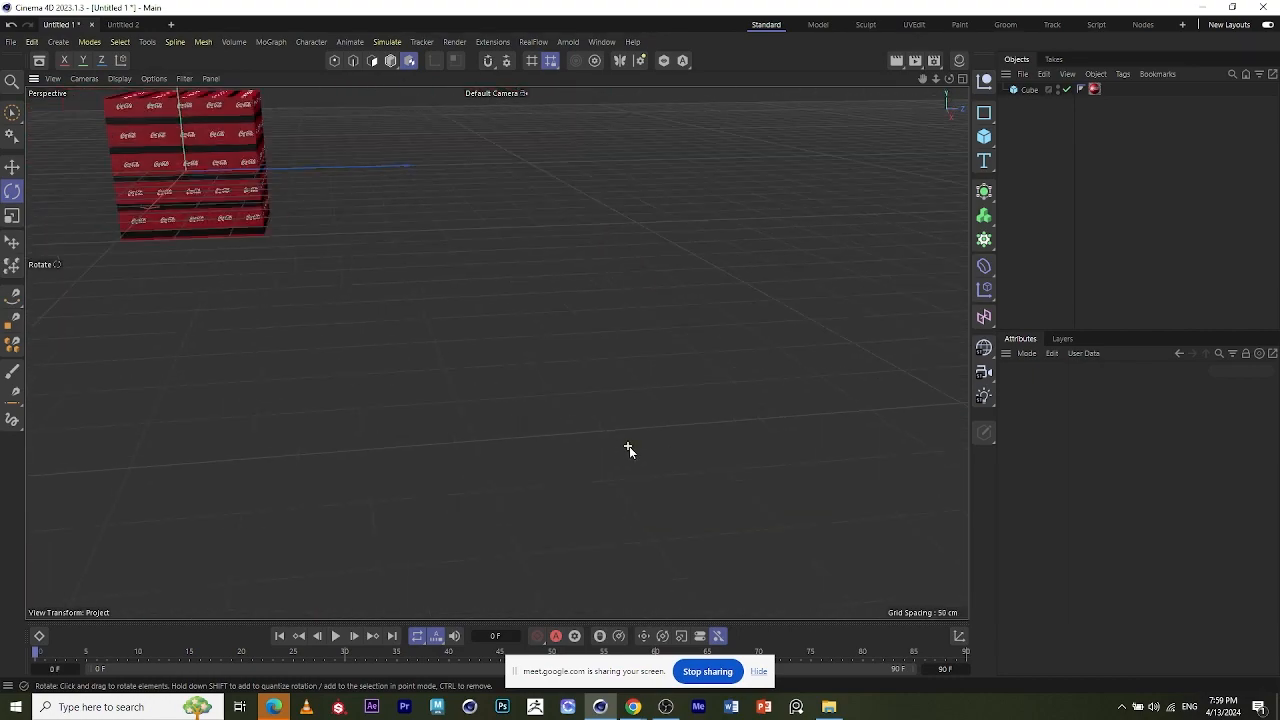
scroll(320, 240, up, 7)
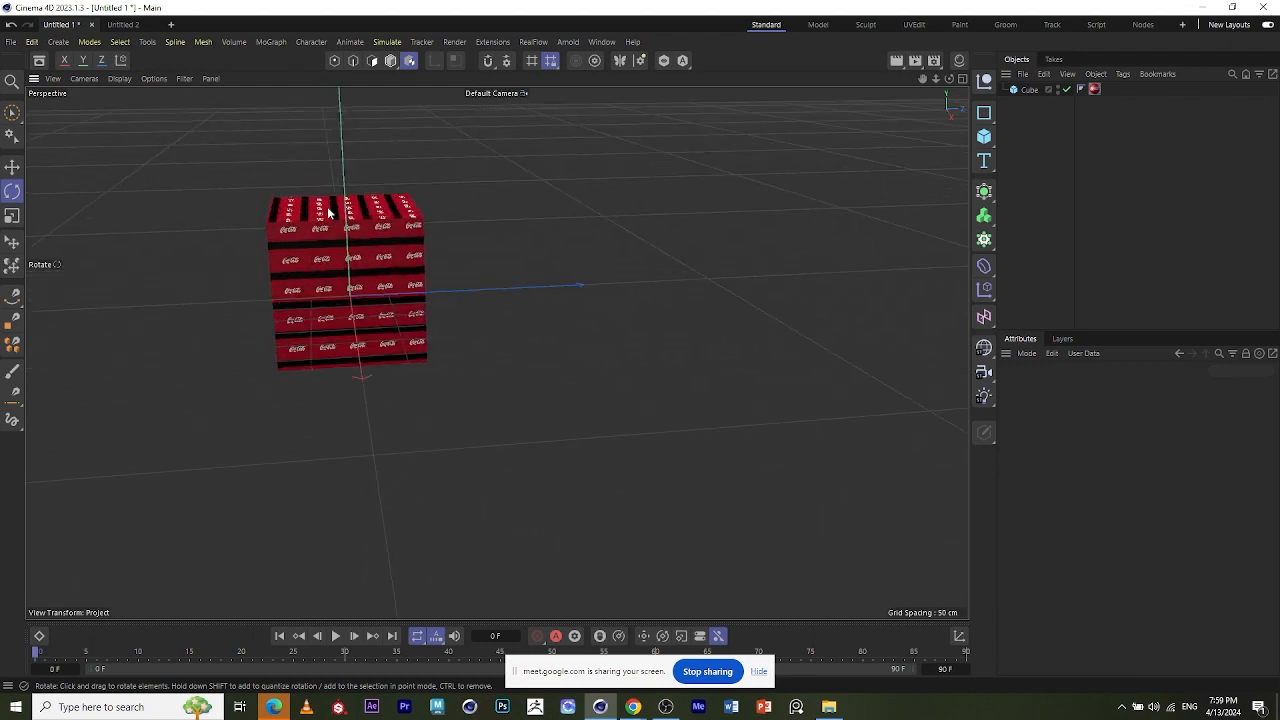
alt+drag(494, 289, 624, 255)
scroll(566, 343, down, 5)
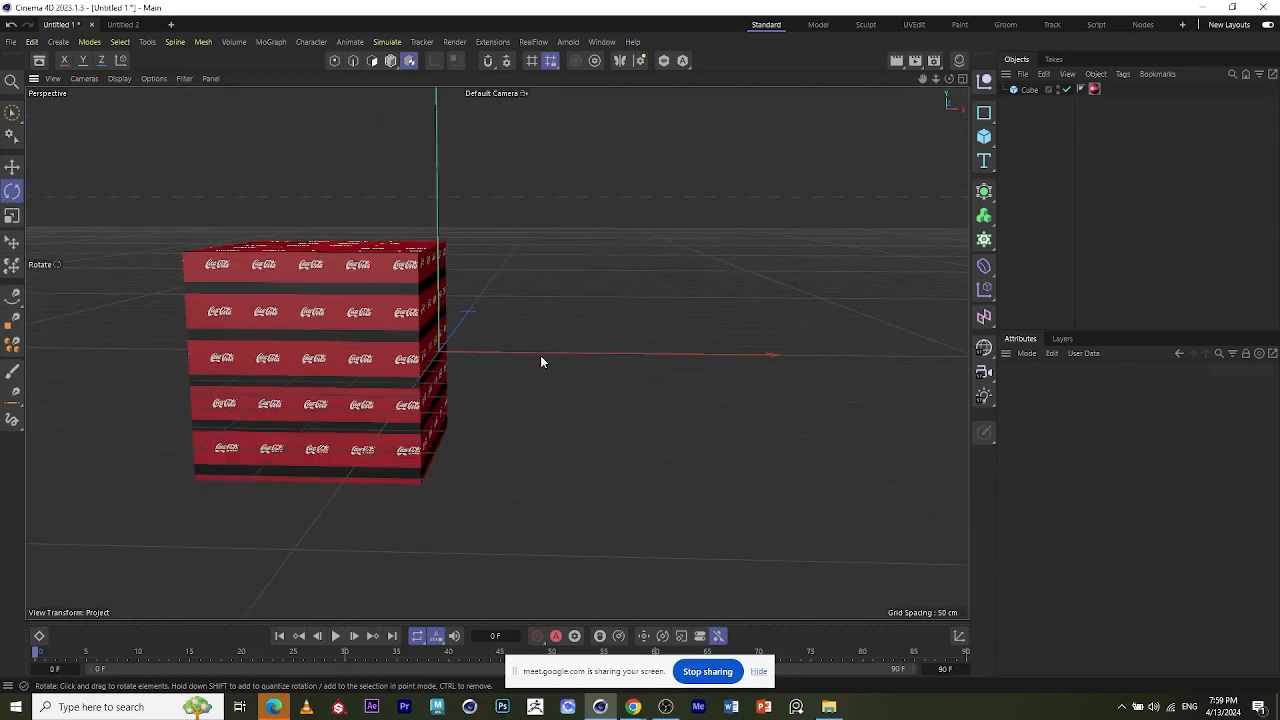
scroll(530, 321, up, 5)
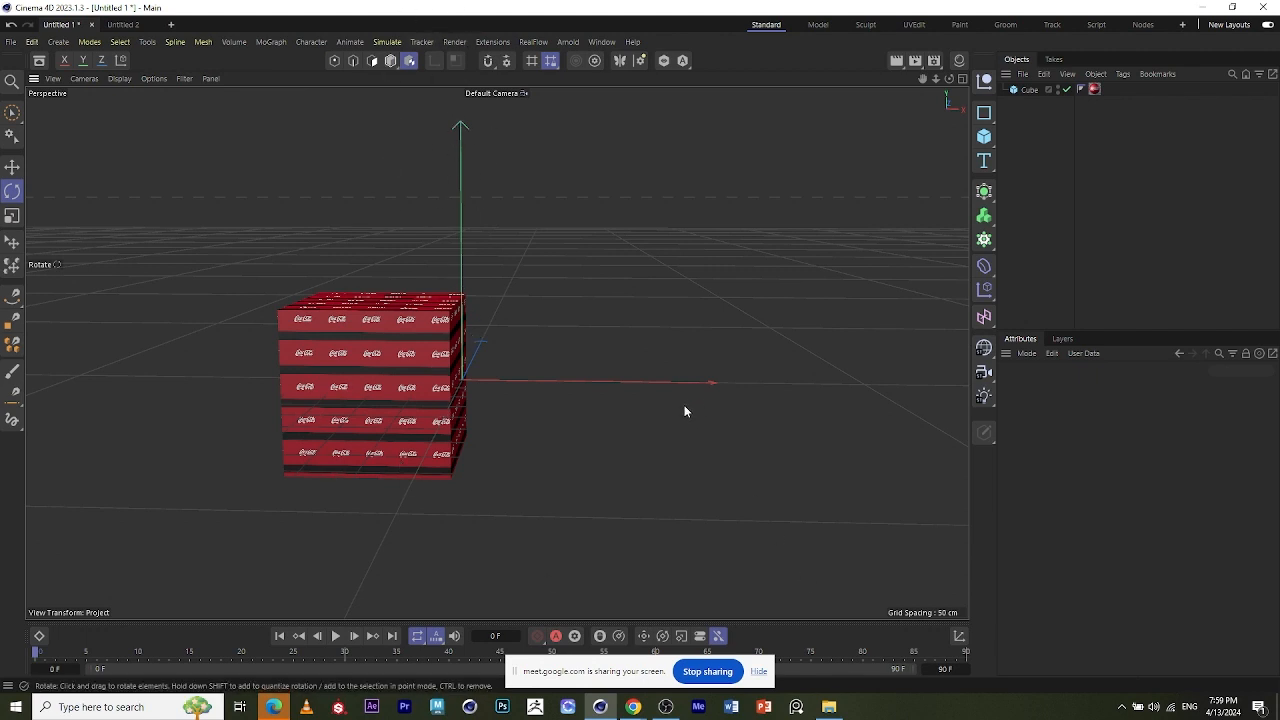
alt+drag(690, 420, 709, 434)
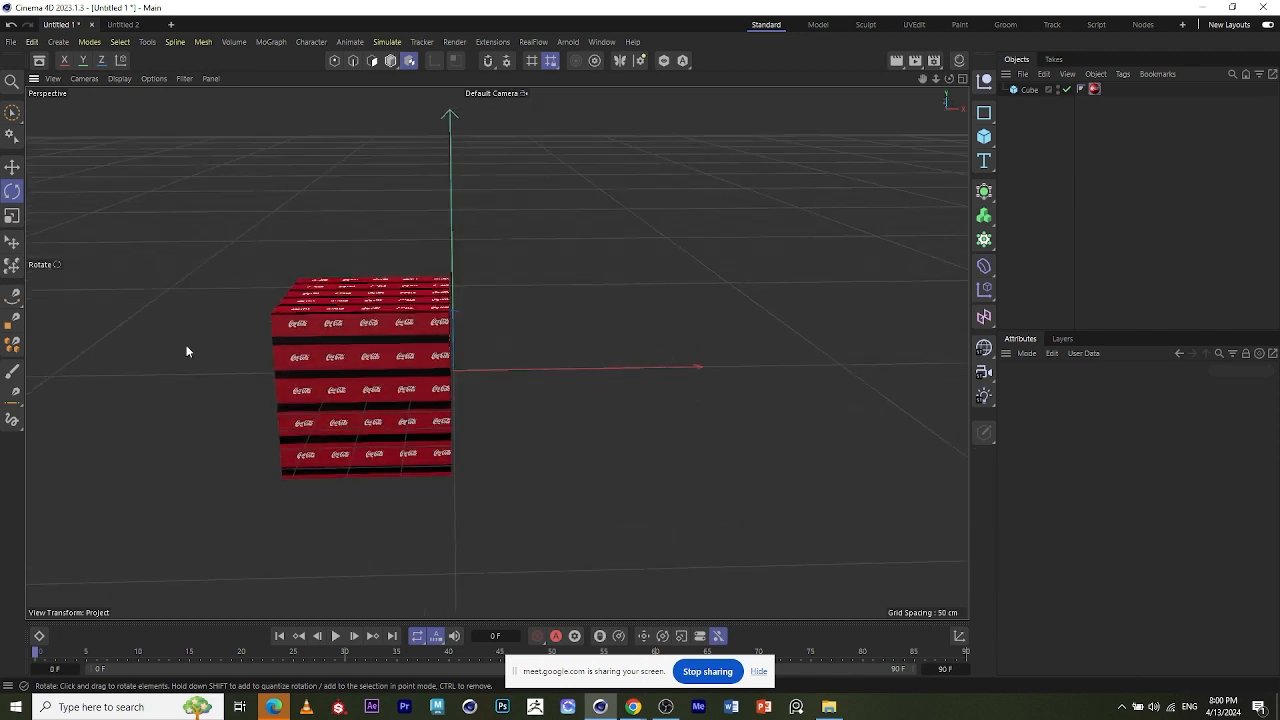
alt+drag(463, 429, 671, 339)
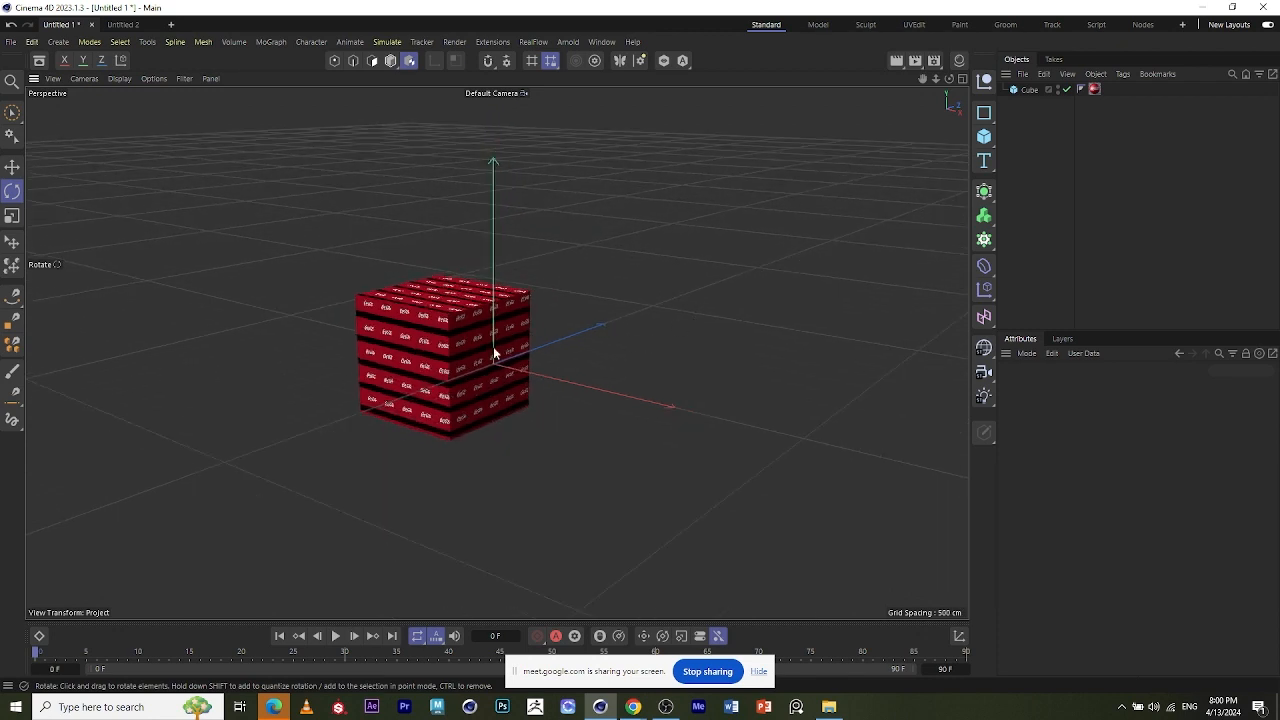
scroll(579, 237, up, 3)
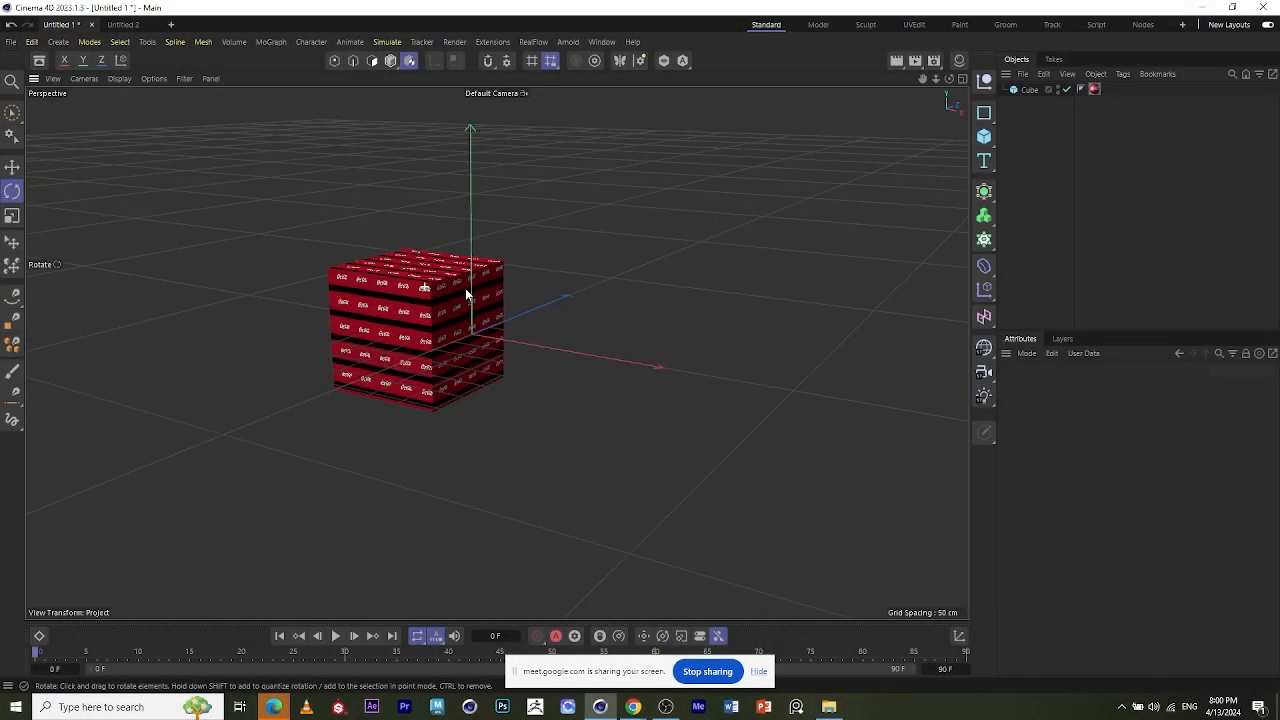
scroll(320, 246, up, 5)
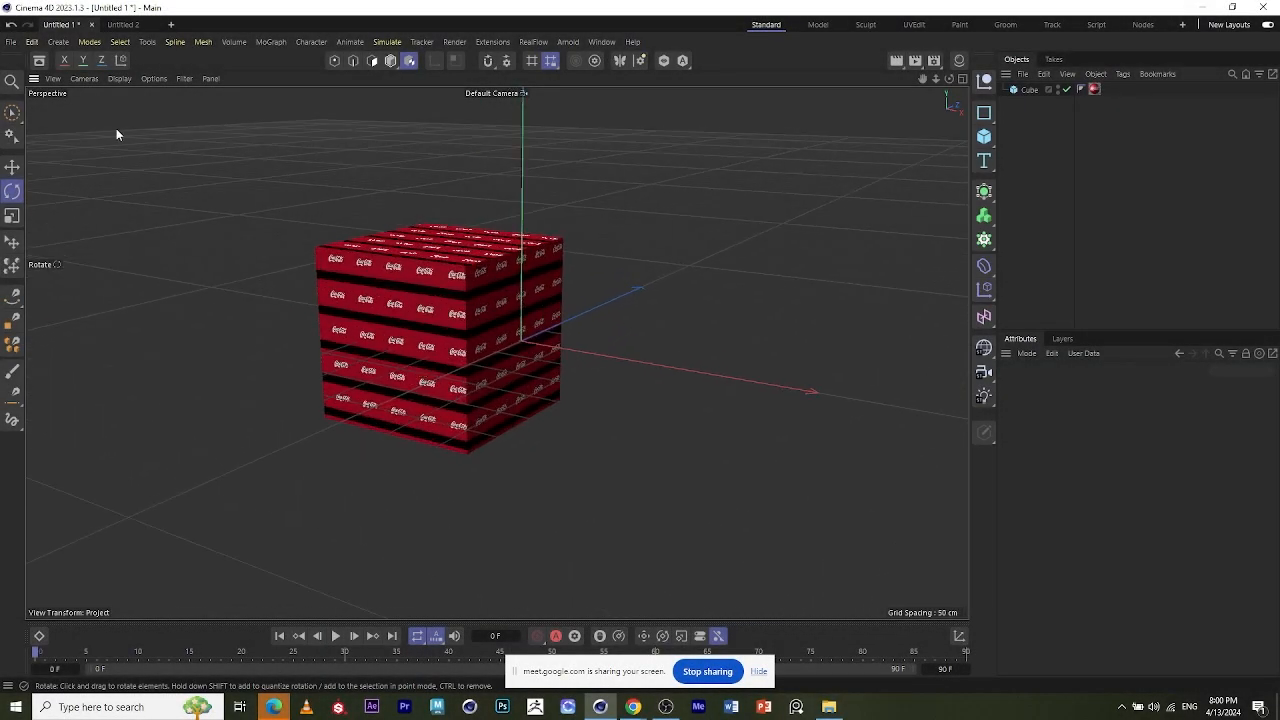
alt+drag(500, 285, 369, 333)
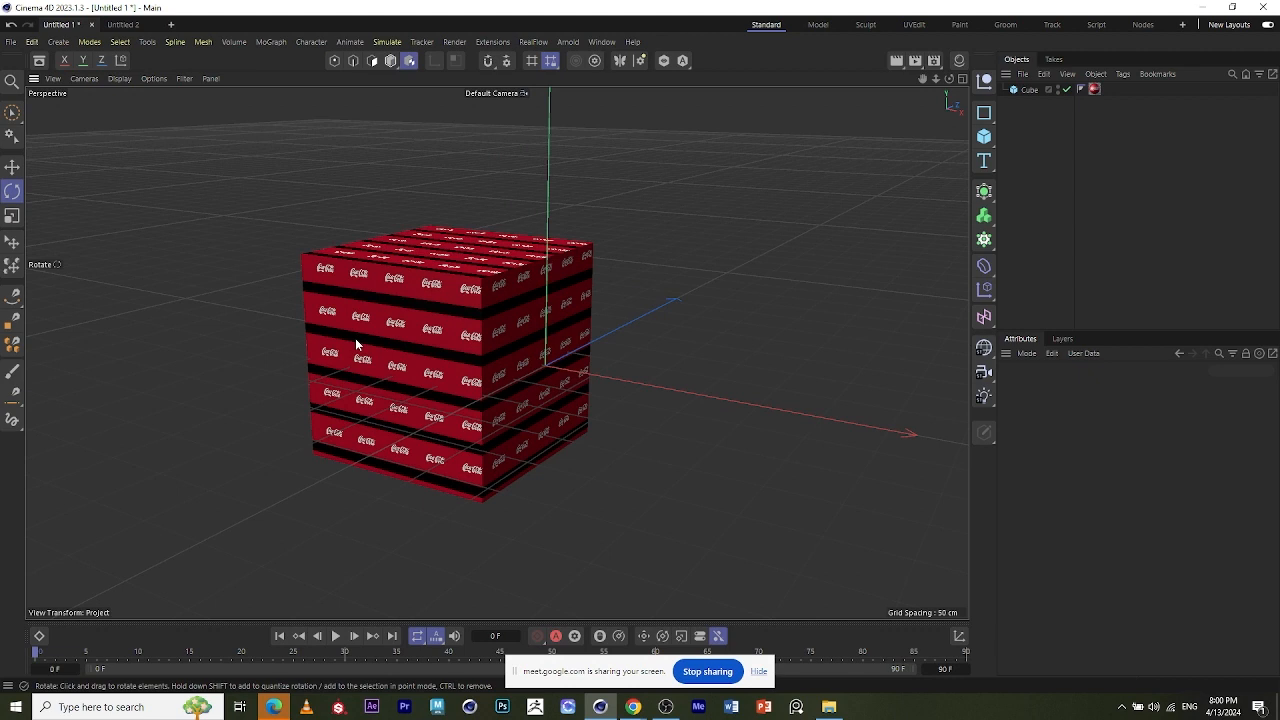
- Switch to the four-view layout and set the top view's display mode to Gouraud Shading
click(961, 78)
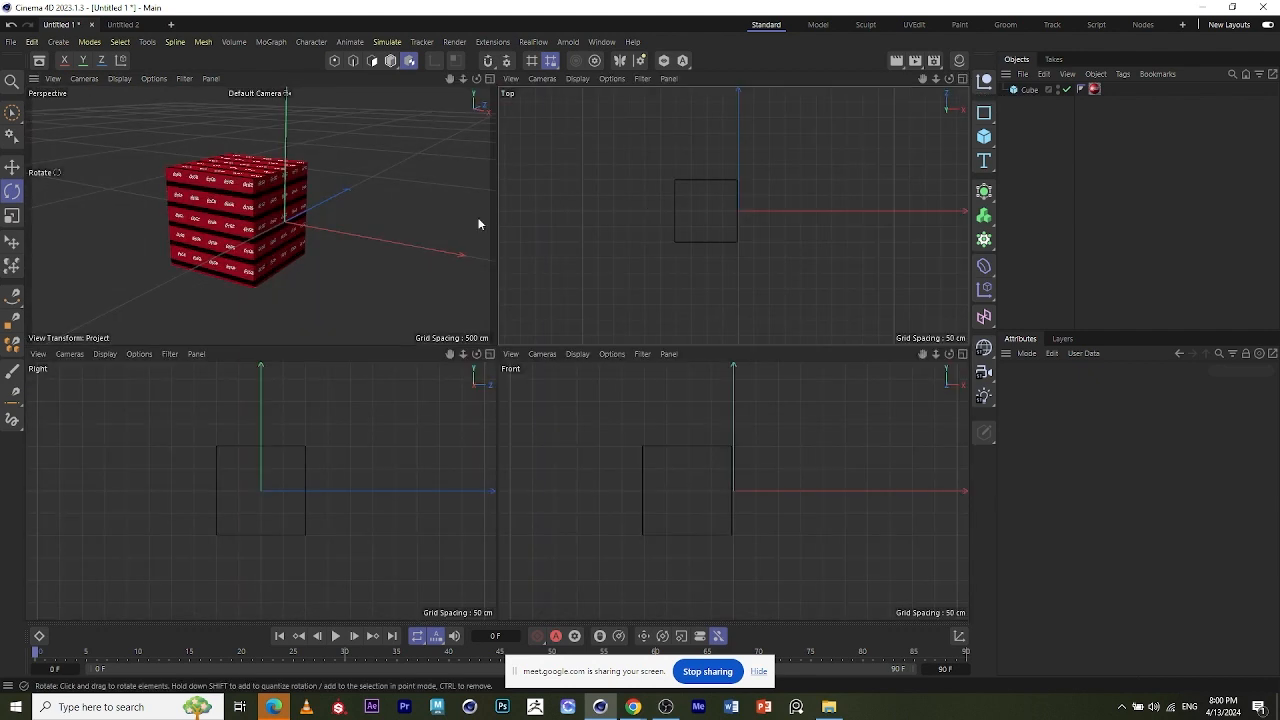
scroll(700, 189, up, 3)
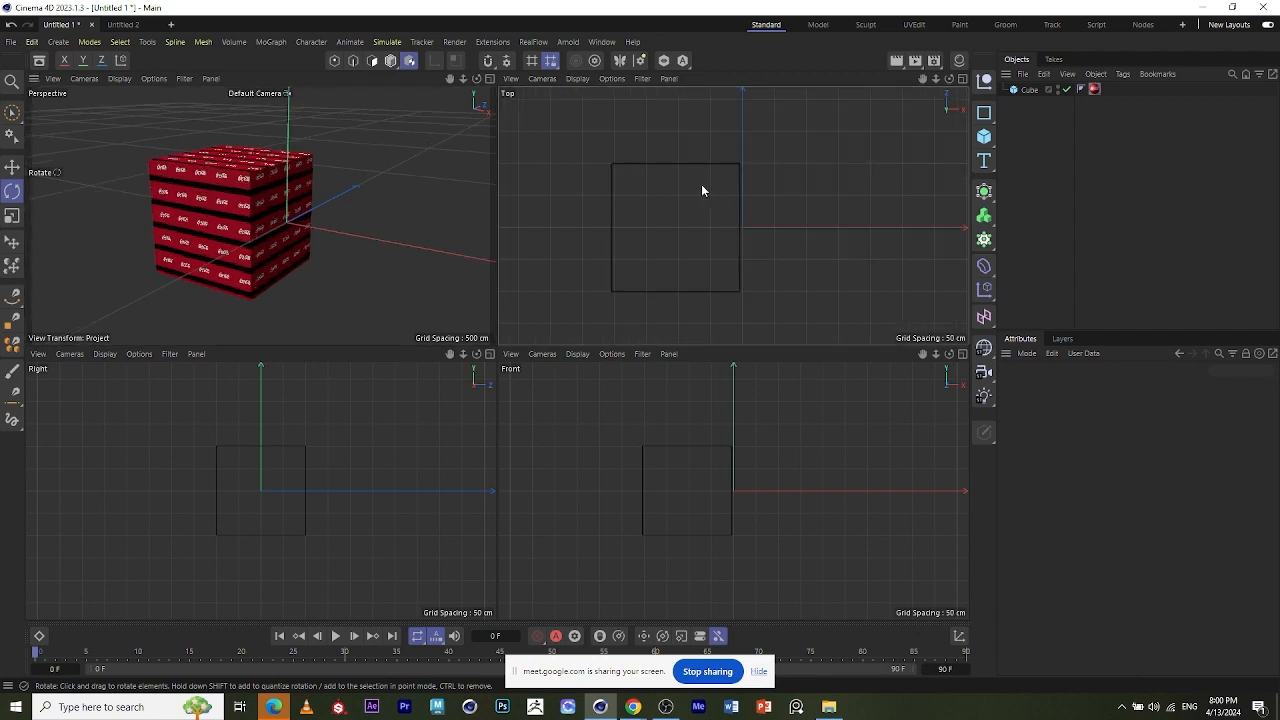
scroll(774, 184, down, 1)
scroll(720, 196, up, 1)
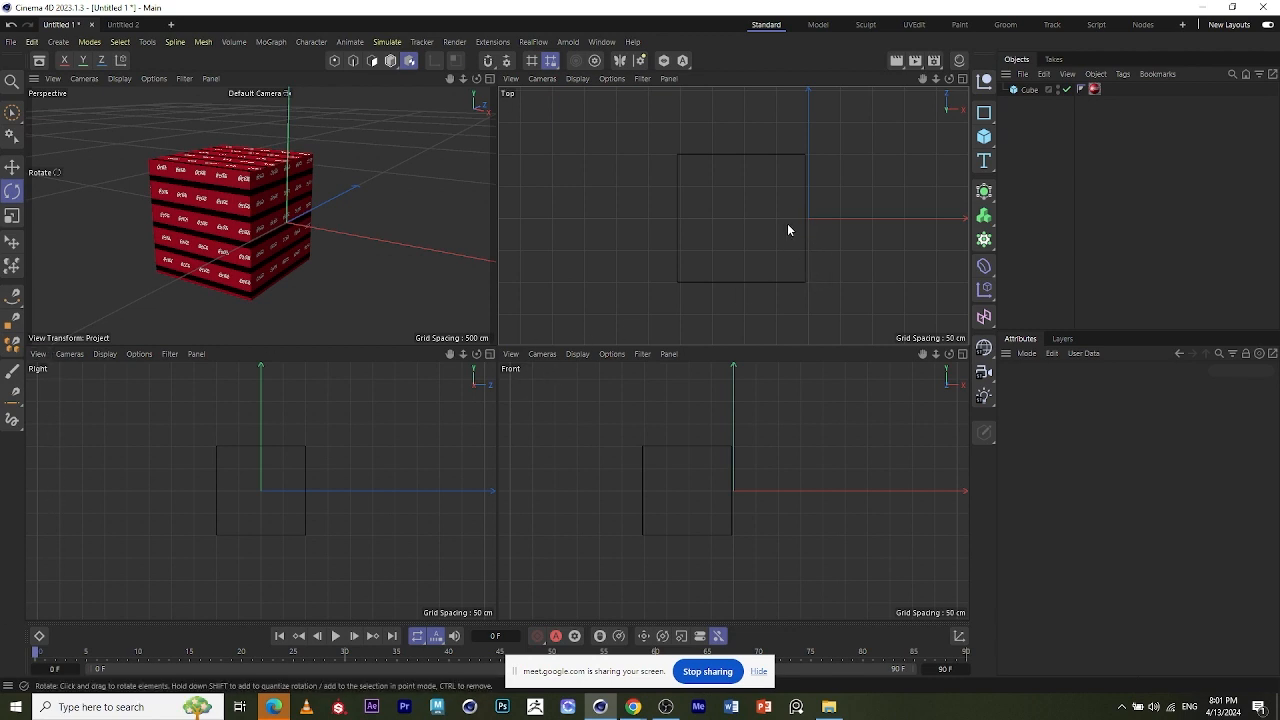
scroll(787, 227, up, 1)
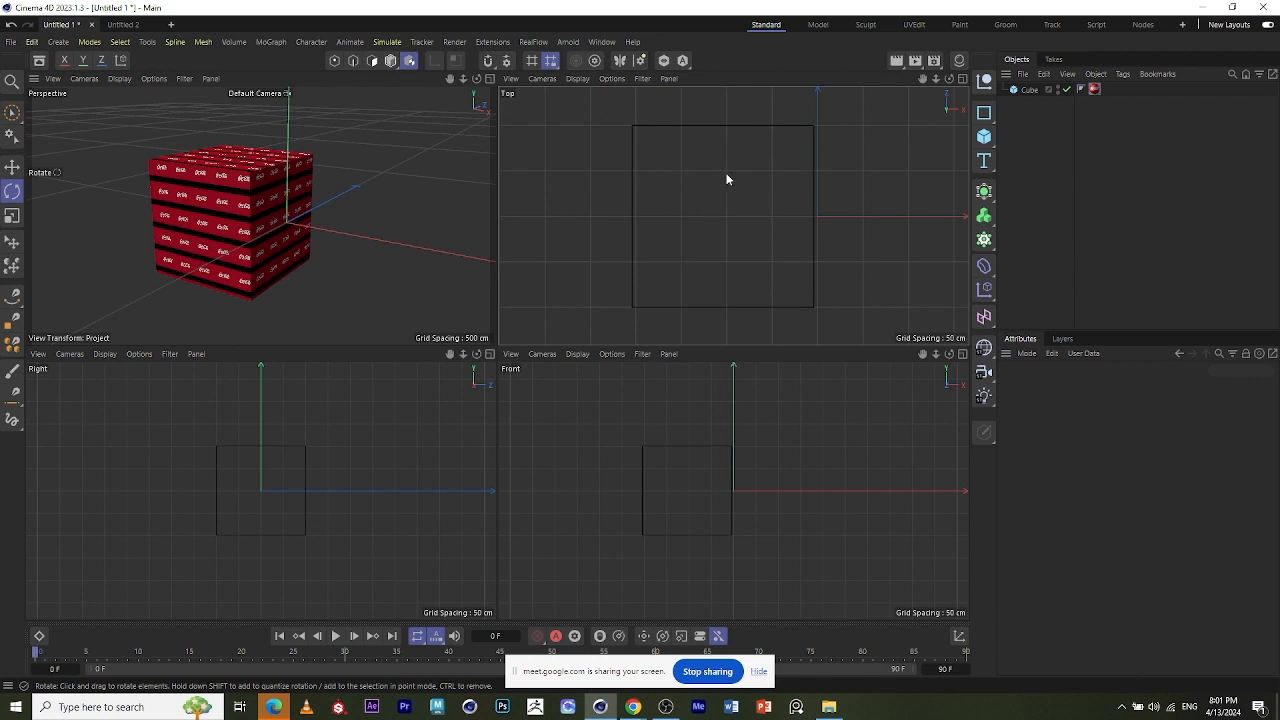
click(580, 79)
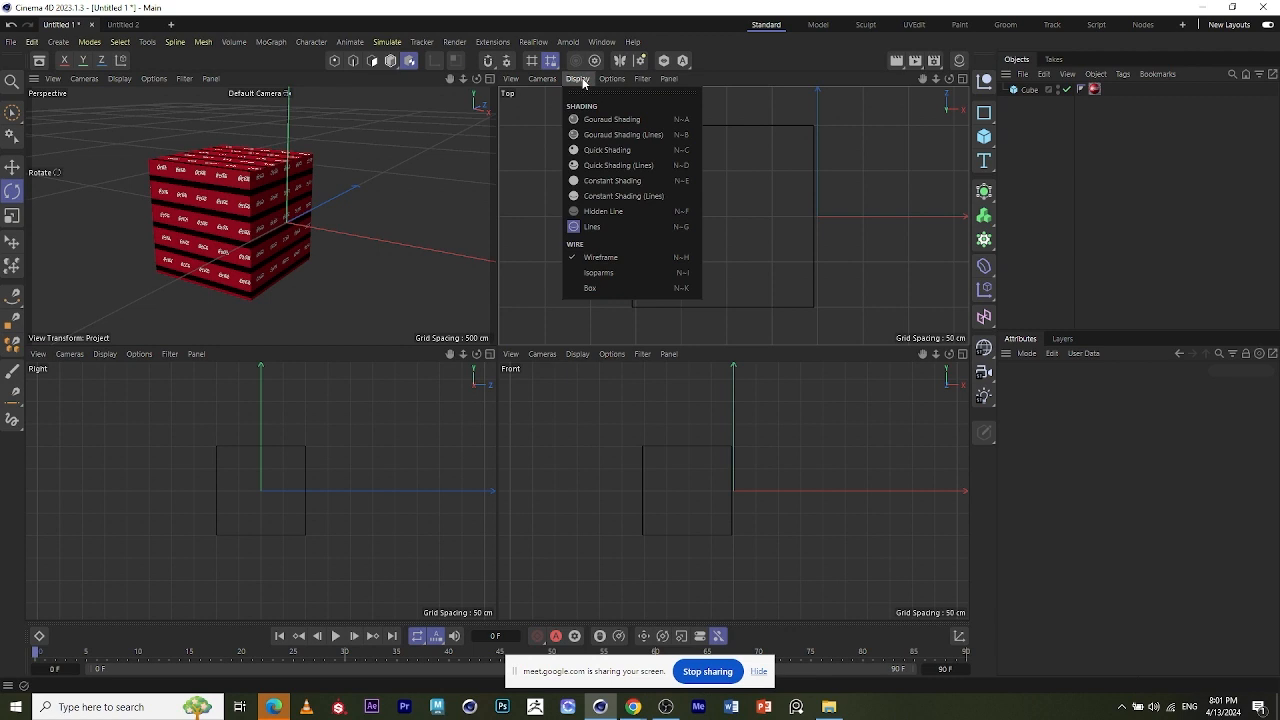
click(610, 118)
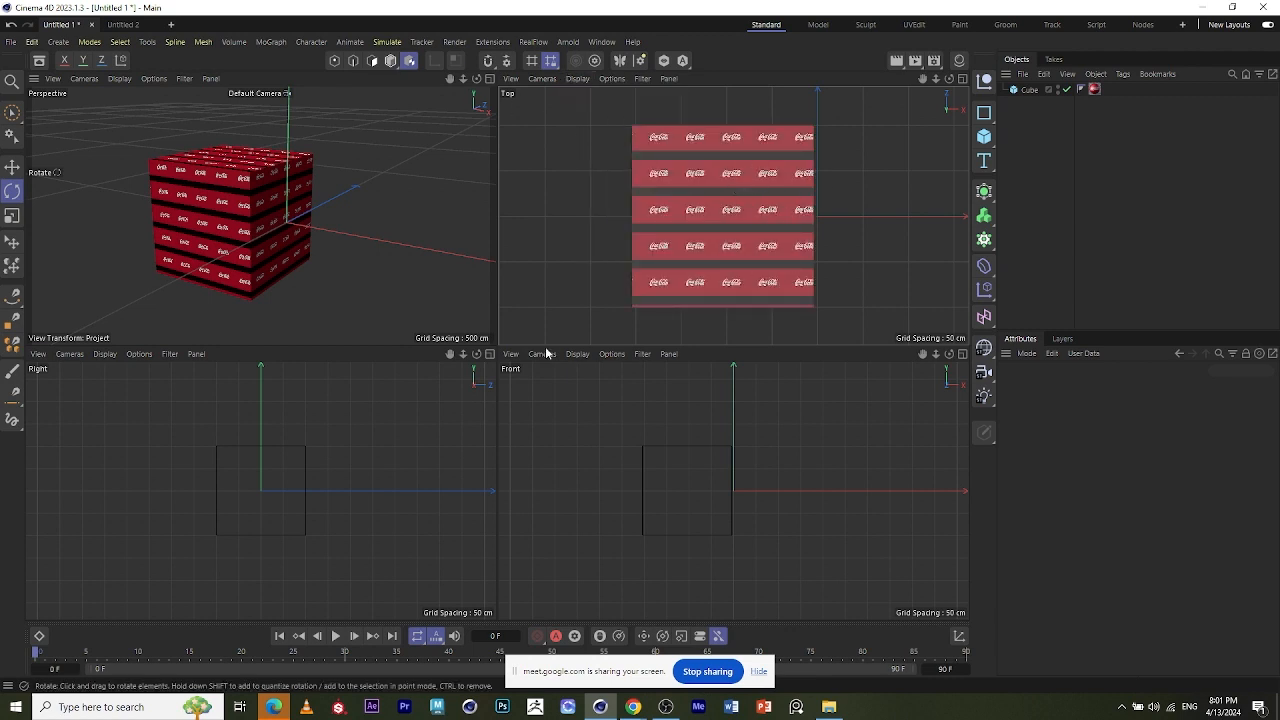
- Set the display mode of the front and right views to Gouraud Shading
click(579, 354)
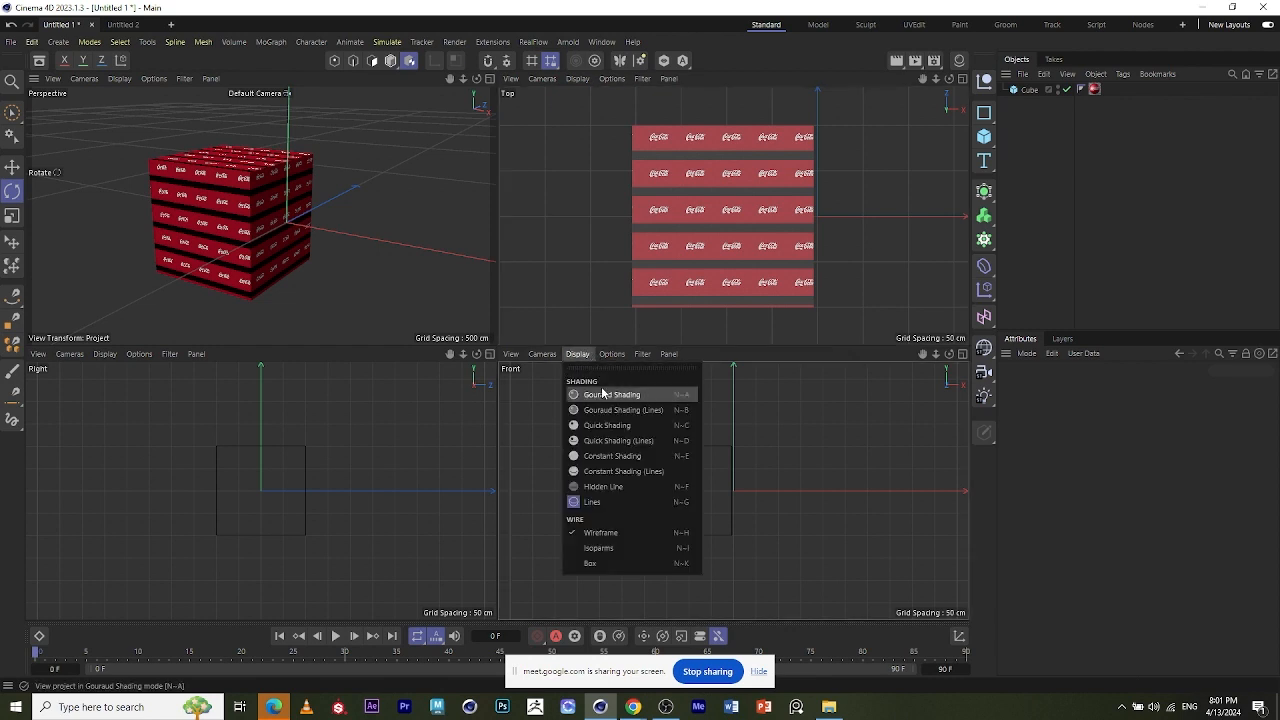
click(603, 394)
click(107, 355)
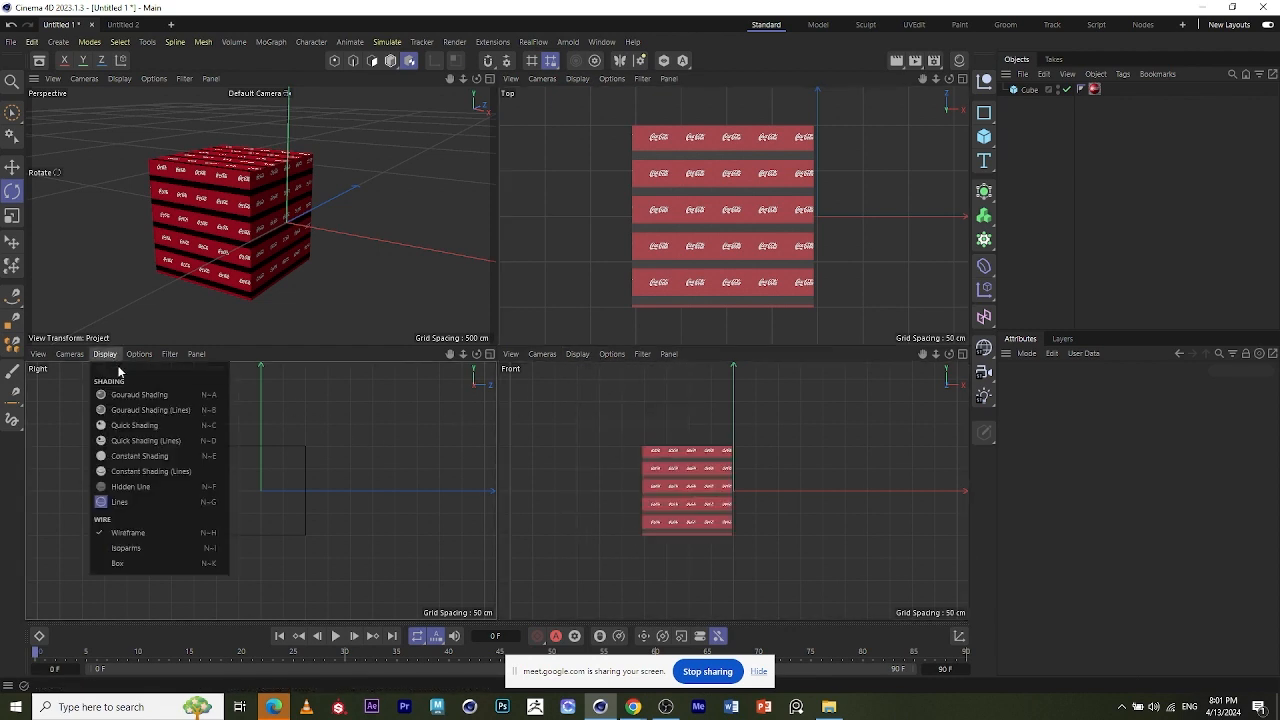
click(138, 394)
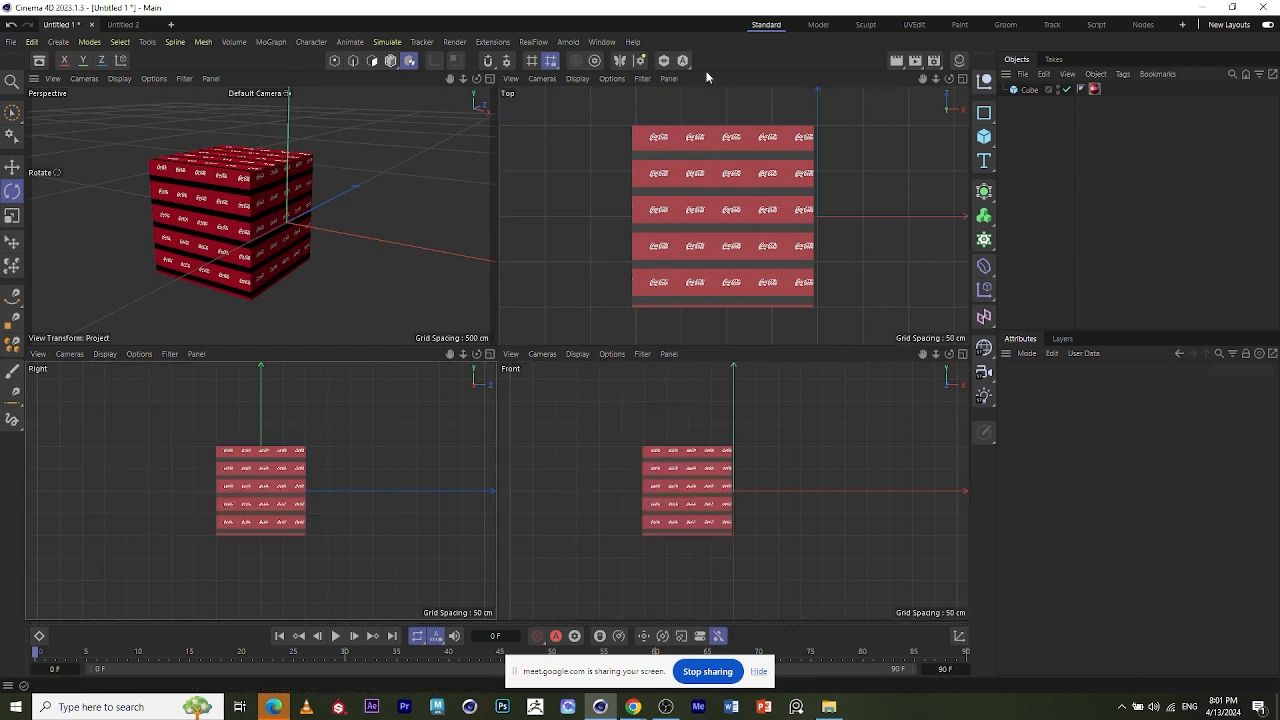
- Compare the cube's Coca-Cola texture up close in the front, right and top views
scroll(651, 468, up, 2)
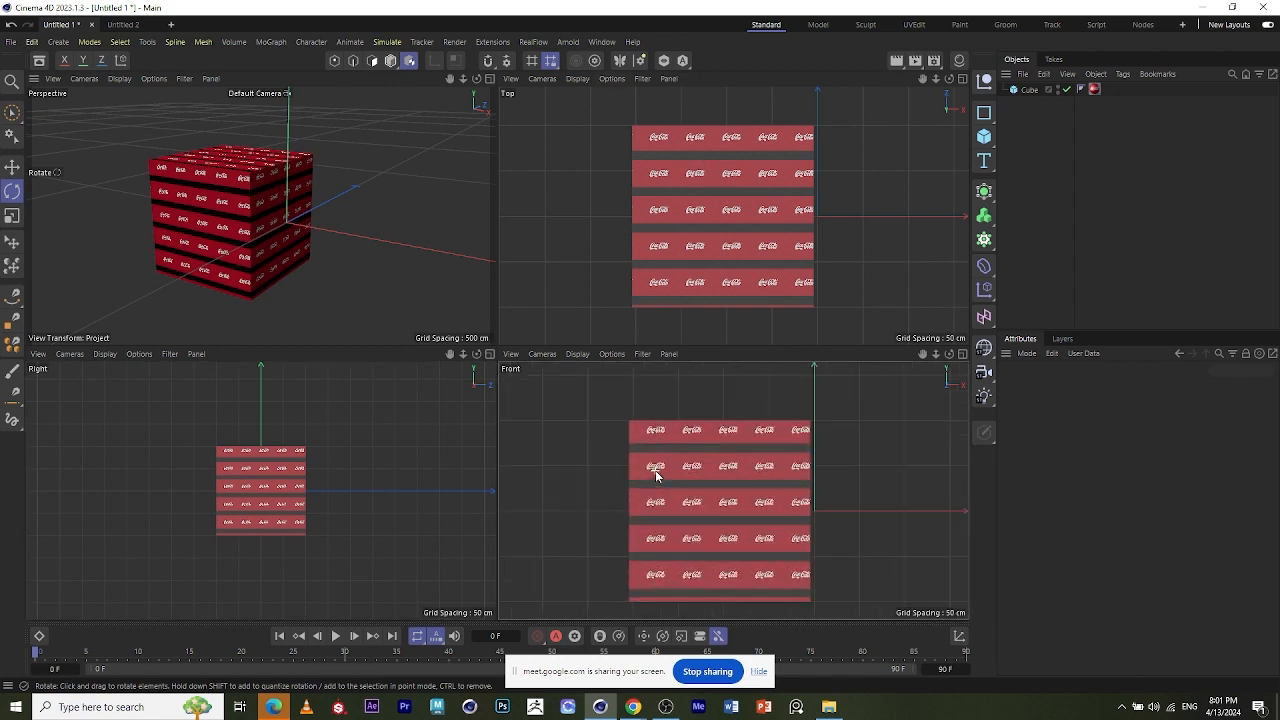
scroll(266, 466, down, 1)
scroll(266, 463, up, 2)
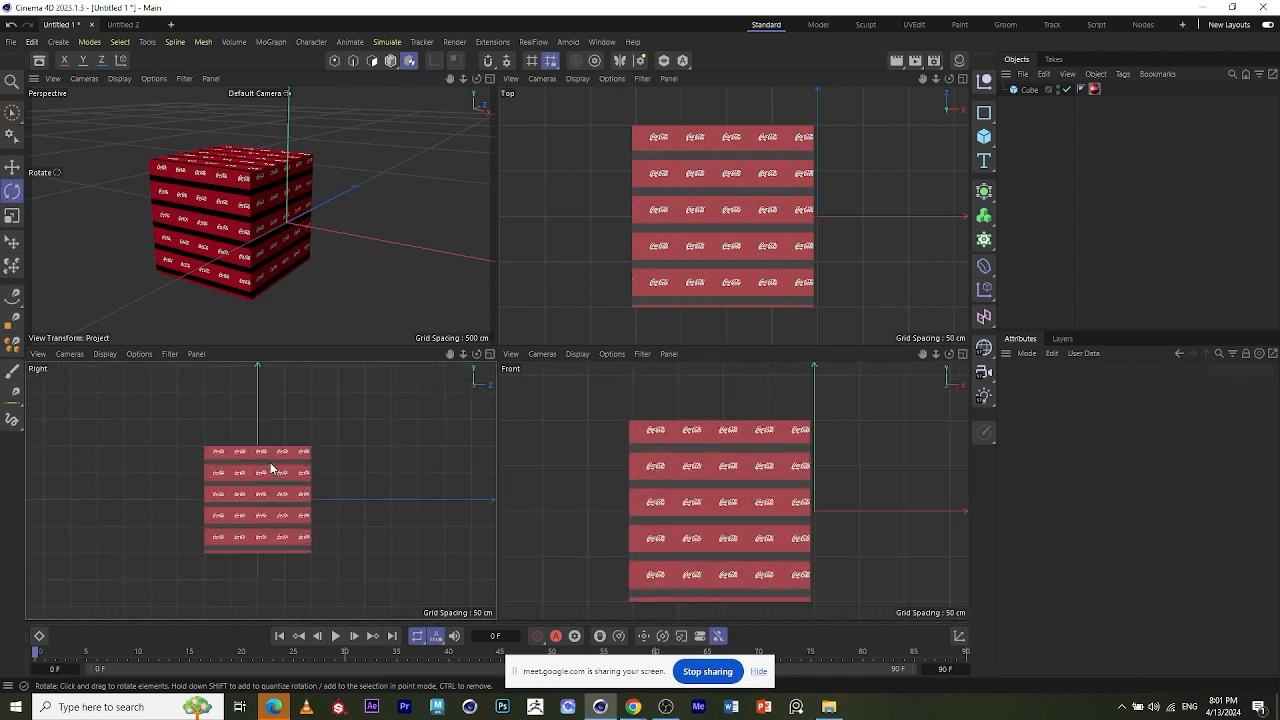
scroll(297, 522, up, 1)
scroll(240, 476, up, 1)
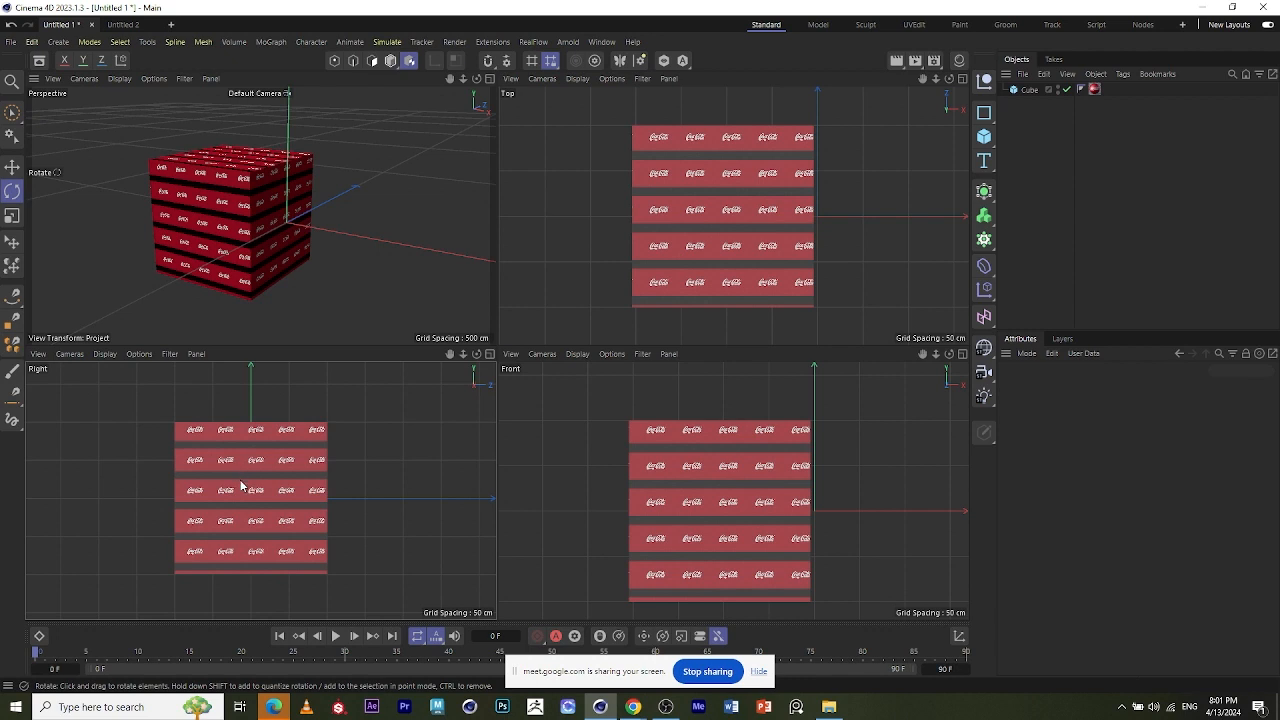
scroll(728, 427, down, 2)
scroll(727, 427, up, 1)
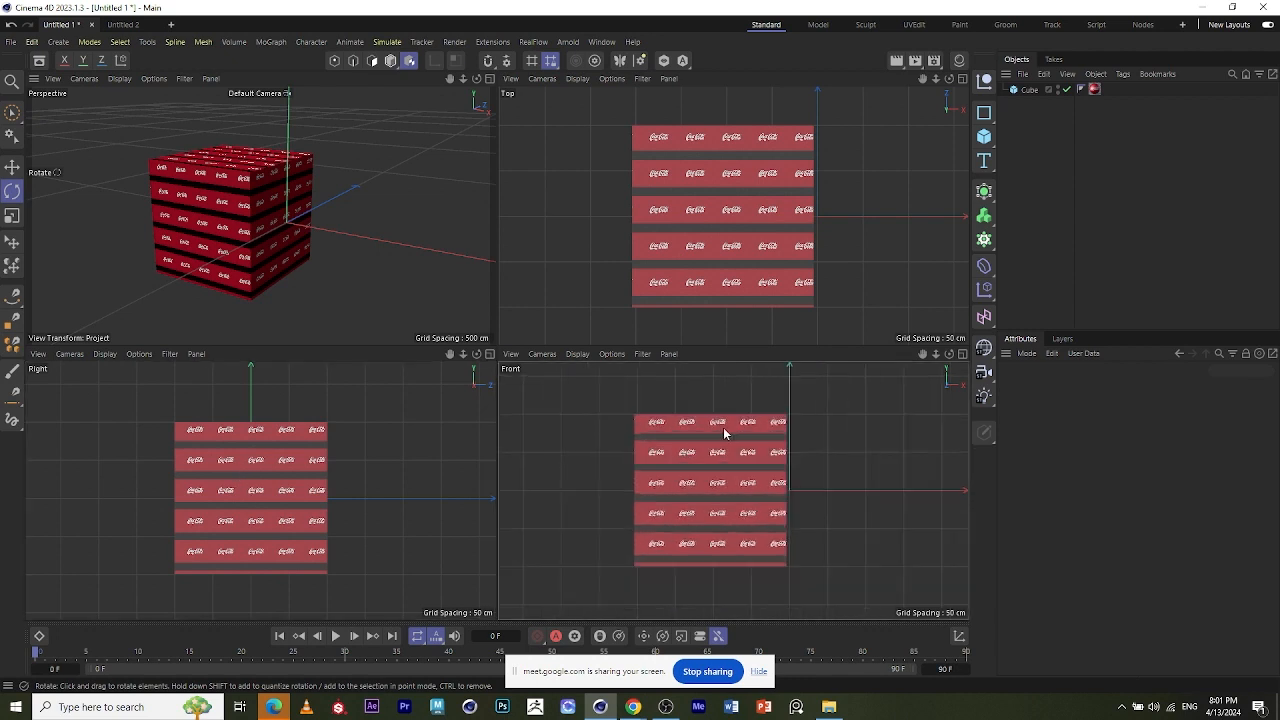
scroll(685, 449, down, 2)
scroll(704, 452, up, 1)
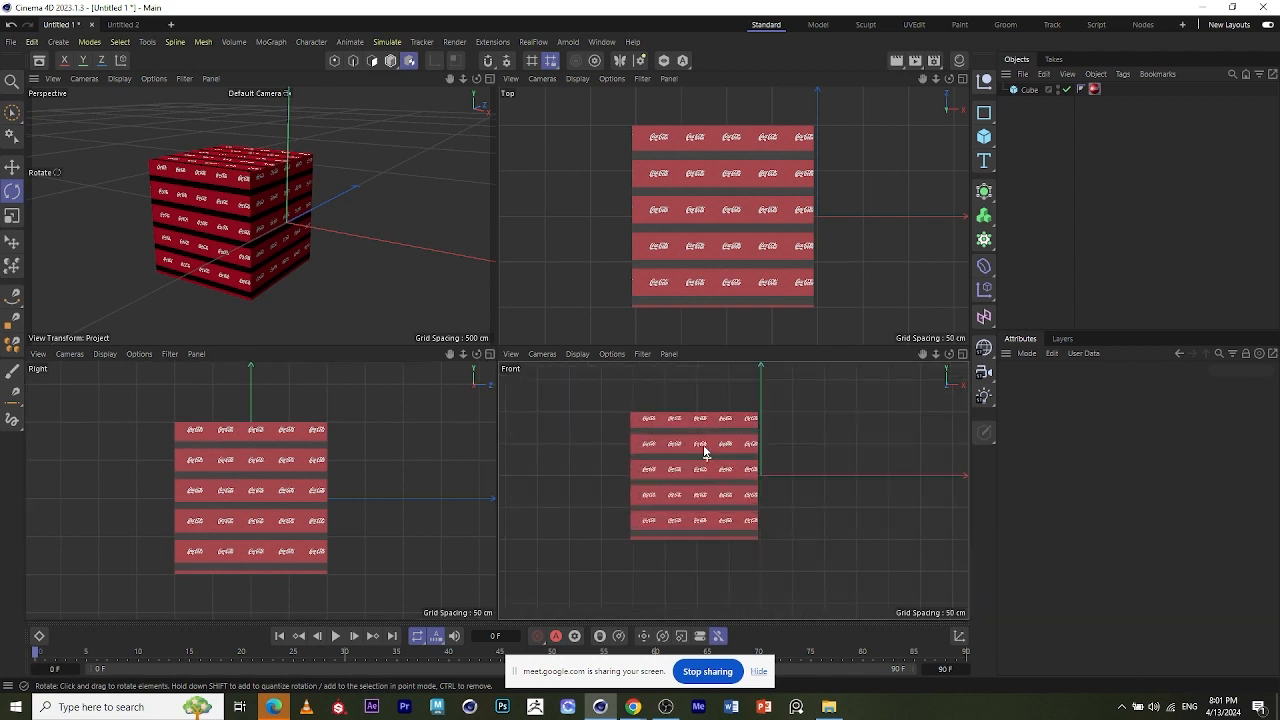
scroll(700, 425, up, 1)
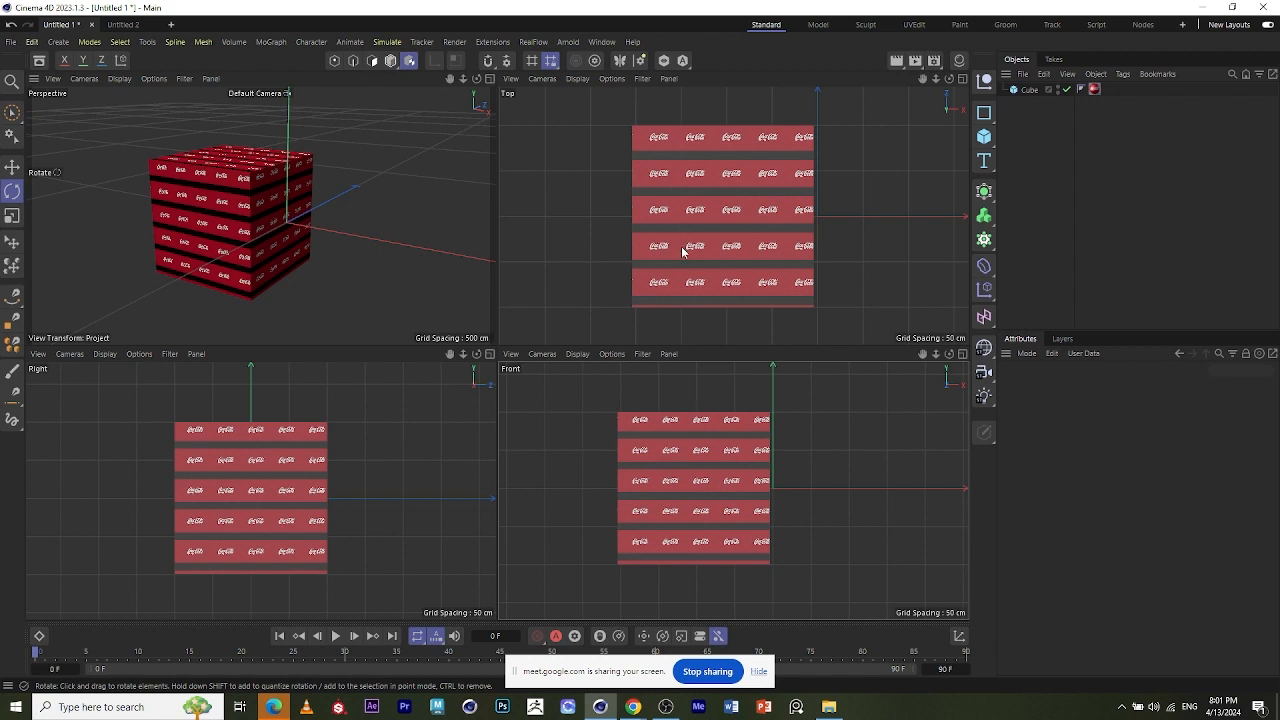
scroll(668, 246, down, 2)
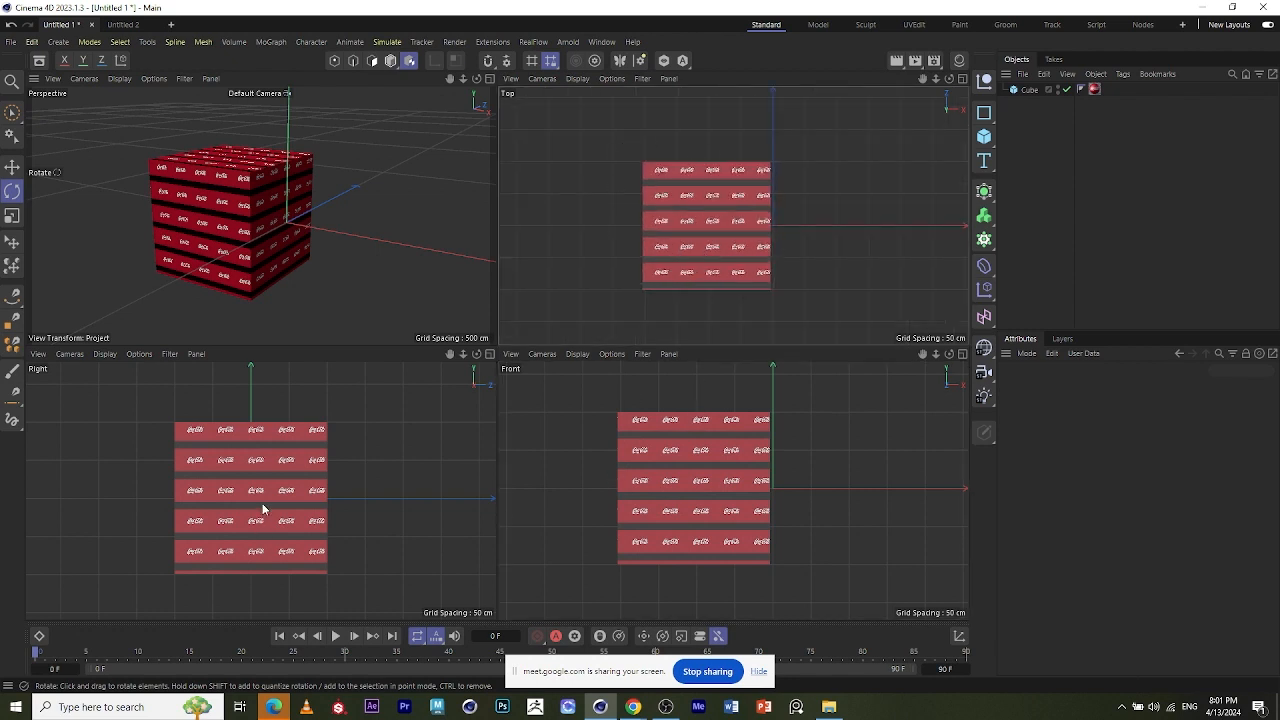
- Maximize the front view and the top view in turn, returning to the four-view layout after each
key(space)
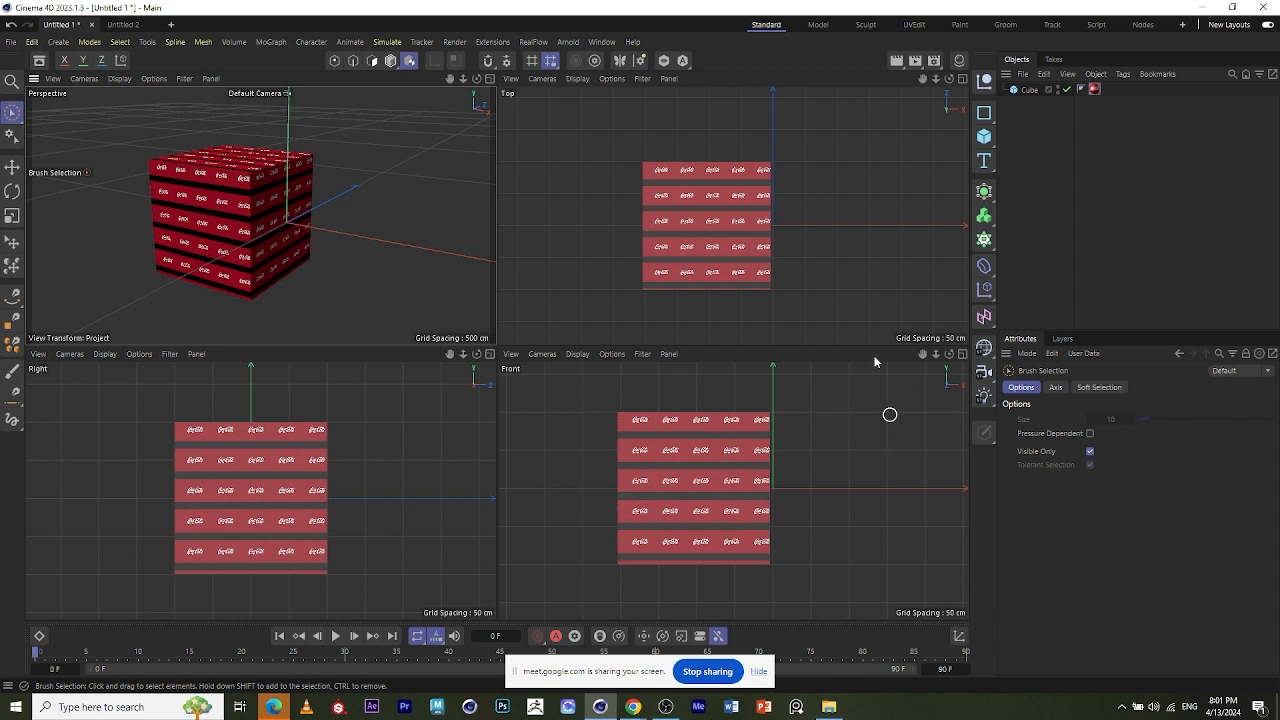
click(962, 358)
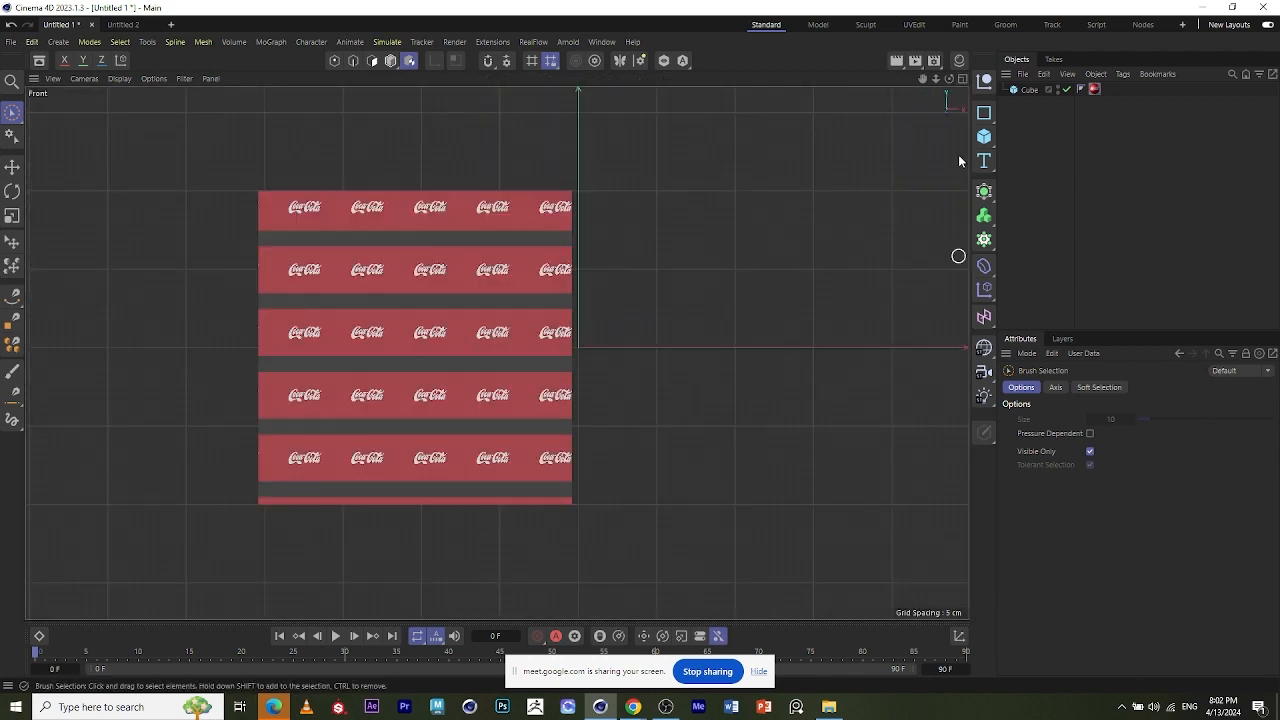
click(962, 79)
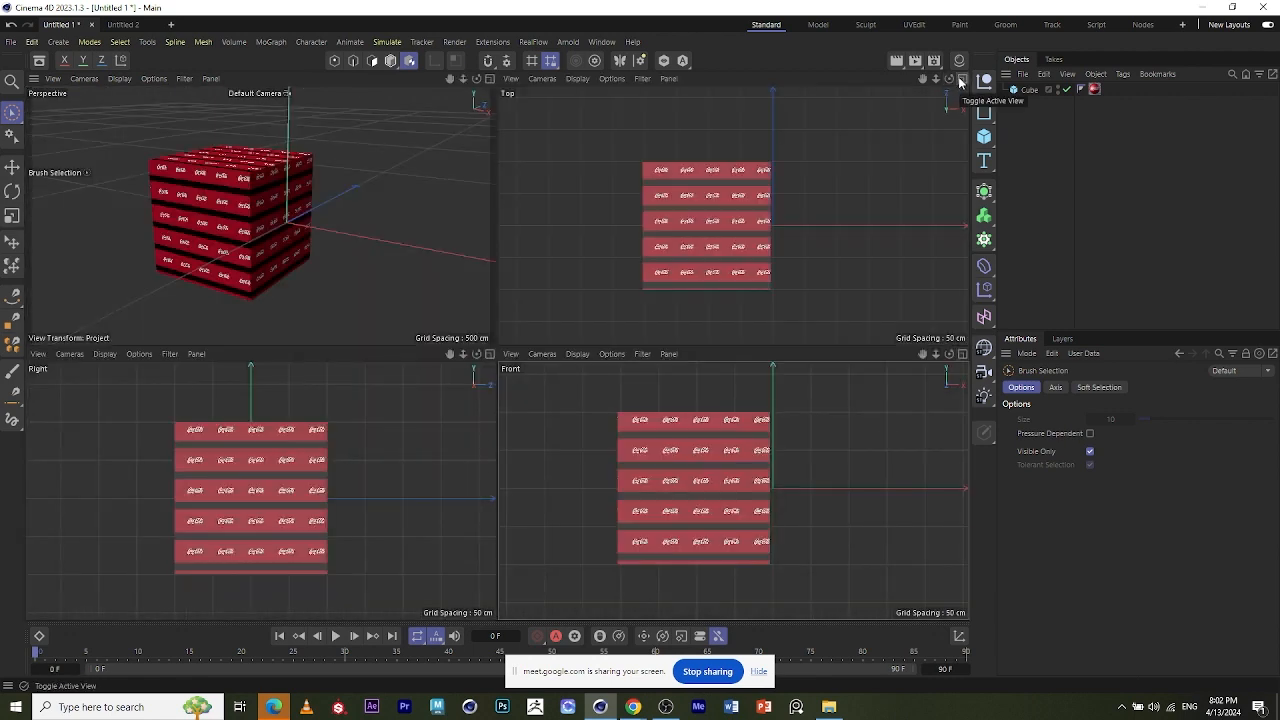
click(962, 79)
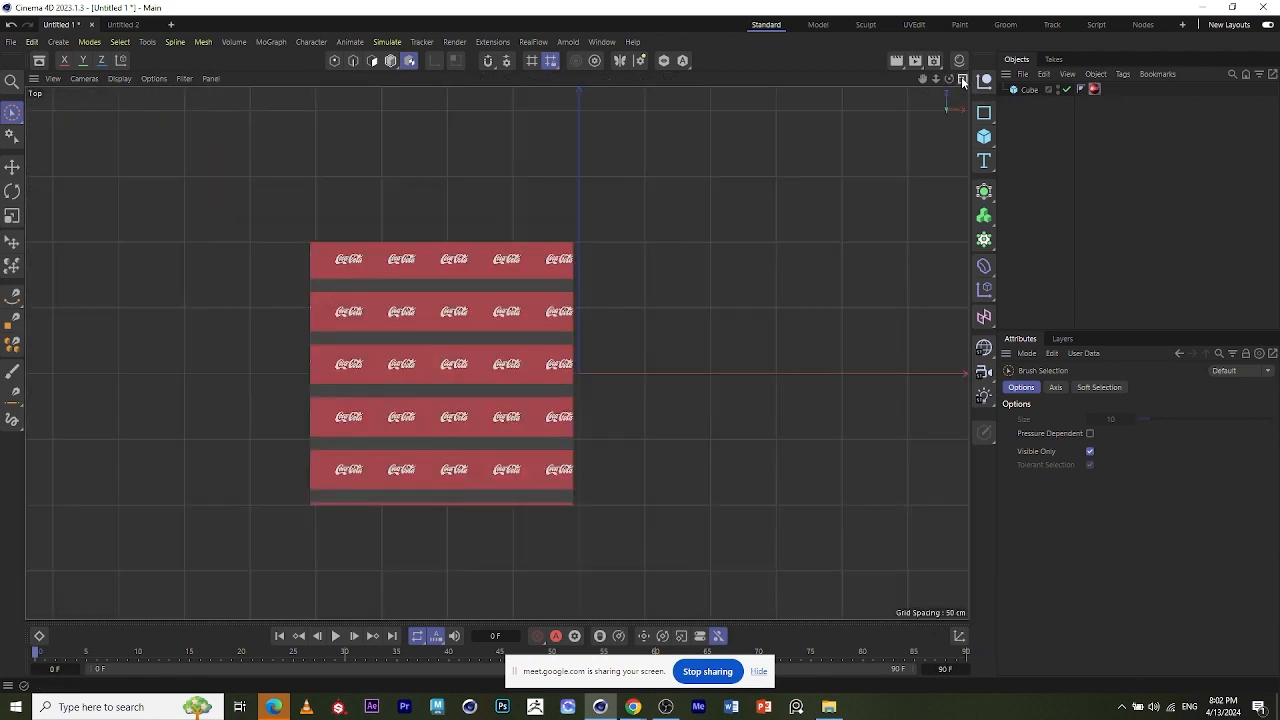
click(962, 79)
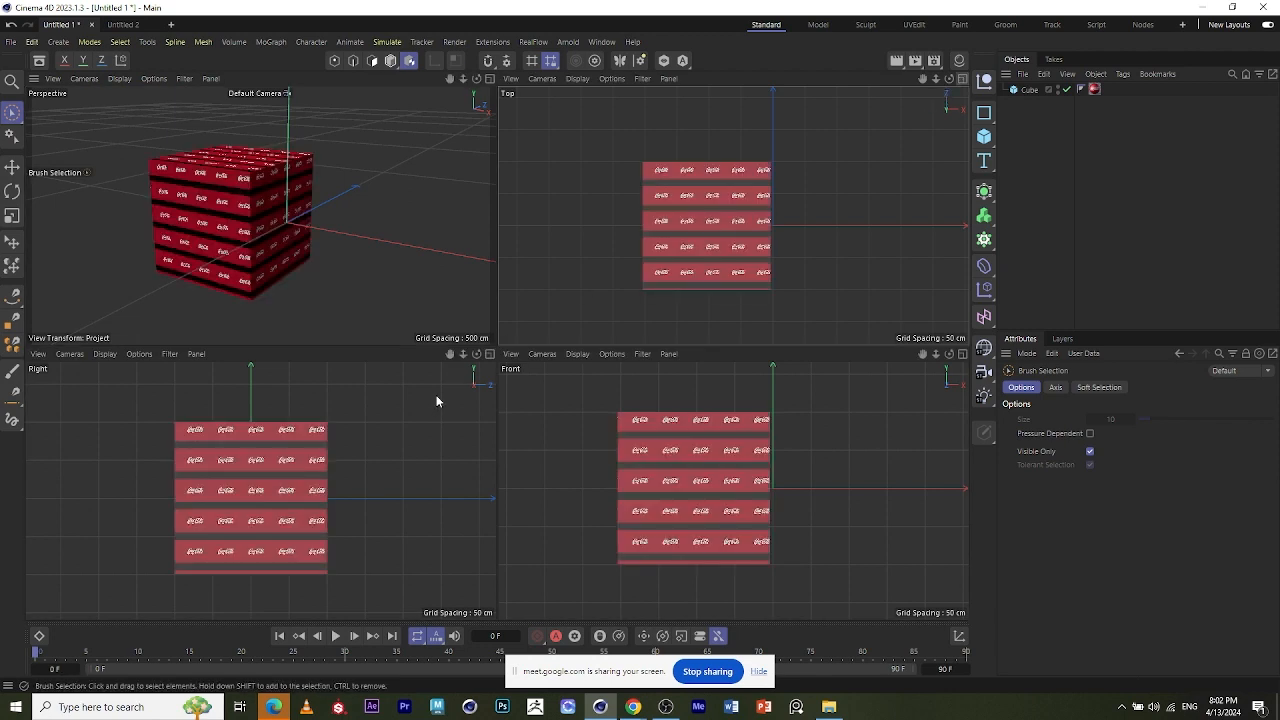
- Maximize the right and perspective views in turn, returning to the four-view layout after each, and check the cube in the top view
click(490, 354)
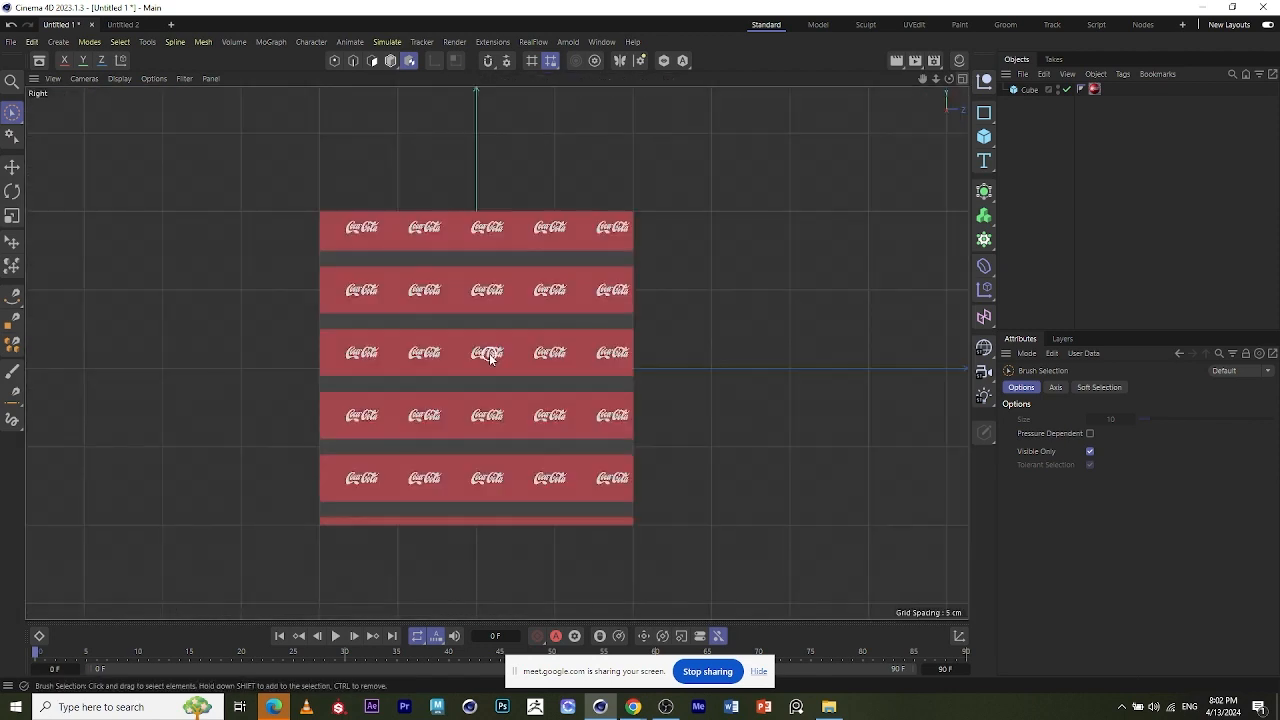
click(962, 79)
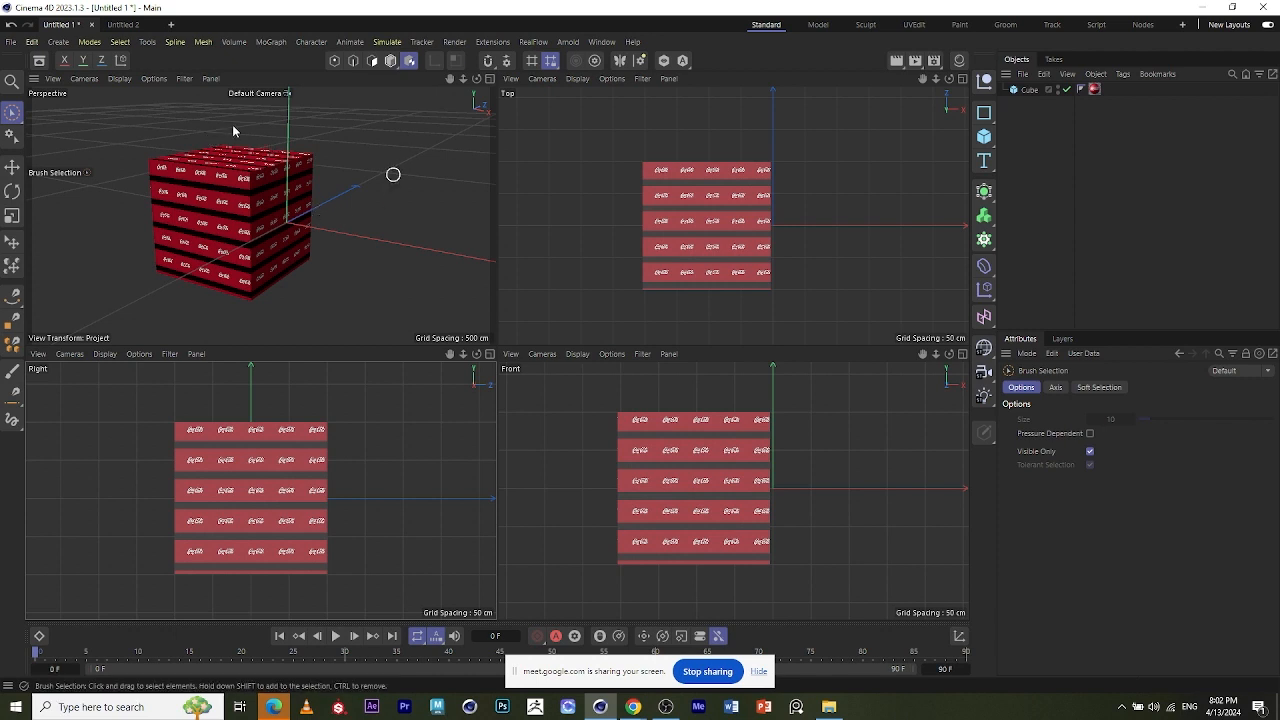
click(489, 78)
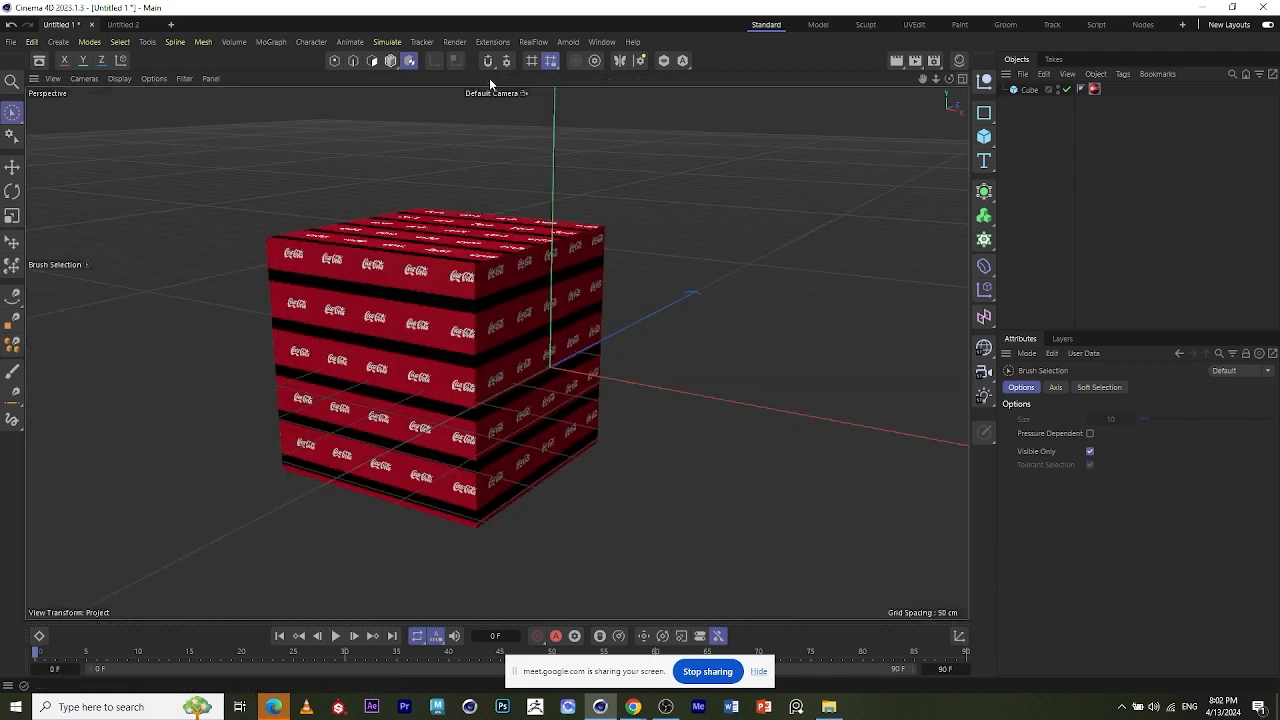
click(962, 79)
scroll(694, 204, down, 5)
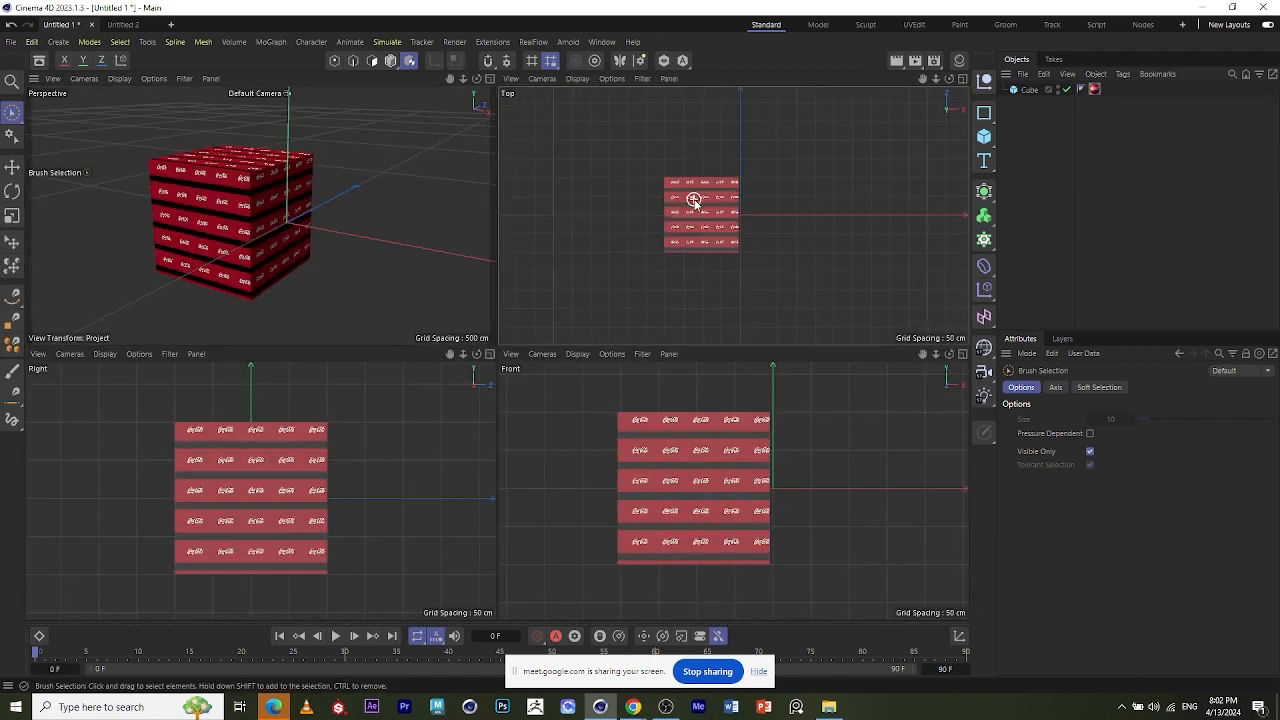
scroll(695, 202, up, 2)
scroll(697, 202, up, 2)
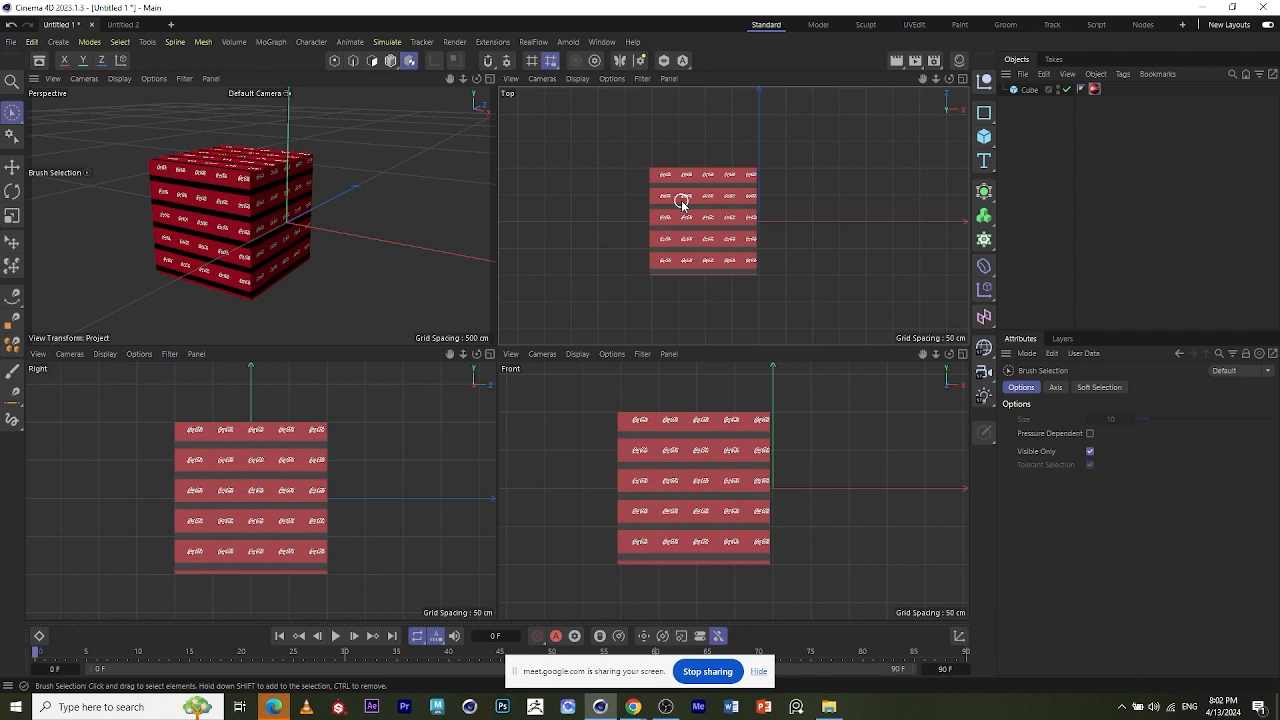
- Show the perspective view and the top view full-size in turn and examine the cube's Coca-Cola tiling up close from the top
key(F1)
scroll(632, 306, down, 2)
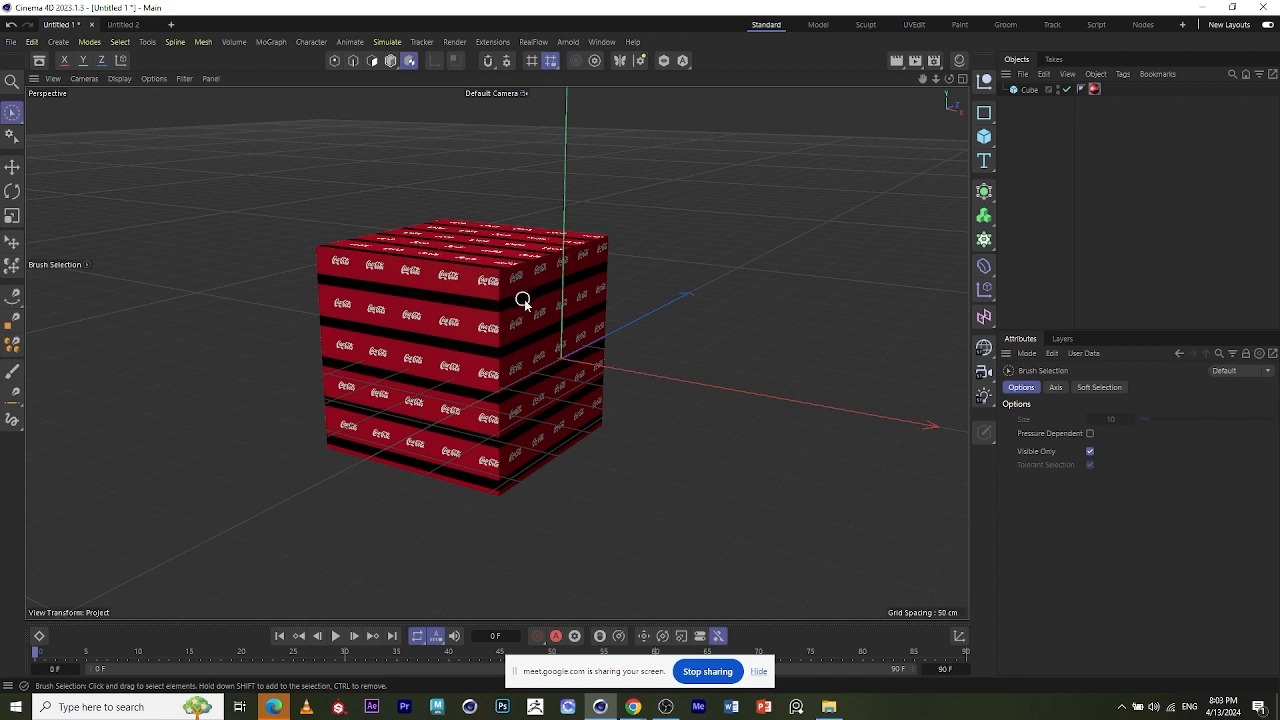
key(F2)
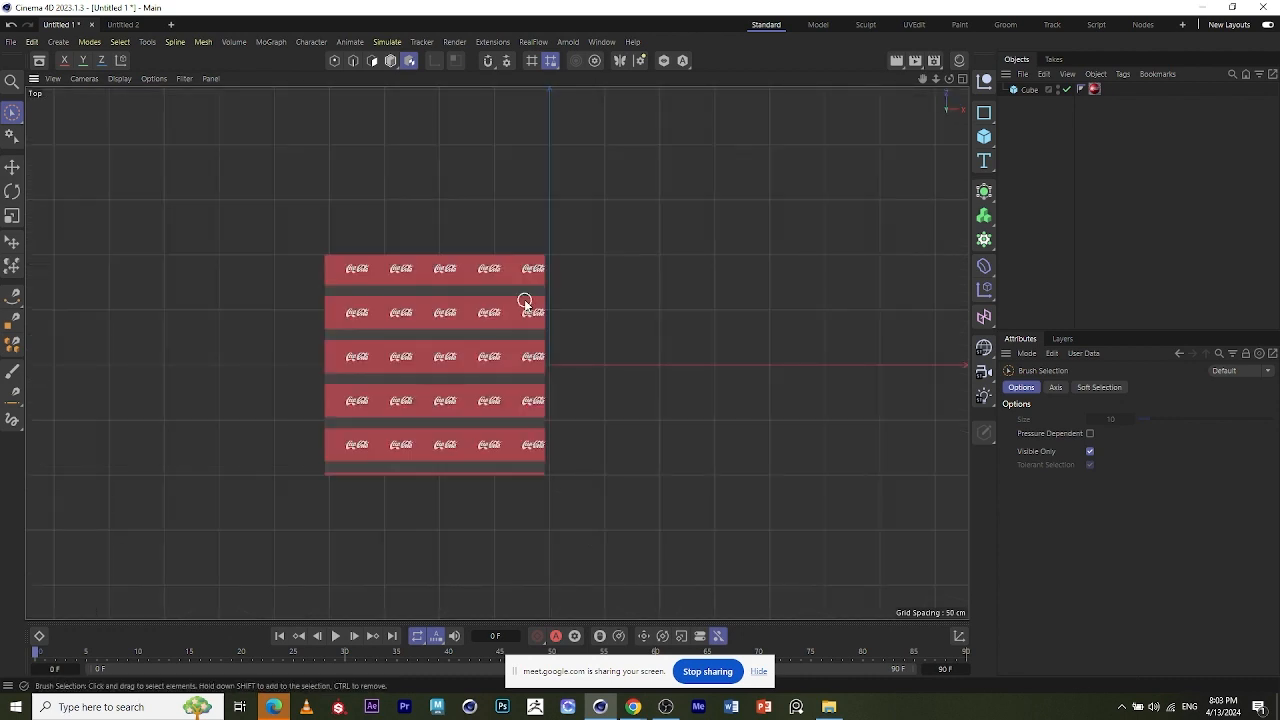
scroll(420, 334, up, 5)
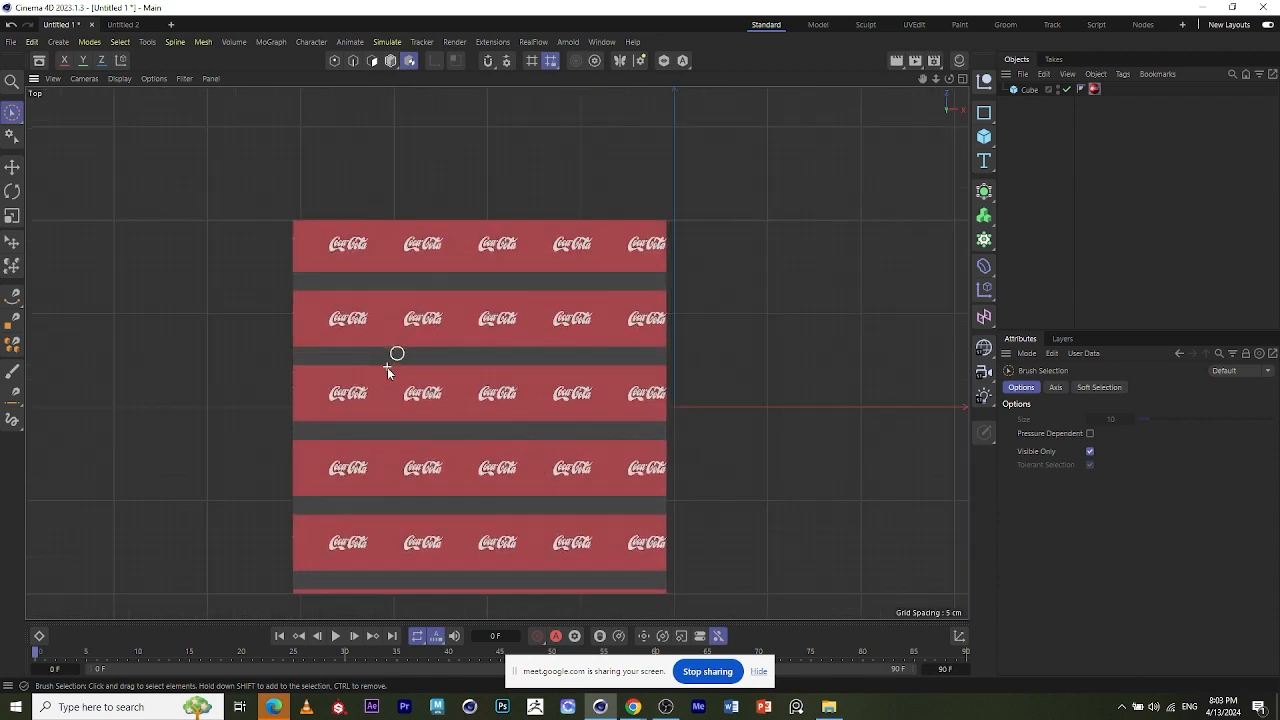
scroll(471, 280, down, 4)
scroll(405, 287, up, 2)
scroll(357, 260, up, 3)
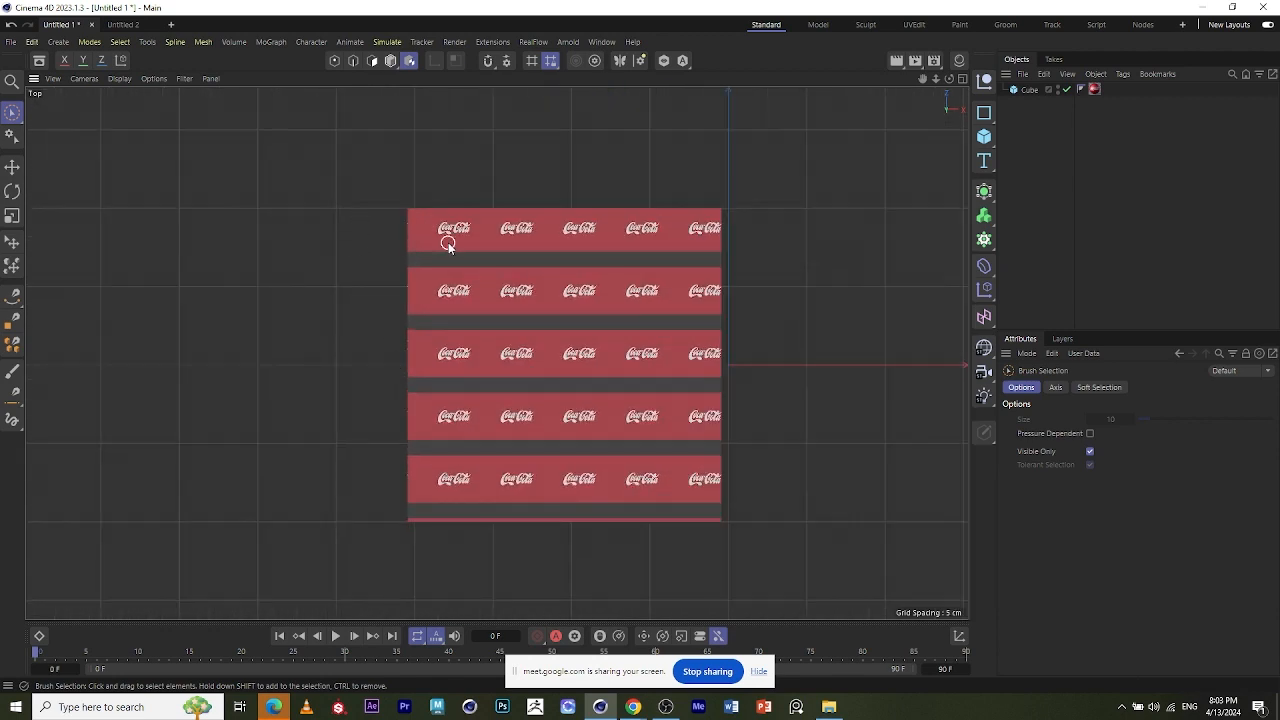
scroll(500, 285, down, 3)
scroll(545, 300, up, 1)
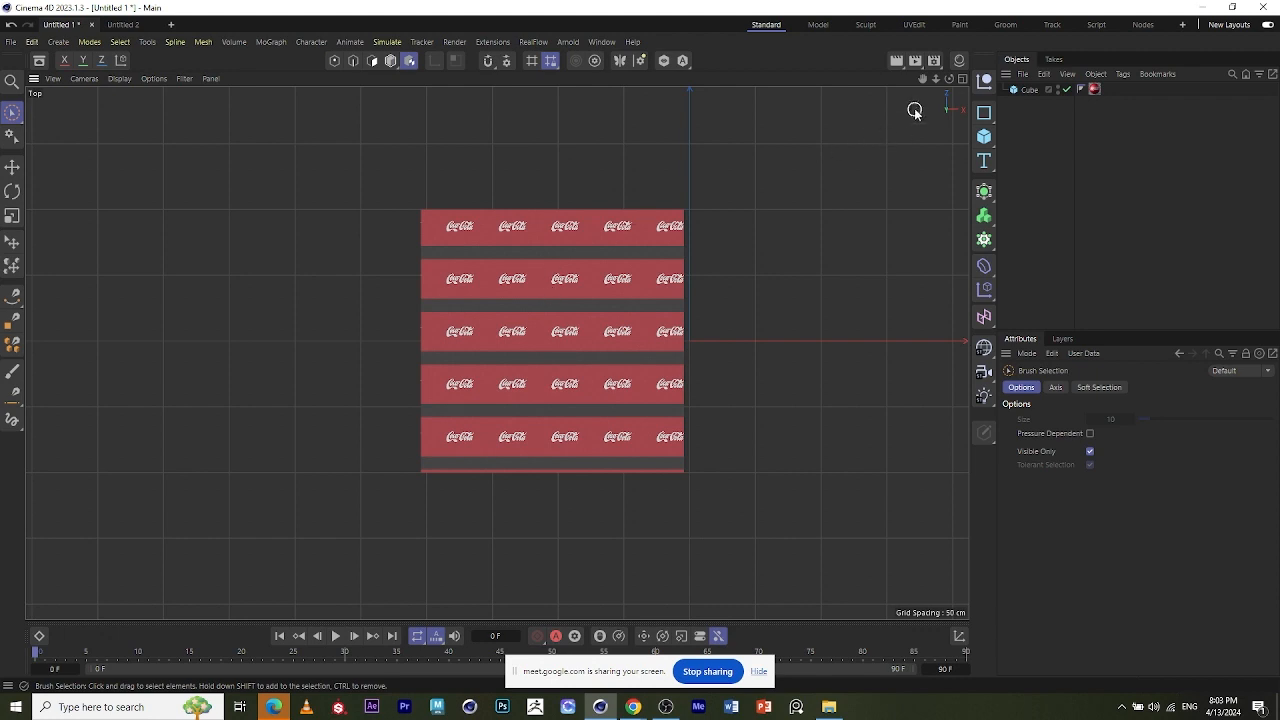
- Return from the full-size top view to the four-view layout and maximize the perspective view
click(964, 82)
click(963, 82)
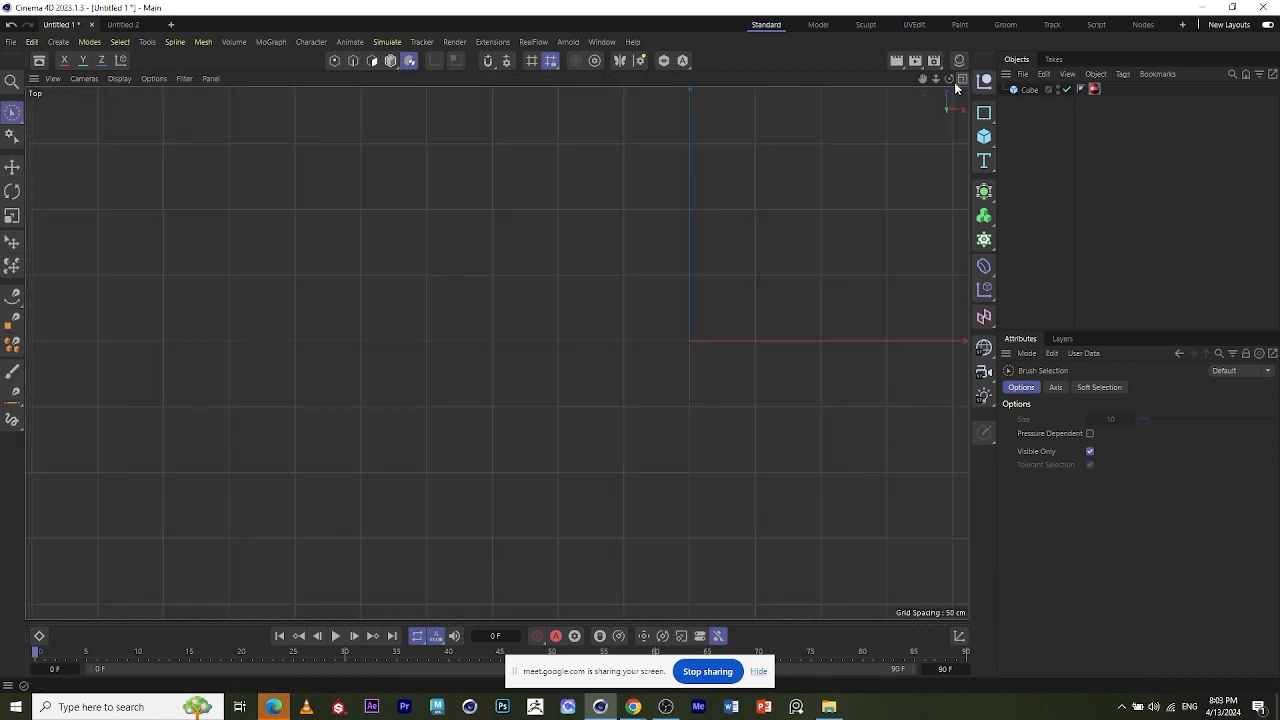
scroll(538, 221, down, 3)
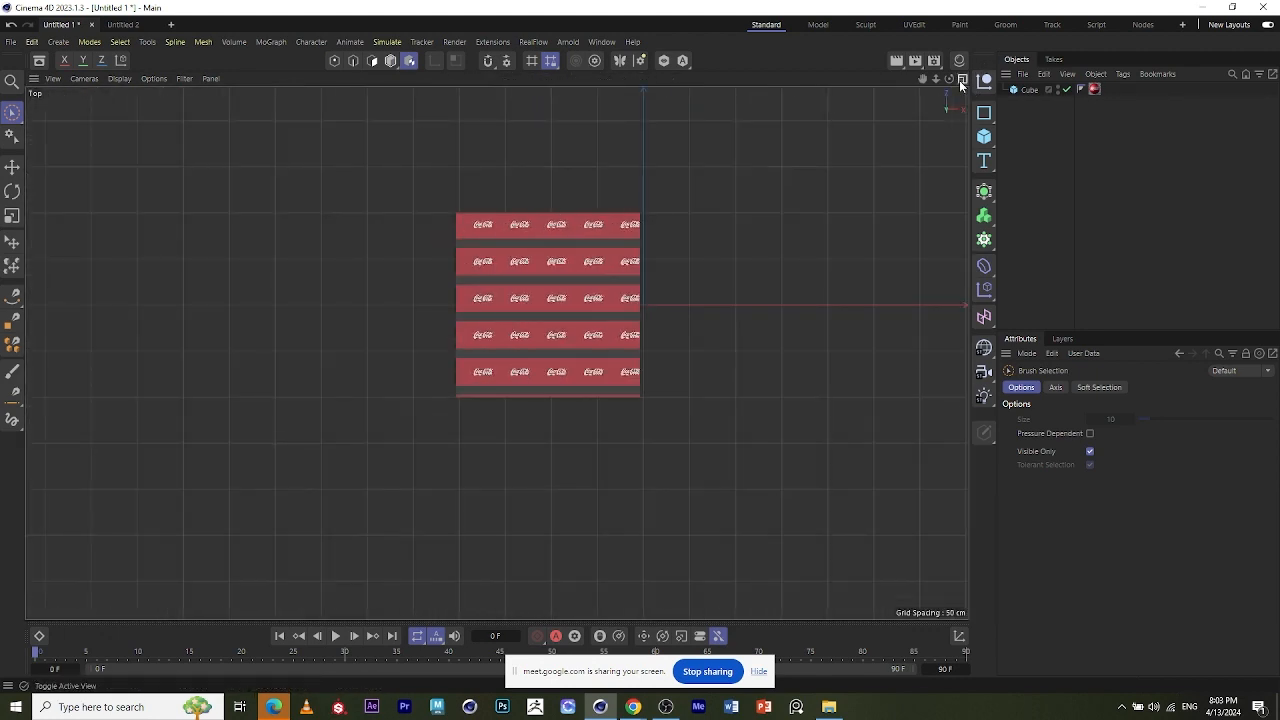
click(960, 80)
click(490, 79)
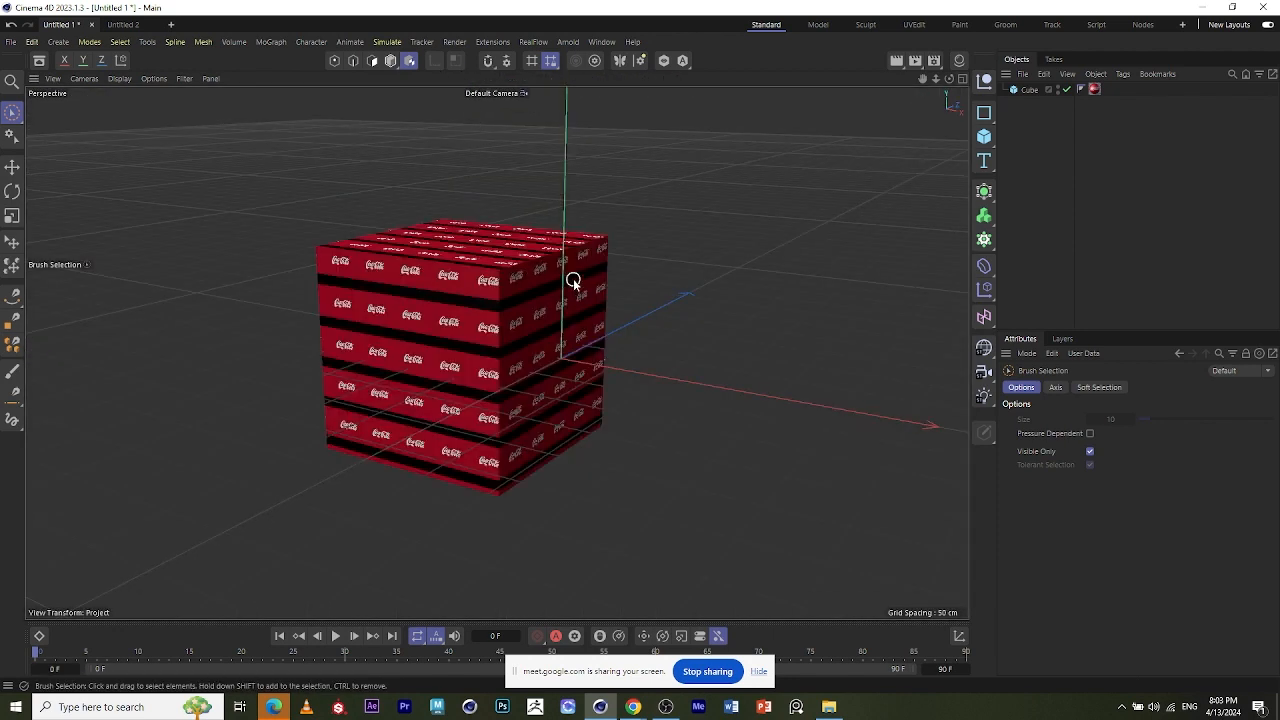
- Show the top and right views full-size in turn, restore the four-view layout and activate the Rotate tool
key(F2)
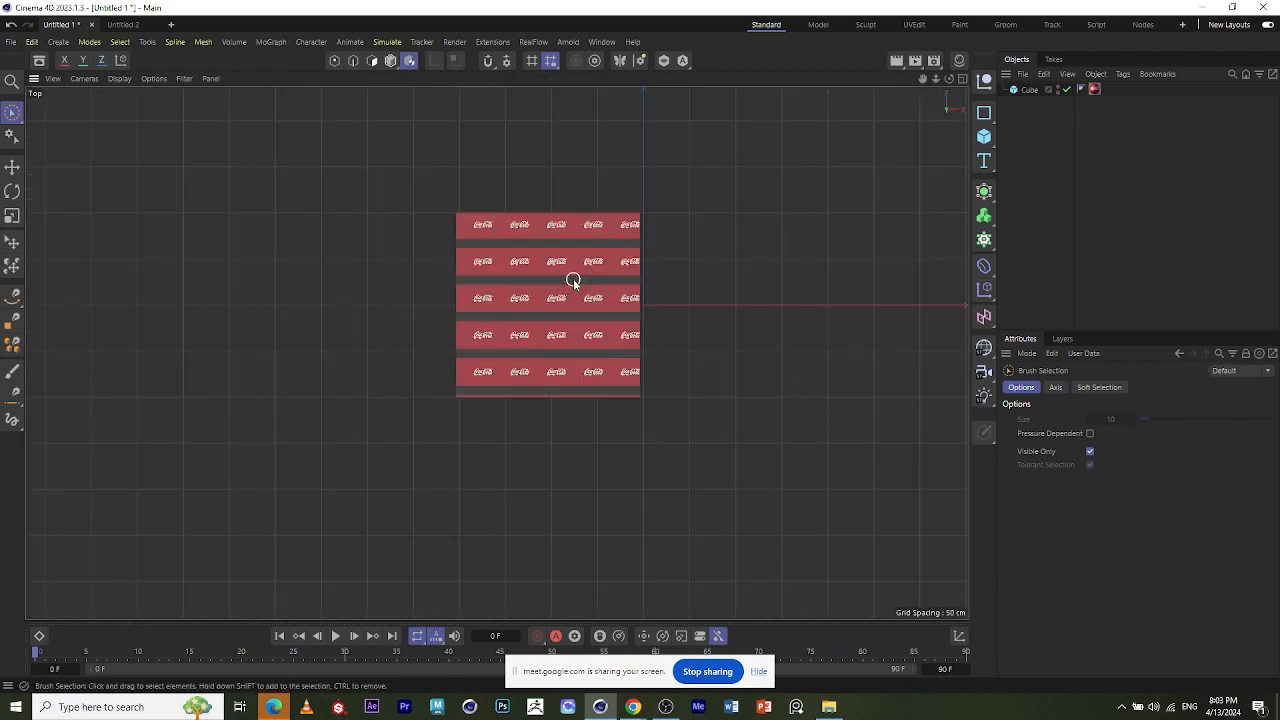
key(F3)
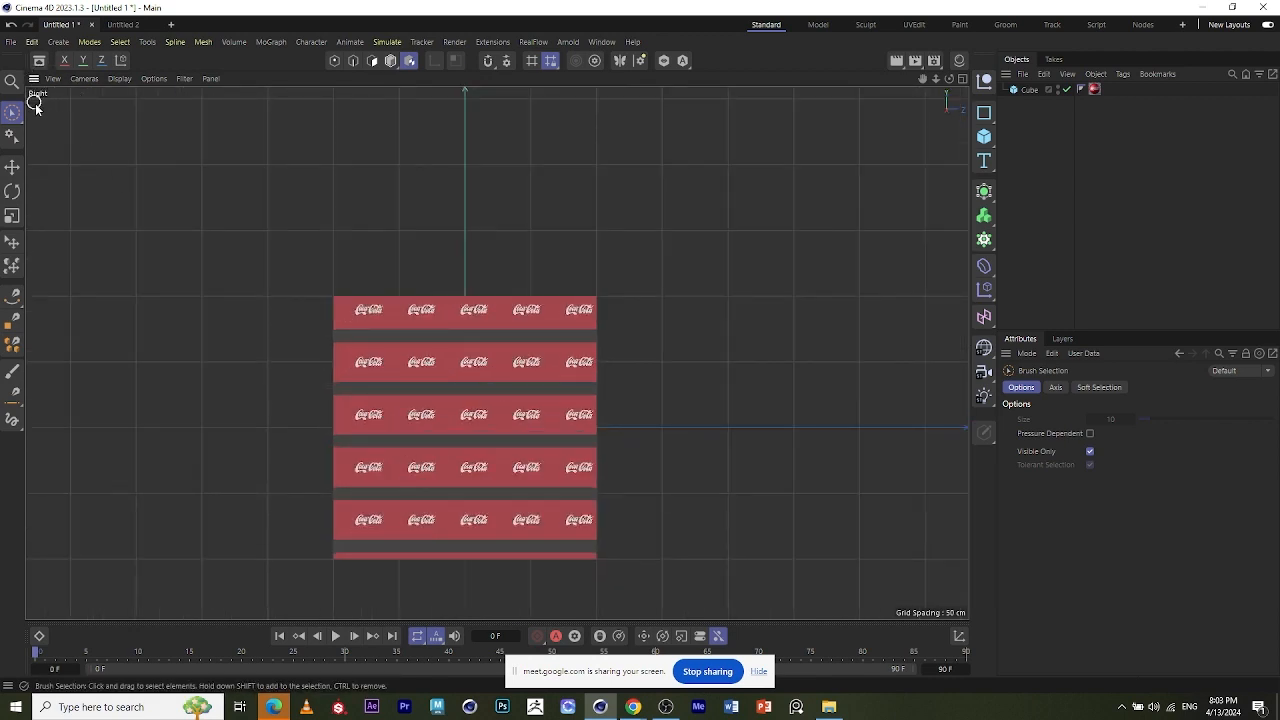
key(F5)
key(F6)
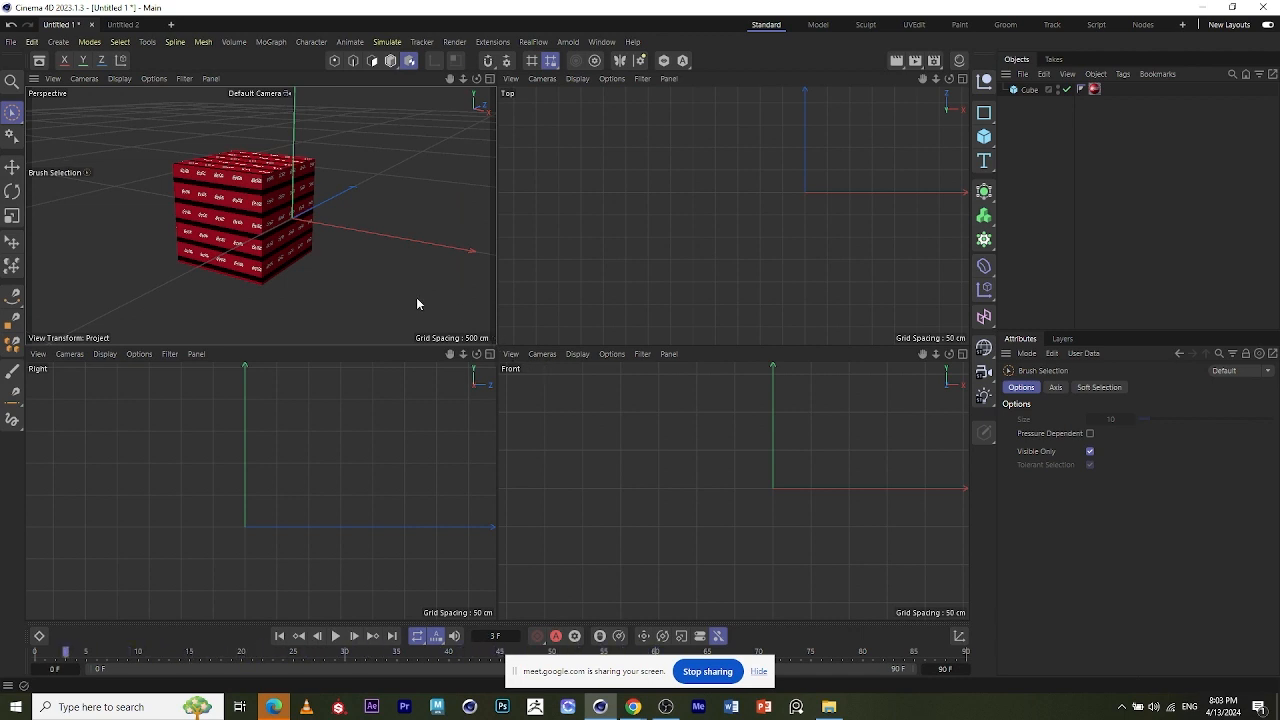
key(r)
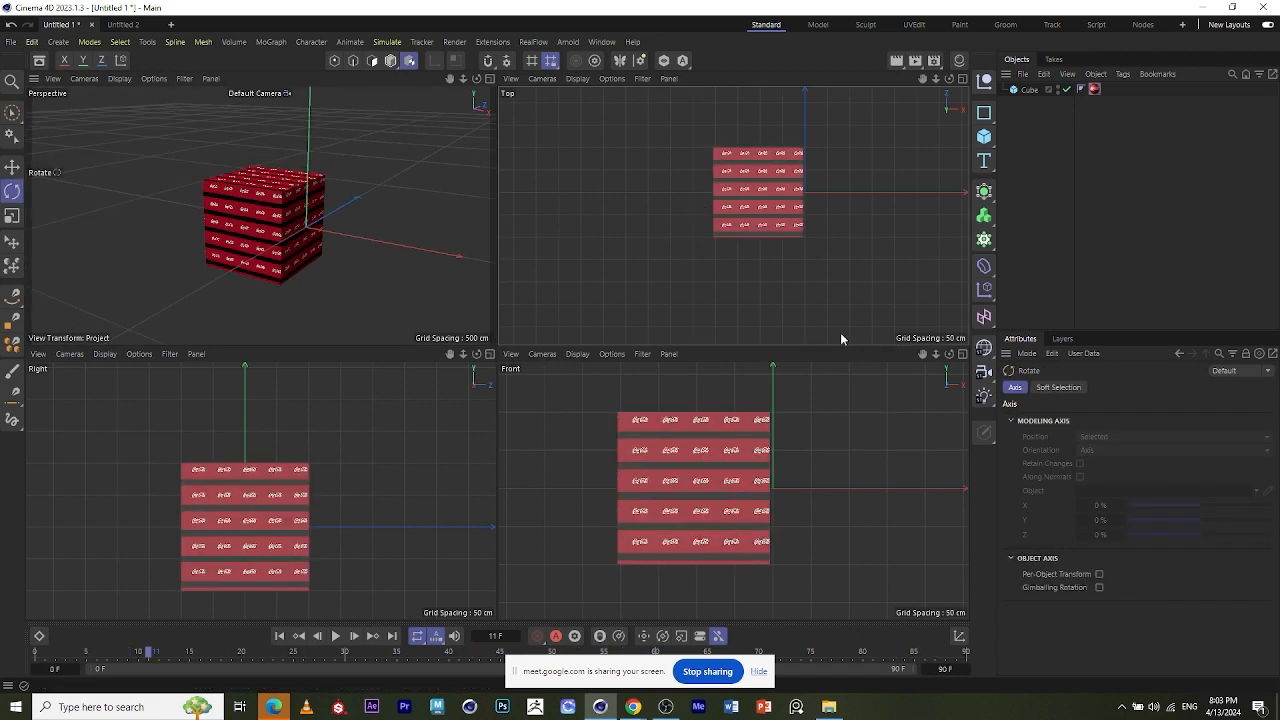
- Maximize the perspective view on the textured cube and switch its camera projection to Left
click(489, 80)
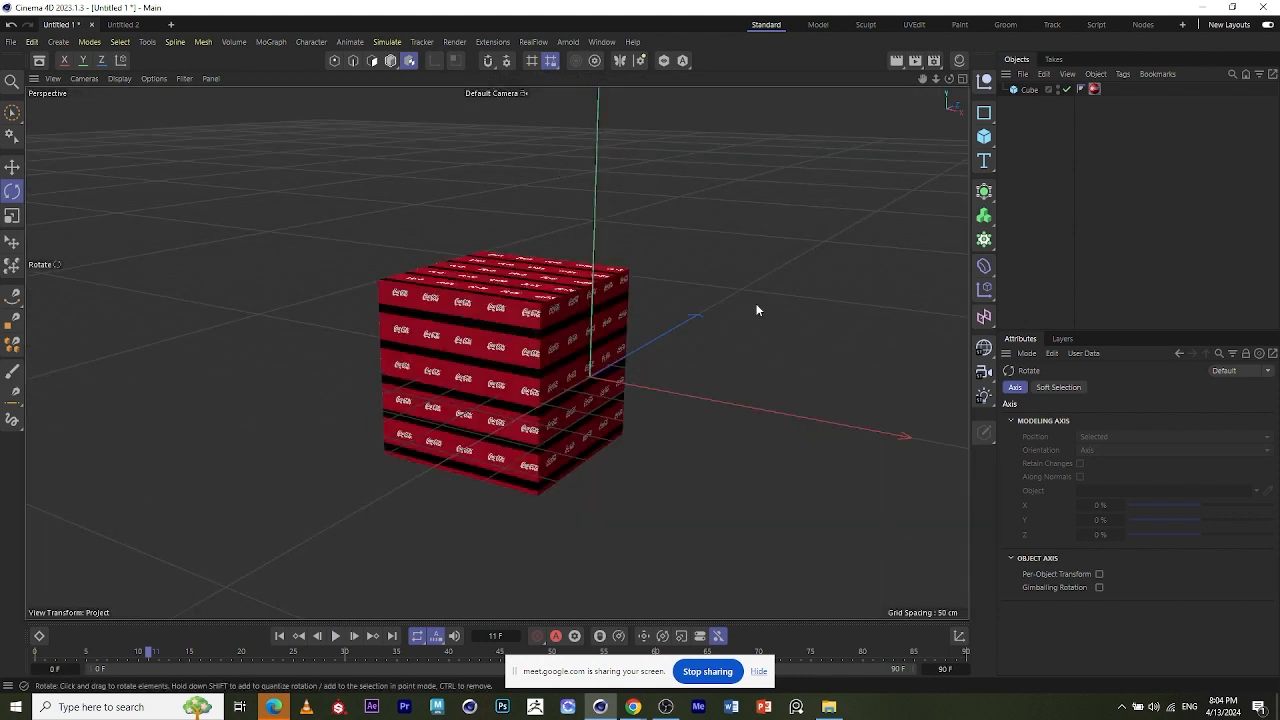
scroll(757, 310, up, 3)
click(78, 79)
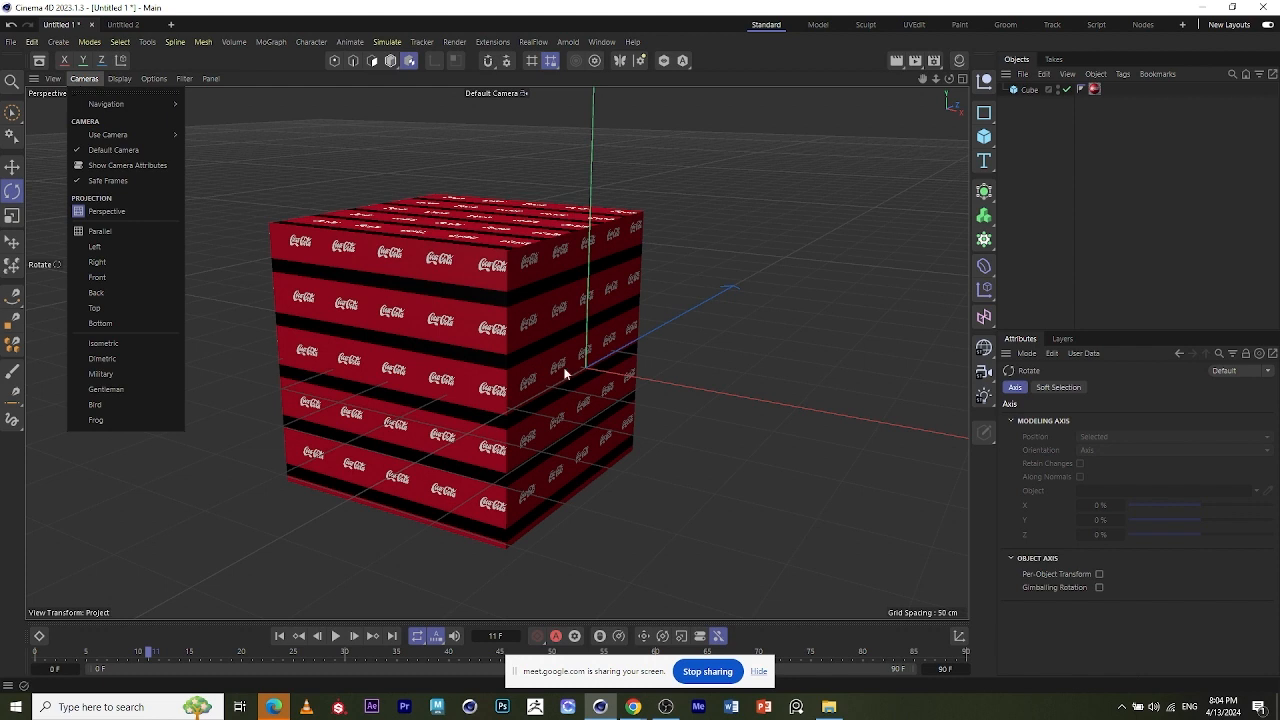
click(288, 134)
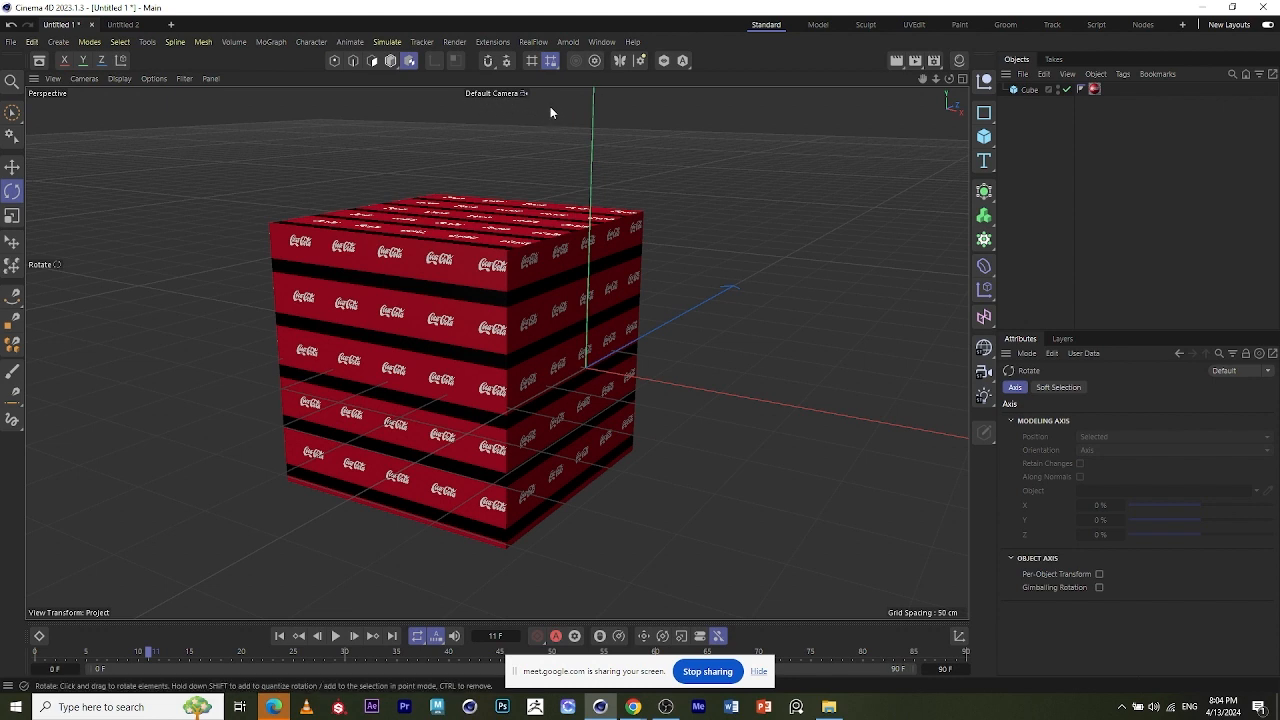
click(83, 79)
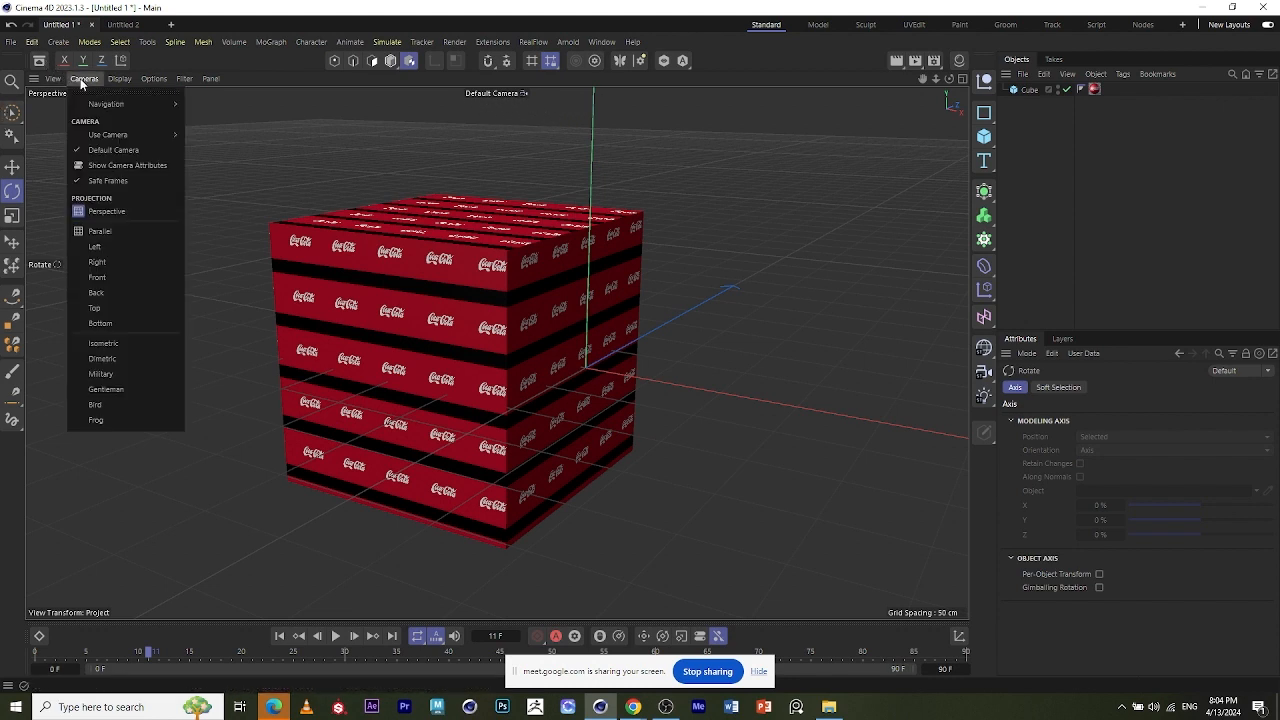
mouse_move(106, 104)
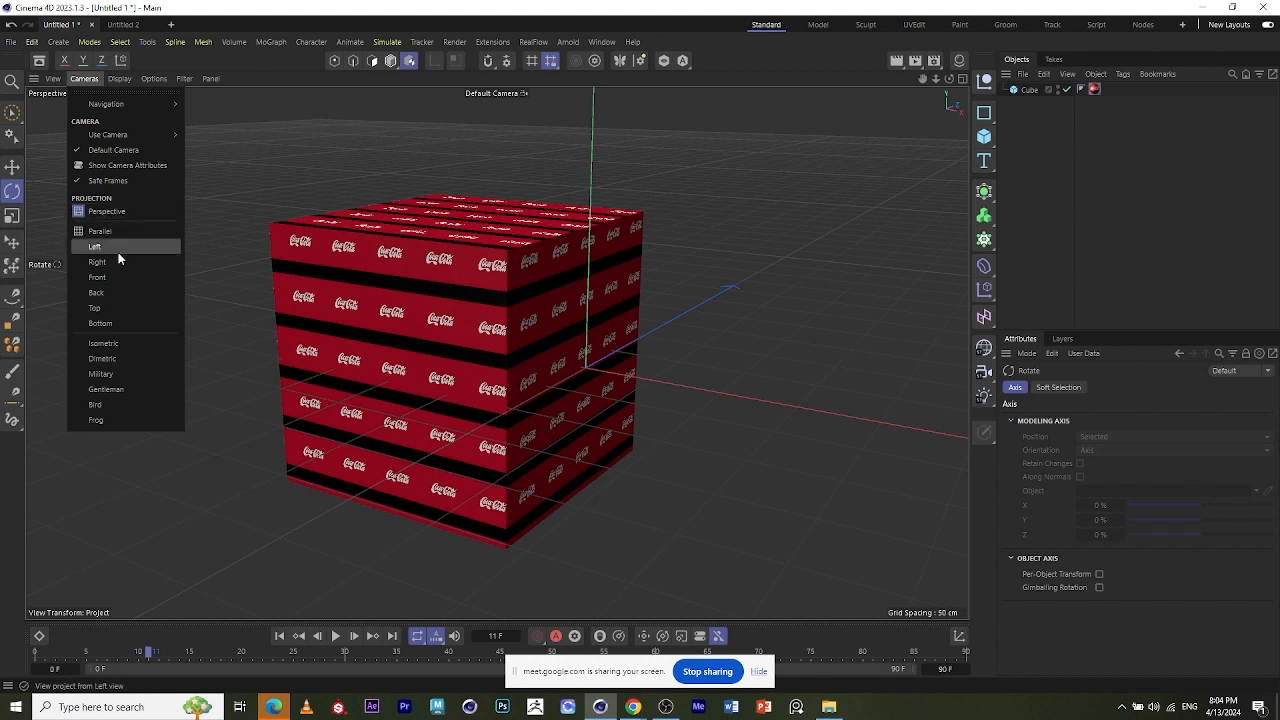
click(118, 250)
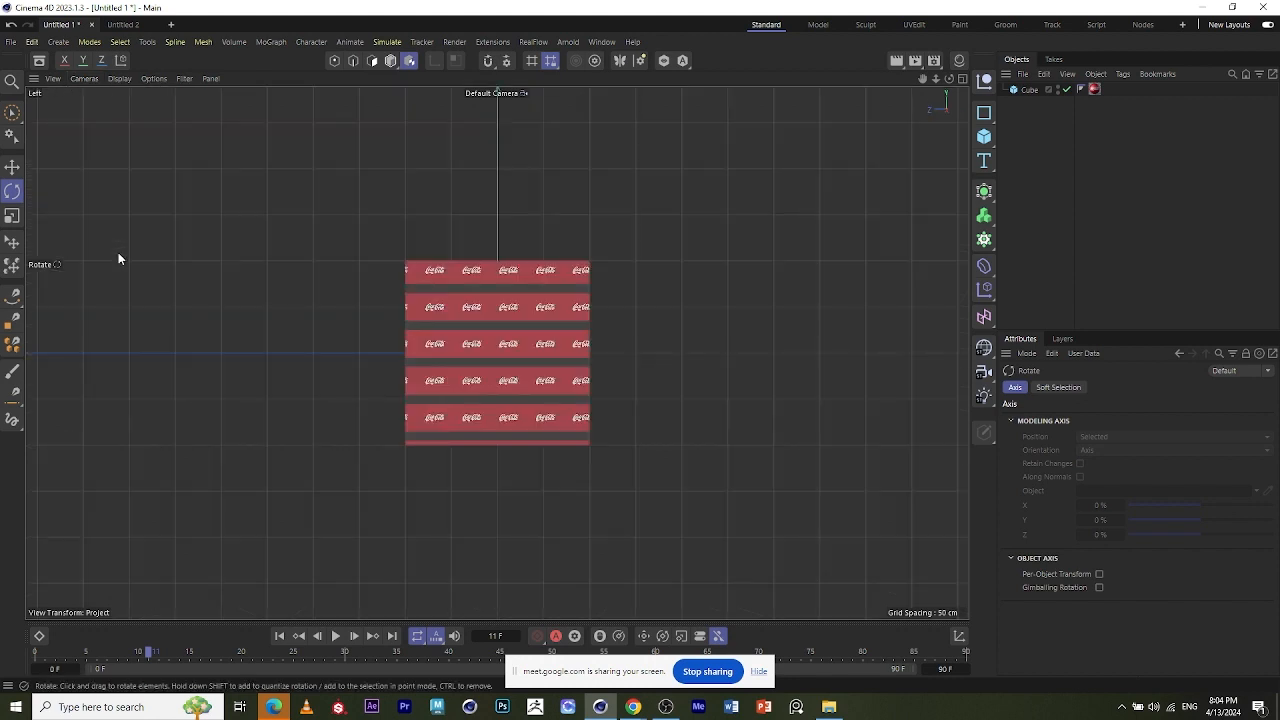
- Switch the view's camera projection to Top and compare it with the Dimetric projection
click(84, 78)
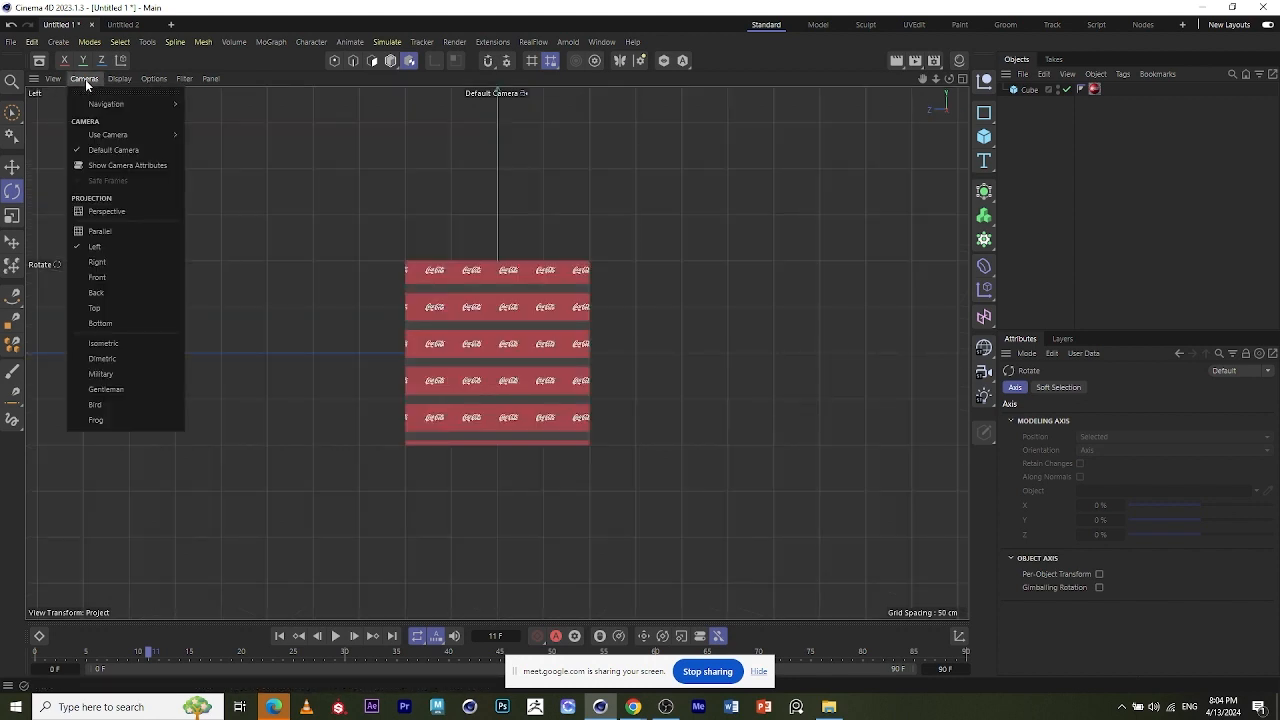
click(96, 309)
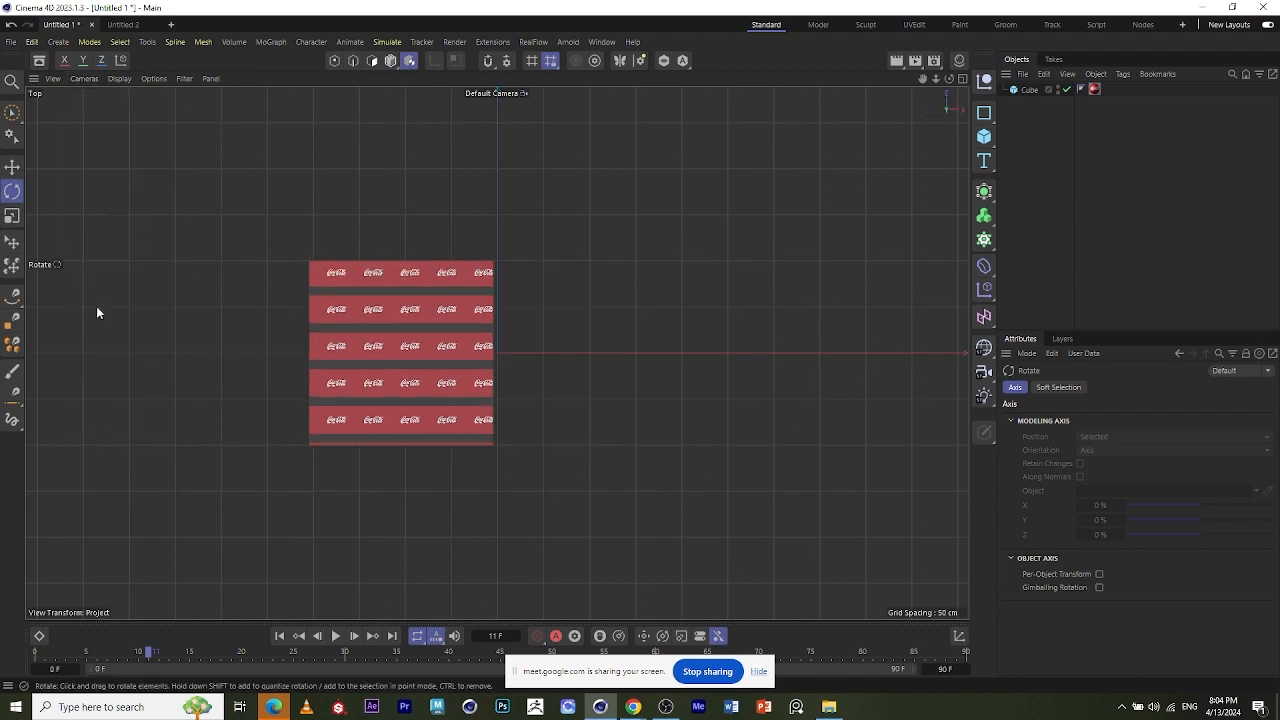
click(88, 79)
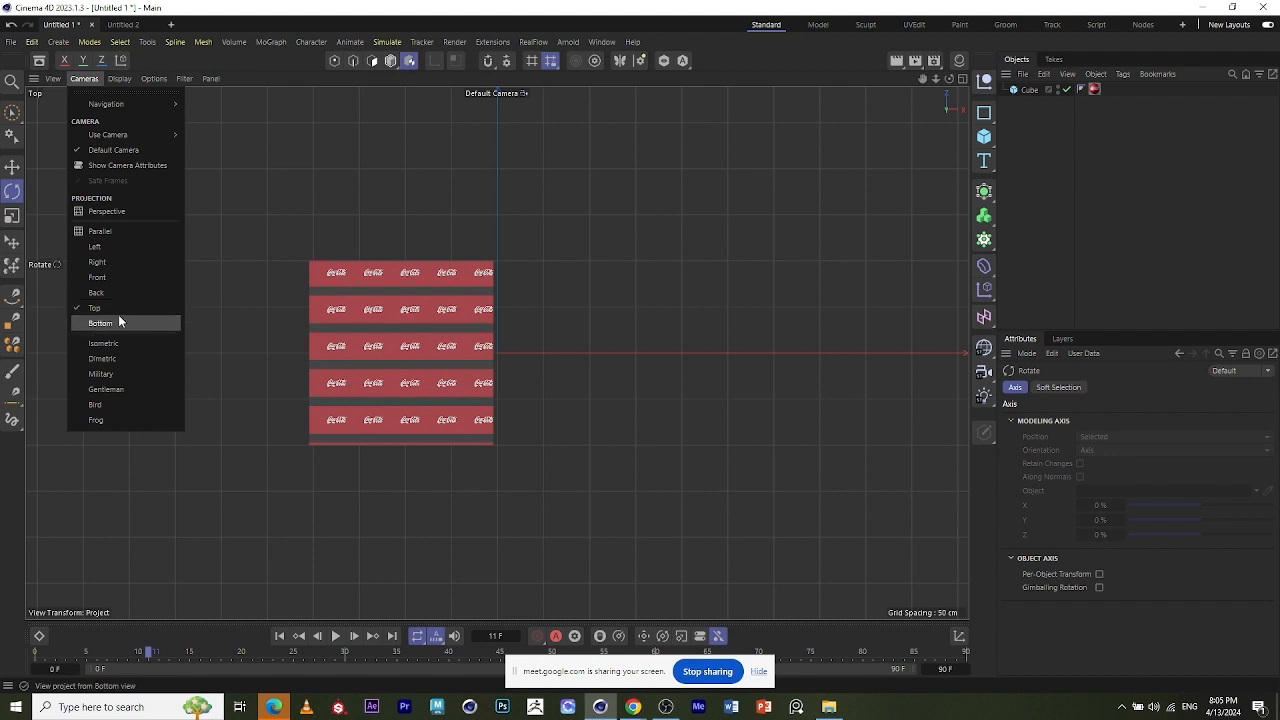
click(99, 404)
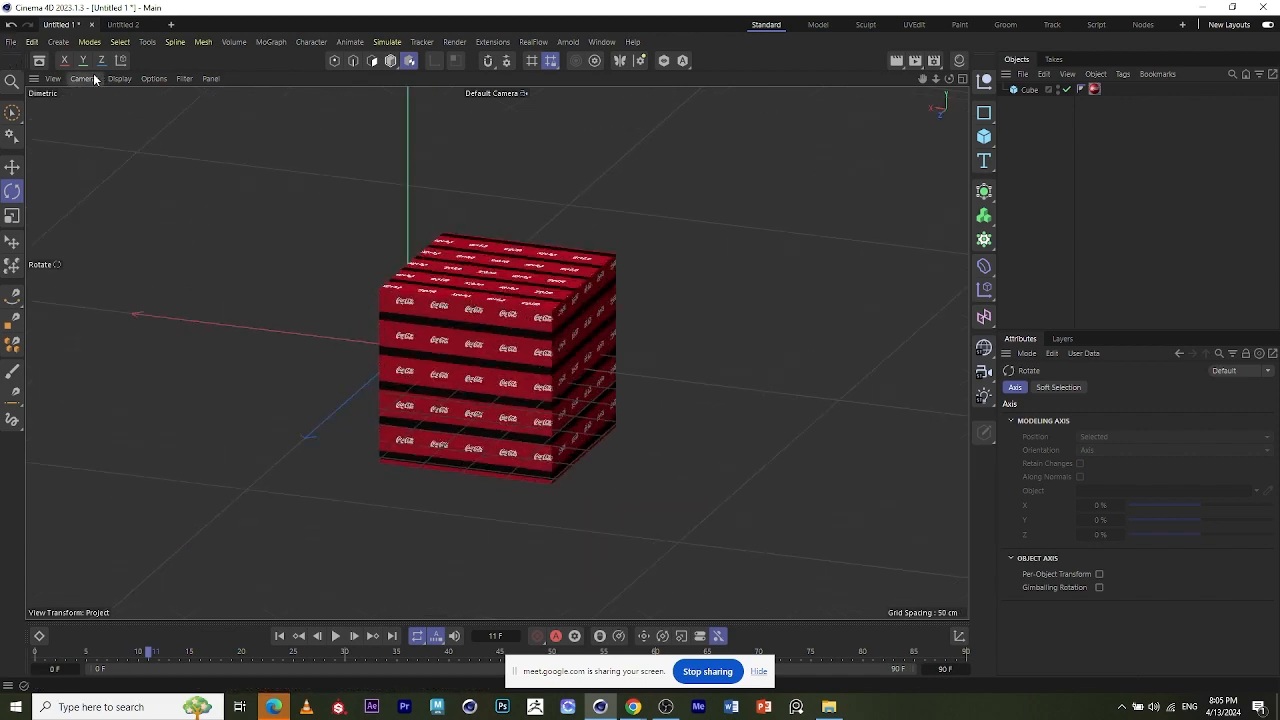
- Set the view's camera projection to Frog and frame the whole cube
click(94, 77)
click(117, 414)
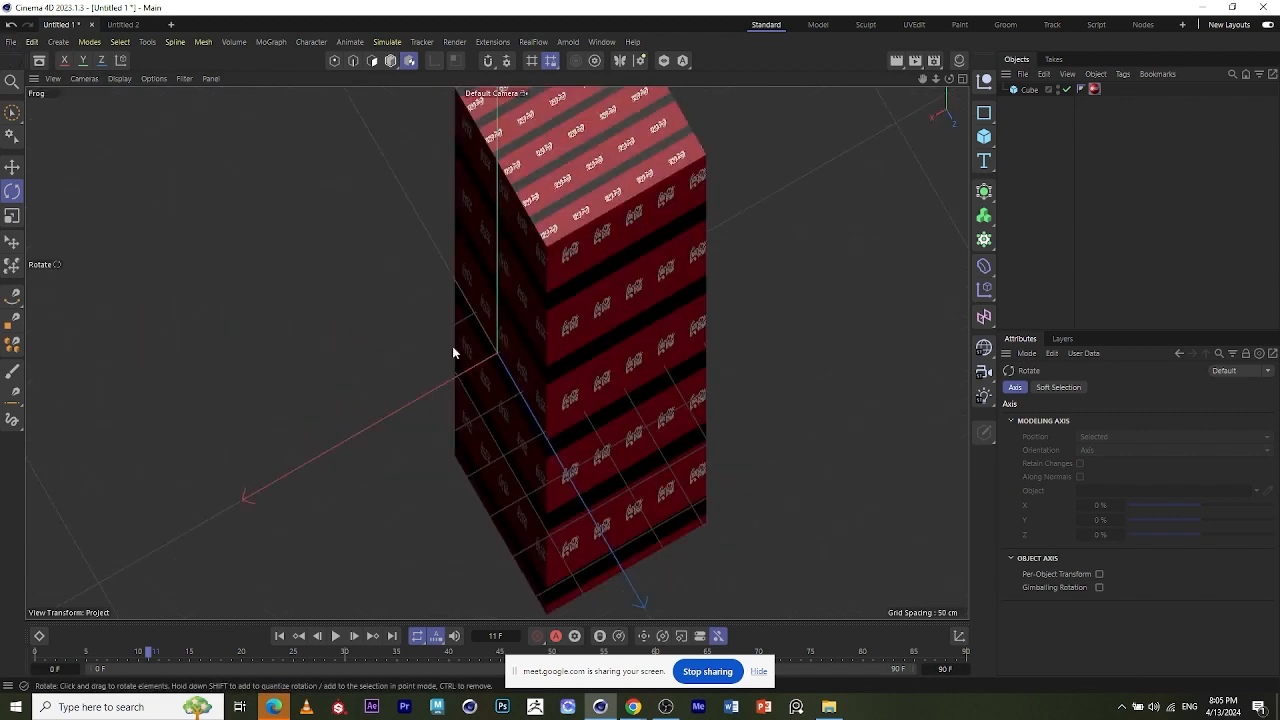
click(88, 80)
click(118, 118)
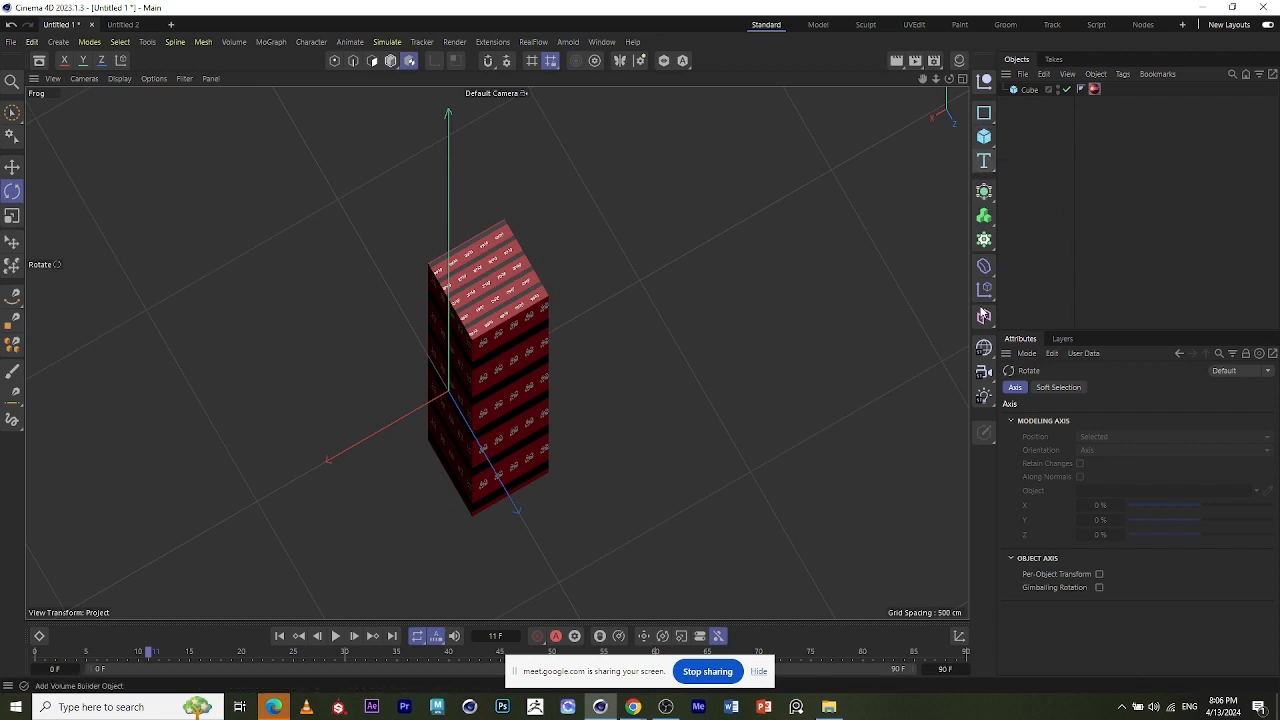
- Add a camera from the current Frog view, make it the active camera and zoom it in on the cube to about 0.58
click(984, 371)
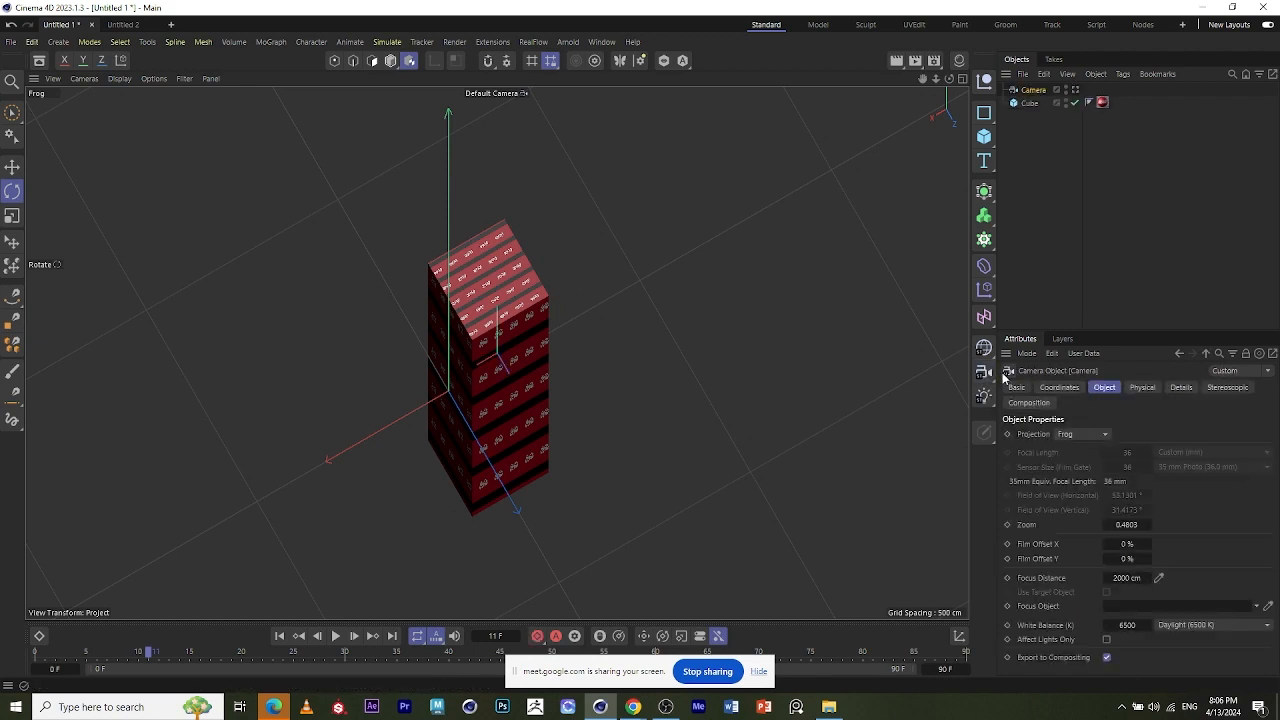
scroll(463, 290, up, 5)
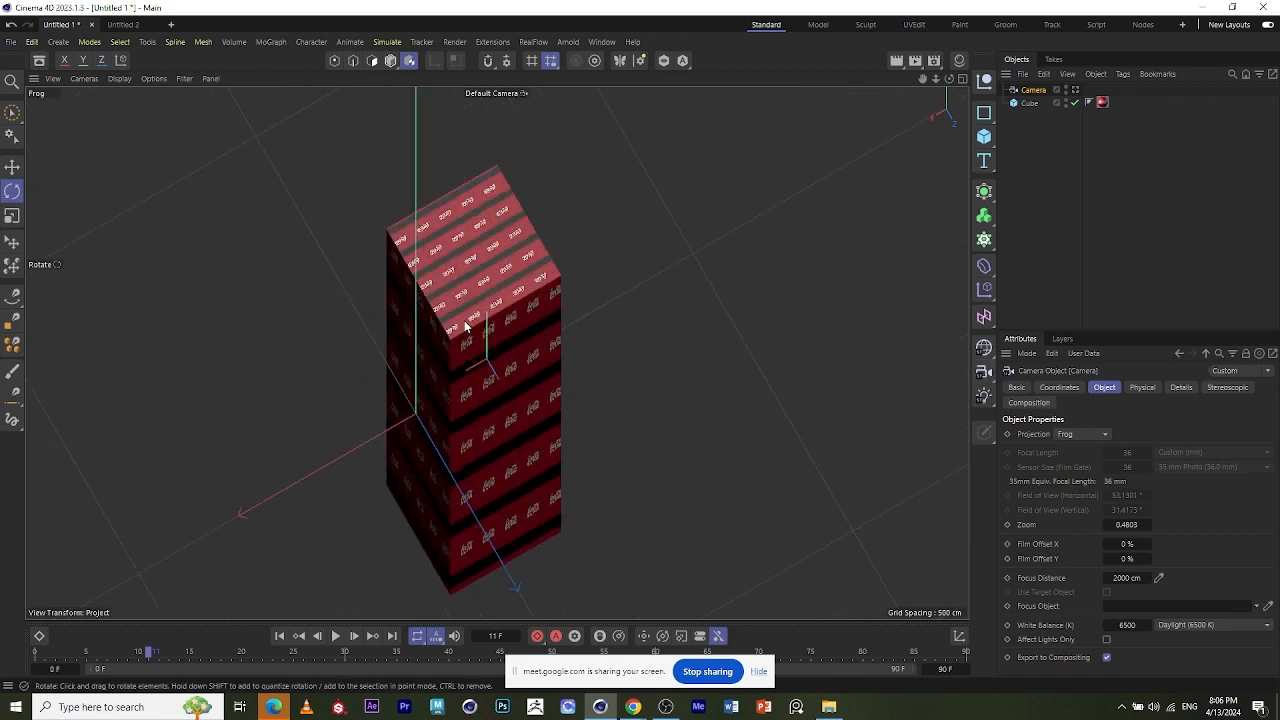
click(1075, 92)
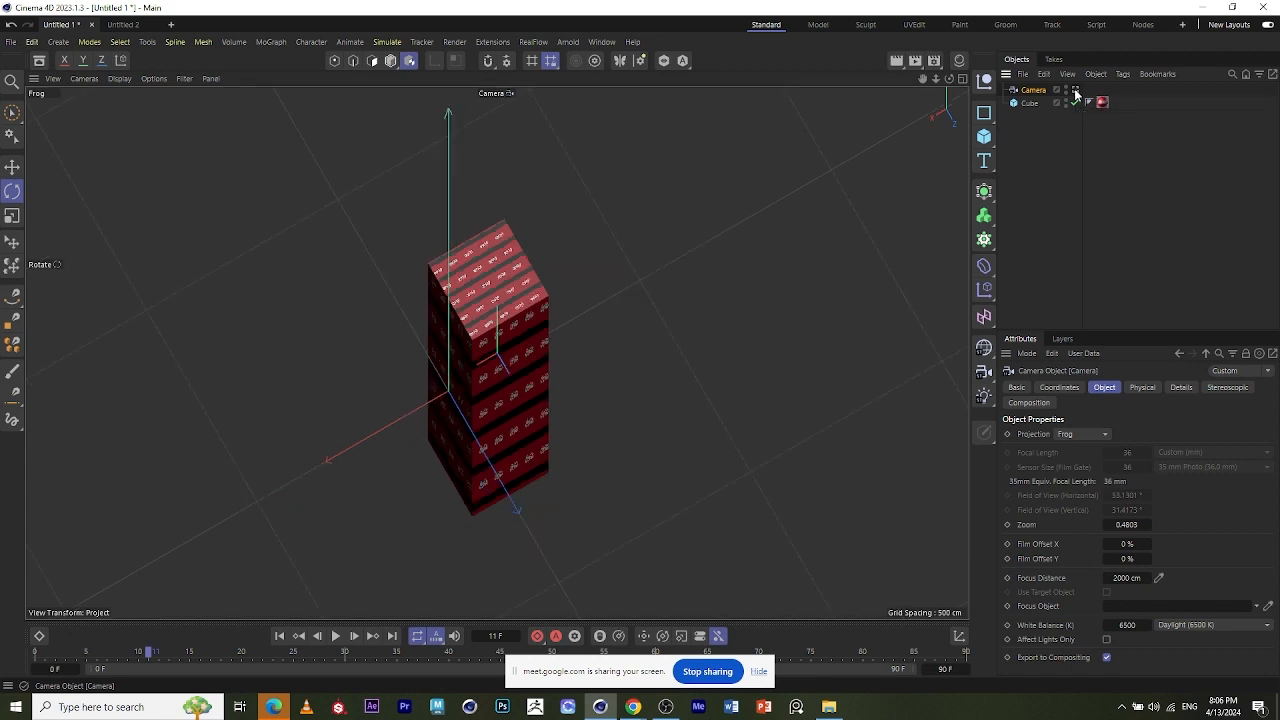
click(1075, 92)
click(1075, 92)
click(1075, 92)
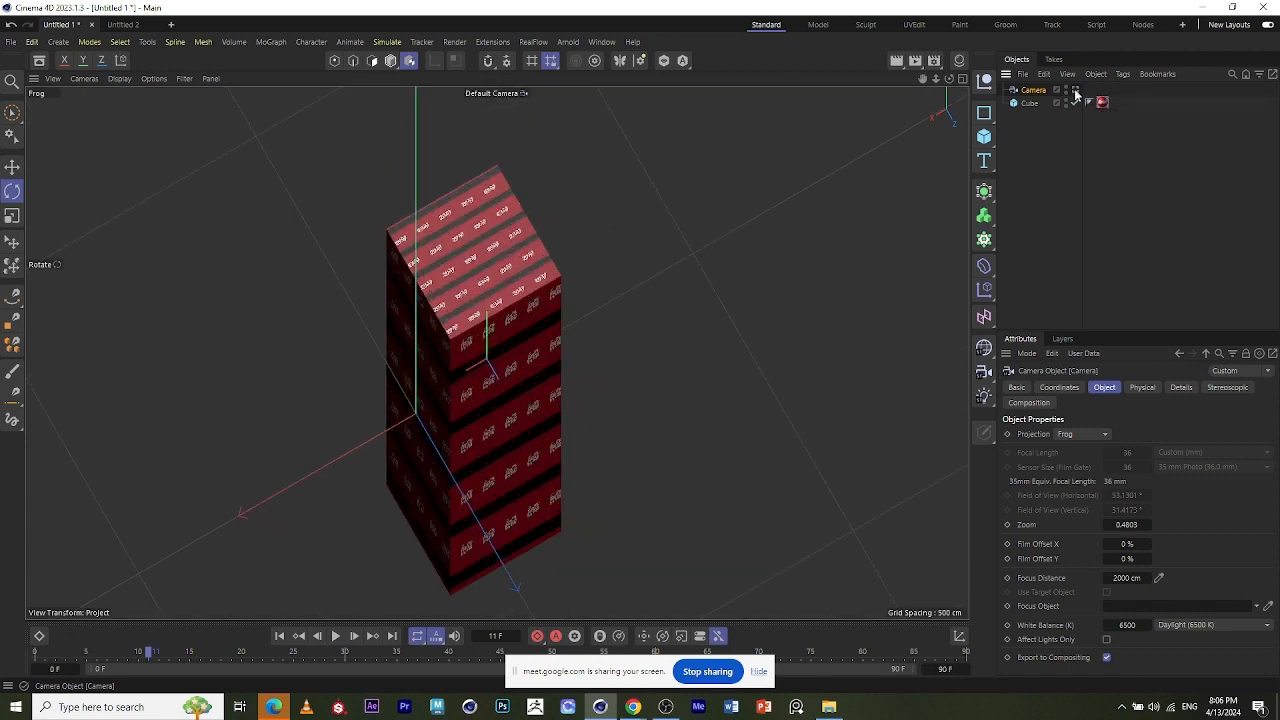
click(1075, 92)
scroll(450, 360, up, 2)
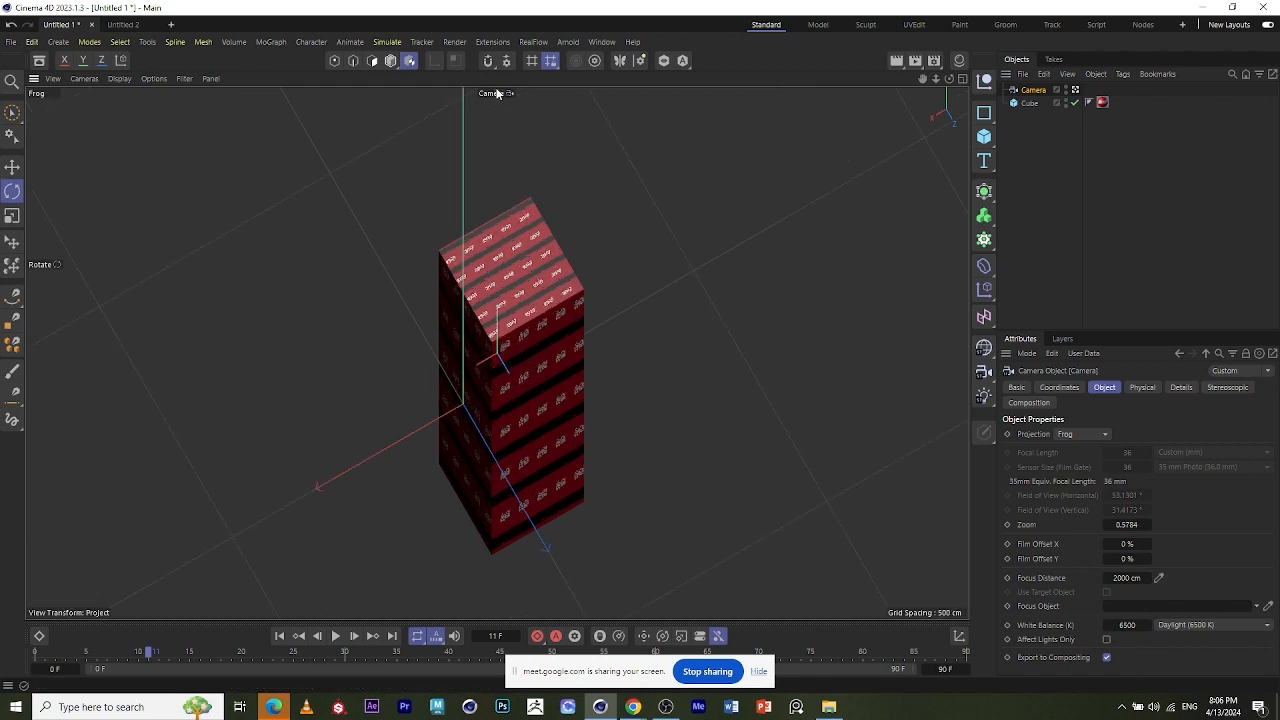
- Rename the camera to "nice camera" and zoom its view in to about 0.83
double_click(1034, 90)
text(f)
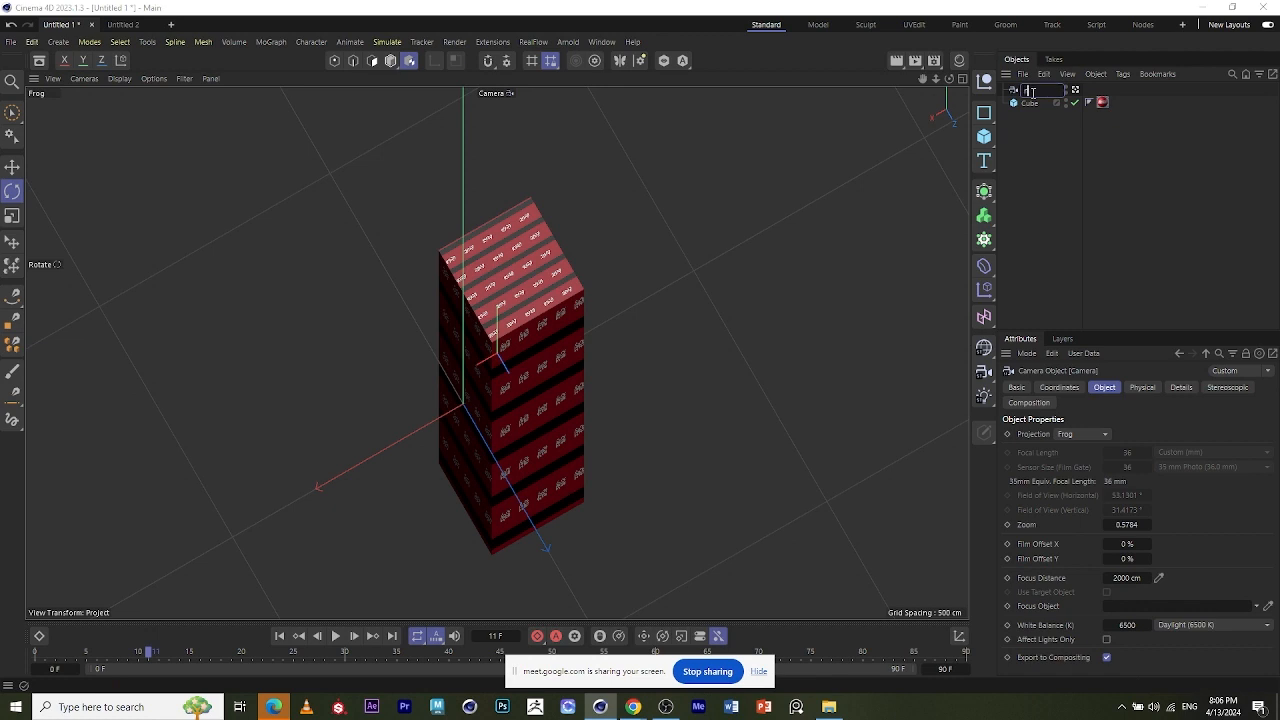
text(ice camera)
key(Return)
scroll(506, 166, down, 2)
scroll(506, 166, up, 4)
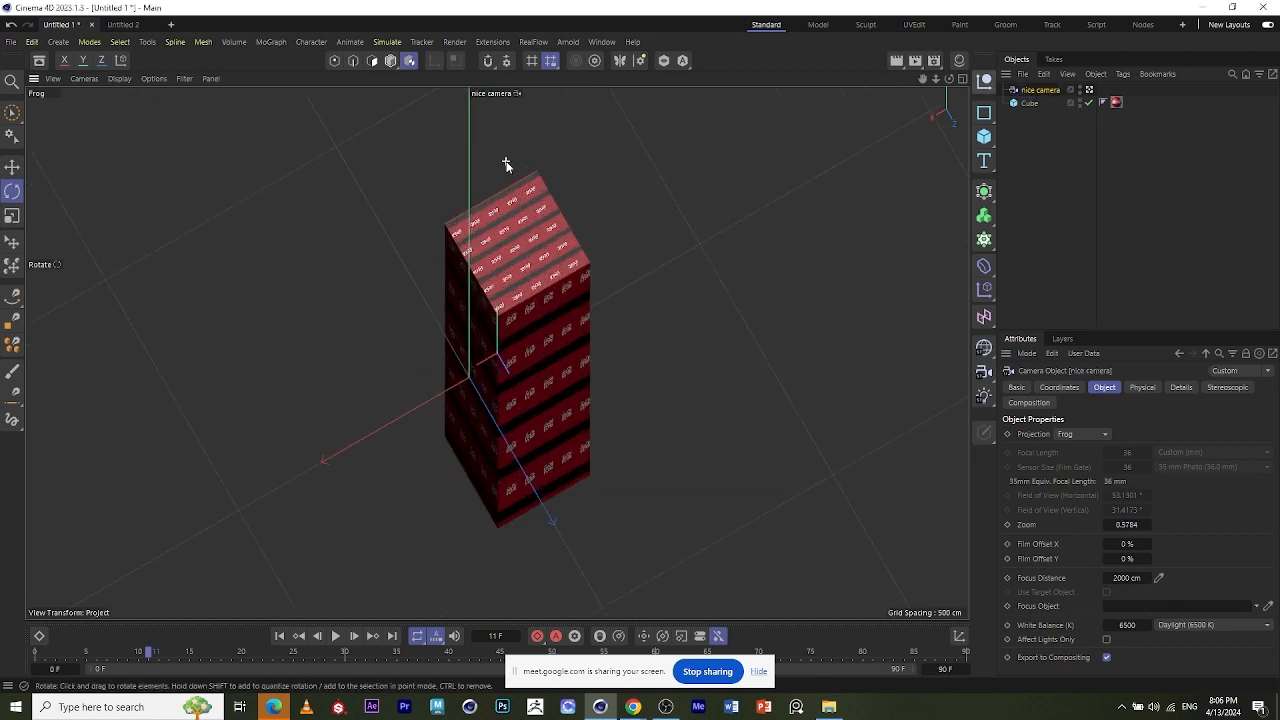
scroll(500, 163, down, 3)
scroll(530, 210, up, 3)
scroll(528, 203, up, 3)
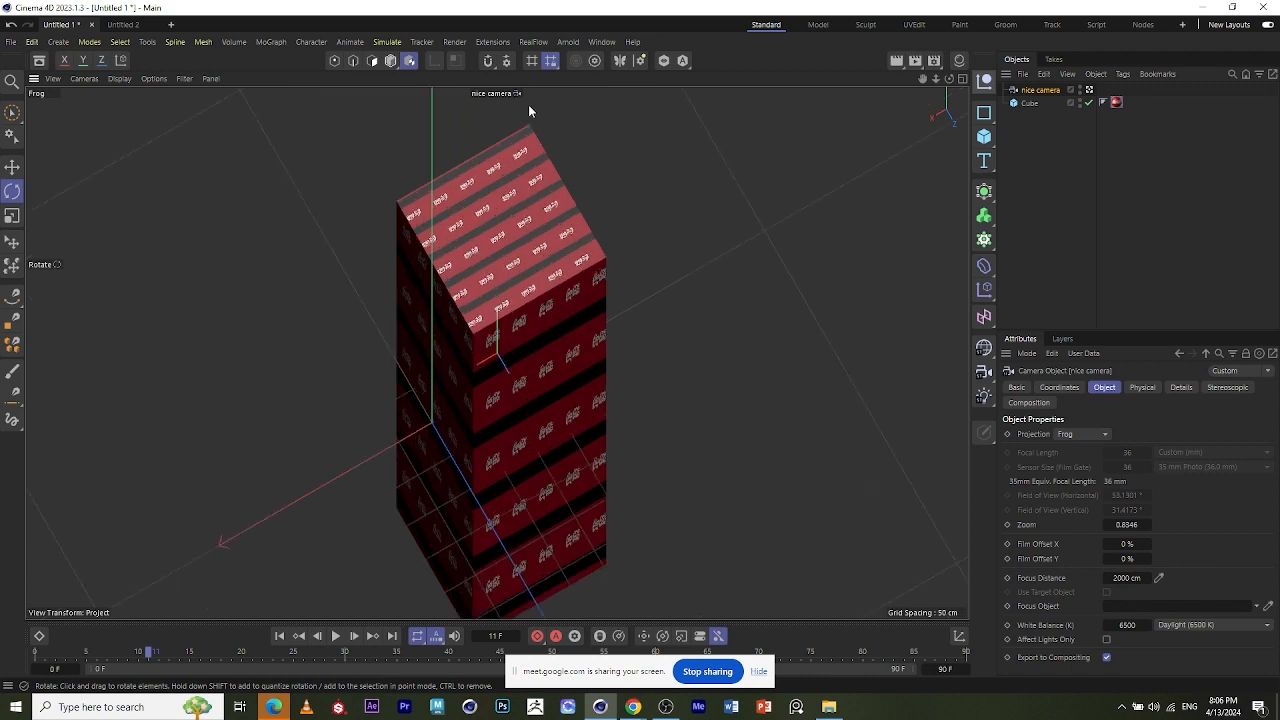
- Set the nice camera's projection back to Perspective
click(84, 78)
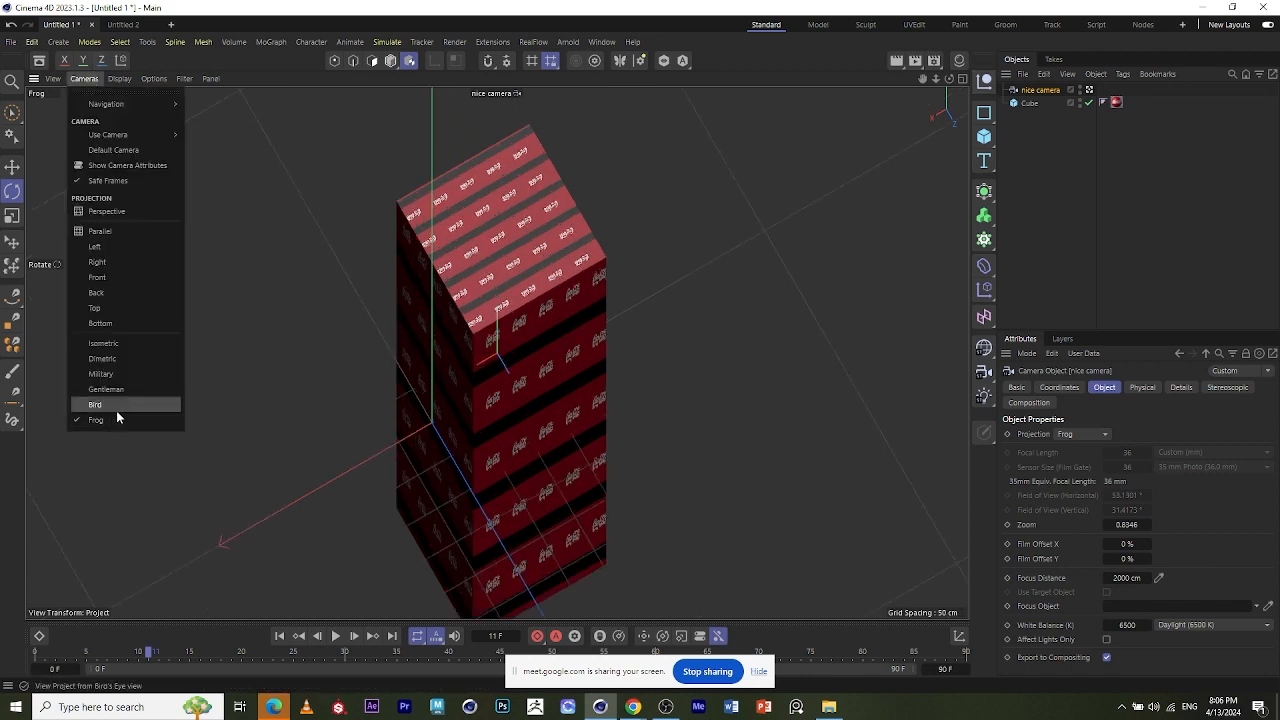
click(277, 248)
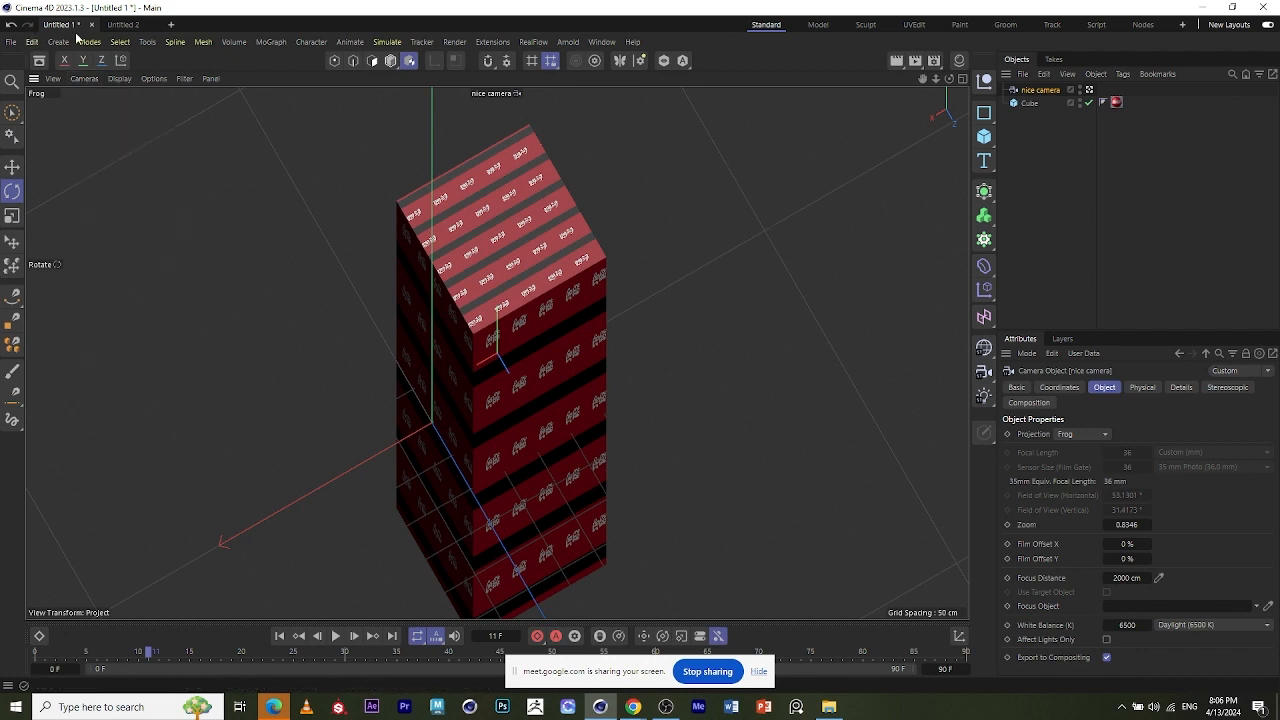
click(88, 78)
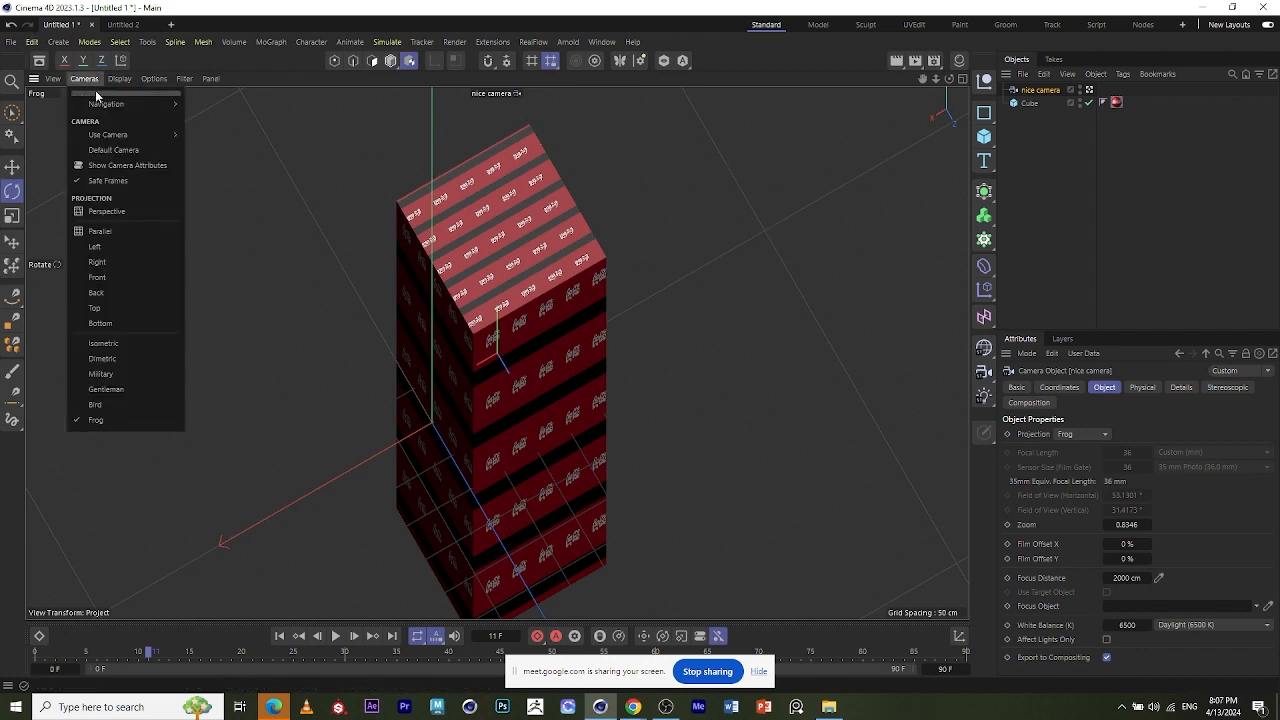
click(100, 209)
scroll(503, 274, down, 2)
scroll(429, 257, up, 2)
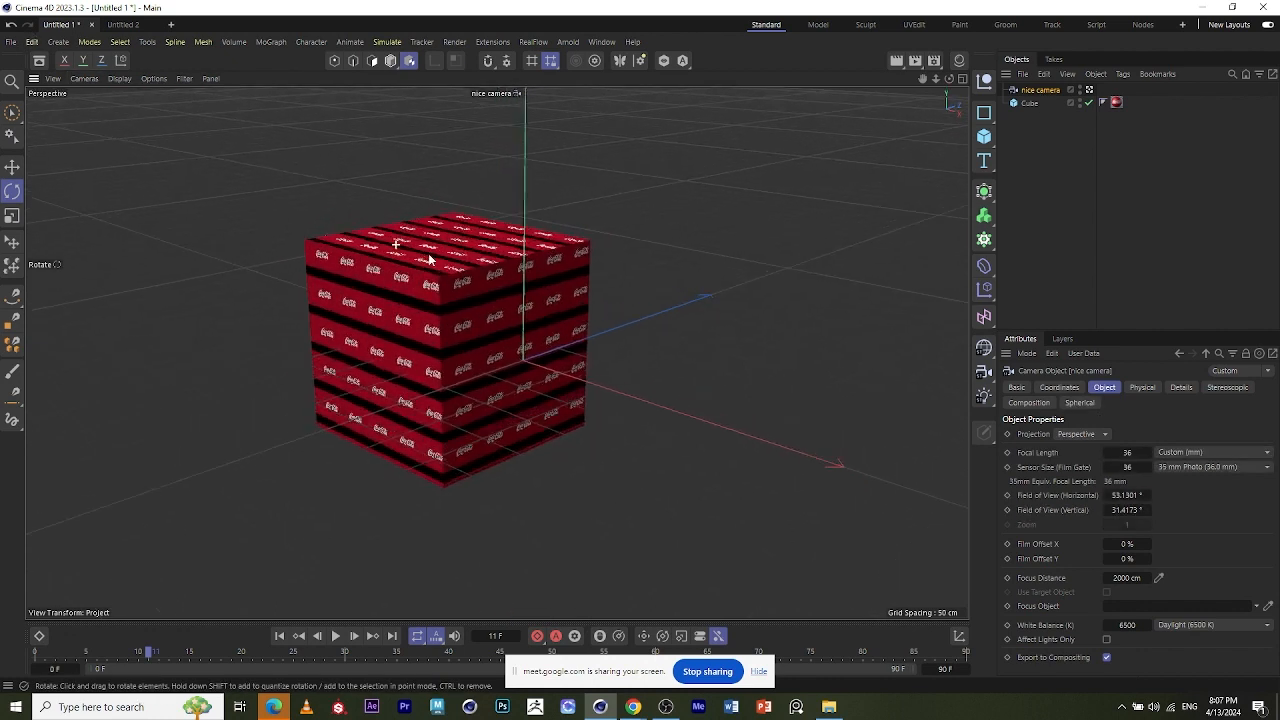
- Add a second camera from the current perspective view and make it the active camera
click(985, 373)
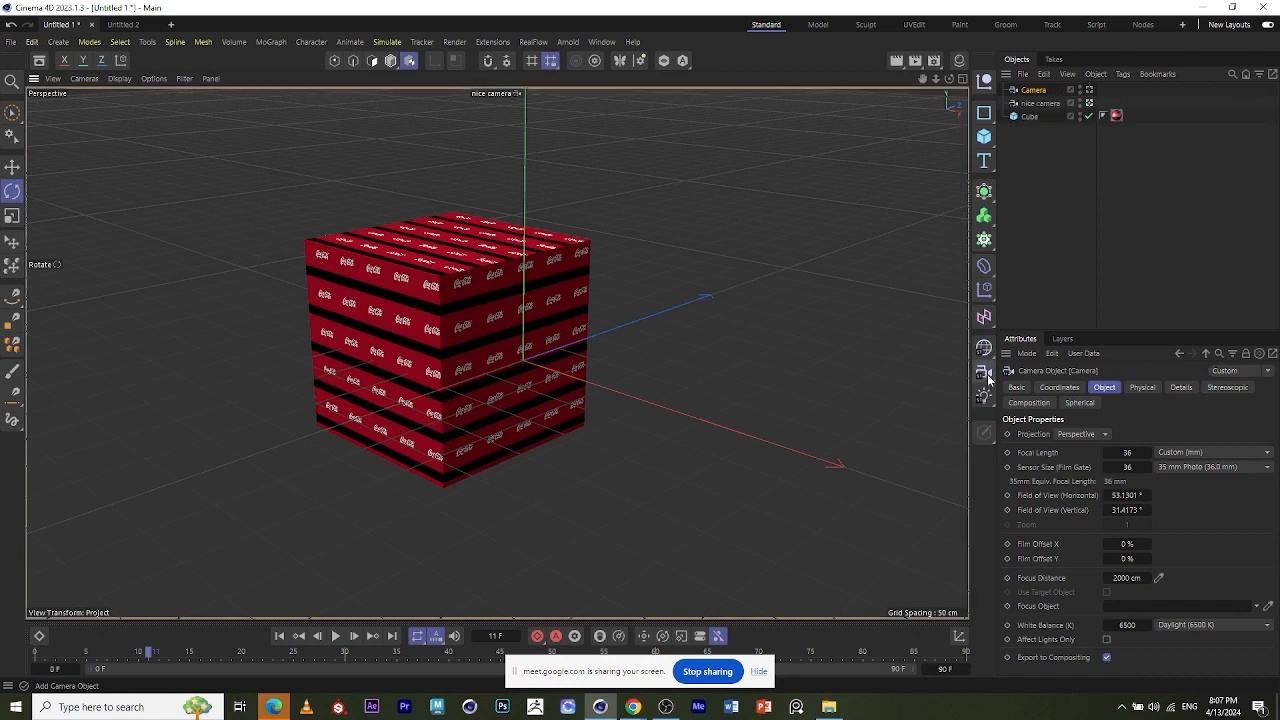
click(1090, 90)
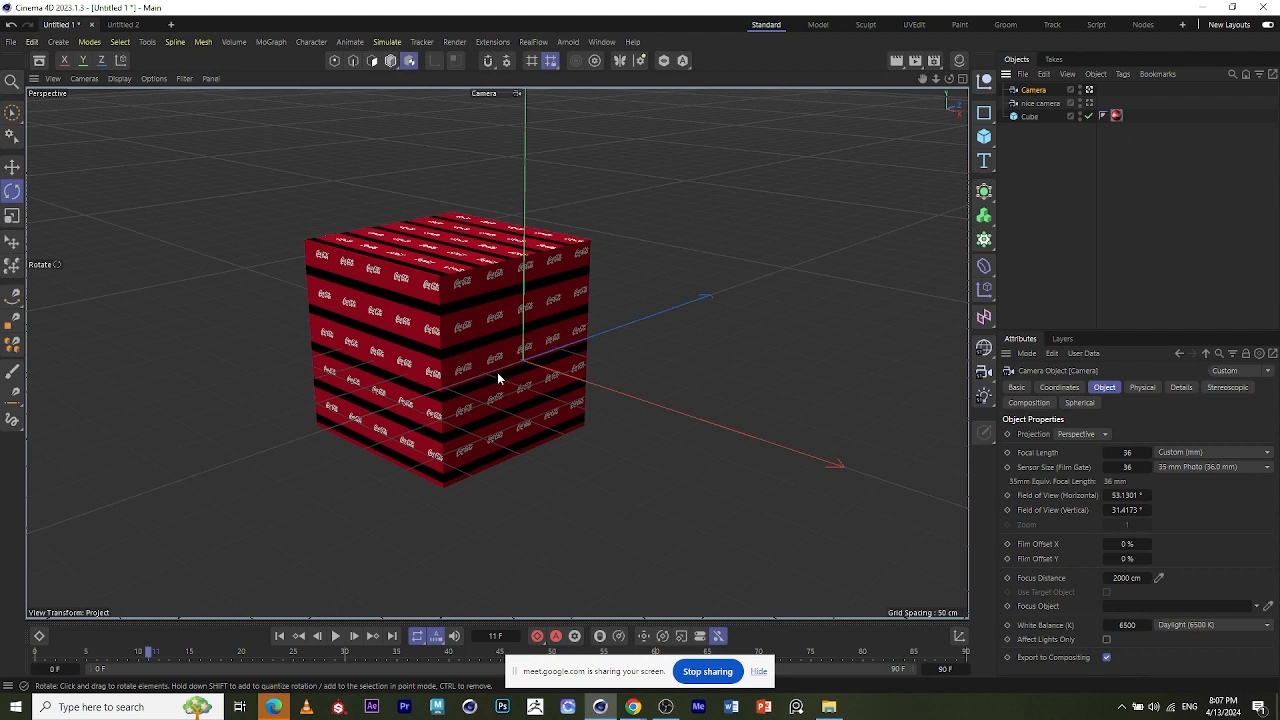
scroll(497, 372, down, 2)
- Rename the second camera to "new" and orbit its view around the cube
double_click(1048, 90)
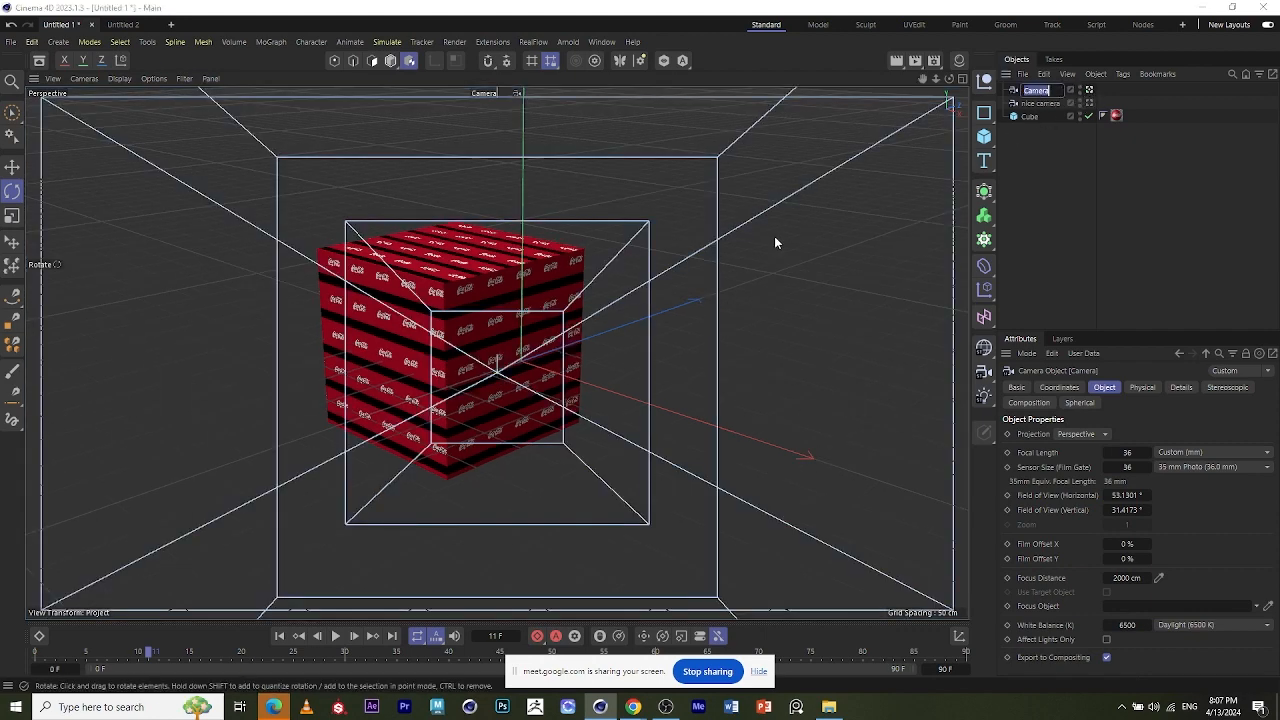
scroll(773, 238, up, 1)
key(Return)
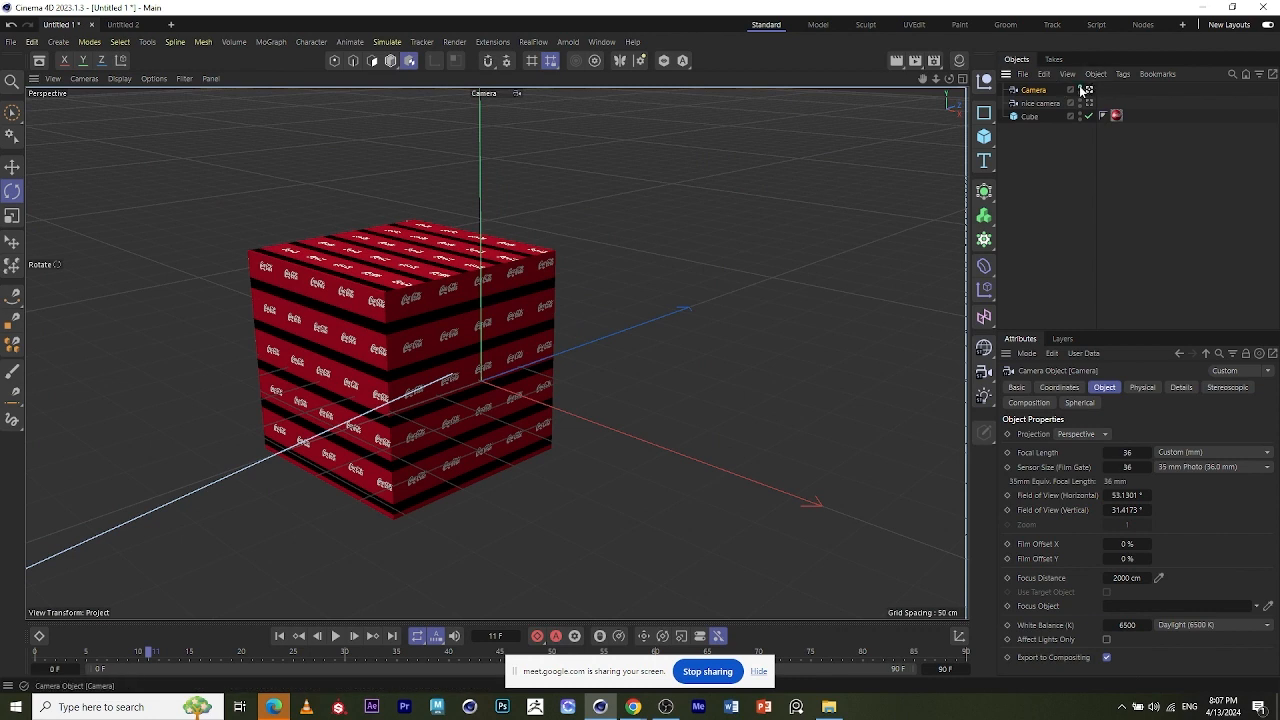
double_click(1044, 92)
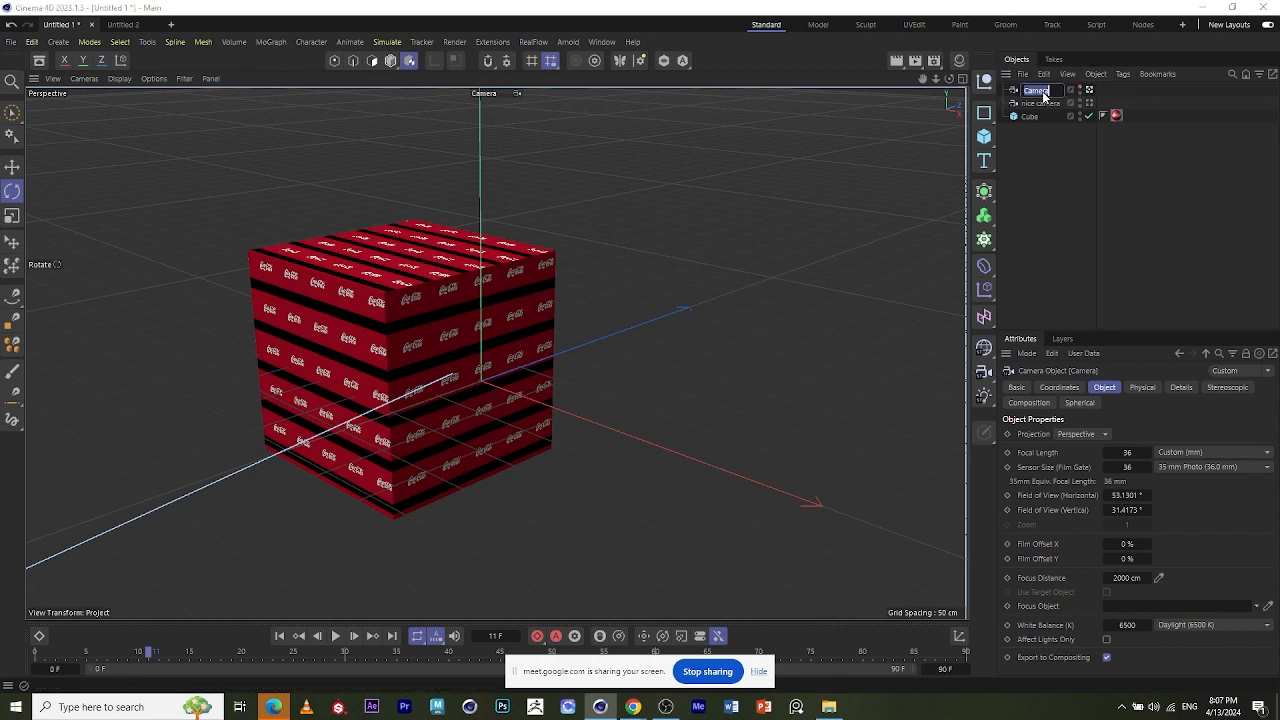
key(BackSpace)
key(Return)
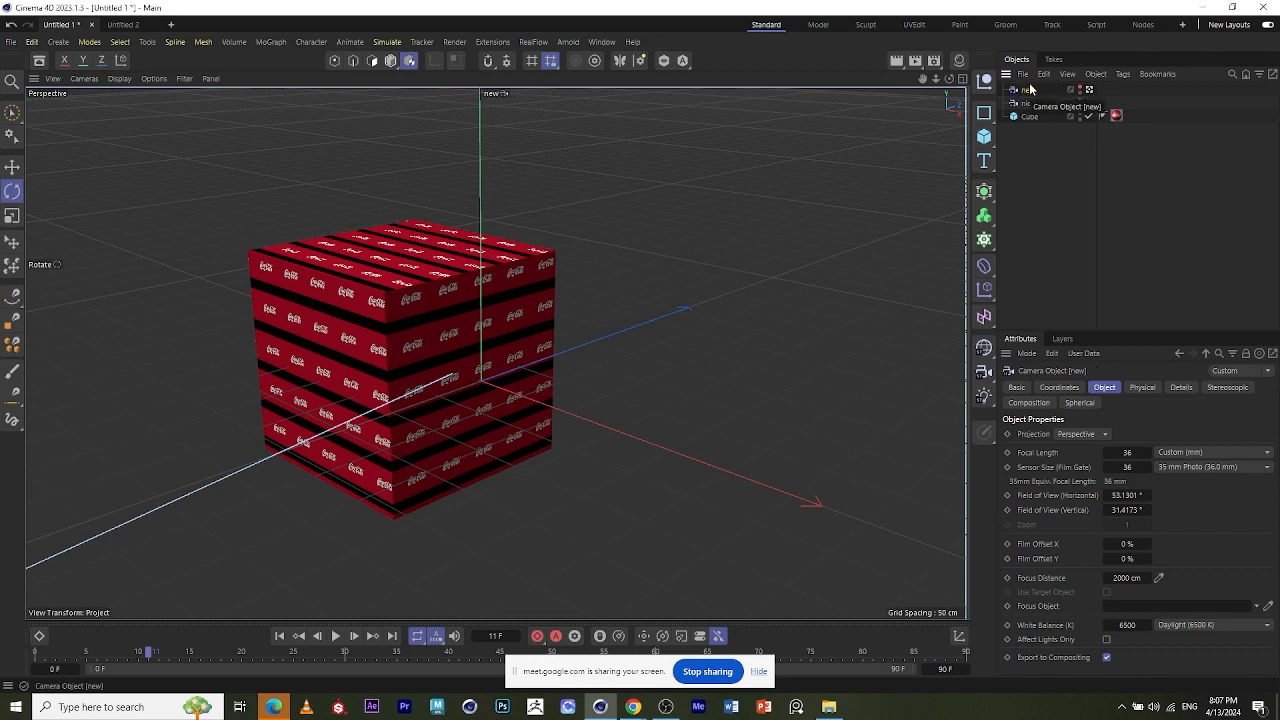
alt+drag(508, 337, 194, 291)
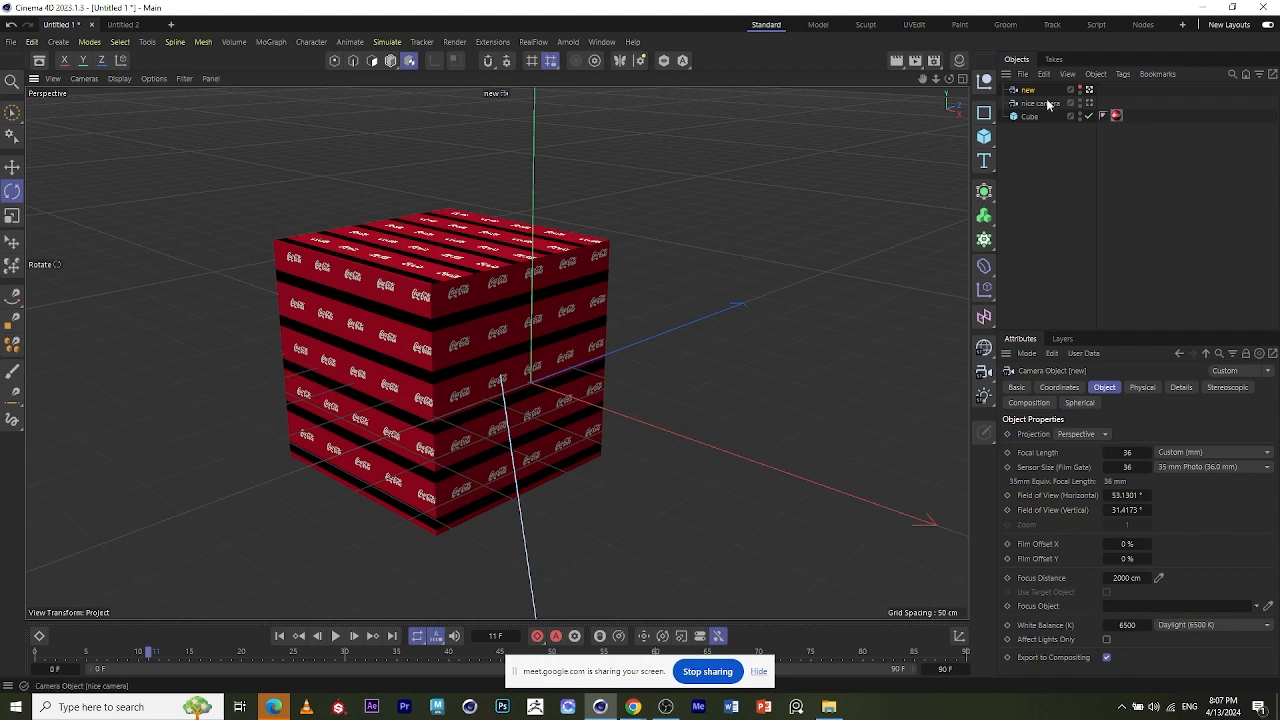
- Delete the nice camera and check which cameras the view can use
key(Delete)
scroll(530, 370, down, 1)
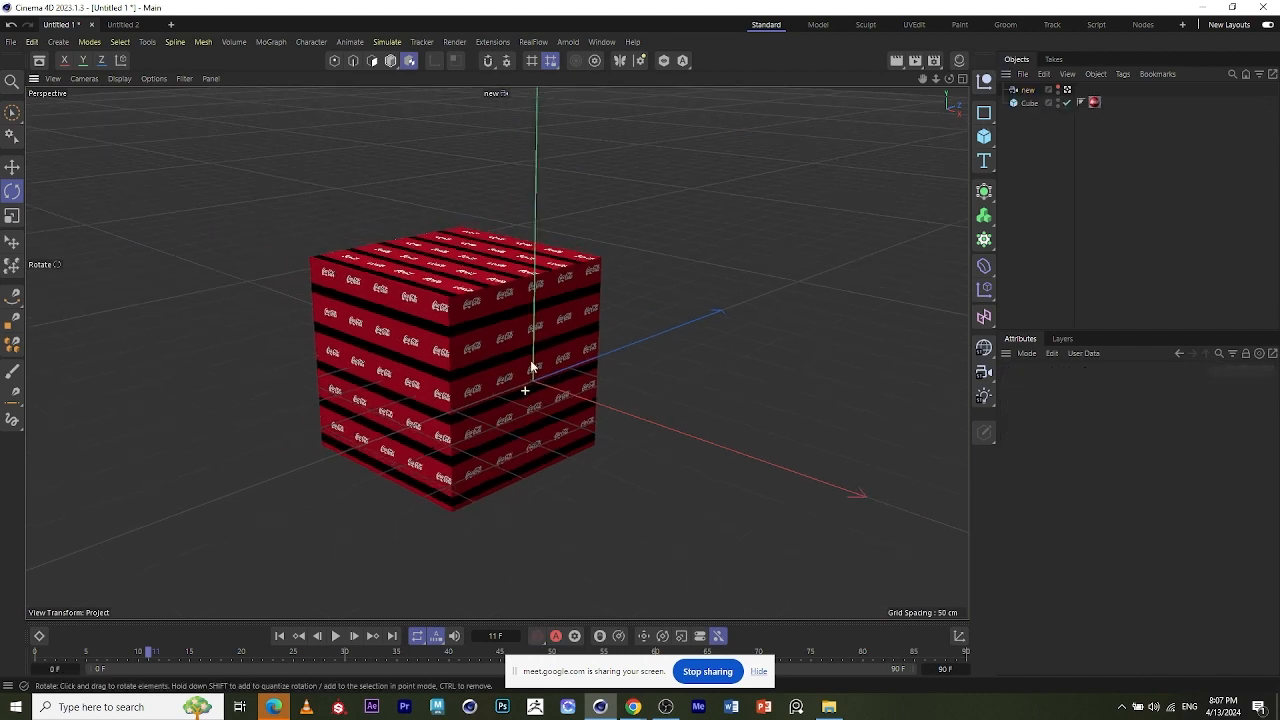
scroll(497, 380, up, 3)
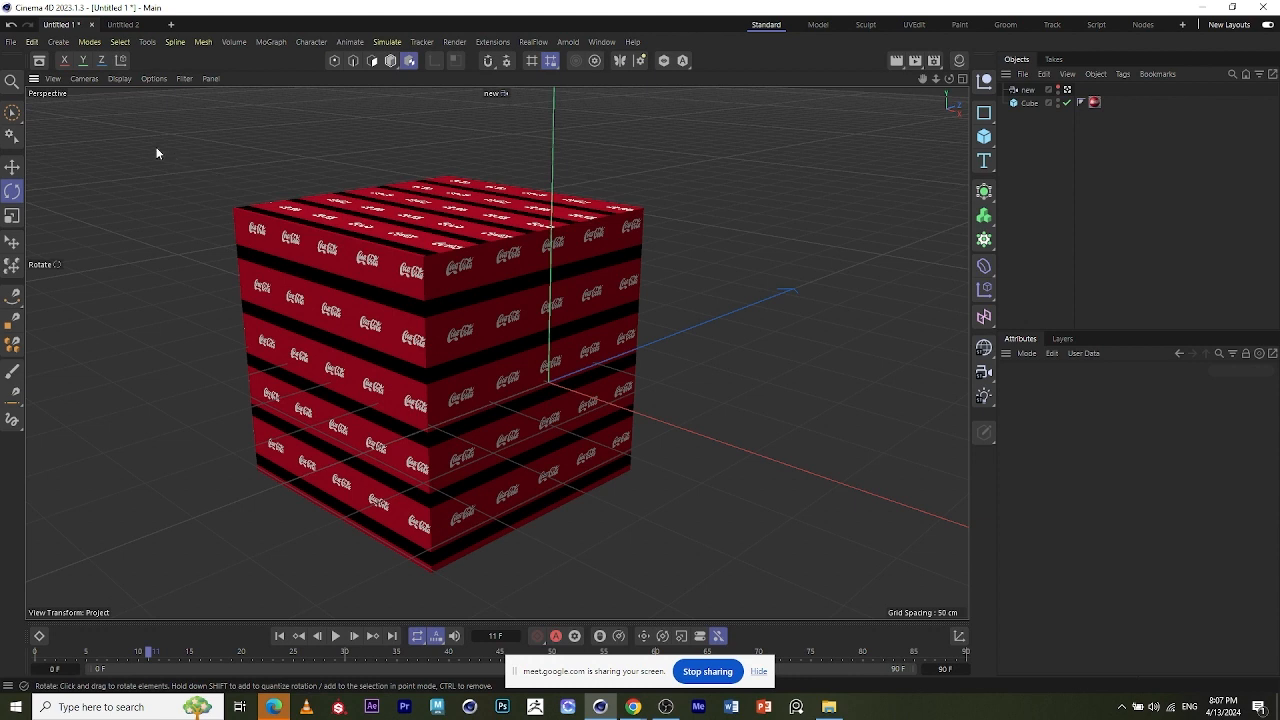
click(93, 80)
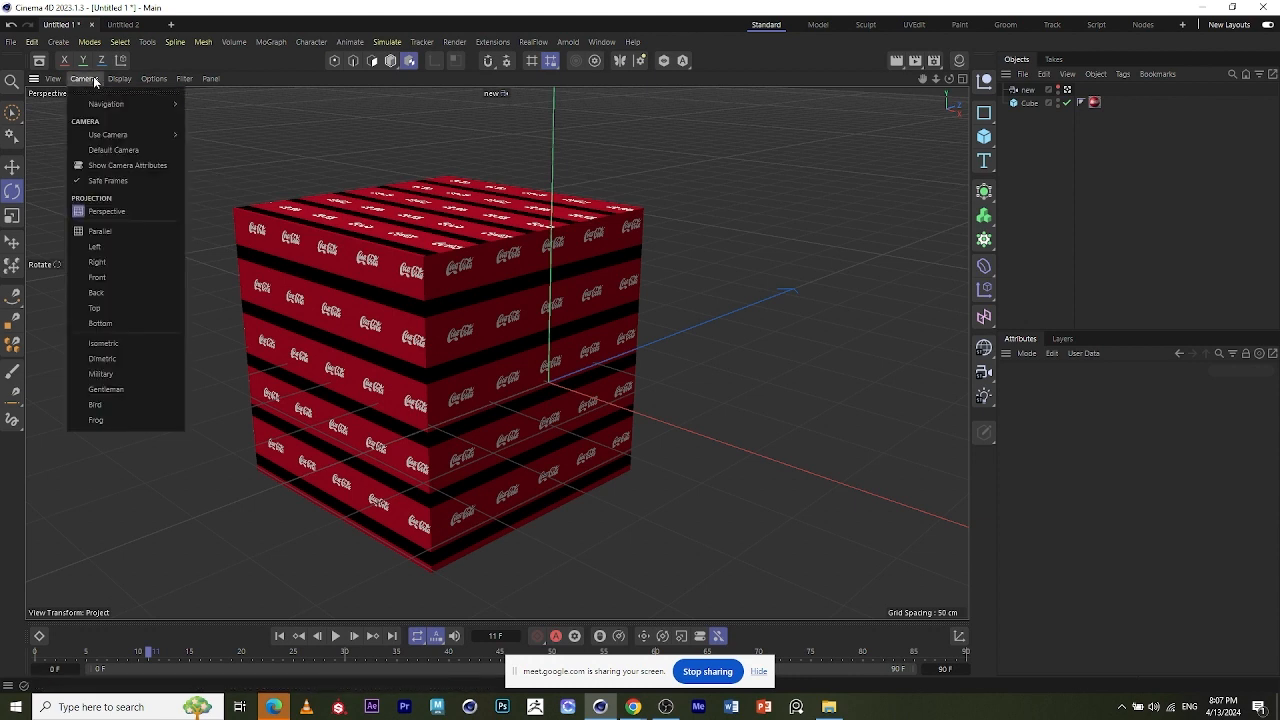
mouse_move(138, 140)
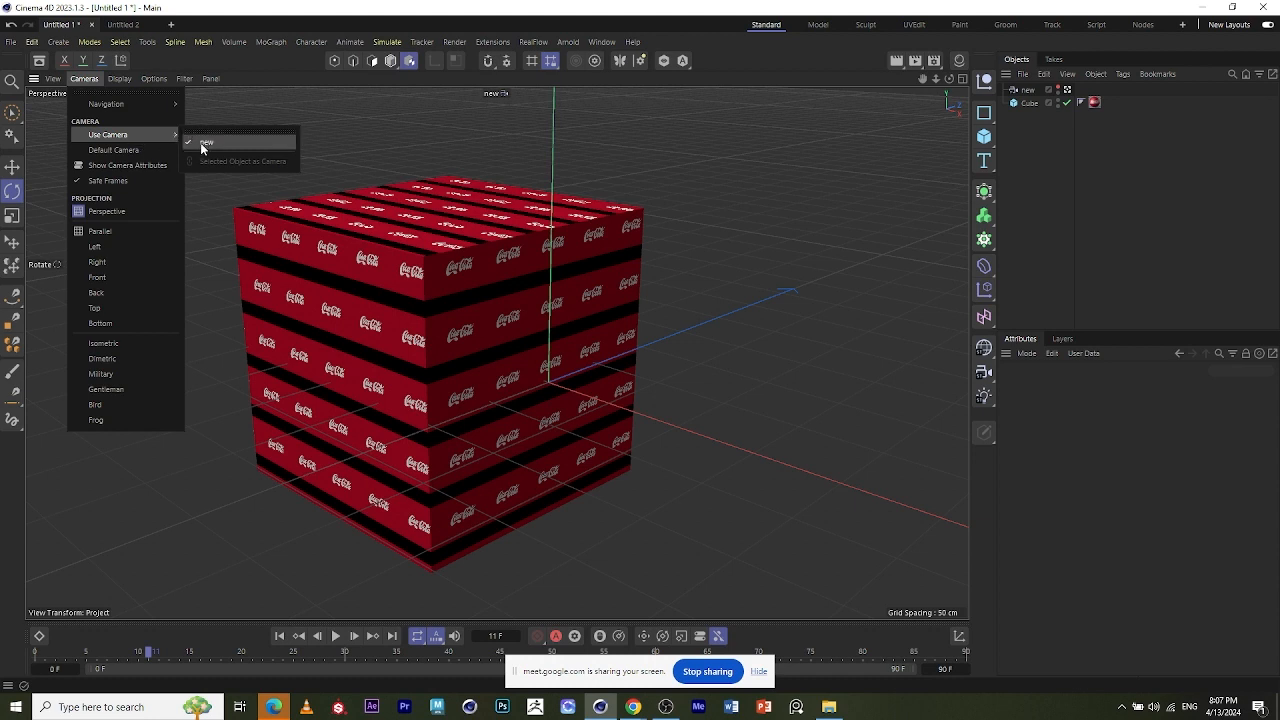
click(375, 138)
- Undo the deletion of the nice camera and check the cameras available to the view again
key(ctrl+z)
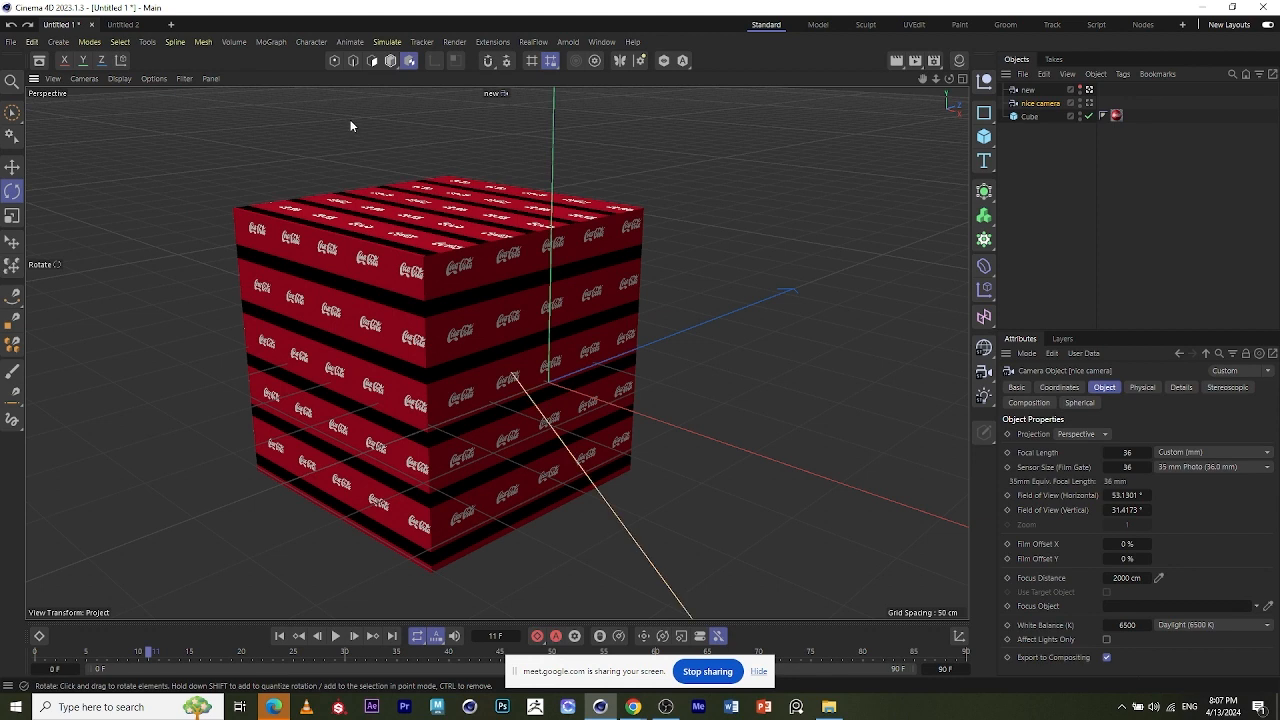
click(84, 78)
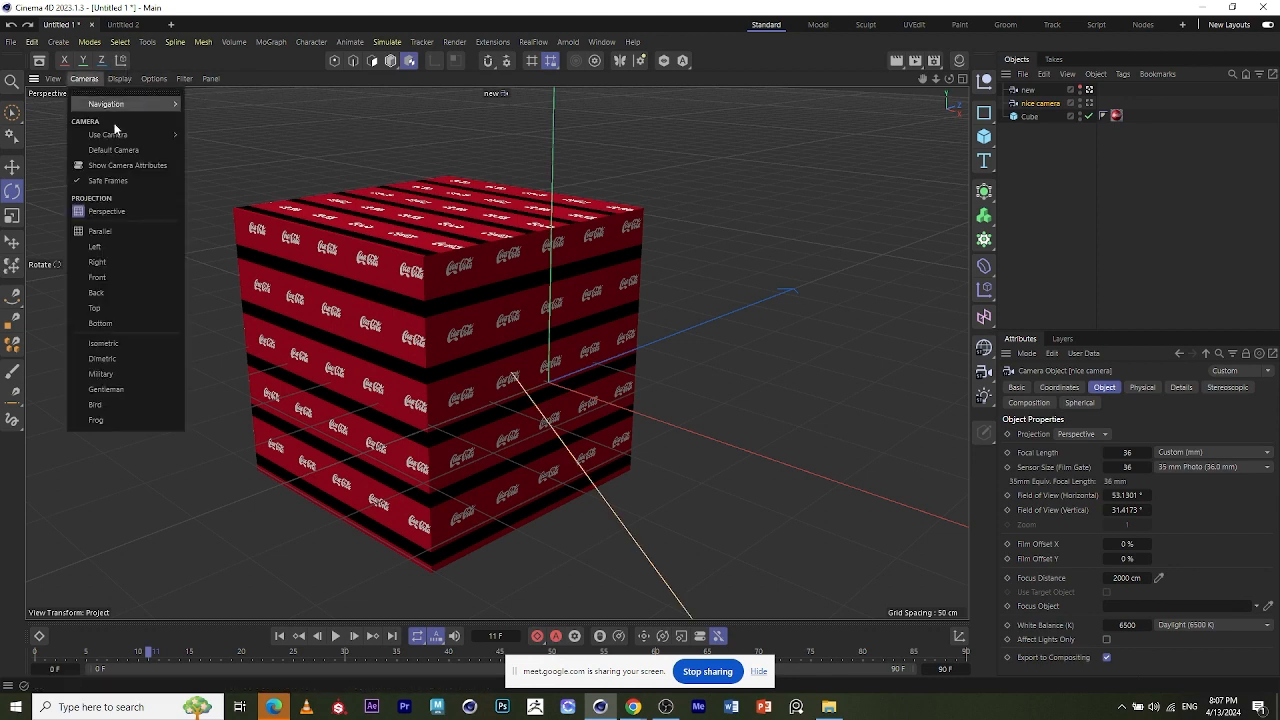
mouse_move(121, 139)
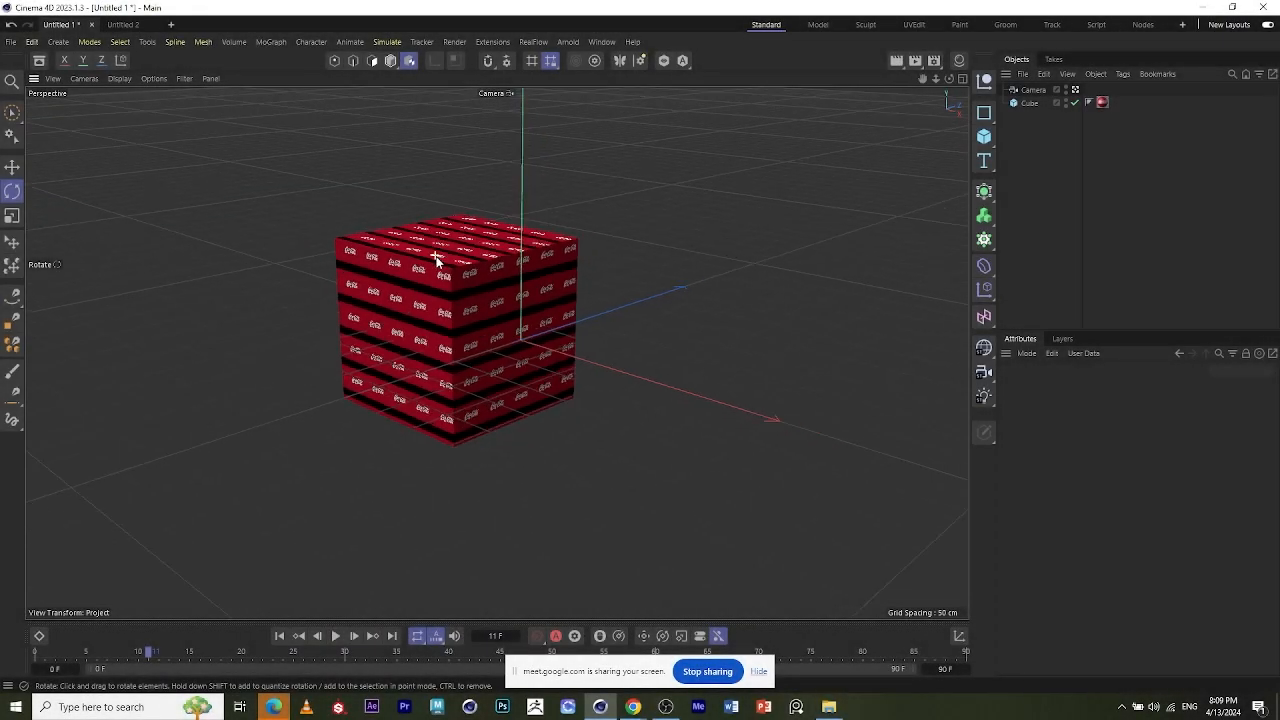
- Zoom out from the cube and fit it back in the view with Frame Geometry
scroll(436, 258, down, 3)
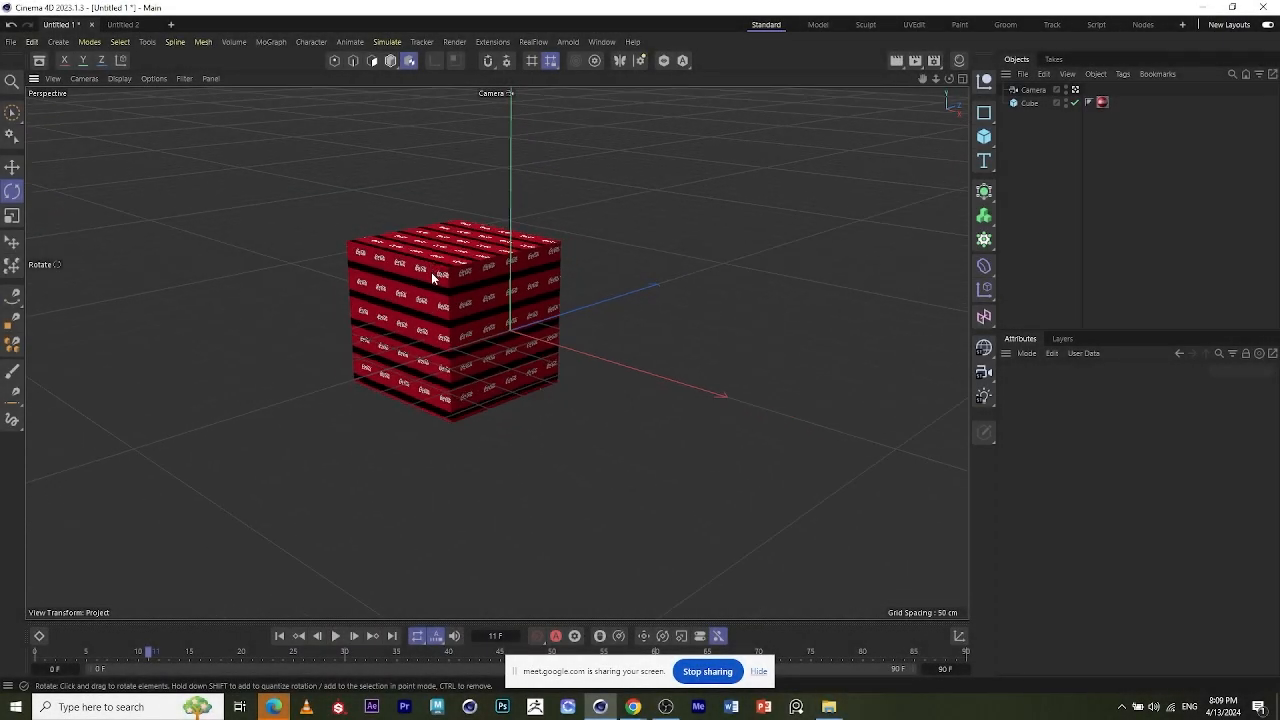
click(52, 79)
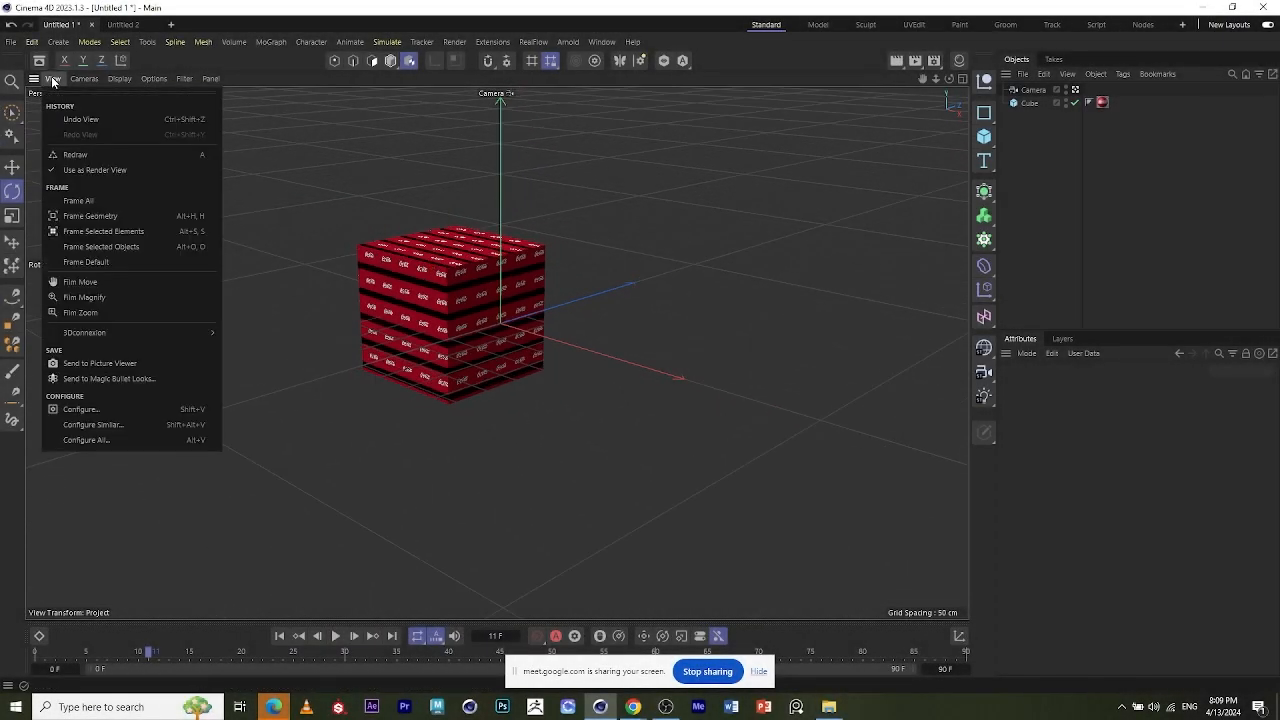
click(51, 79)
click(49, 79)
click(109, 217)
- Move the view until the cube is out of sight and bring it back with Frame Geometry
scroll(431, 326, down, 5)
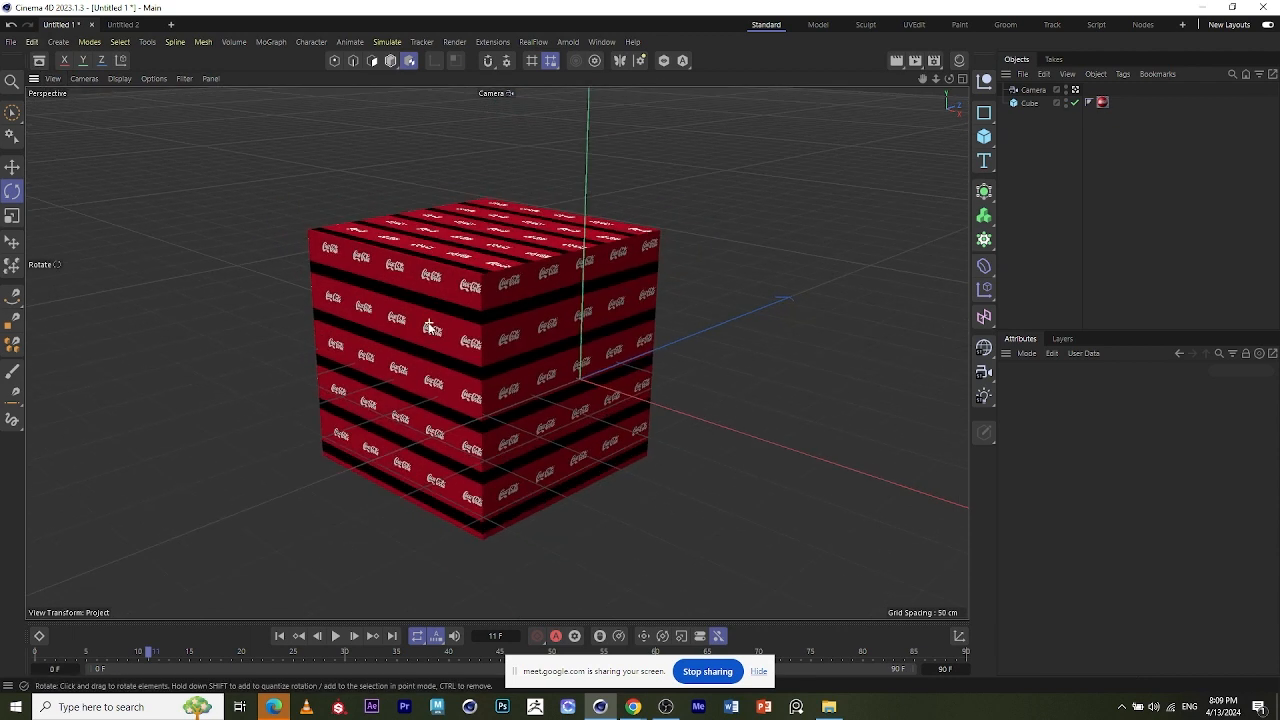
scroll(405, 310, down, 4)
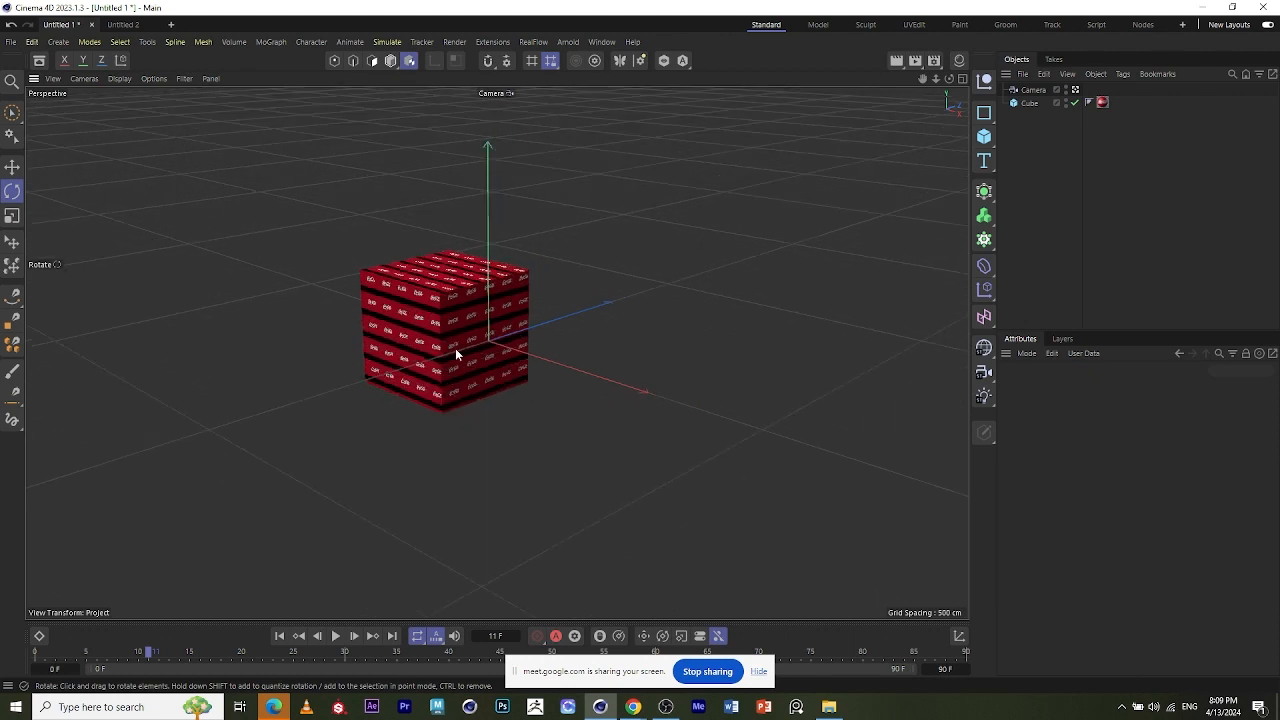
alt+middle_drag(455, 348, 532, 73)
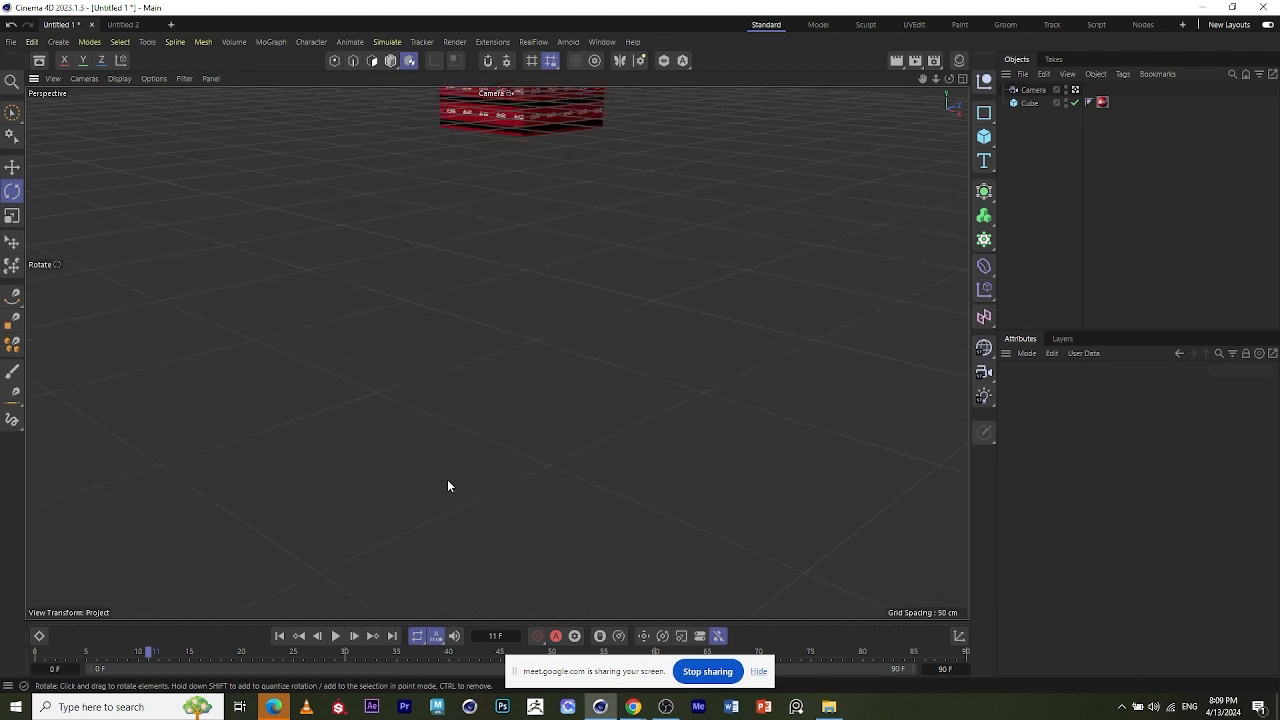
scroll(447, 480, up, 5)
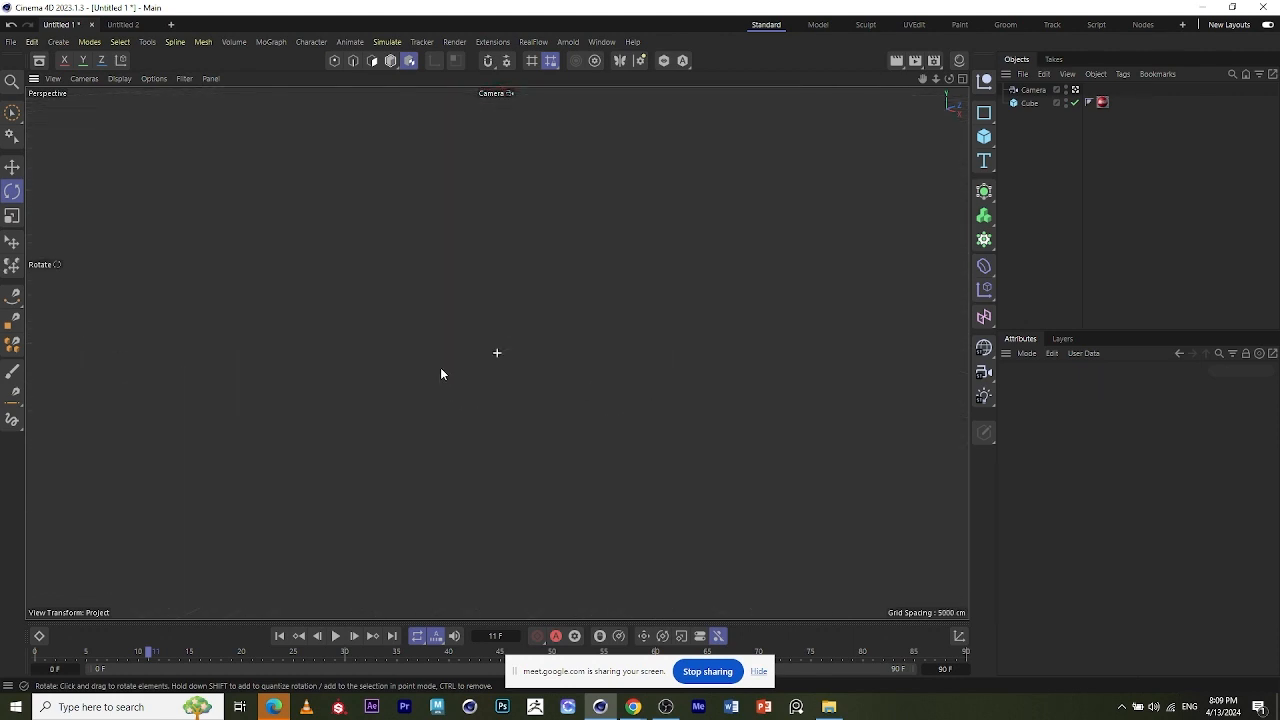
click(52, 79)
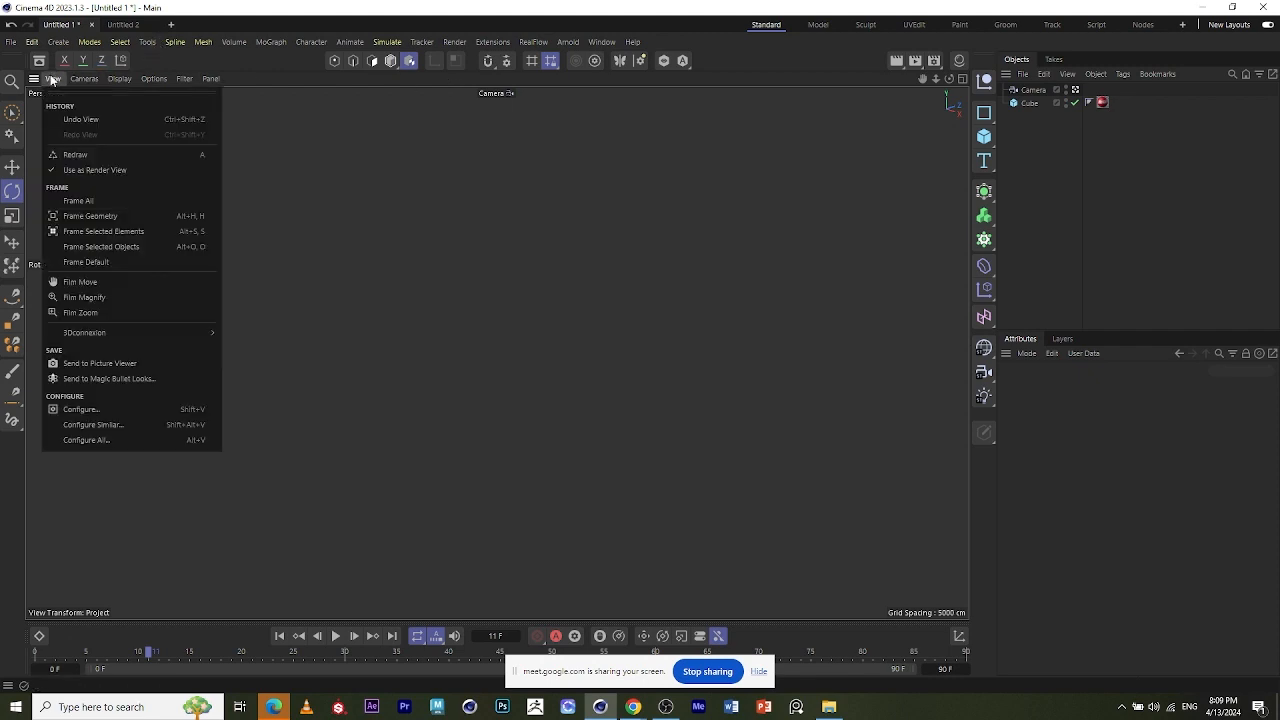
click(91, 217)
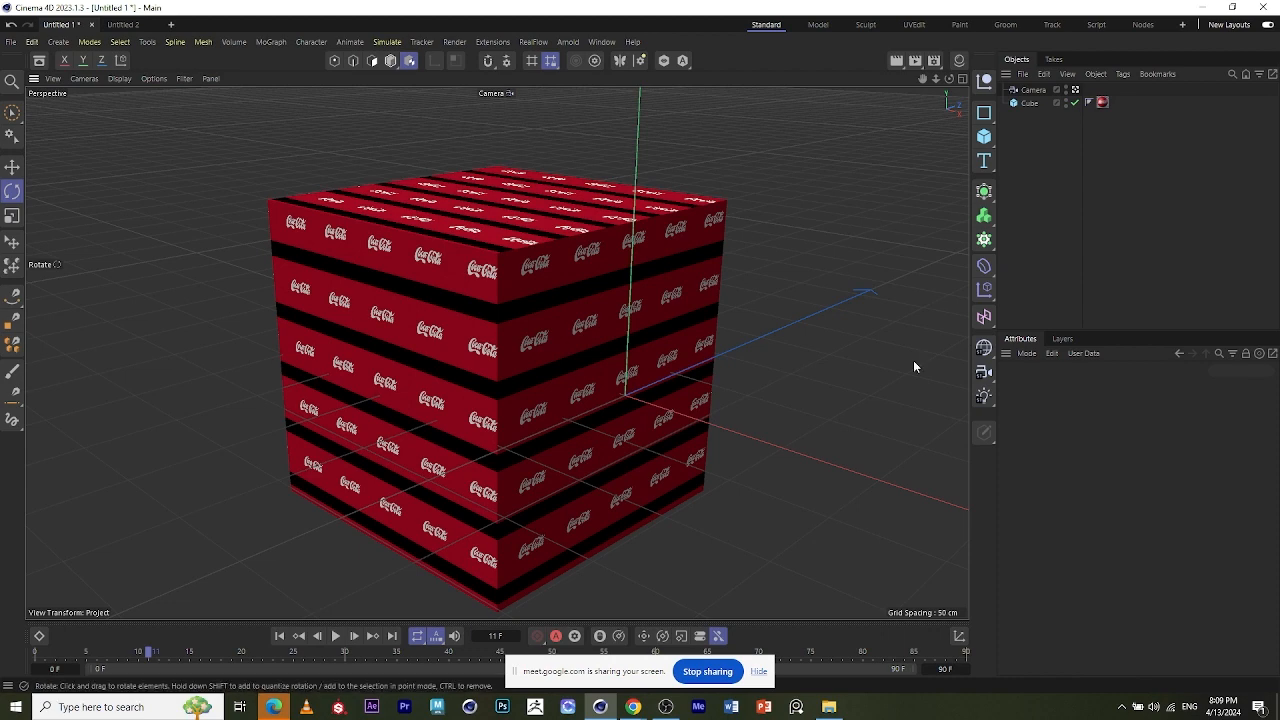
- Add a cylinder primitive to the scene alongside the textured cube
scroll(424, 248, down, 2)
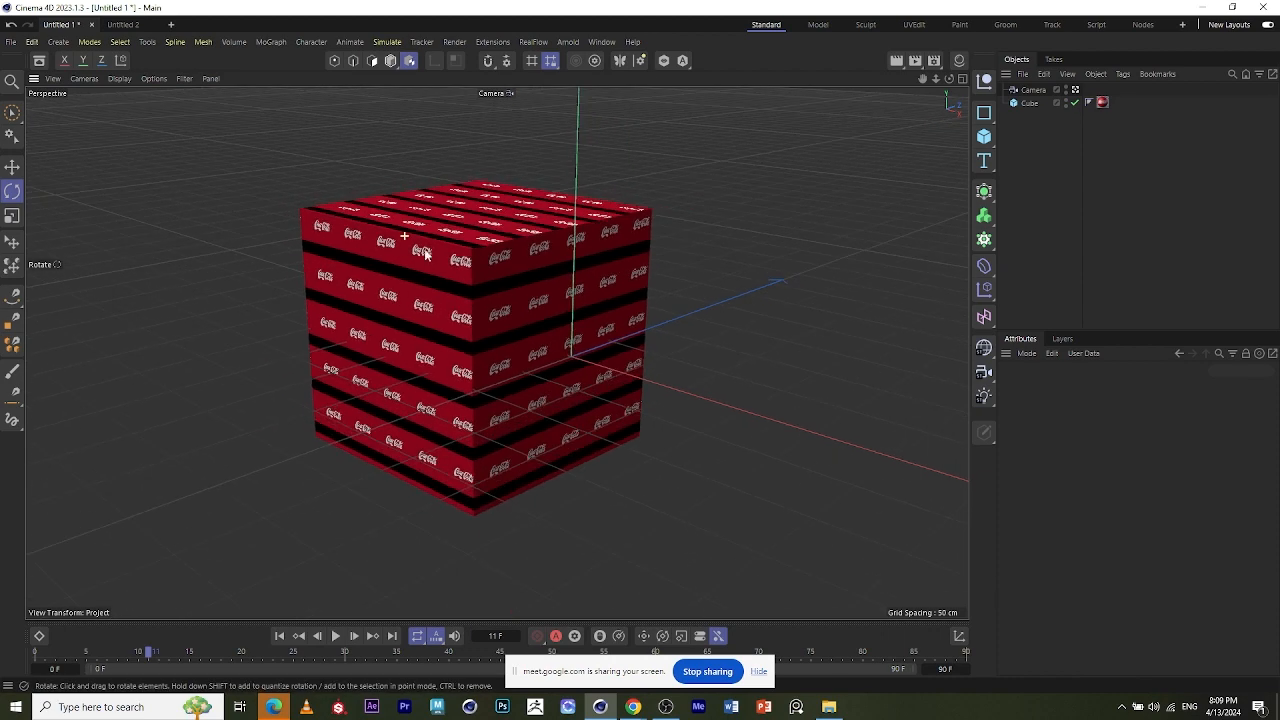
click(424, 248)
scroll(600, 290, down, 4)
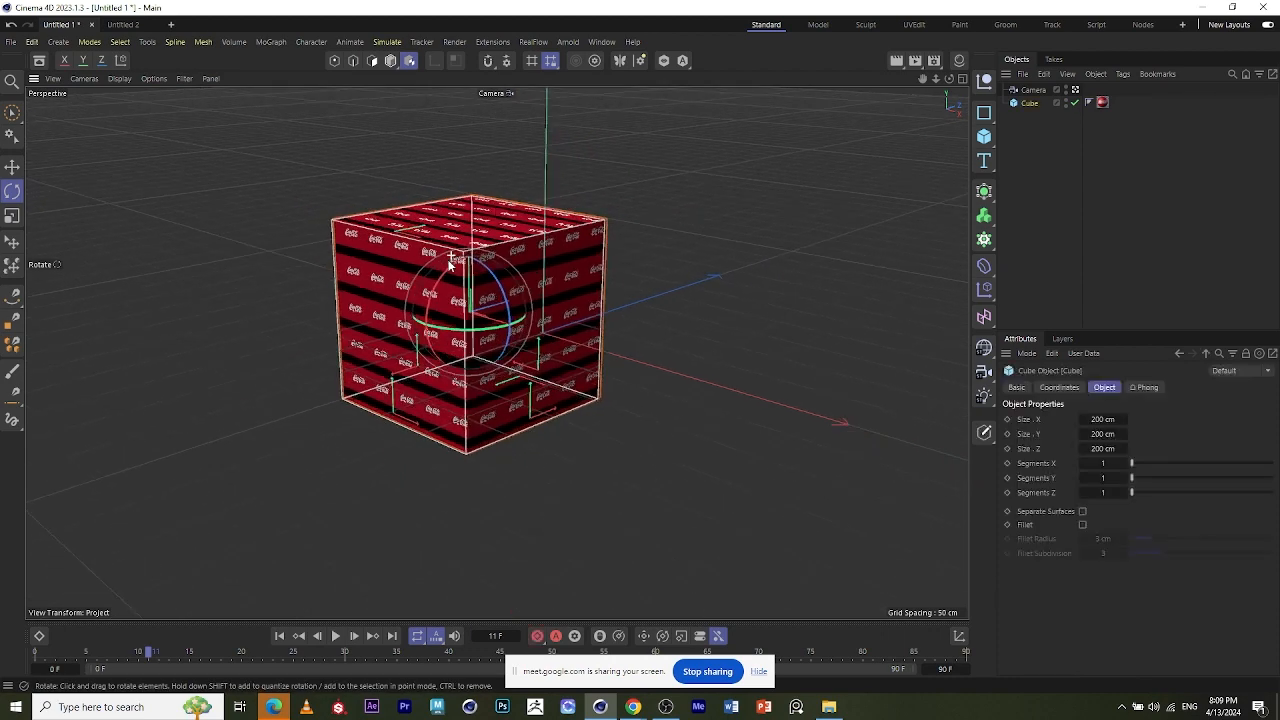
click(984, 136)
click(1100, 160)
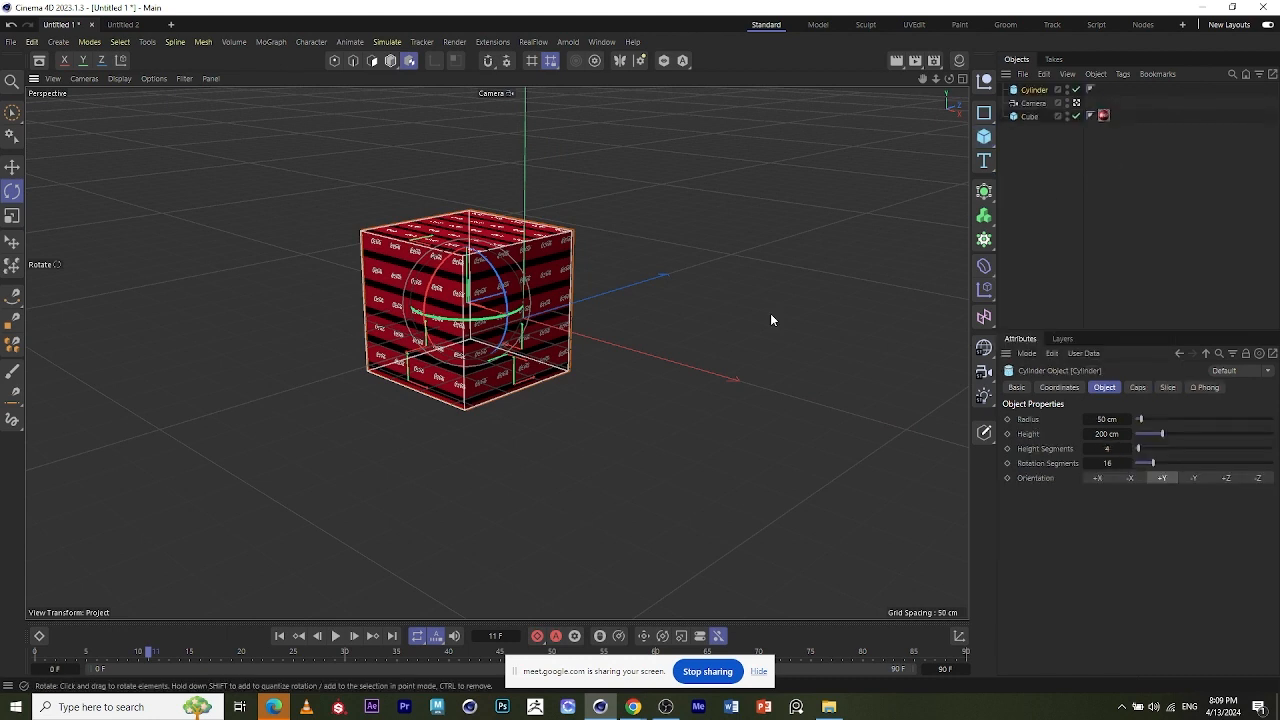
scroll(550, 330, down, 2)
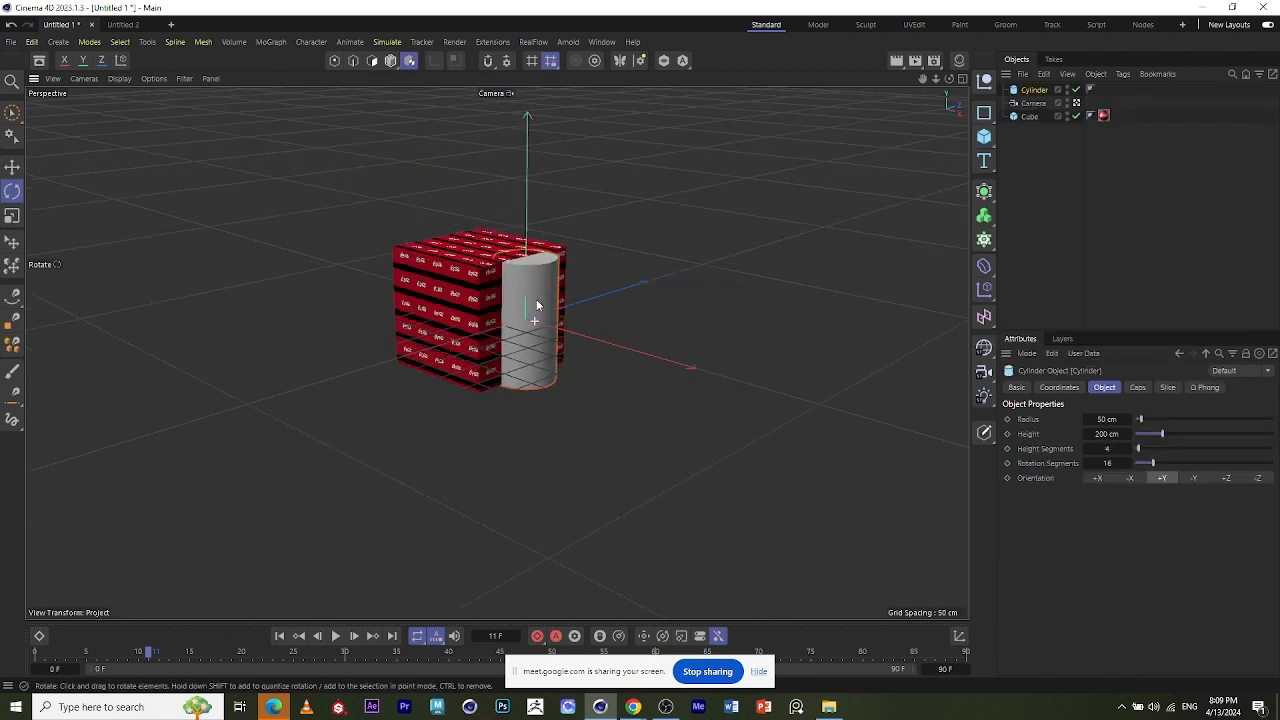
- Switch to Model mode and move the cylinder along the positive X axis until it stands well clear of the cube
click(12, 168)
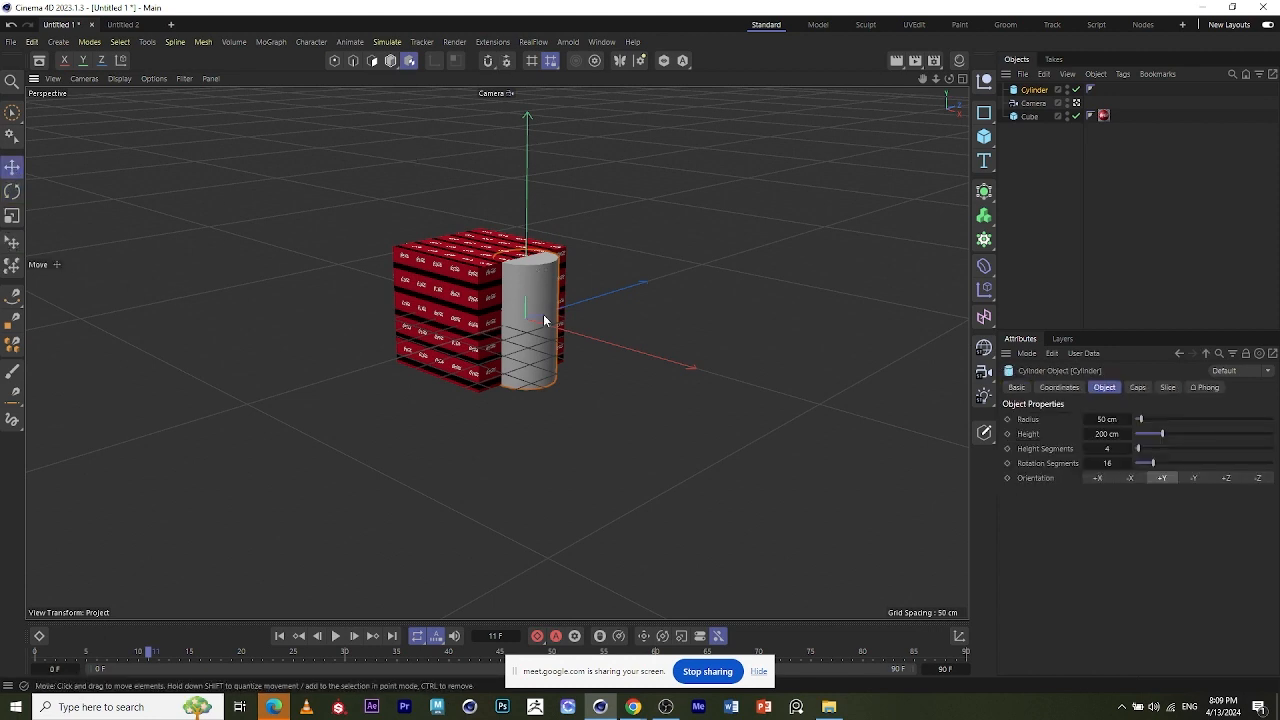
scroll(497, 333, down, 2)
scroll(533, 279, up, 8)
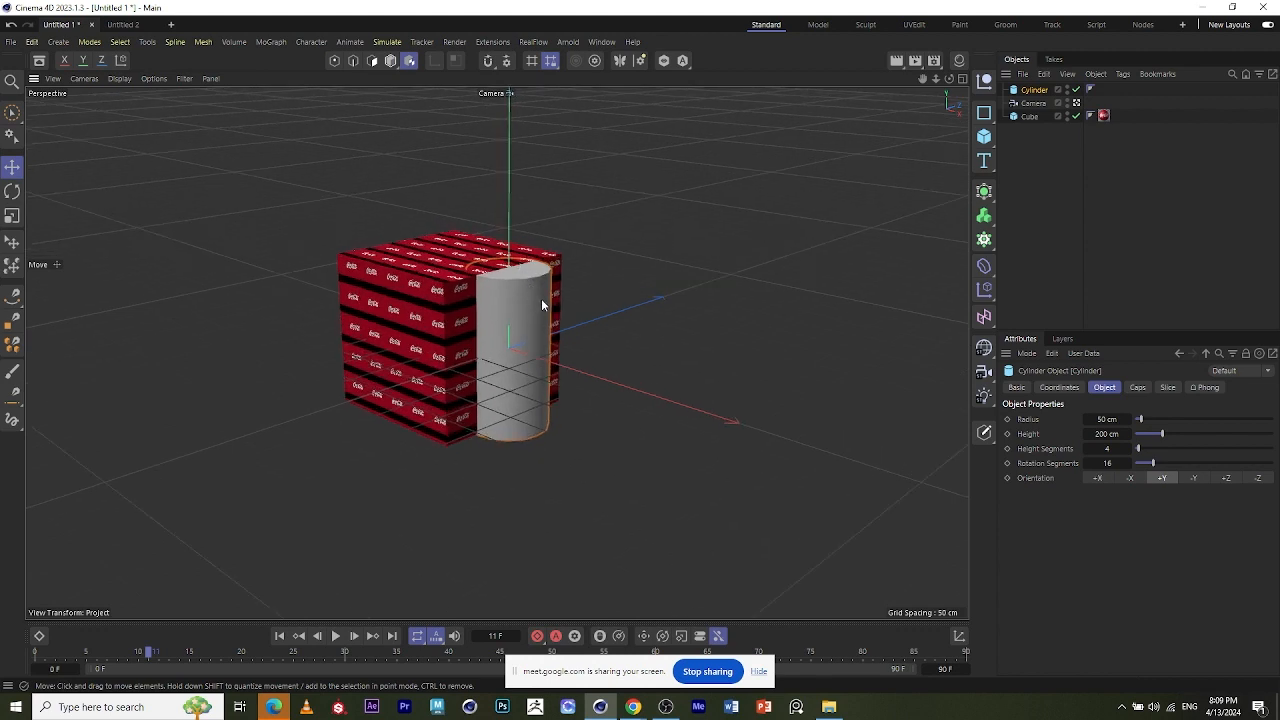
scroll(540, 279, up, 2)
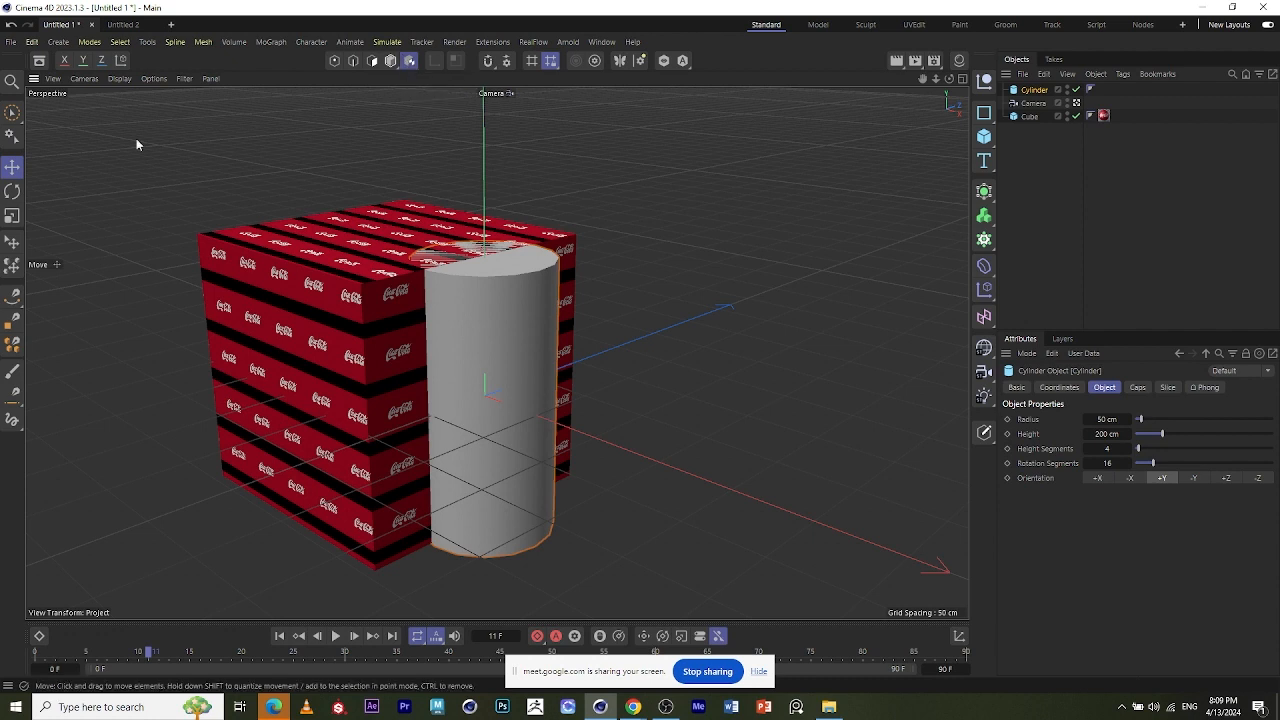
click(8, 113)
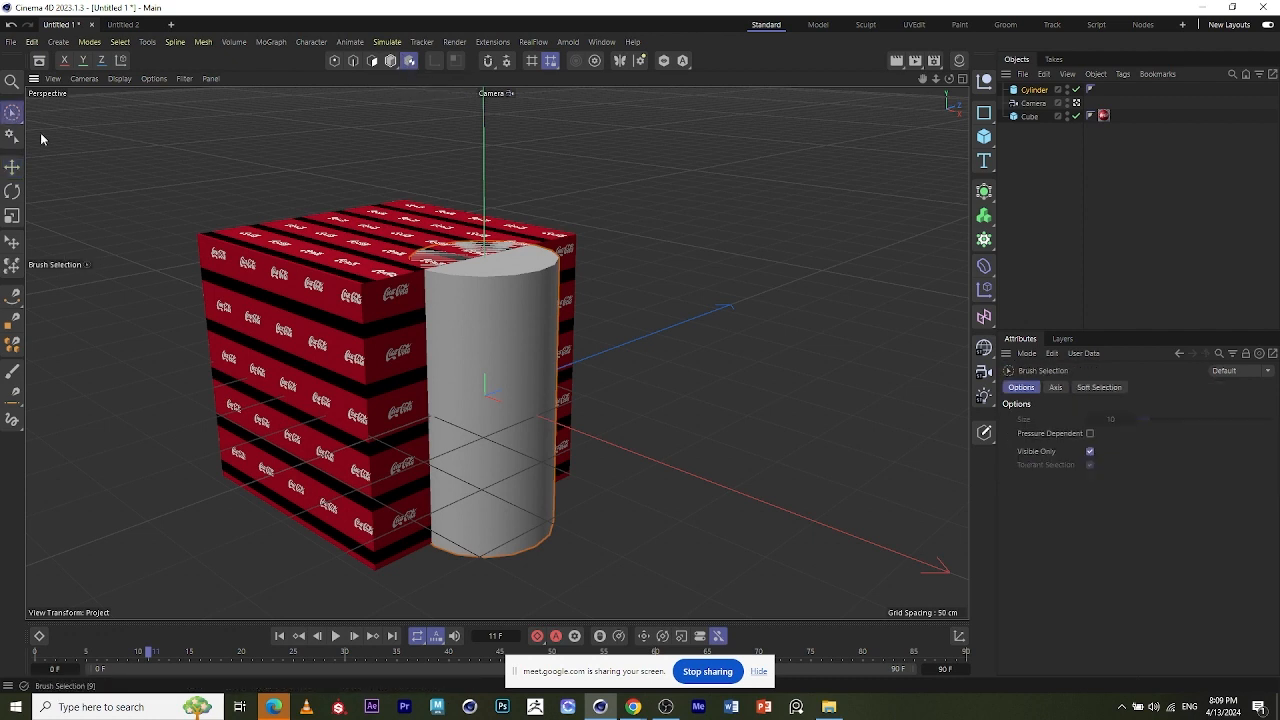
click(533, 354)
scroll(494, 350, down, 5)
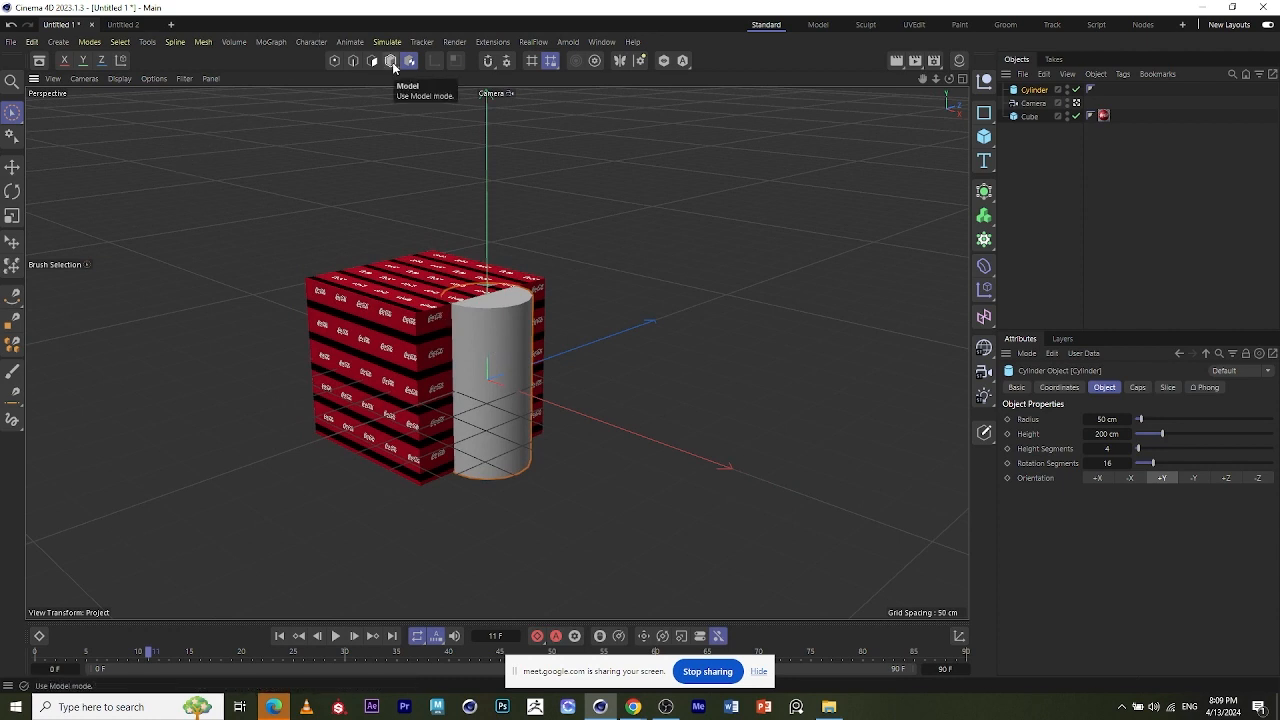
click(391, 61)
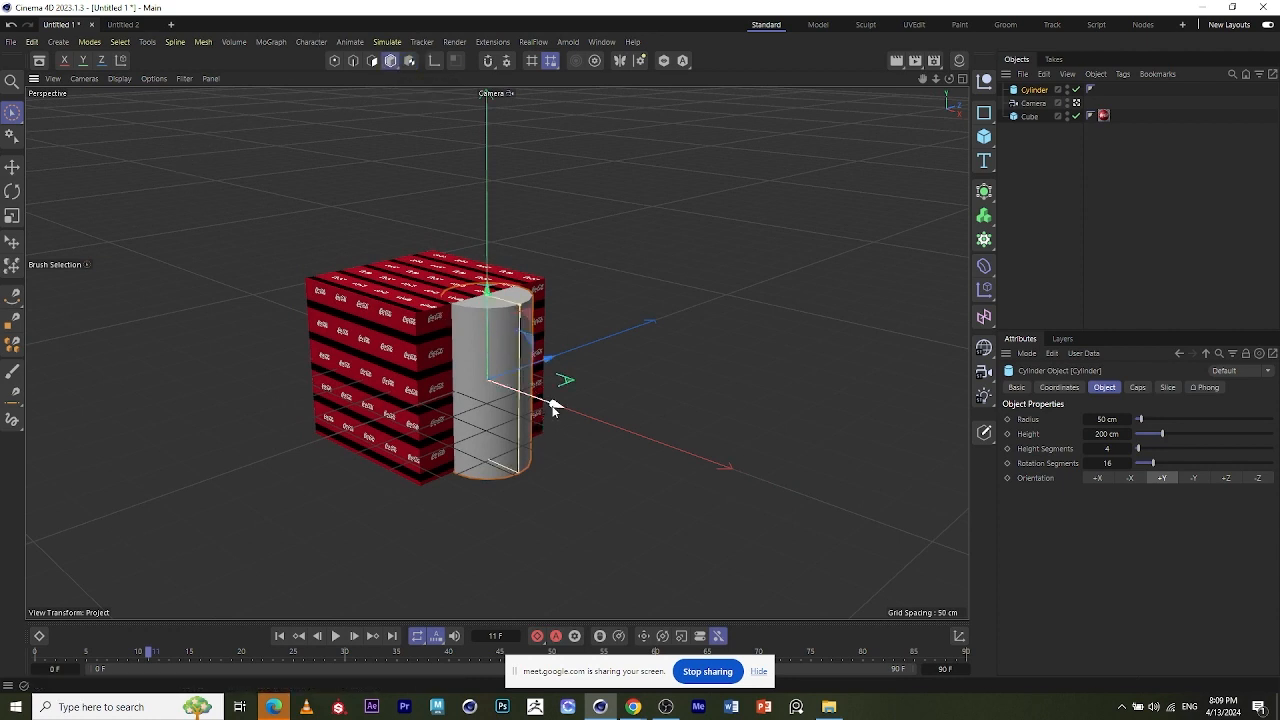
drag(552, 410, 1030, 548)
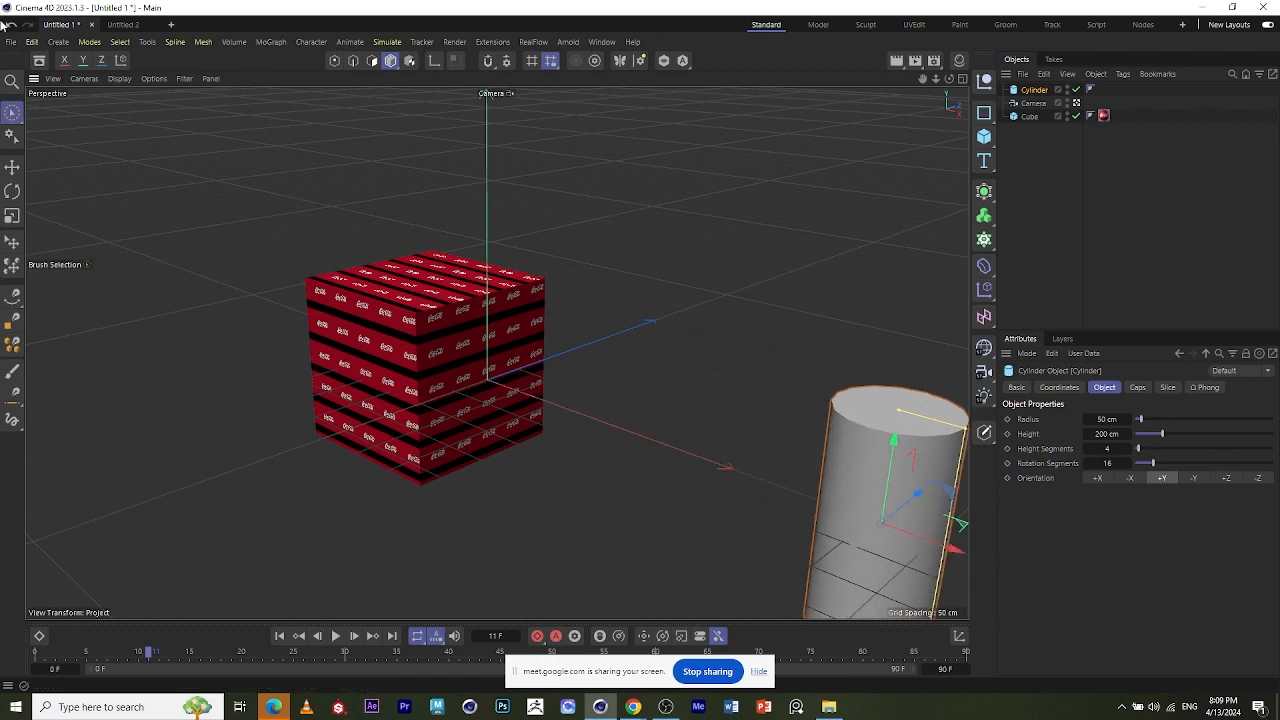
- Orbit to a low view of both objects, keep the cylinder selected and fill the view with it using Frame Selected Objects
alt+drag(274, 180, 346, 224)
alt+drag(724, 448, 562, 344)
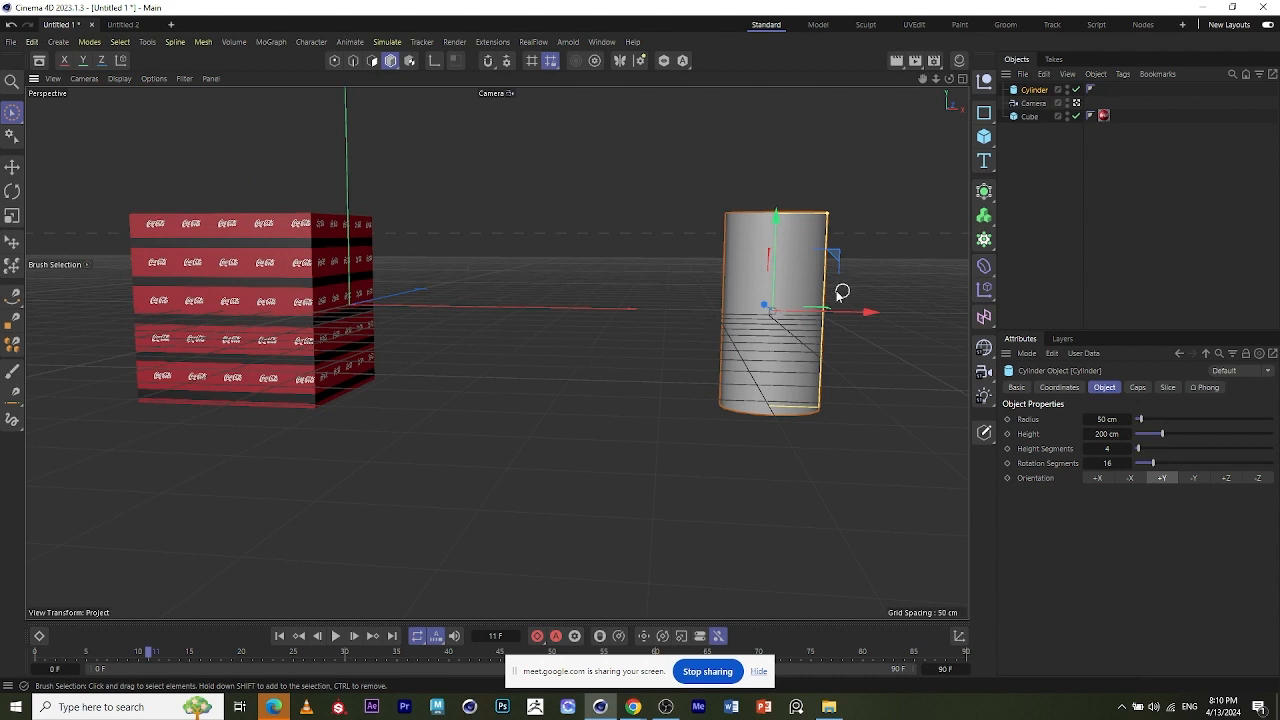
click(741, 141)
click(754, 262)
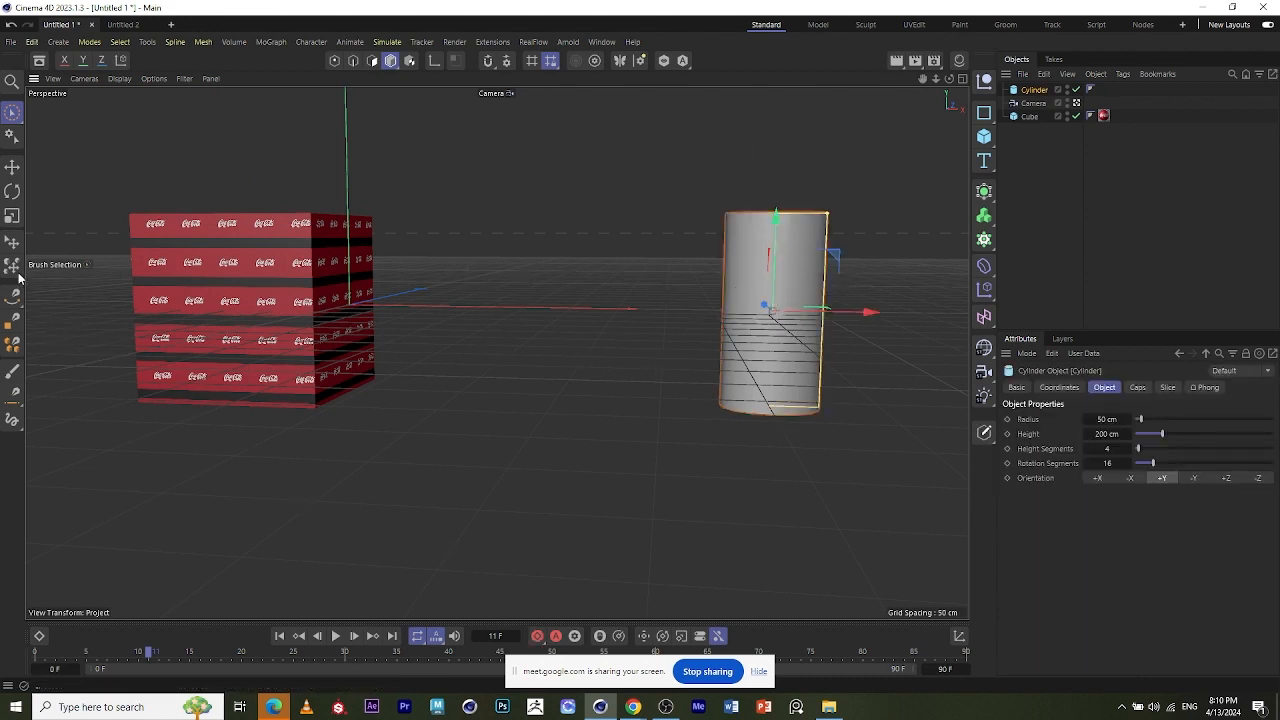
click(52, 79)
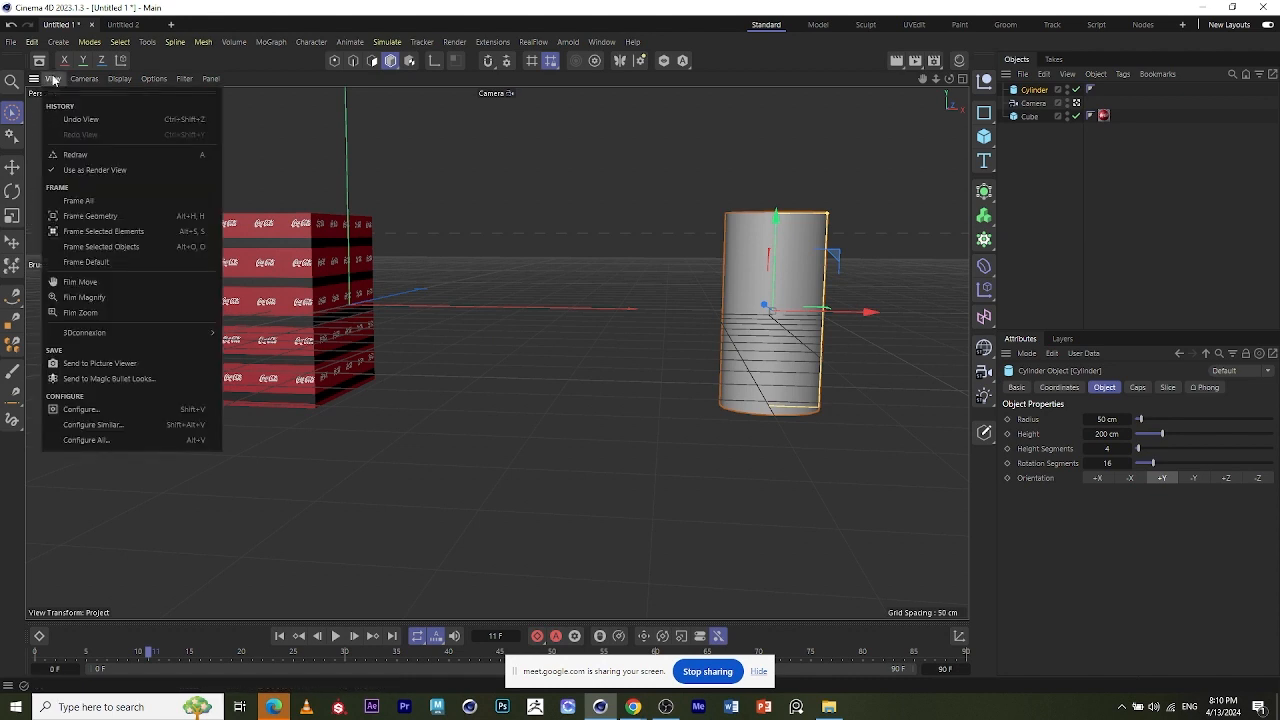
click(110, 247)
scroll(559, 318, down, 10)
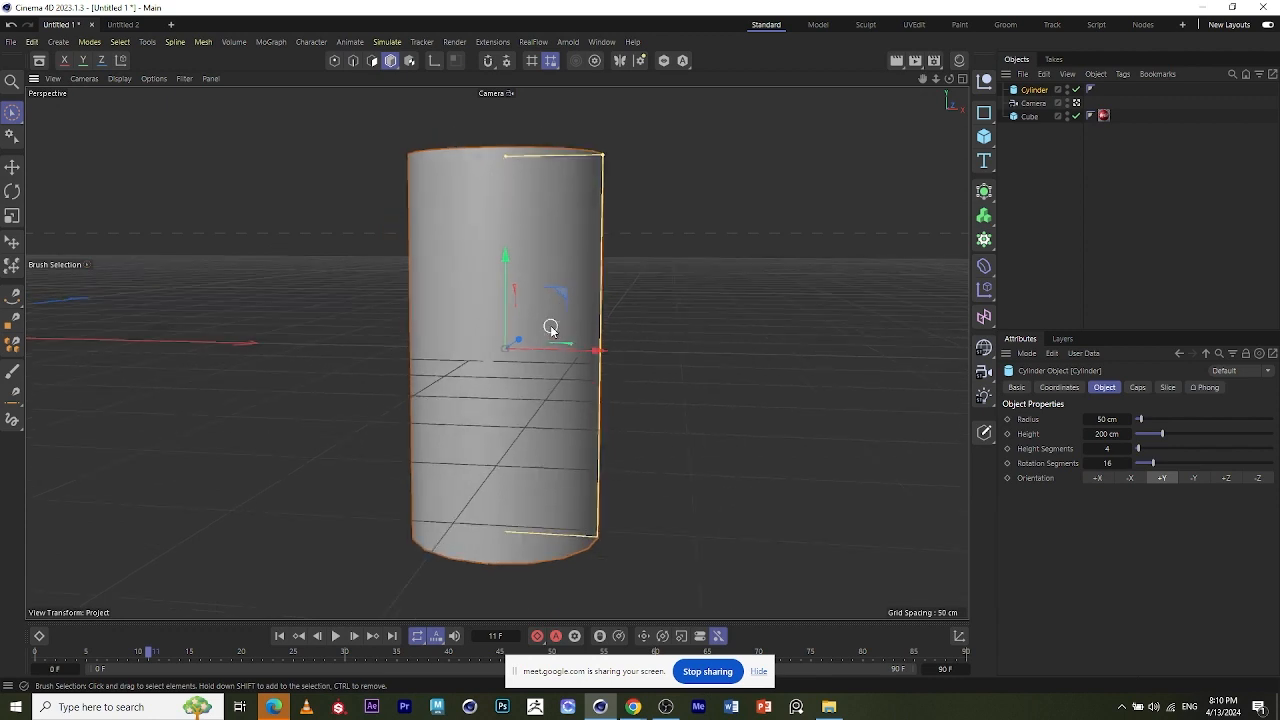
key(o)
- Look up Frame Selected Objects among the view's framing commands without applying it
click(86, 80)
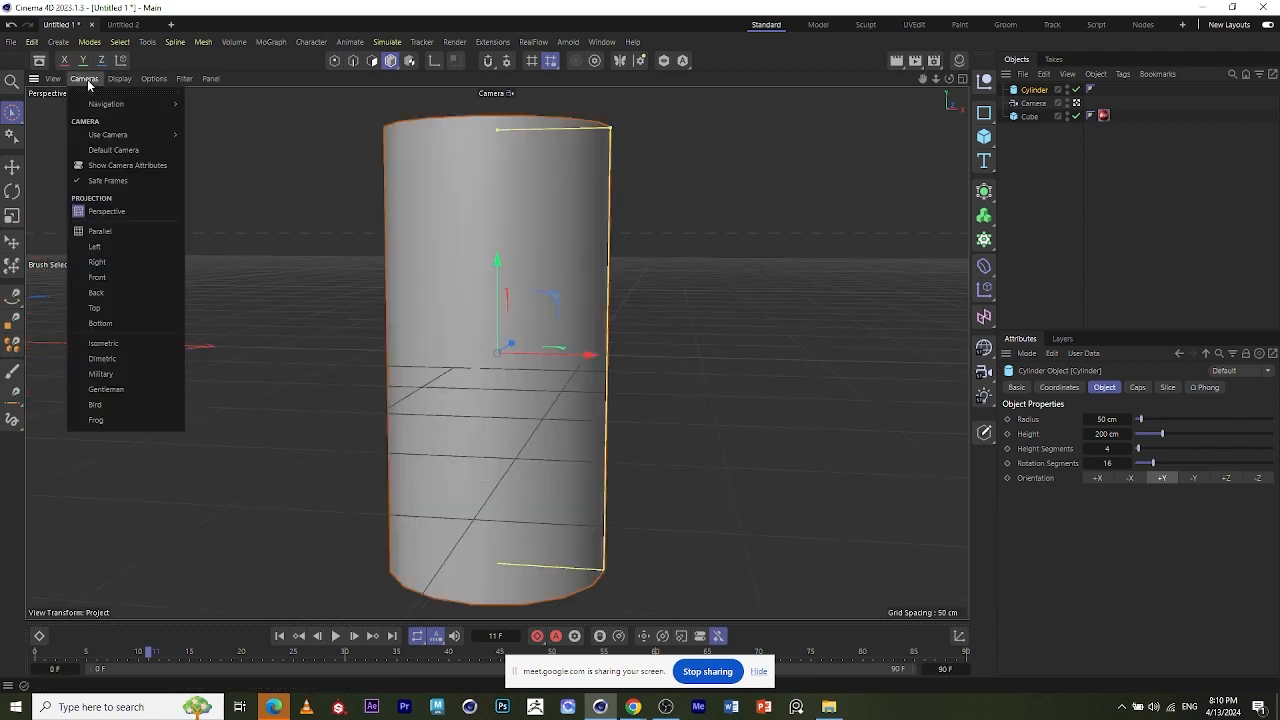
click(59, 84)
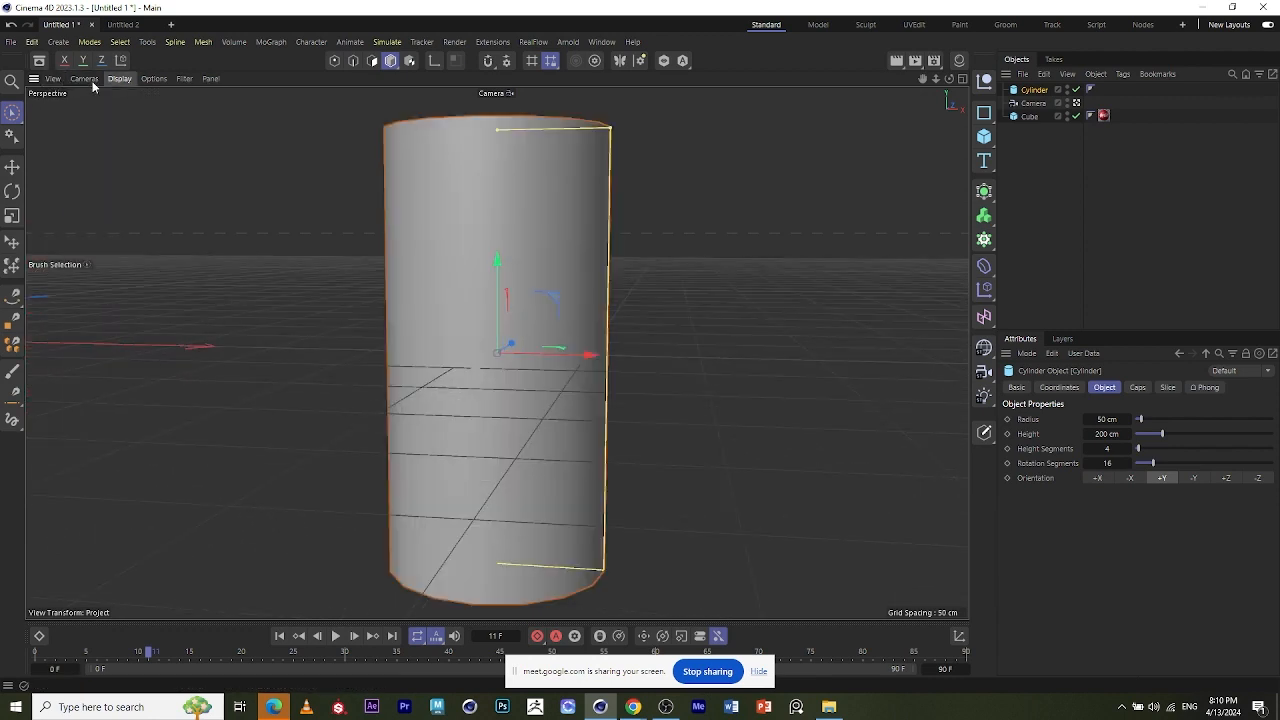
click(58, 83)
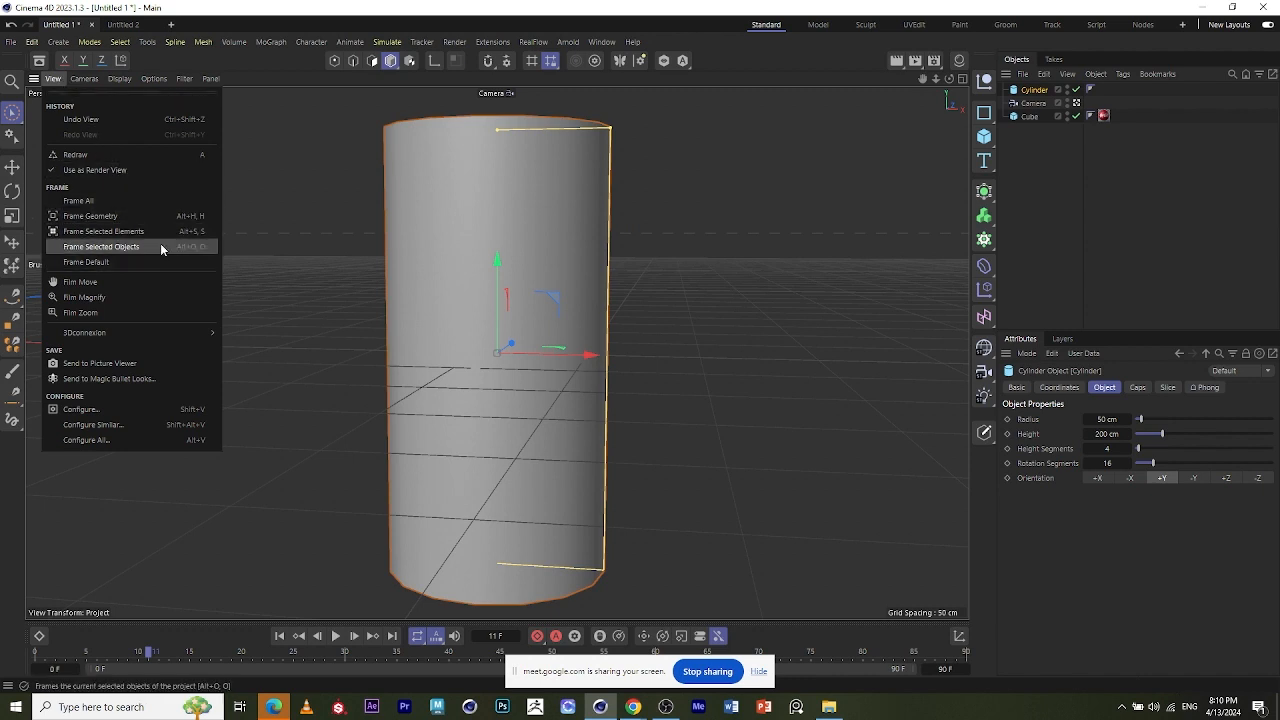
click(730, 222)
scroll(717, 258, down, 2)
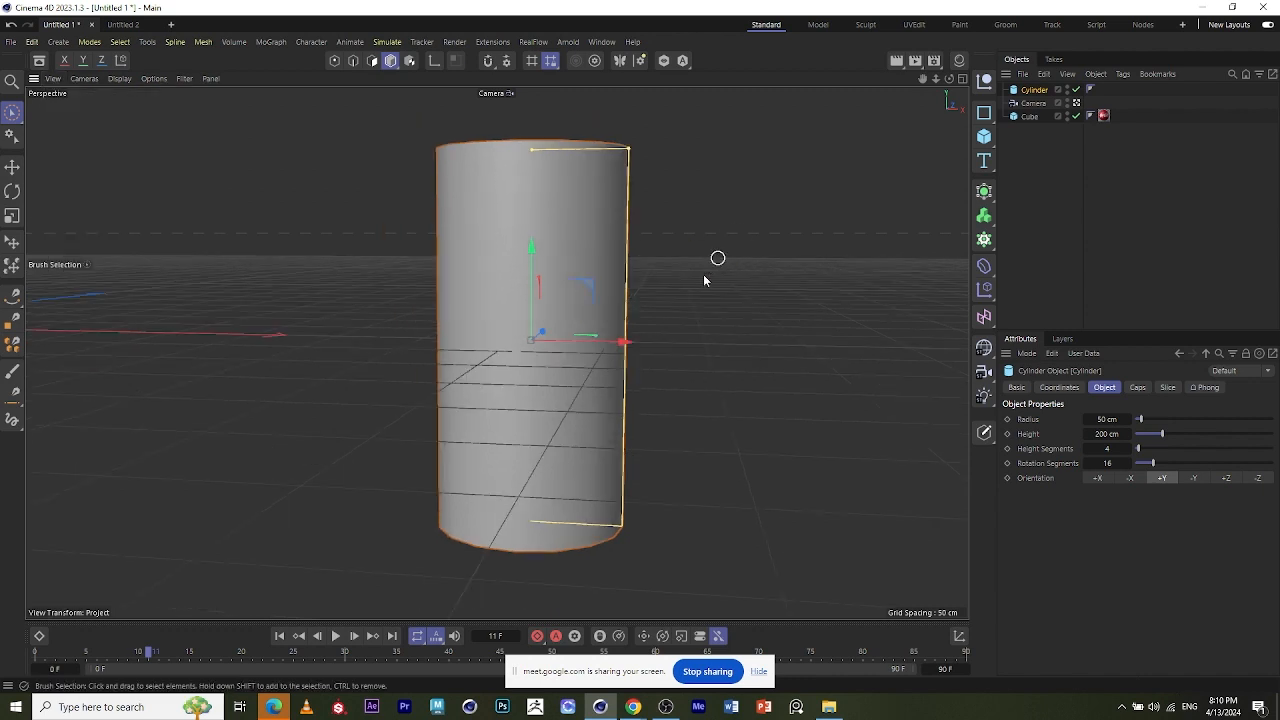
- Select the cube and the cylinder together and fit both in the view with Frame Selected Objects
scroll(704, 280, down, 6)
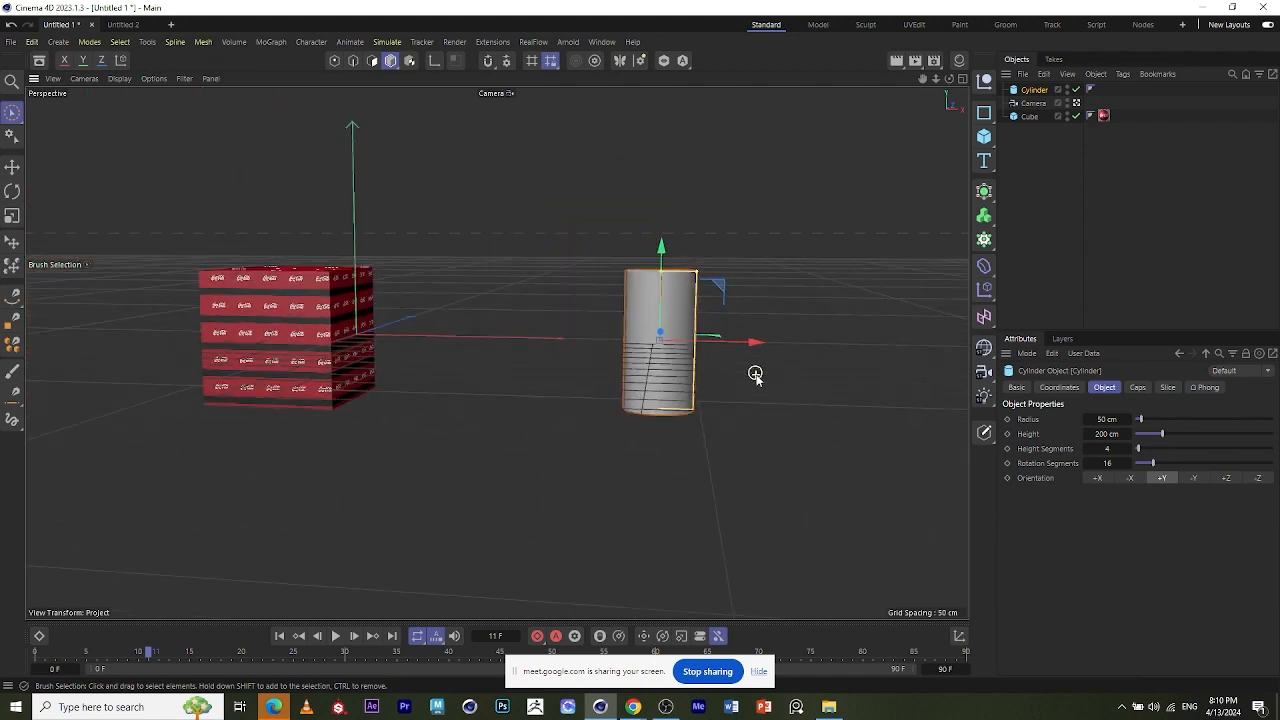
scroll(755, 374, down, 2)
click(305, 330)
scroll(370, 320, up, 6)
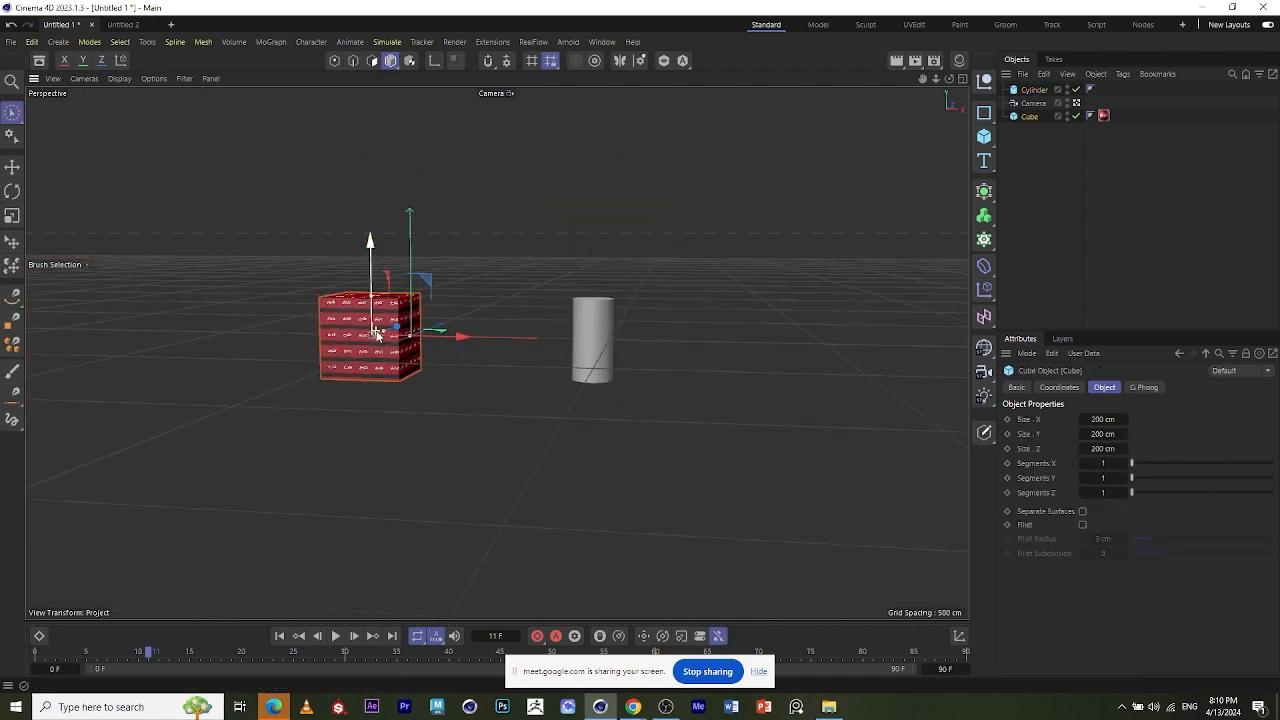
scroll(370, 311, down, 1)
scroll(369, 311, down, 5)
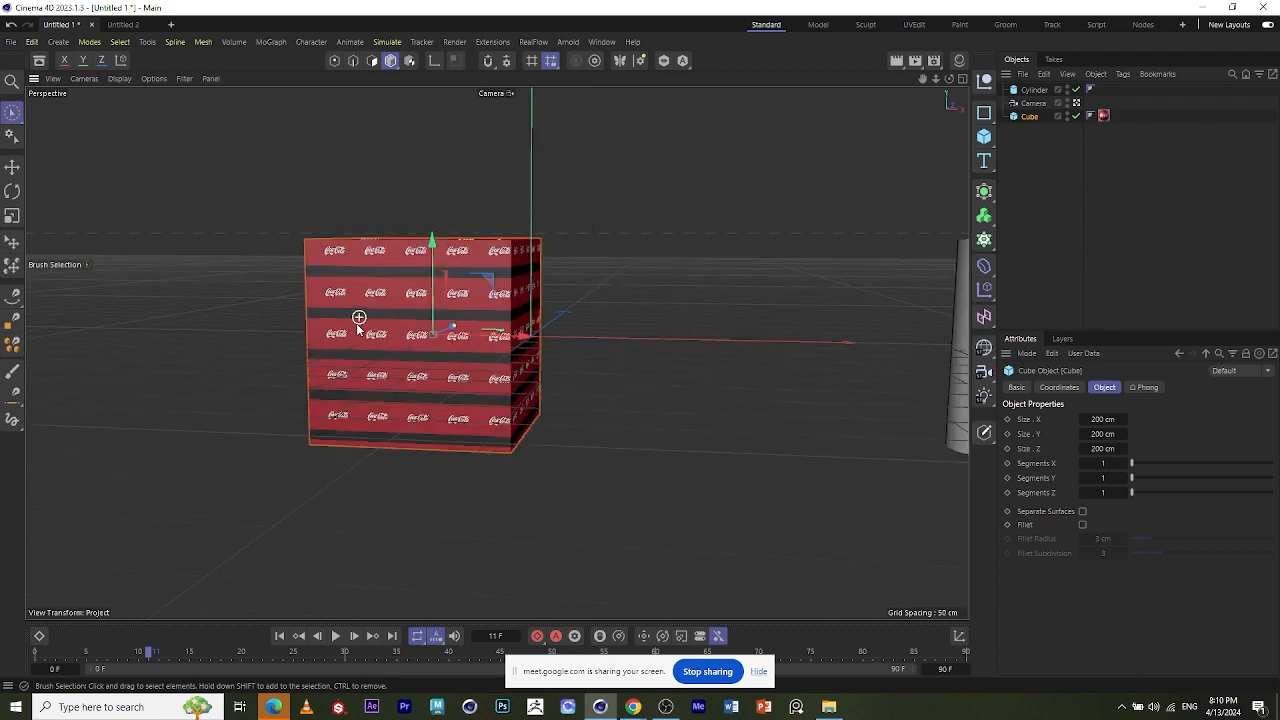
shift+click(856, 338)
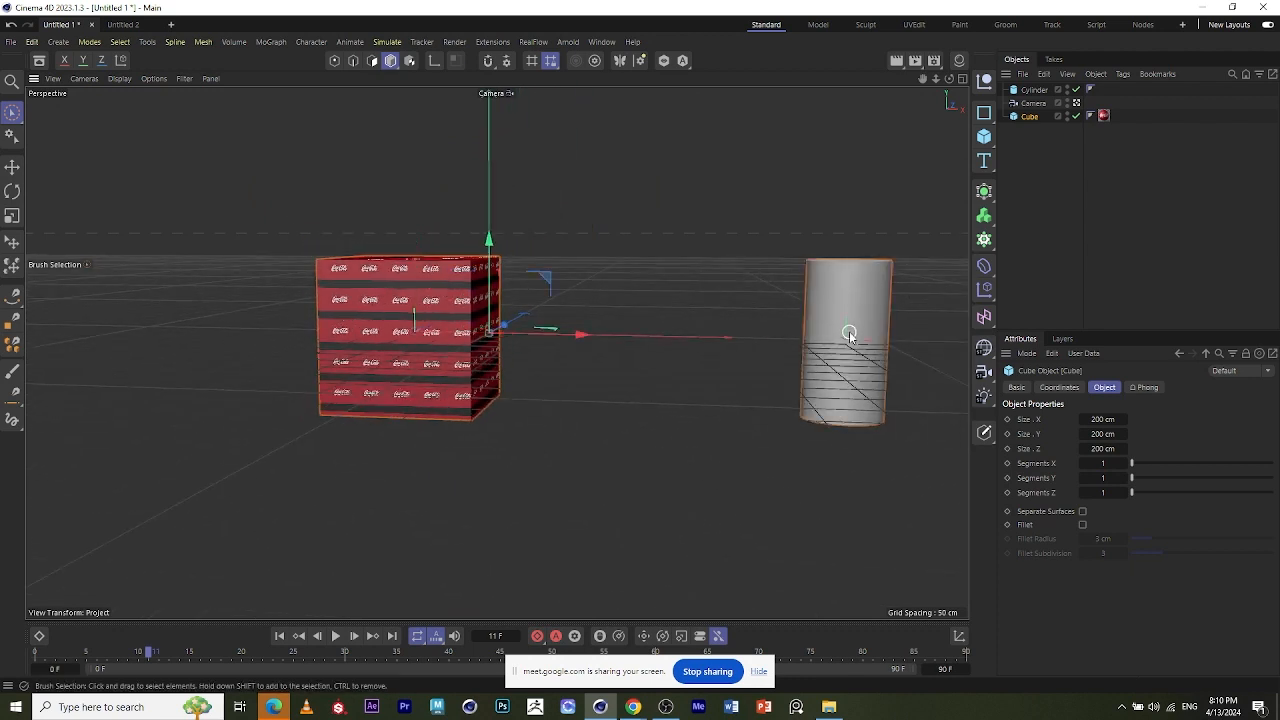
scroll(690, 298, down, 4)
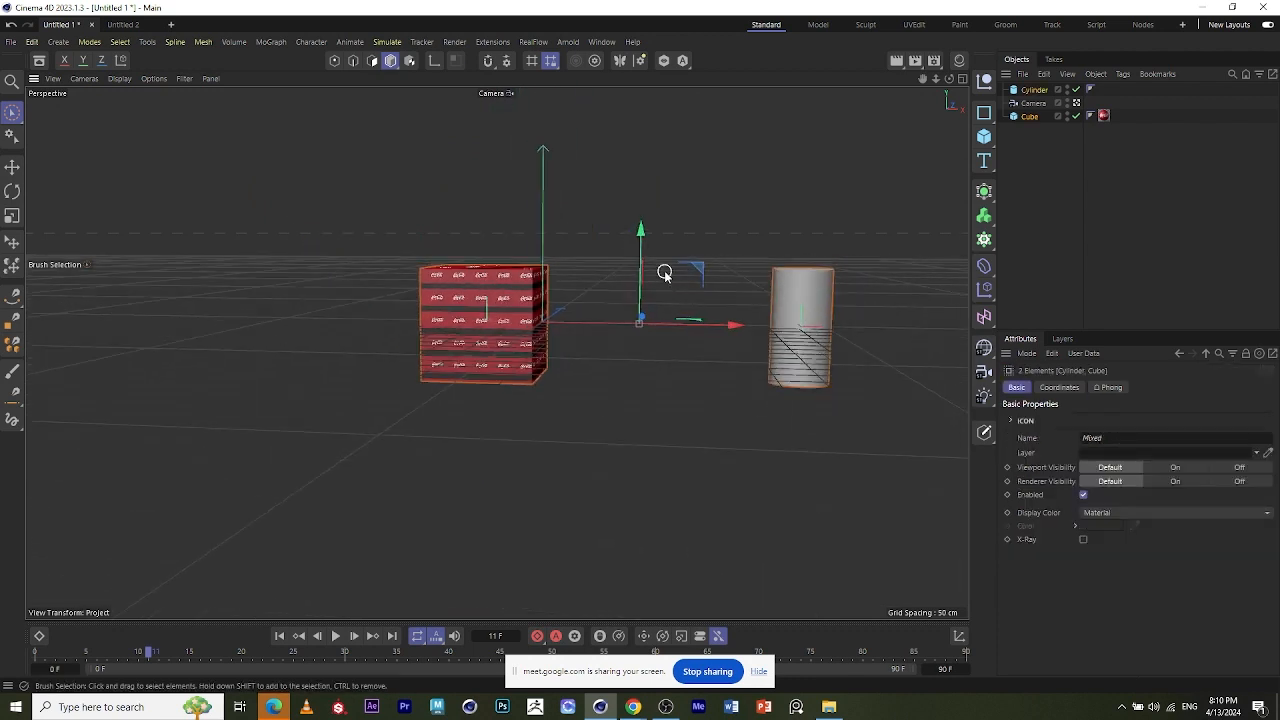
scroll(664, 273, up, 3)
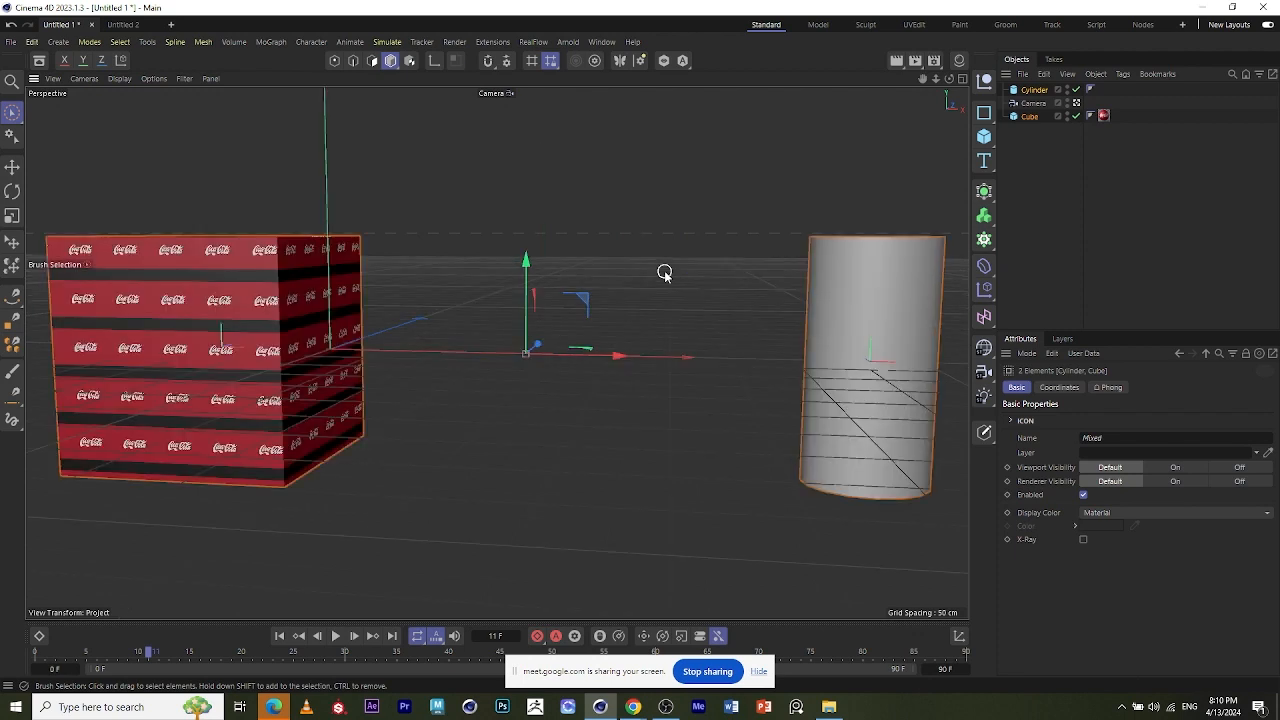
scroll(664, 273, down, 8)
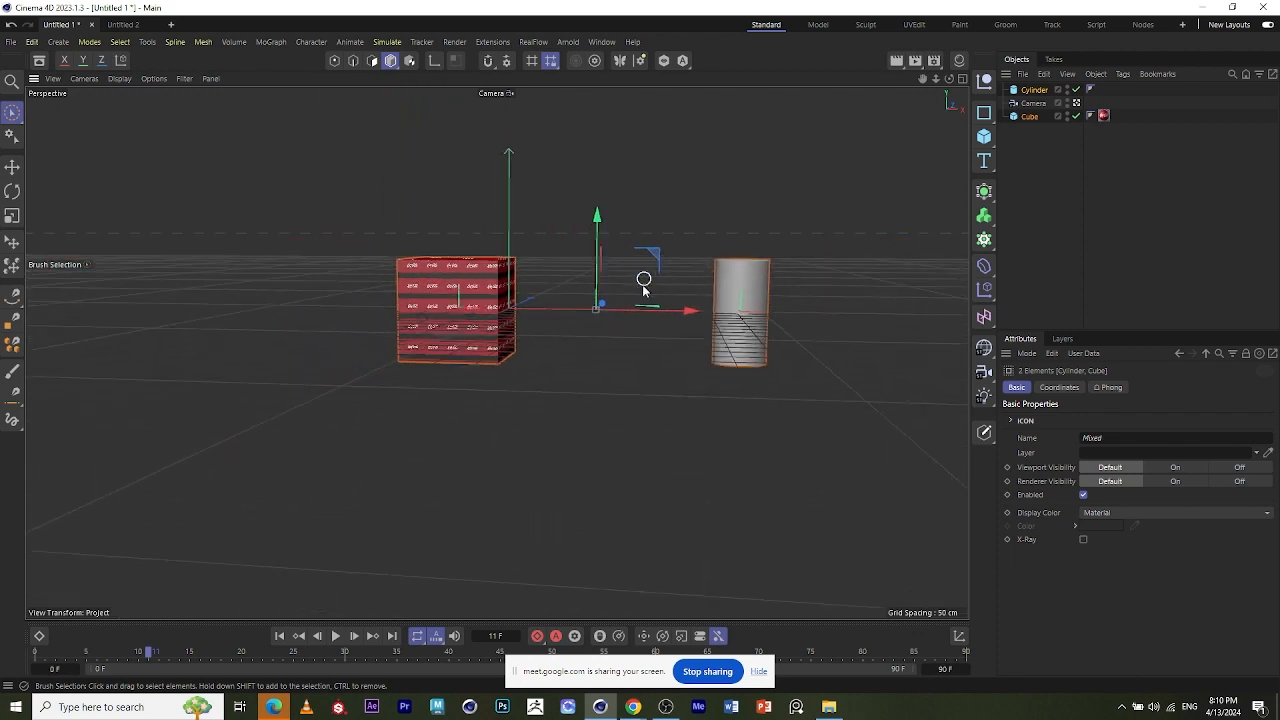
- Clear the selection, select only the cube and fill the view with it using Frame Selected Objects
scroll(644, 287, down, 6)
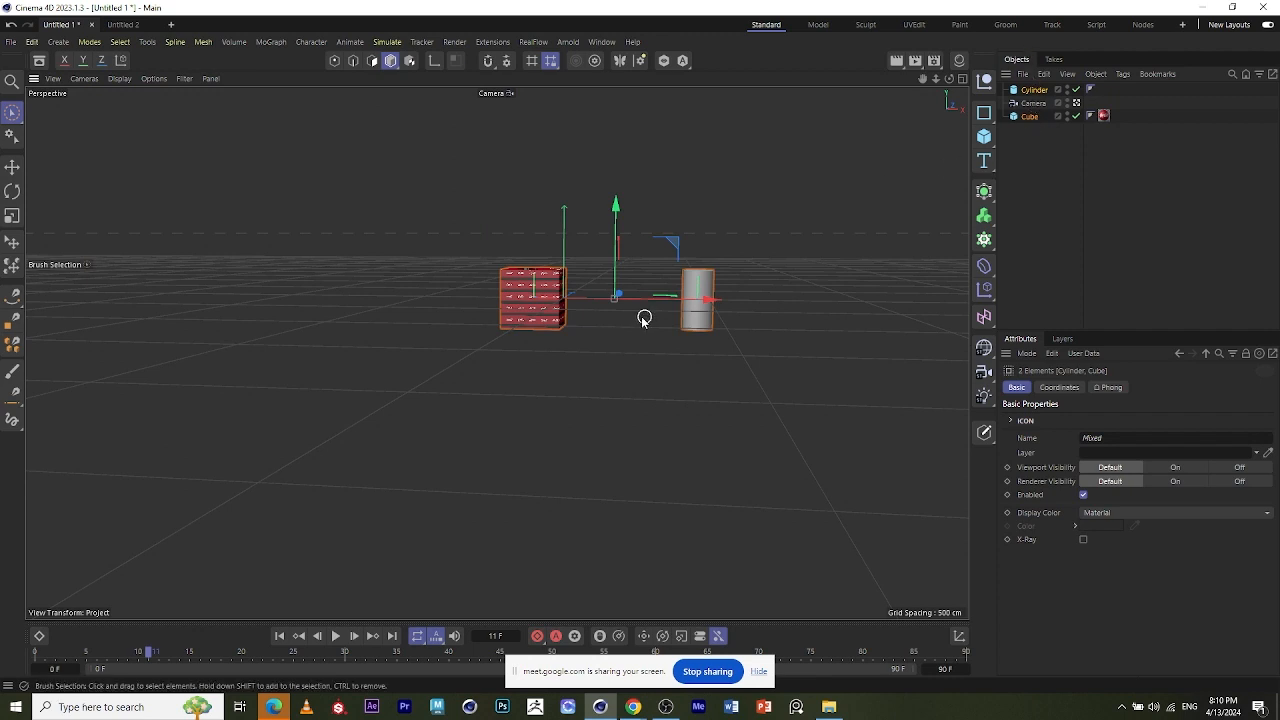
scroll(640, 310, down, 2)
click(384, 288)
click(532, 289)
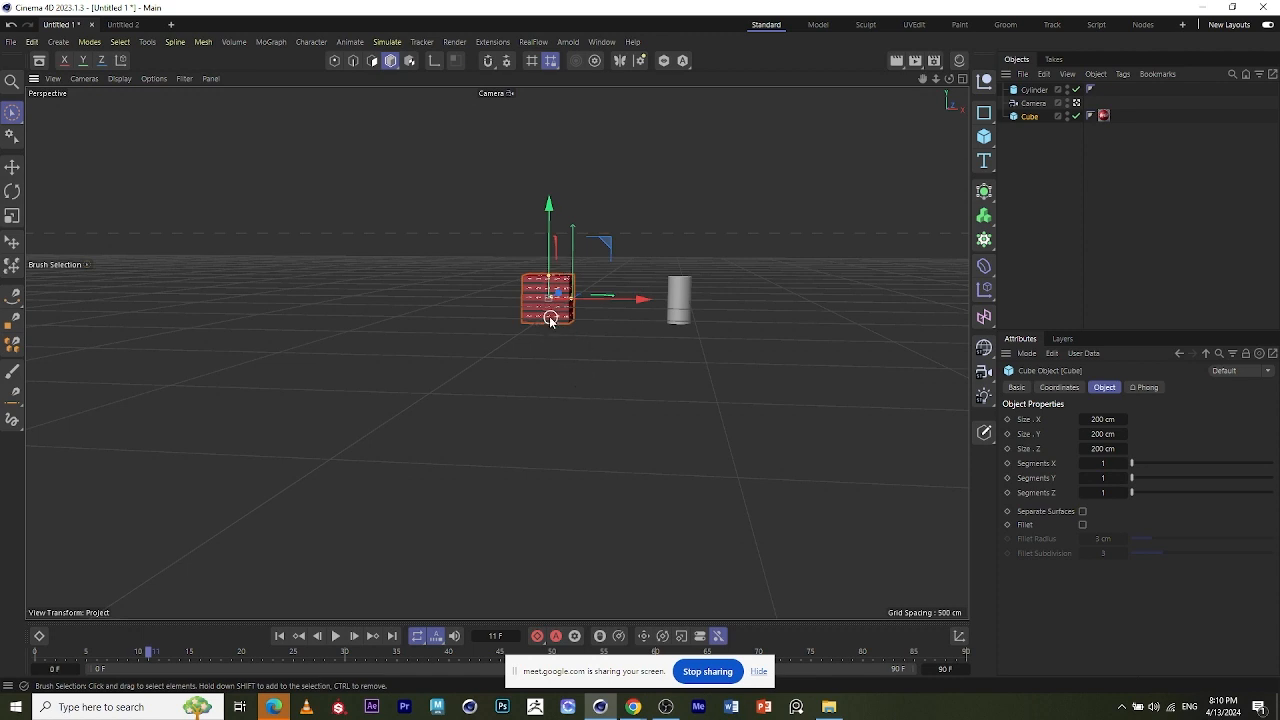
key(o)
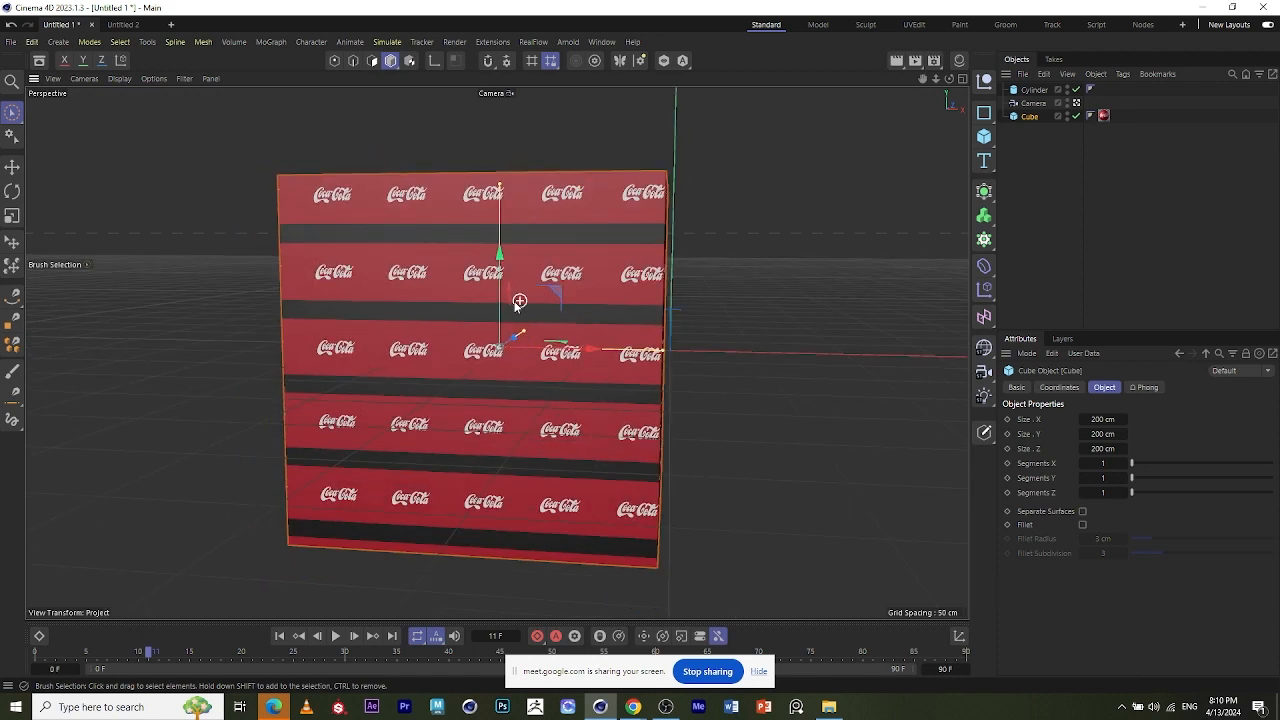
- Zoom out until the cylinder is in sight again and reframe the selected cube
scroll(618, 260, down, 6)
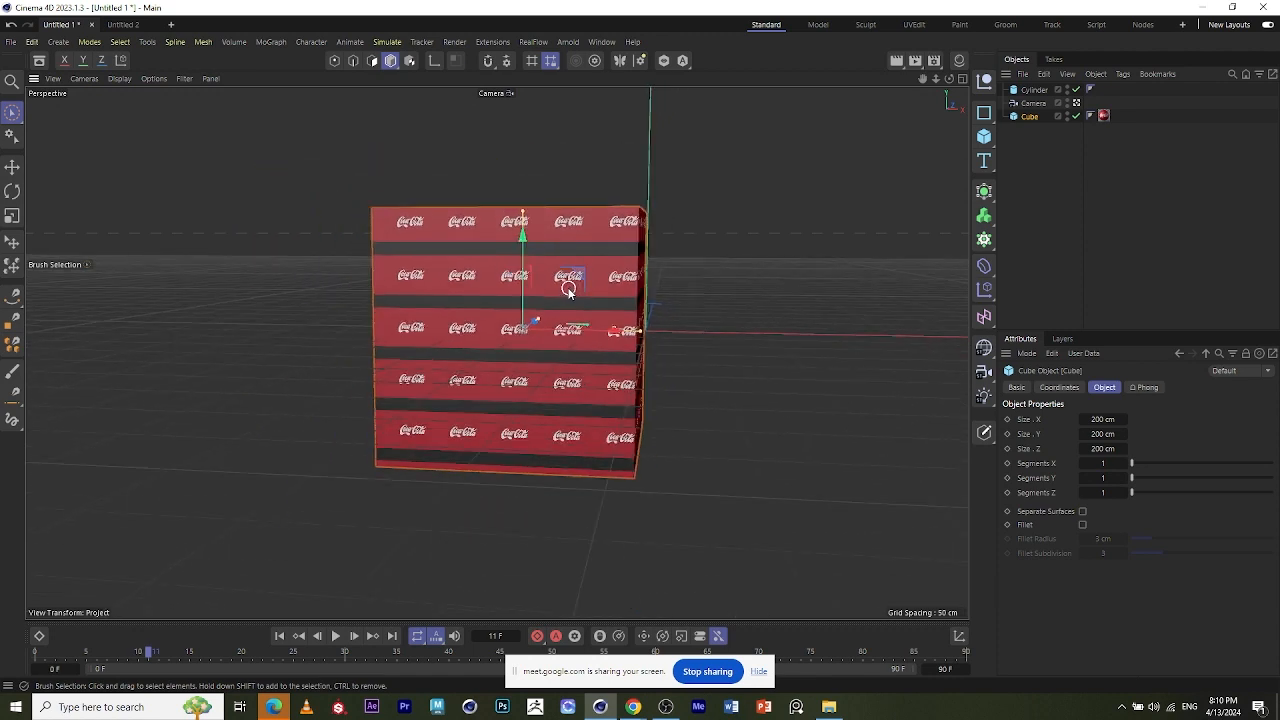
scroll(565, 298, down, 3)
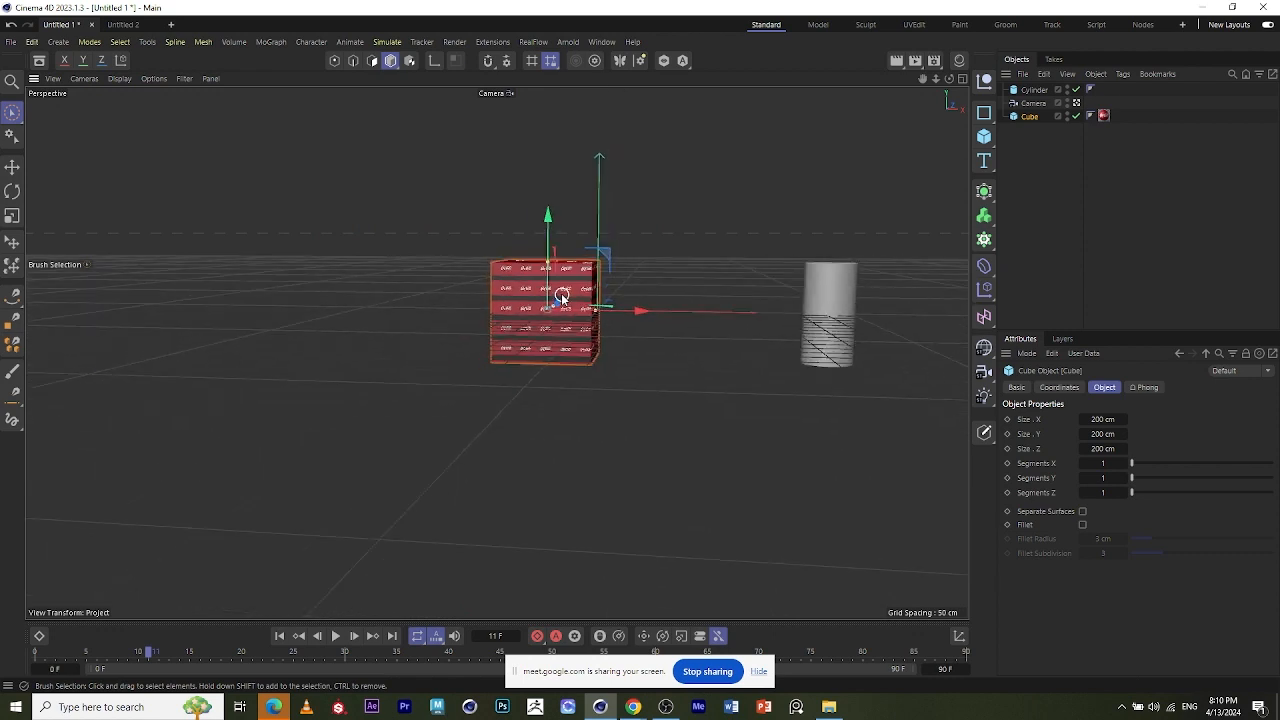
key(o)
scroll(541, 287, down, 1)
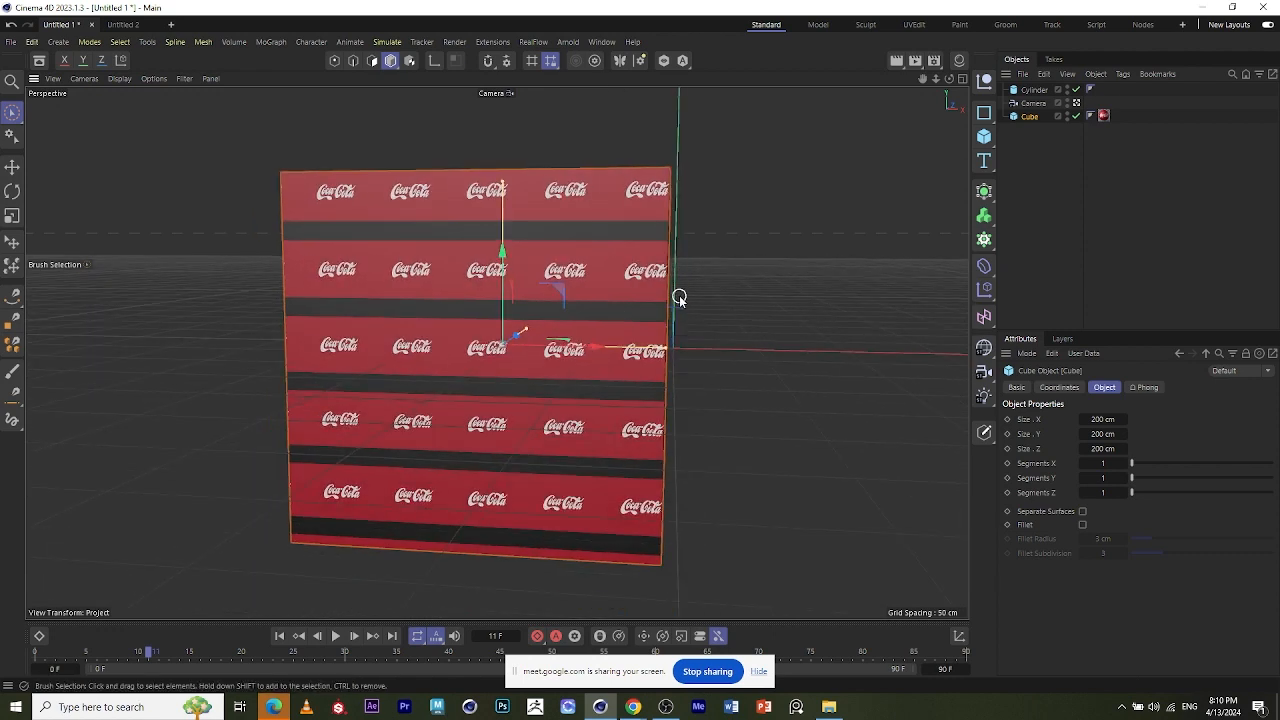
- Orbit and zoom around the selected cube and review the view's framing commands once more
alt+drag(692, 311, 574, 295)
scroll(704, 301, down, 5)
key(alt)
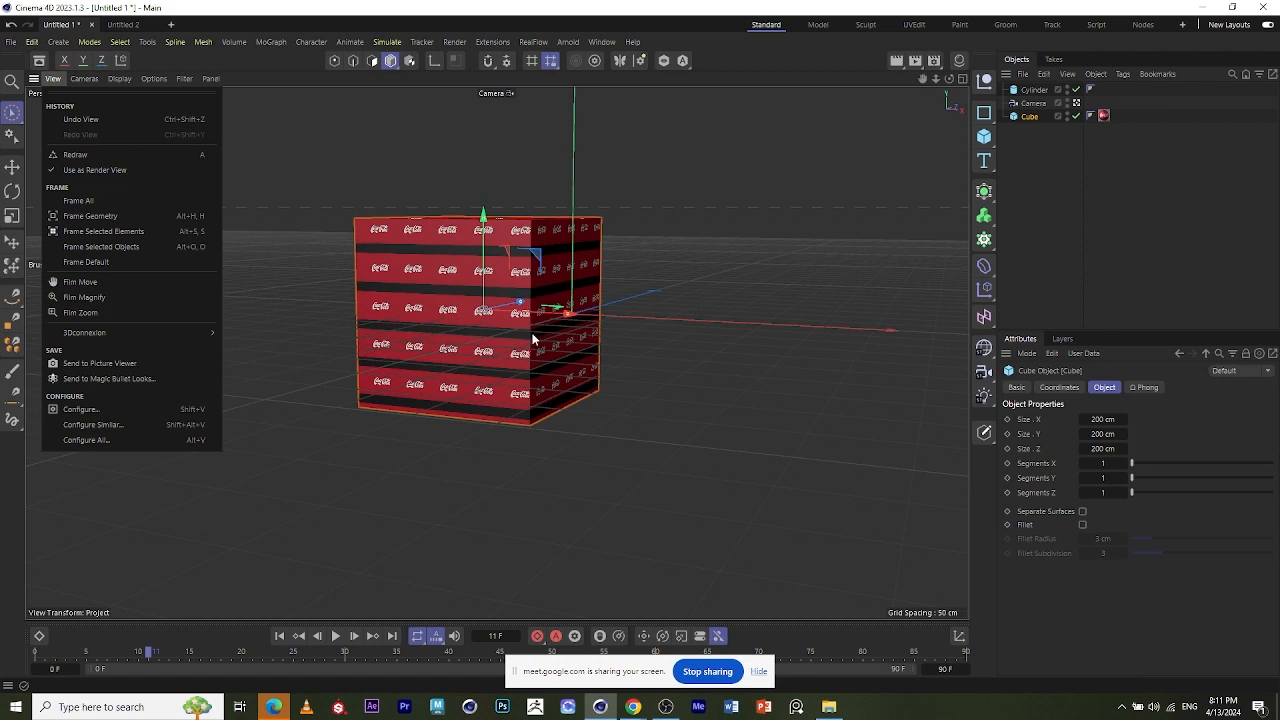
click(709, 190)
scroll(516, 258, down, 3)
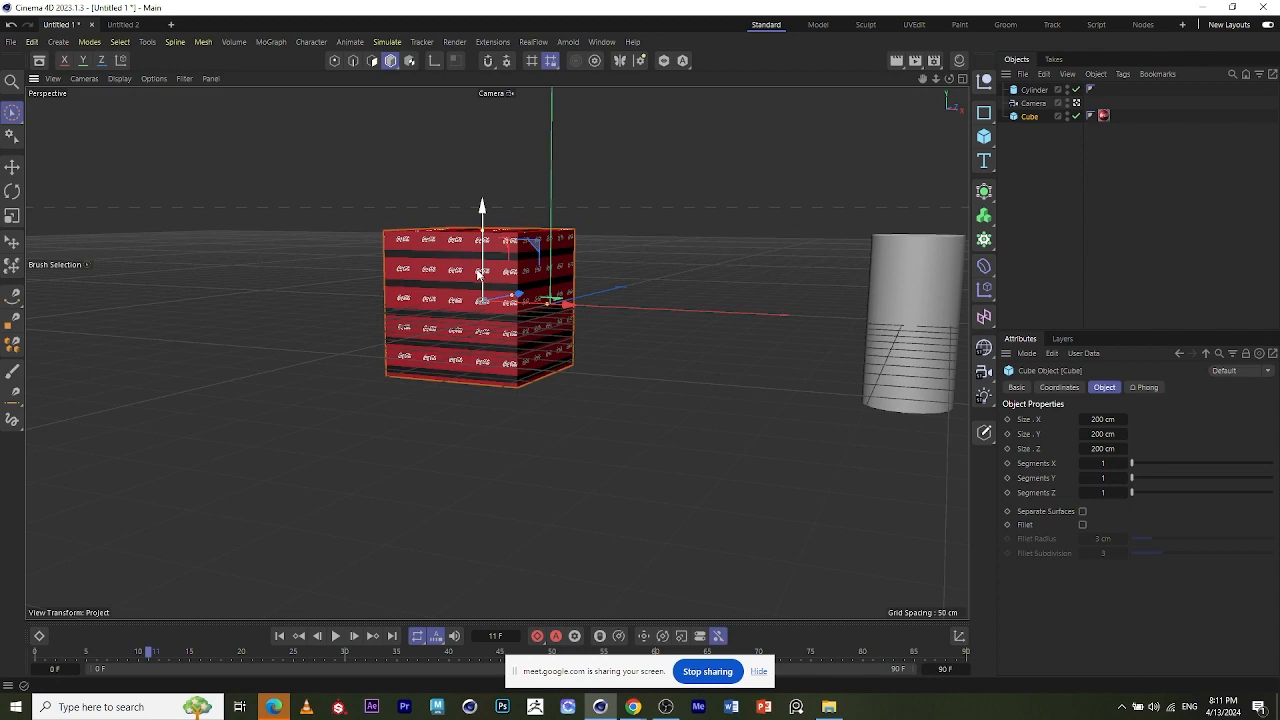
scroll(483, 254, up, 5)
scroll(488, 290, down, 6)
scroll(515, 325, up, 1)
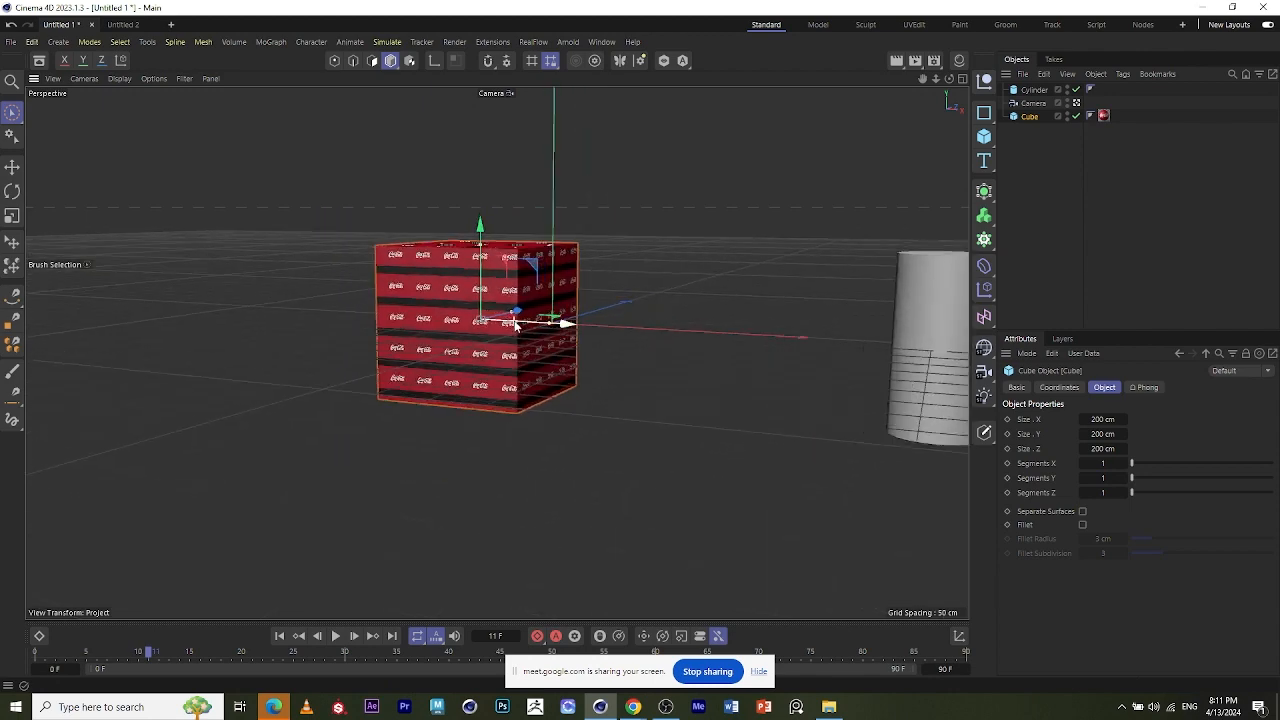
- Orbit around the cube and the cylinder, selecting the cylinder along the way and clearing the selection to view both from several angles
alt+drag(515, 325, 377, 386)
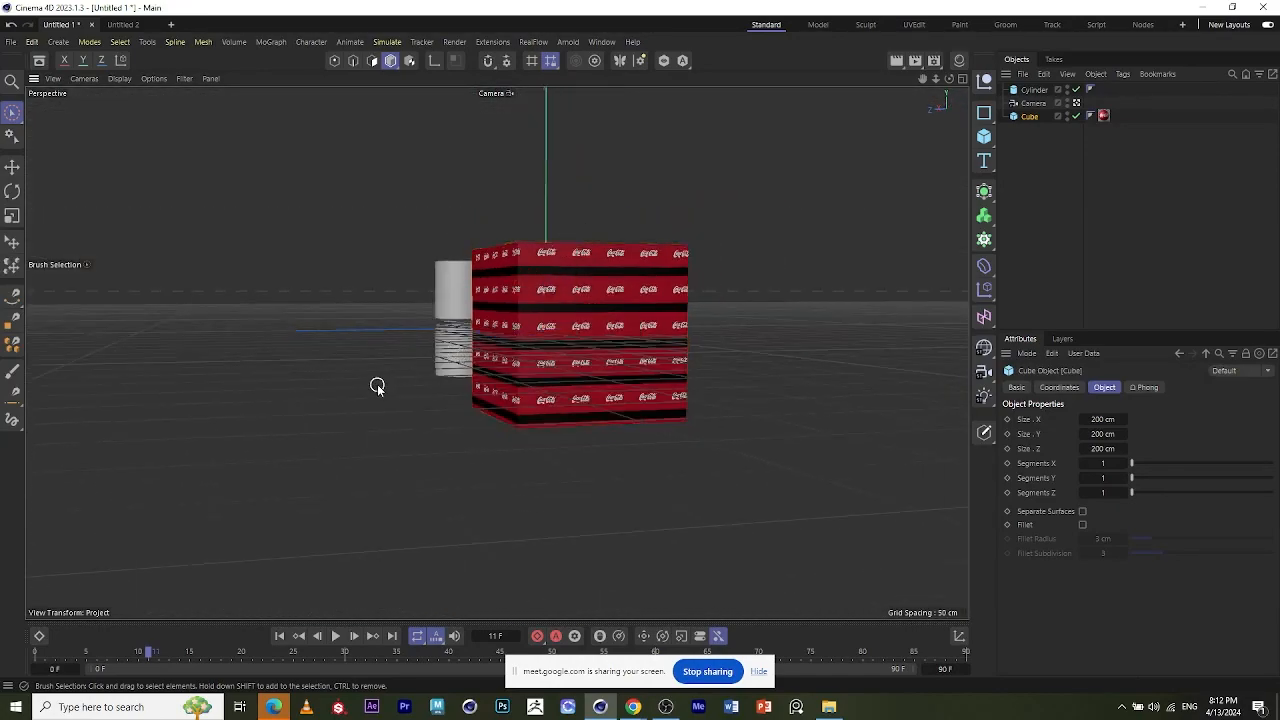
click(452, 320)
alt+drag(452, 320, 399, 425)
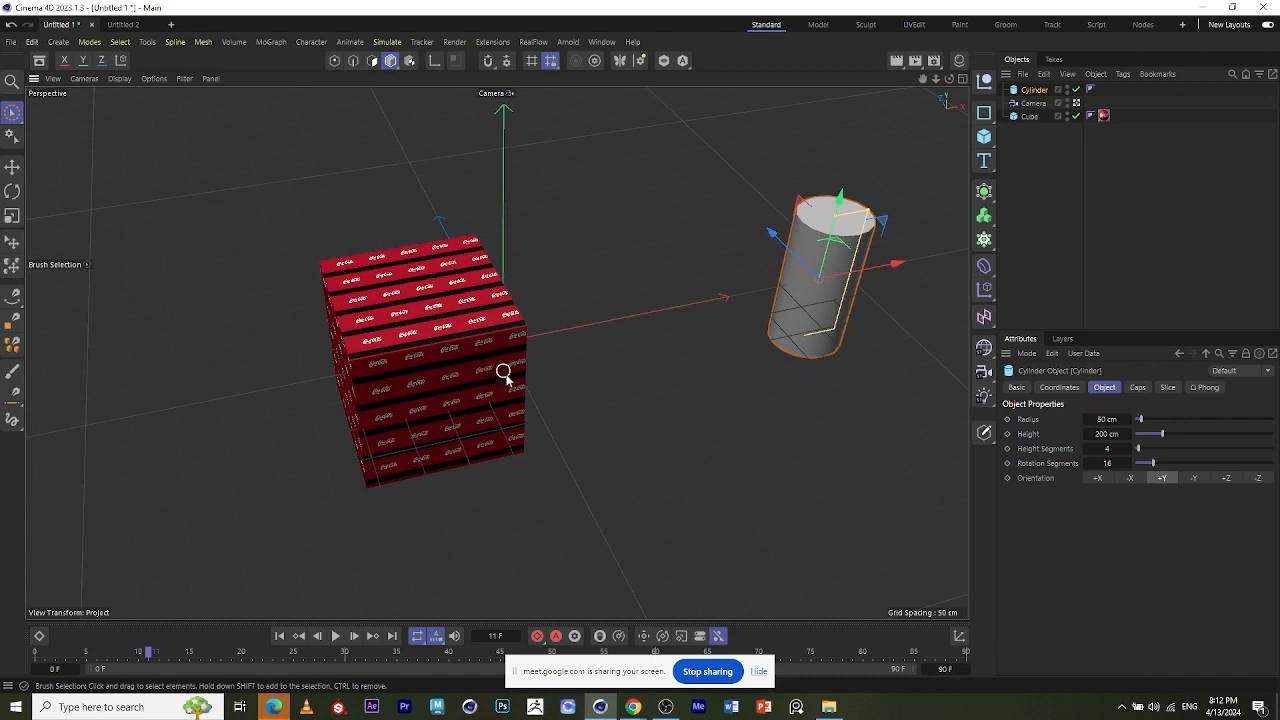
alt+drag(358, 421, 606, 236)
click(600, 236)
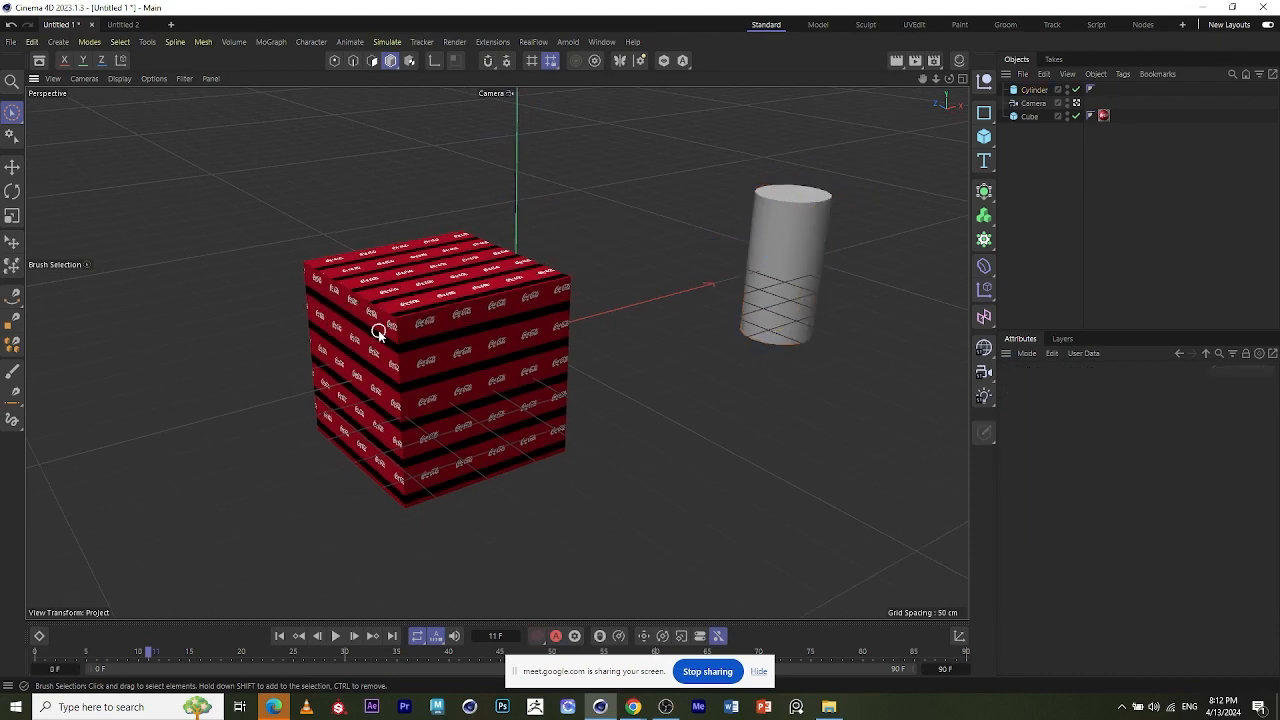
mouse_move(378, 333)
alt+mouse_down()
mouse_move(449, 297)
mouse_move(946, 271)
mouse_move(543, 297)
mouse_move(344, 294)
alt+mouse_up()
alt+drag(390, 385, 451, 394)
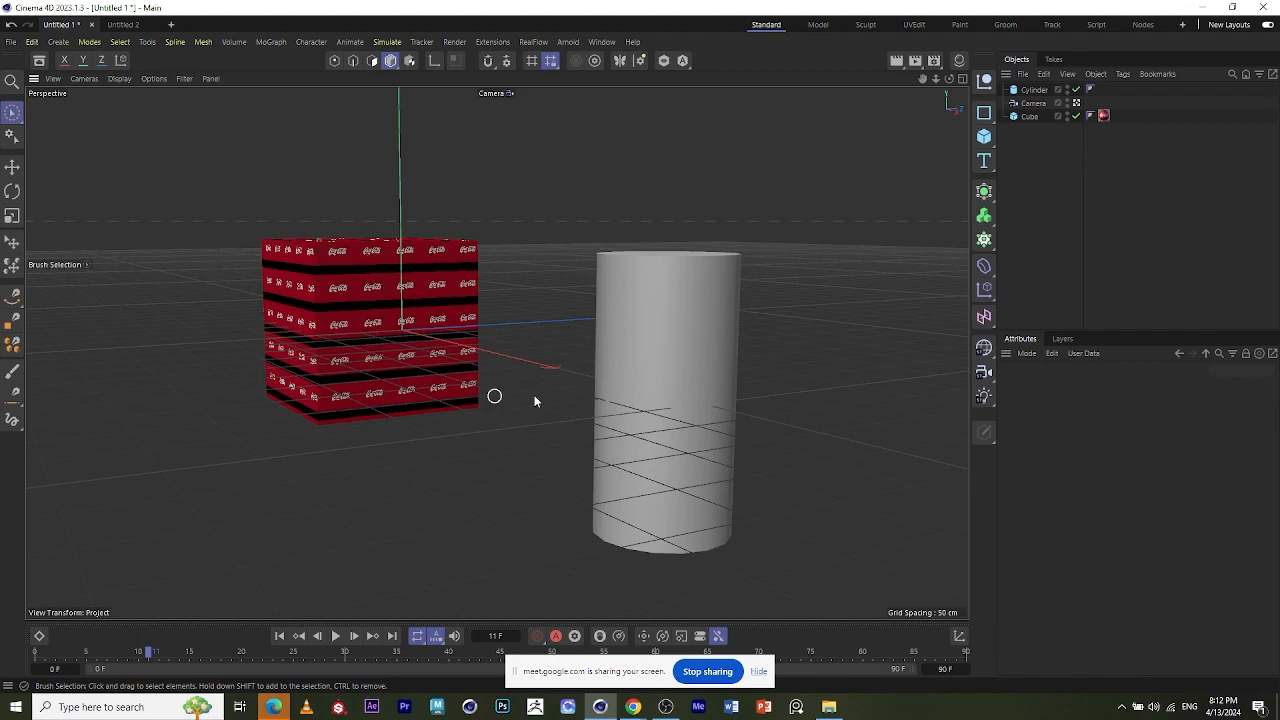
- Orbit, pan and zoom around the unselected cube and cylinder to view both from different distances and low angles
alt+drag(655, 354, 591, 372)
scroll(288, 382, down, 1)
scroll(267, 378, up, 1)
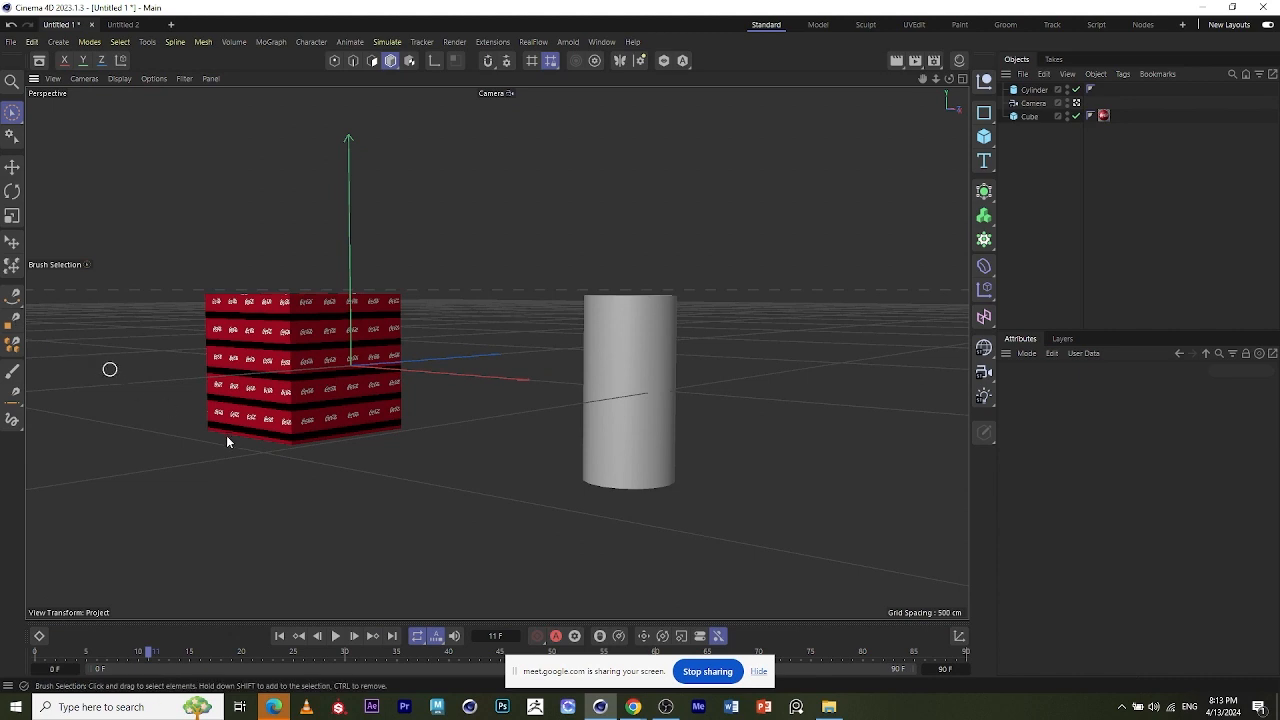
scroll(226, 441, up, 2)
alt+middle_drag(204, 411, 348, 432)
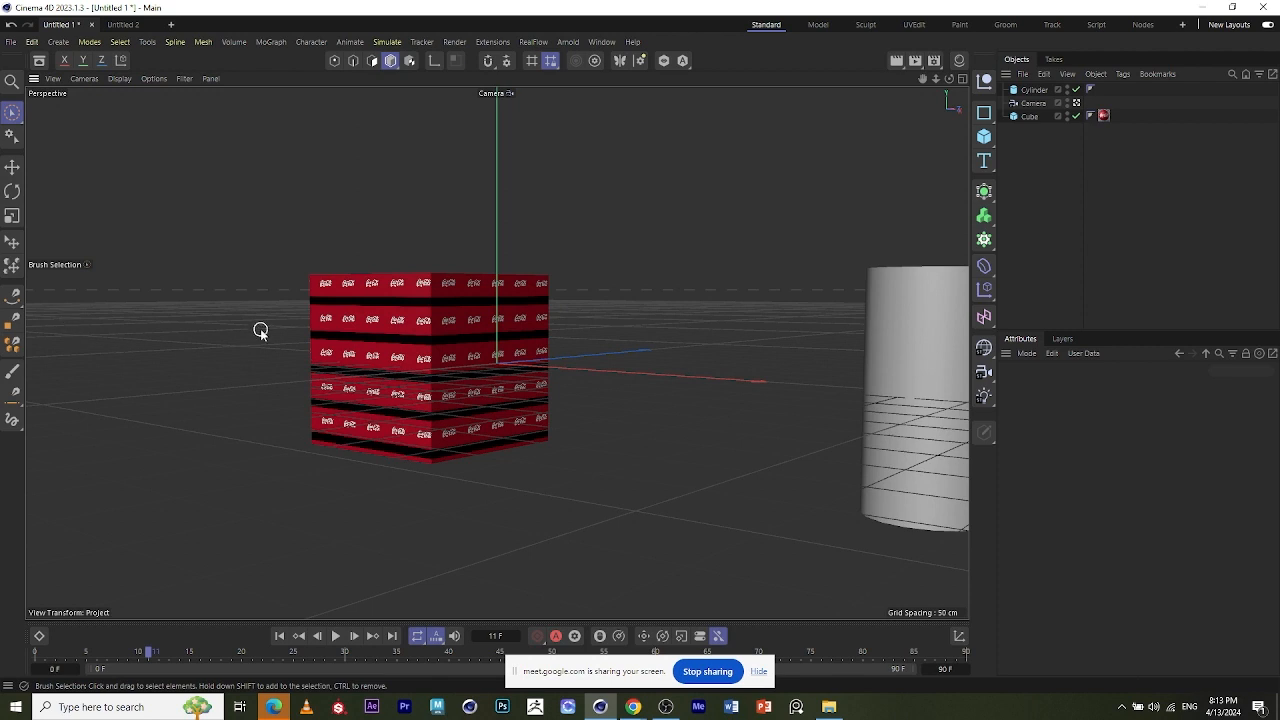
scroll(390, 430, down, 2)
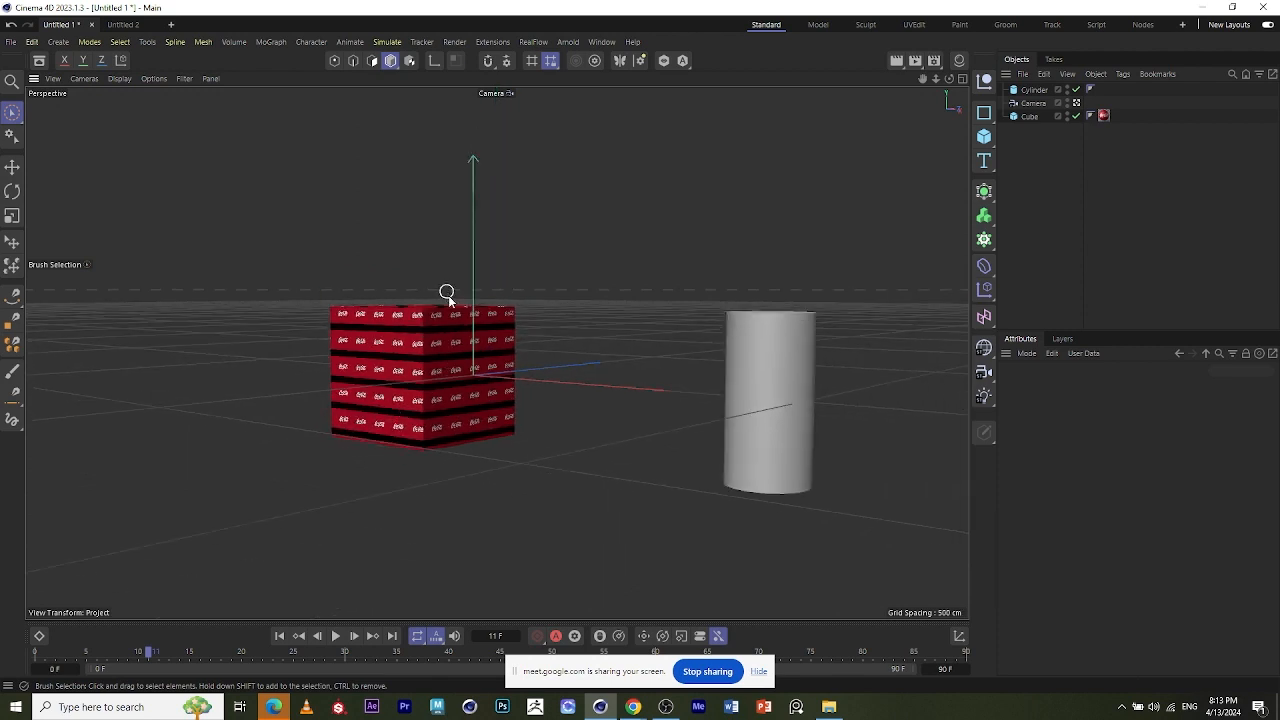
alt+drag(447, 296, 476, 269)
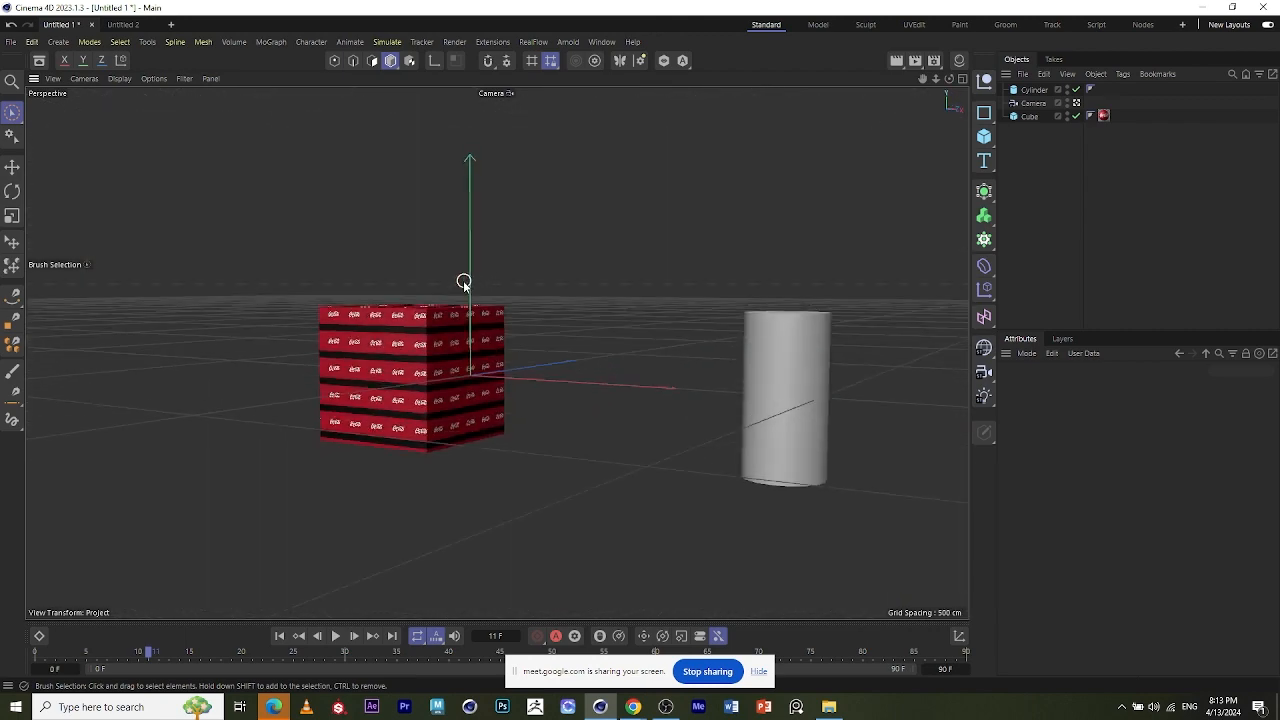
scroll(458, 290, down, 3)
scroll(420, 434, up, 3)
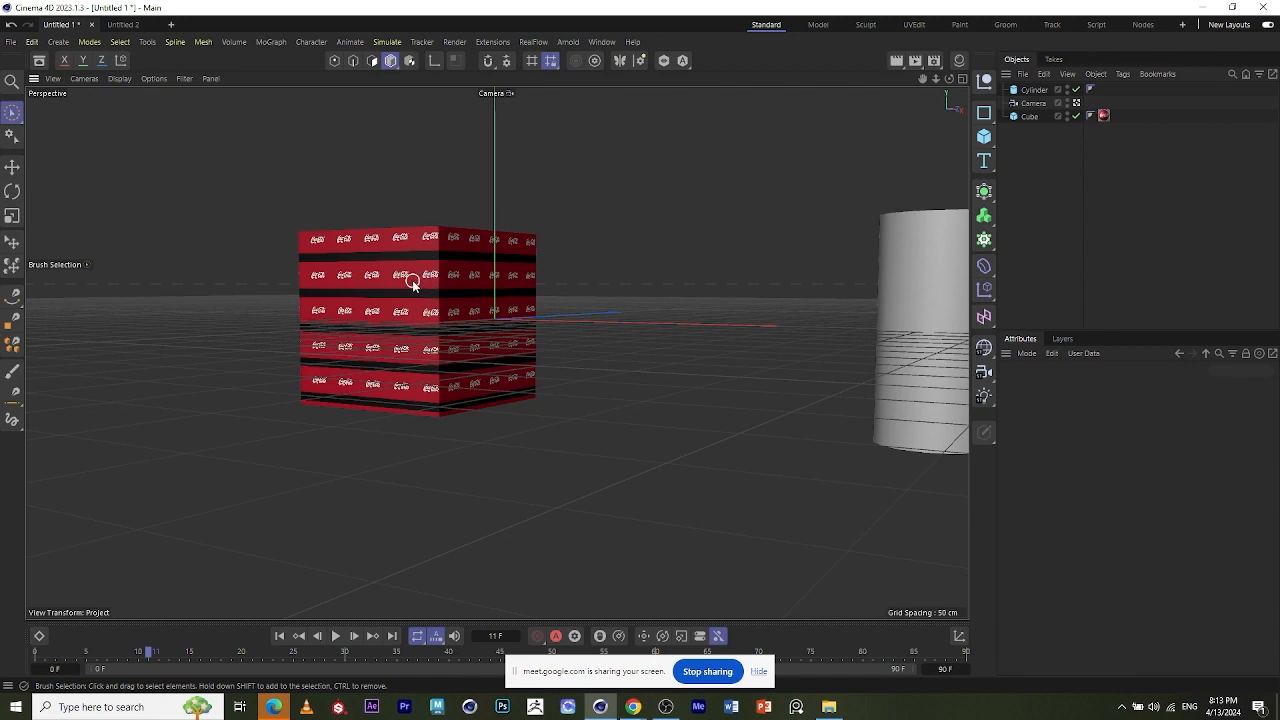
mouse_move(412, 280)
alt+mouse_down()
mouse_move(543, 258)
mouse_move(293, 354)
mouse_move(397, 265)
alt+mouse_up()
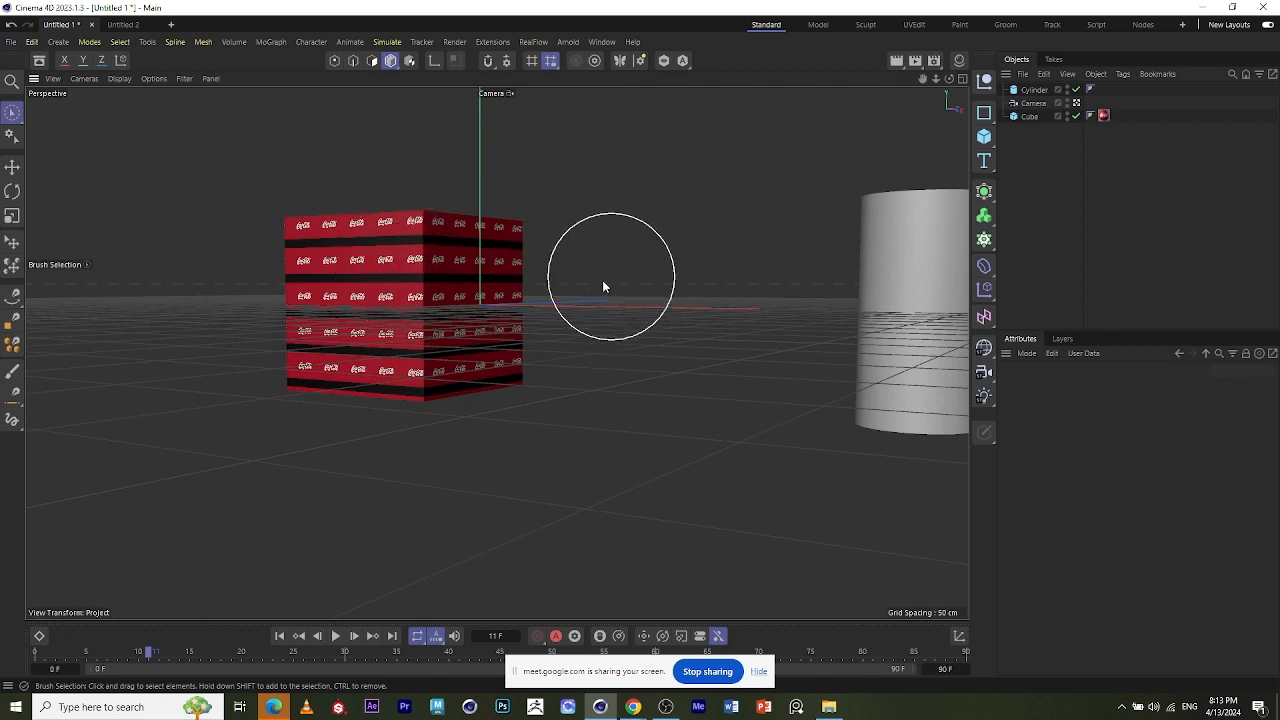
alt+drag(600, 291, 558, 338)
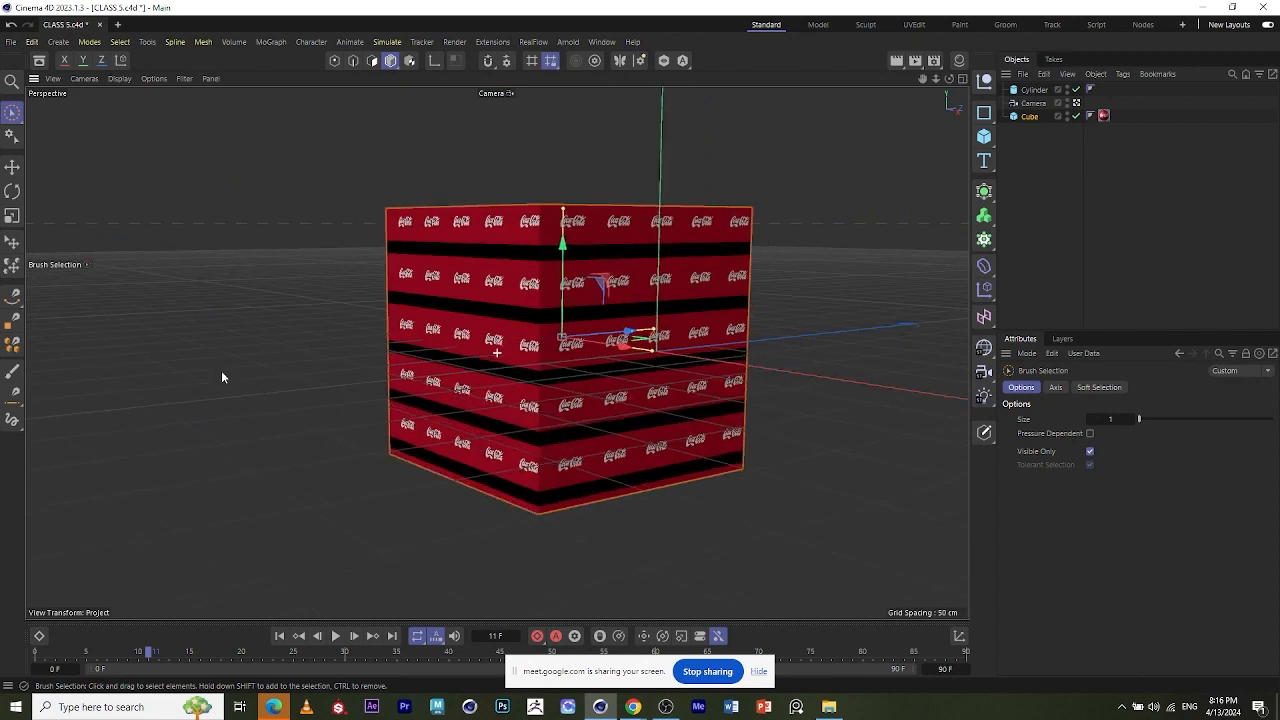
- Orbit around the selected cube in CLASS 5.c4d and vary the camera distance to view it together with the cylinder
alt+drag(220, 374, 643, 401)
scroll(407, 387, down, 2)
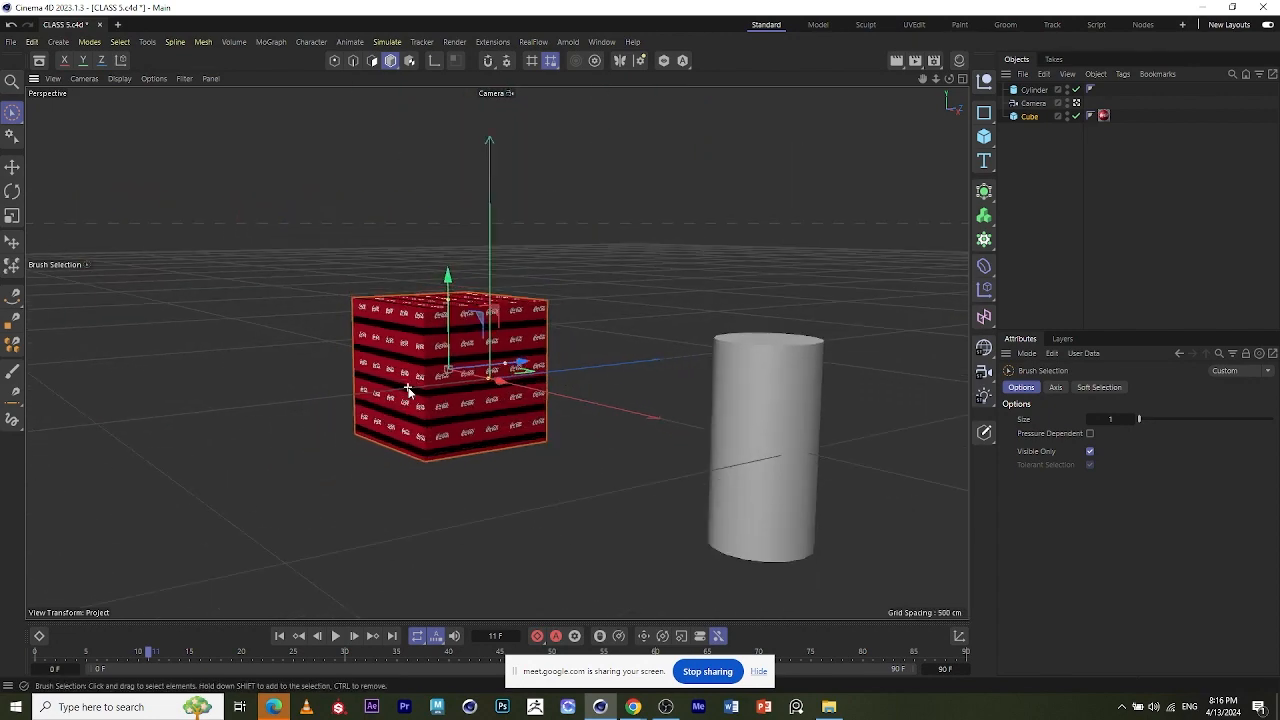
alt+drag(413, 381, 382, 385)
alt+right_drag(382, 381, 489, 349)
scroll(480, 330, down, 2)
scroll(466, 190, up, 6)
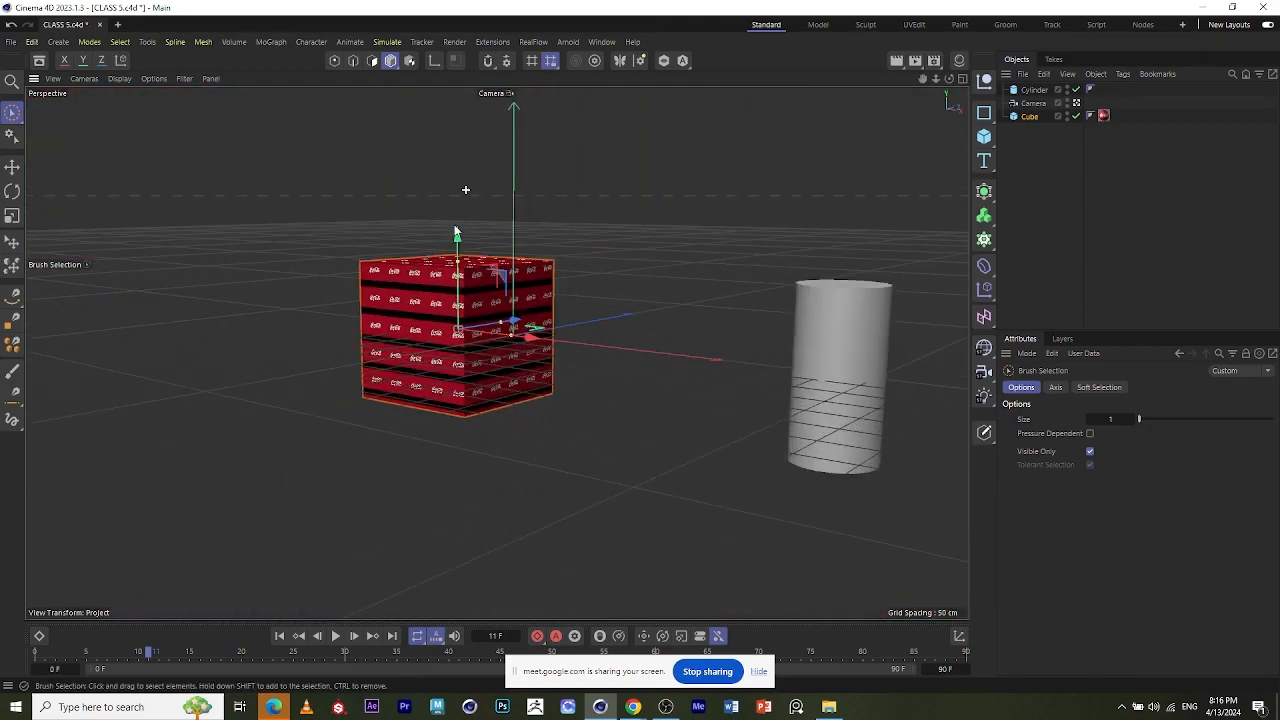
- Zoom repeatedly in and out on the selected cube to examine its Coca-Cola texture close up and from afar
scroll(469, 321, up, 5)
scroll(468, 320, up, 2)
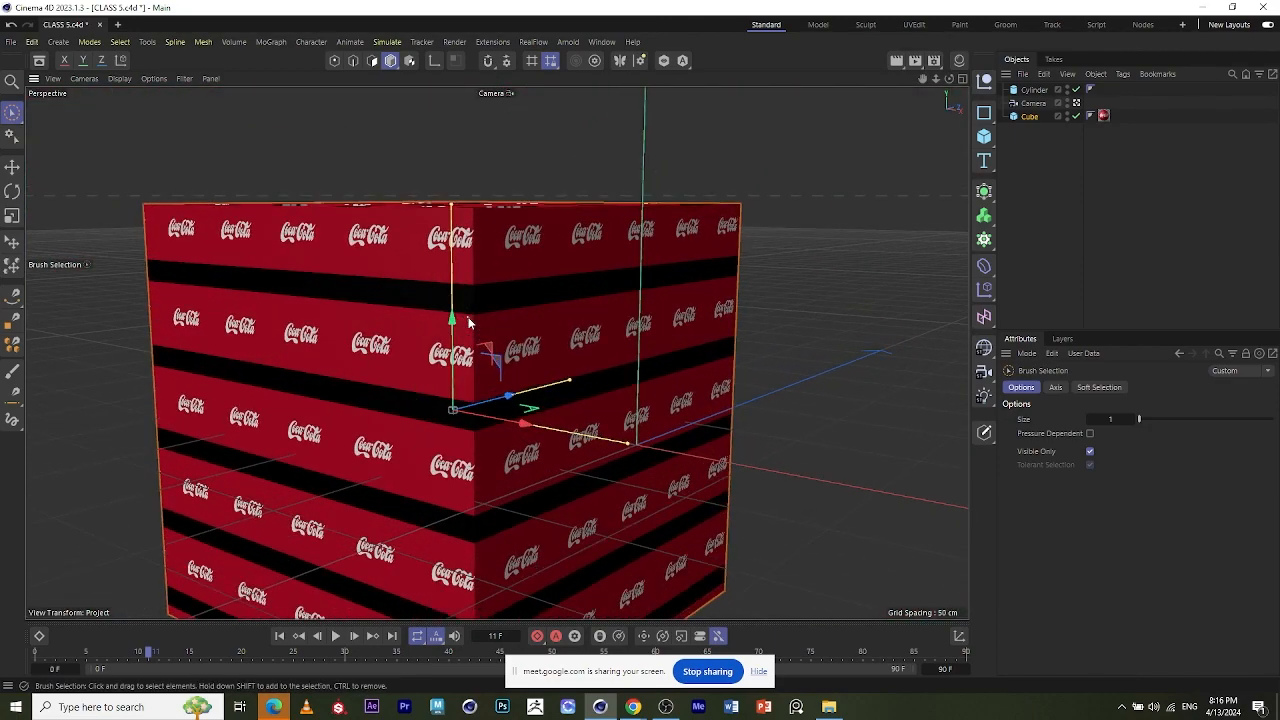
scroll(464, 321, down, 3)
scroll(464, 321, up, 3)
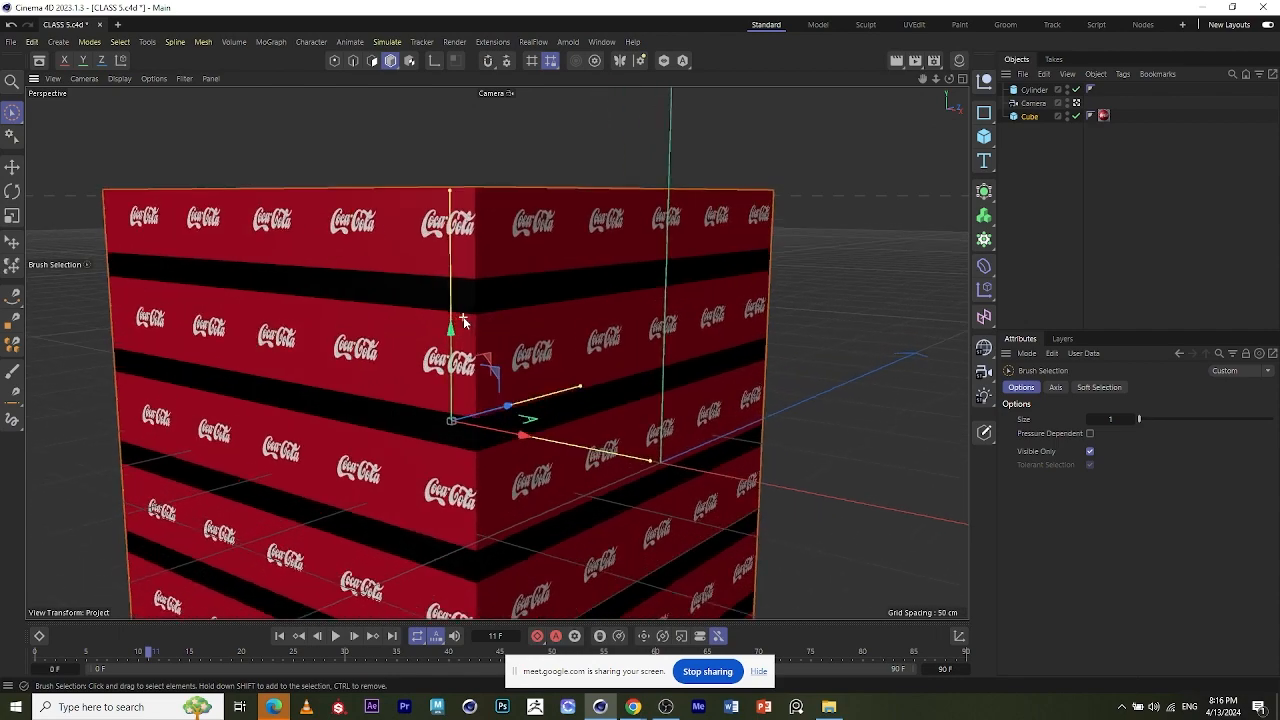
scroll(464, 321, down, 2)
scroll(464, 321, up, 2)
scroll(460, 325, down, 5)
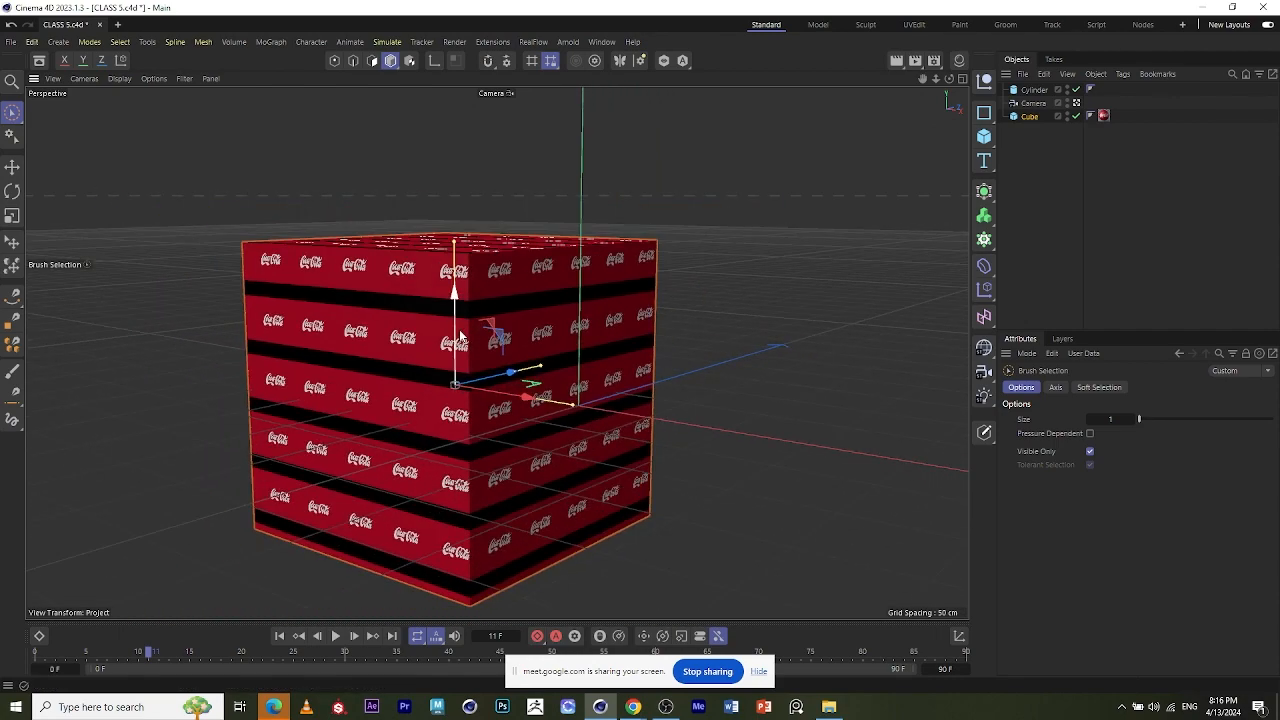
scroll(458, 335, down, 2)
scroll(480, 370, up, 3)
scroll(413, 342, down, 4)
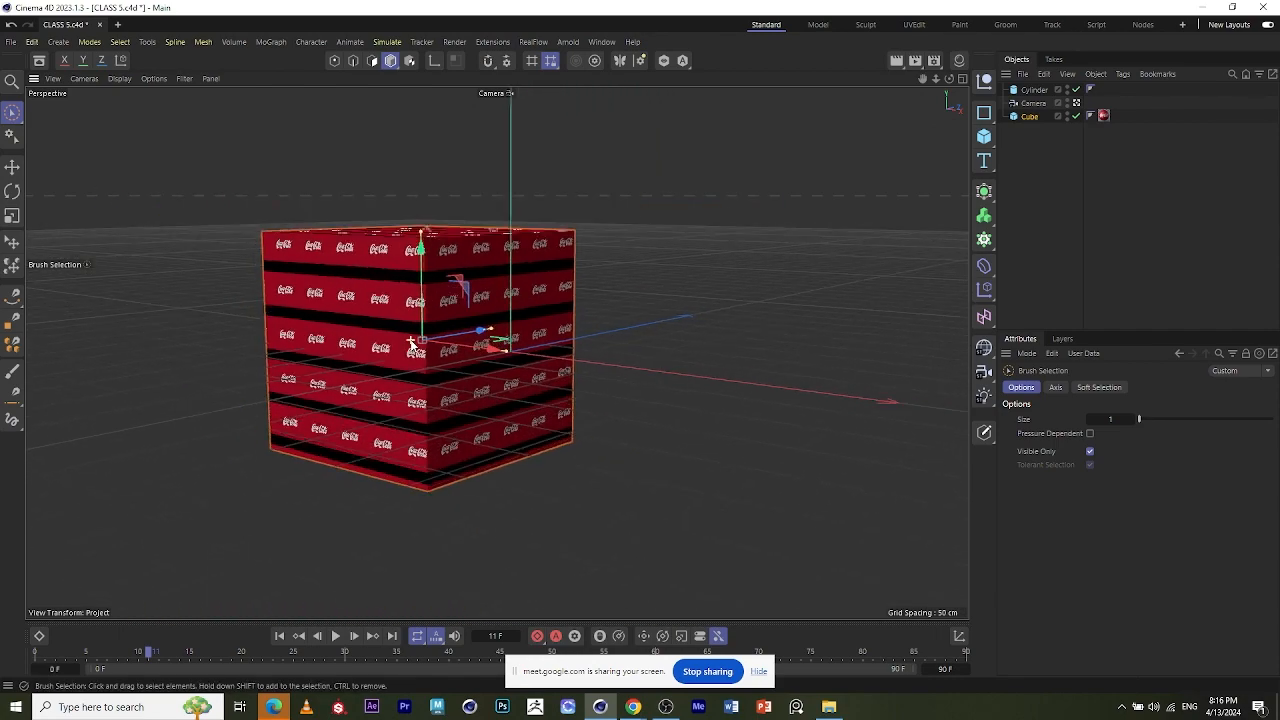
scroll(390, 272, up, 2)
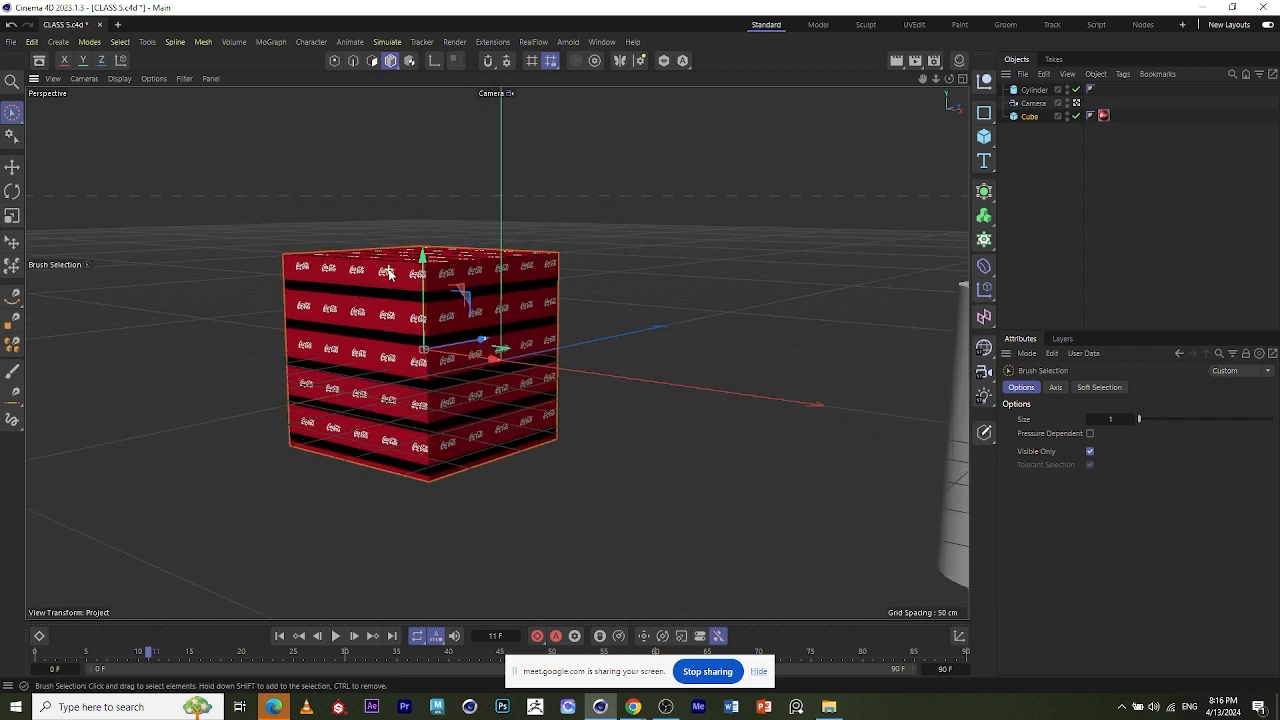
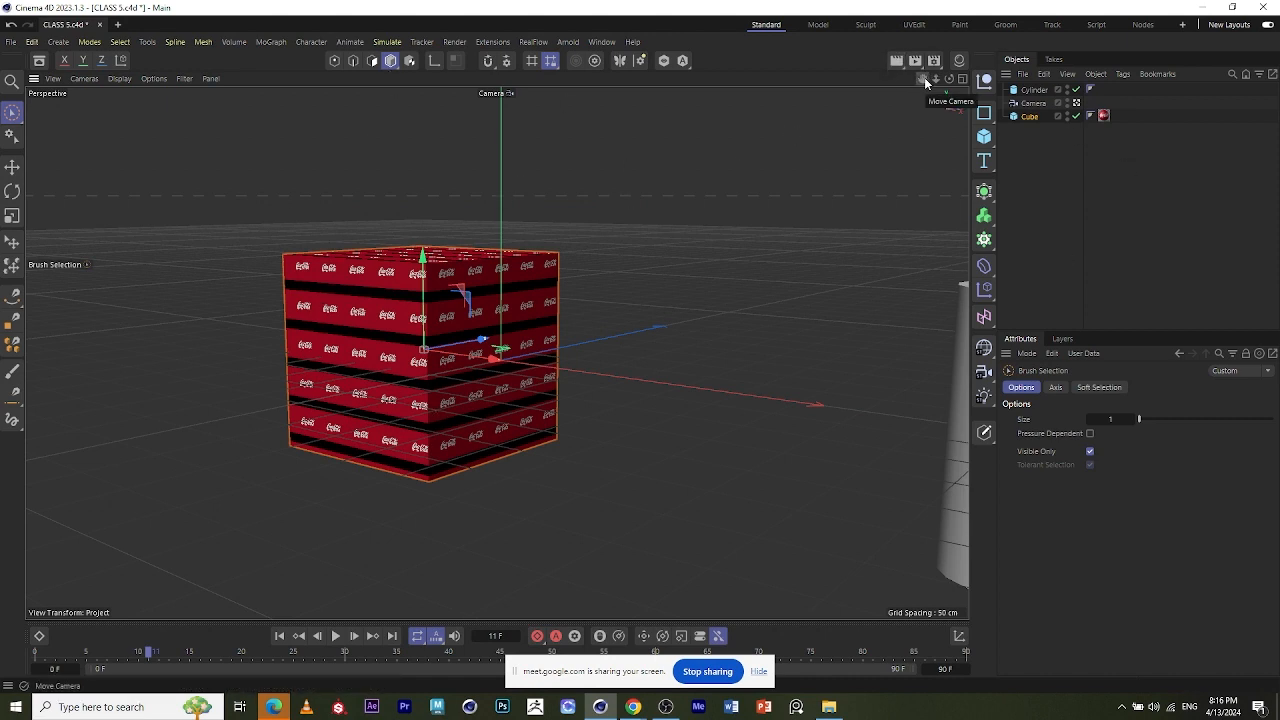
- Use the viewport's own camera move, zoom and orbit controls to view the cube from another side with the cylinder
drag(925, 83, 916, 188)
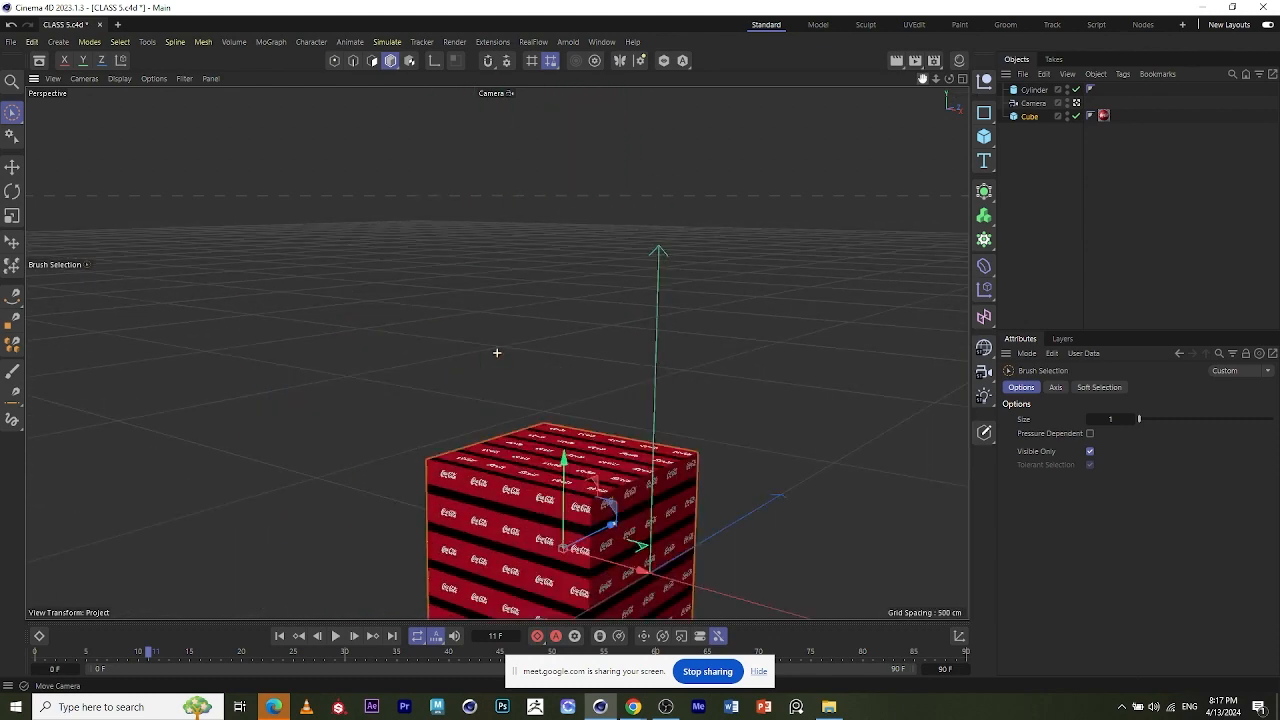
drag(497, 354, 520, 254)
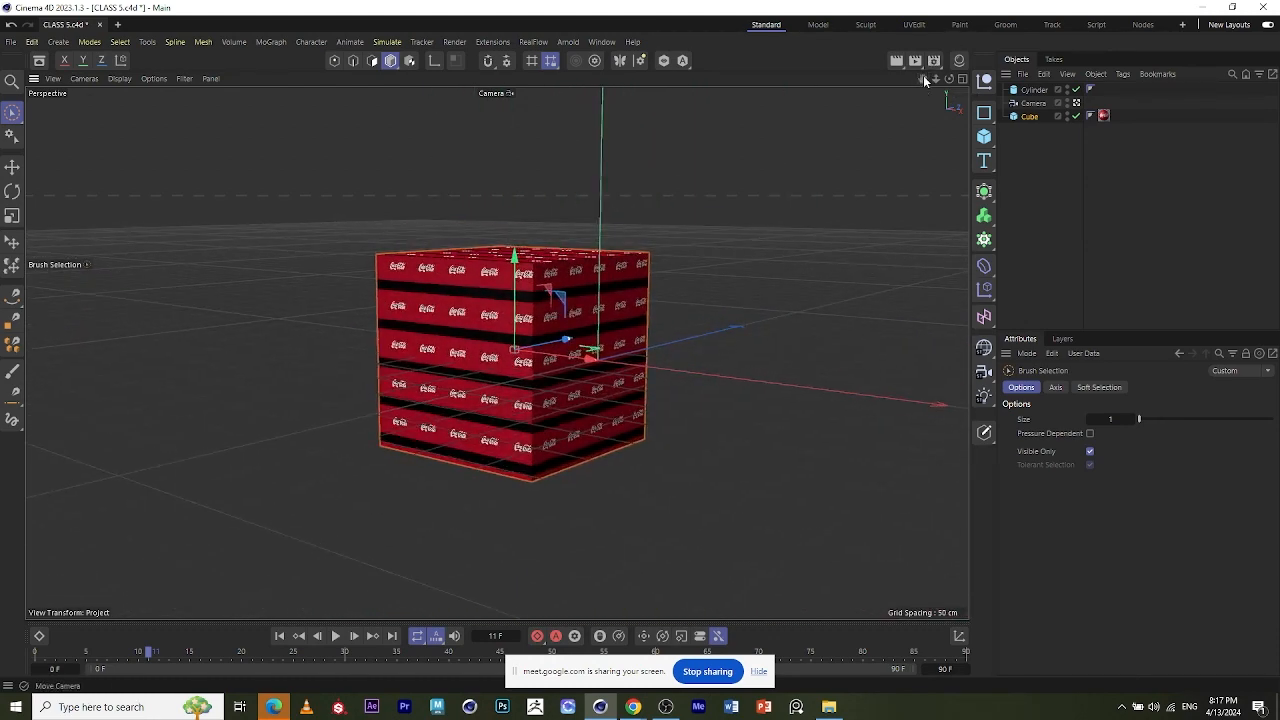
drag(936, 78, 938, 104)
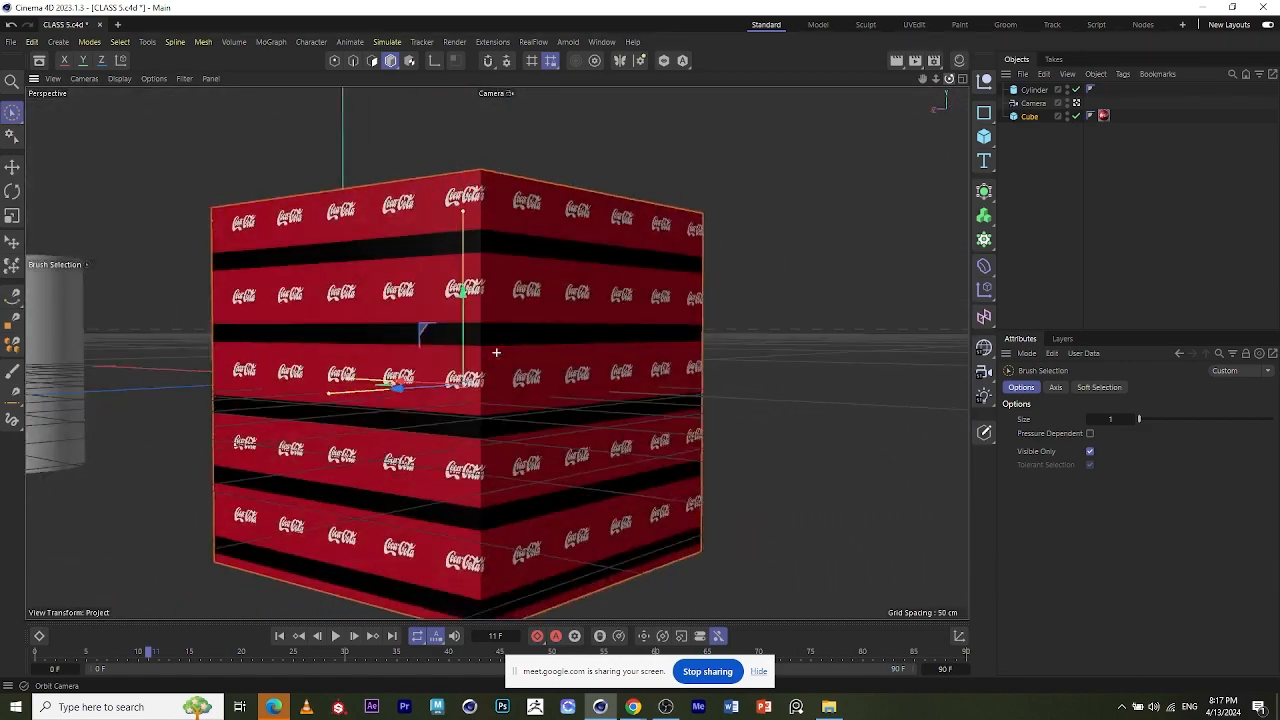
scroll(845, 315, down, 8)
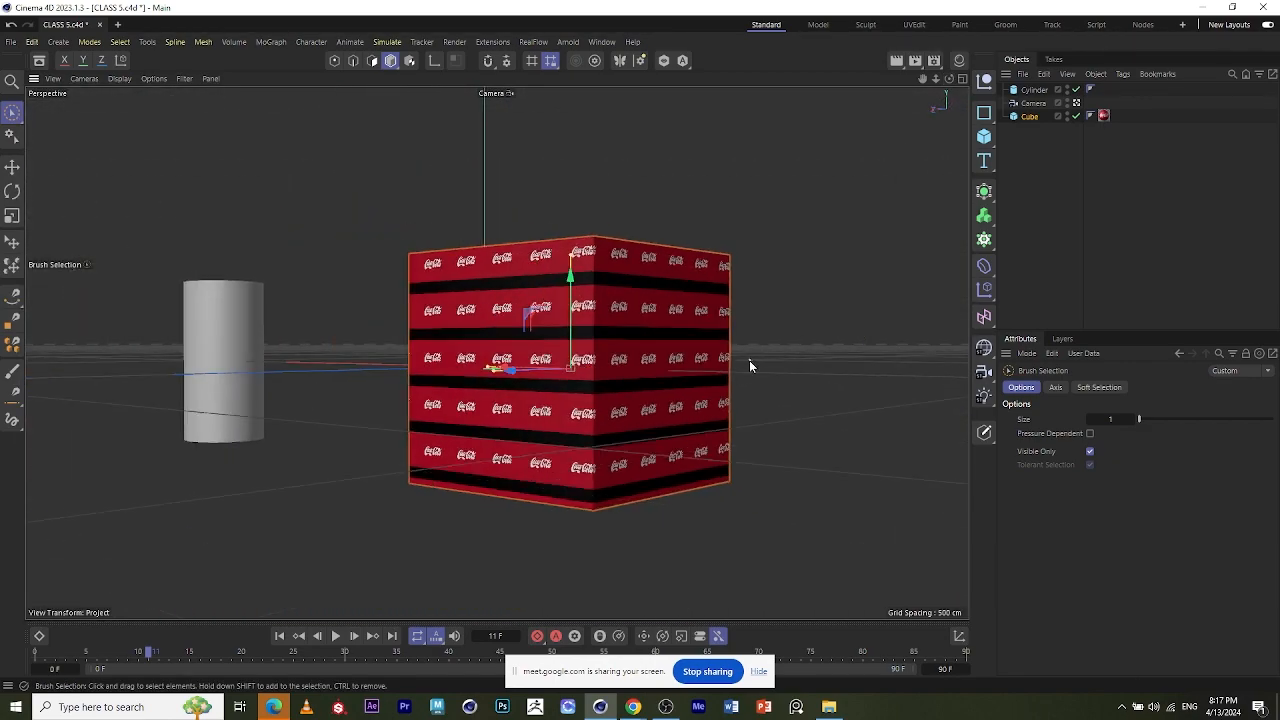
scroll(725, 240, down, 6)
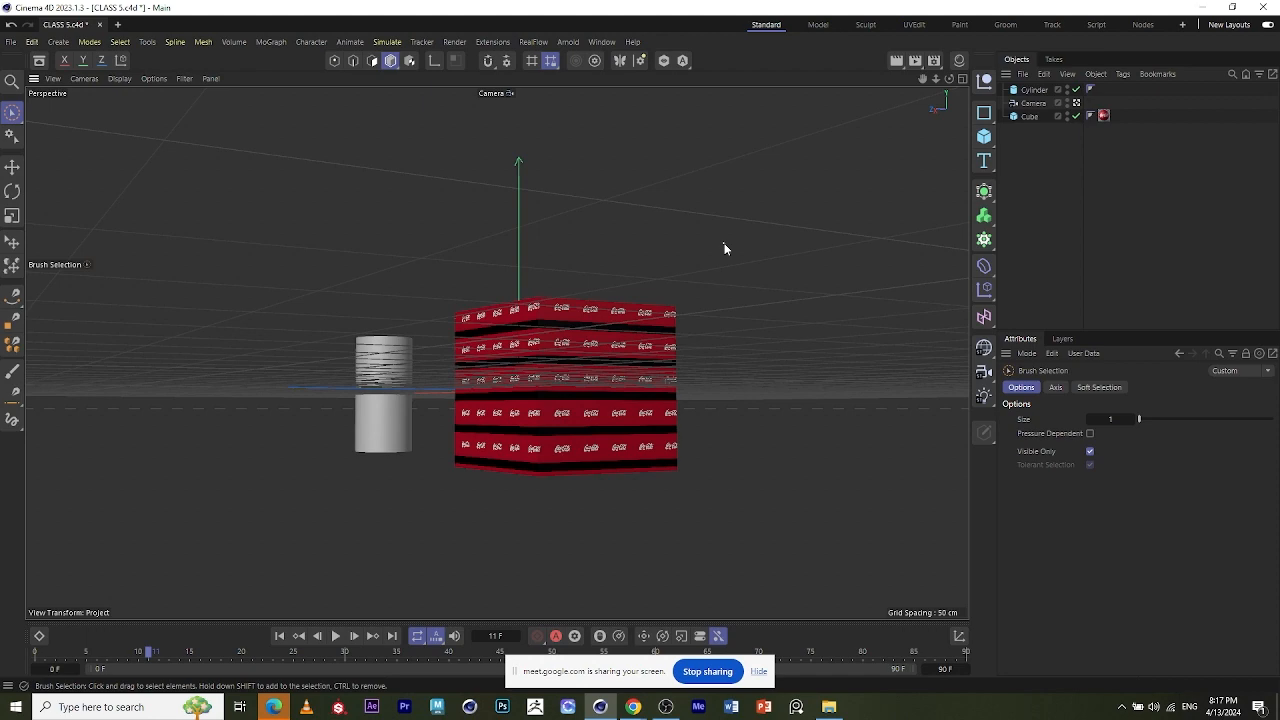
- Orbit the view from below to above the floor grid and select the cube with Rectangle Selection
alt+drag(725, 248, 606, 395)
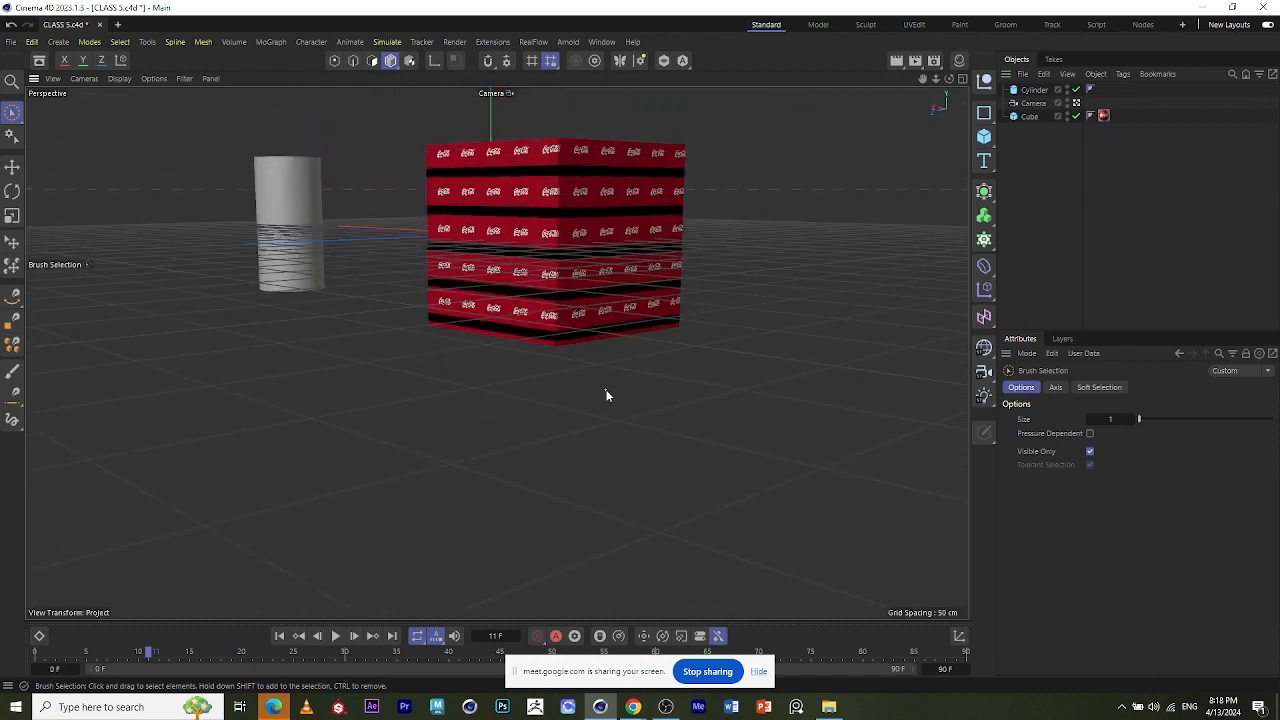
mouse_move(622, 345)
alt+mouse_down()
mouse_move(588, 305)
mouse_move(586, 175)
mouse_move(645, 382)
mouse_move(566, 100)
mouse_move(674, 543)
mouse_move(533, 313)
alt+mouse_up()
key(0)
click(533, 313)
scroll(533, 313, down, 5)
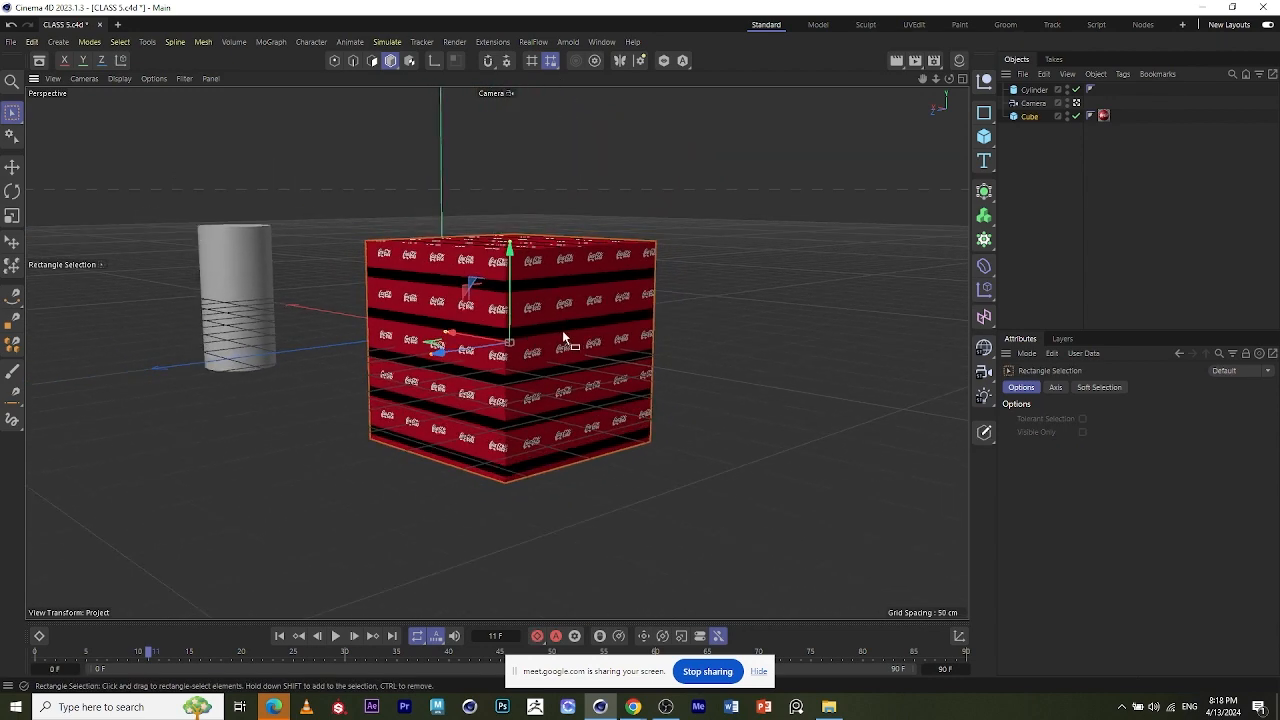
- Orbit, zoom and pan the camera around the selected cube
alt+drag(565, 324, 498, 350)
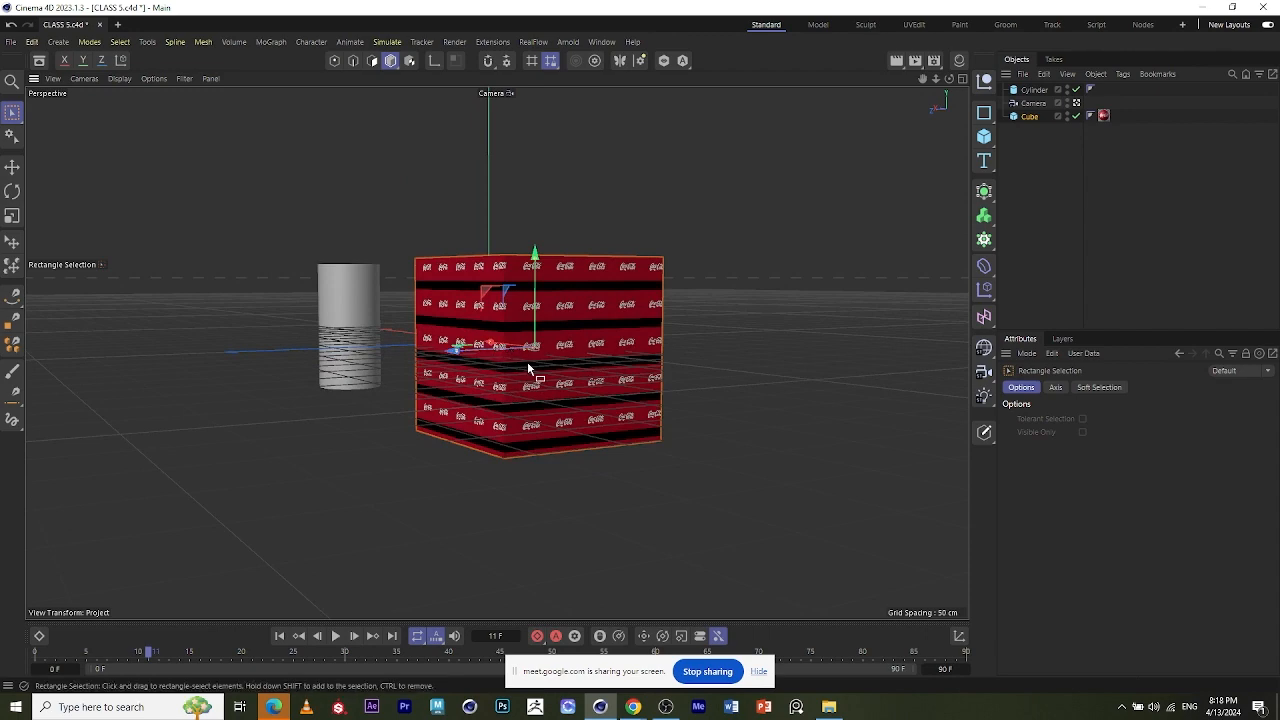
alt+right_drag(527, 362, 559, 332)
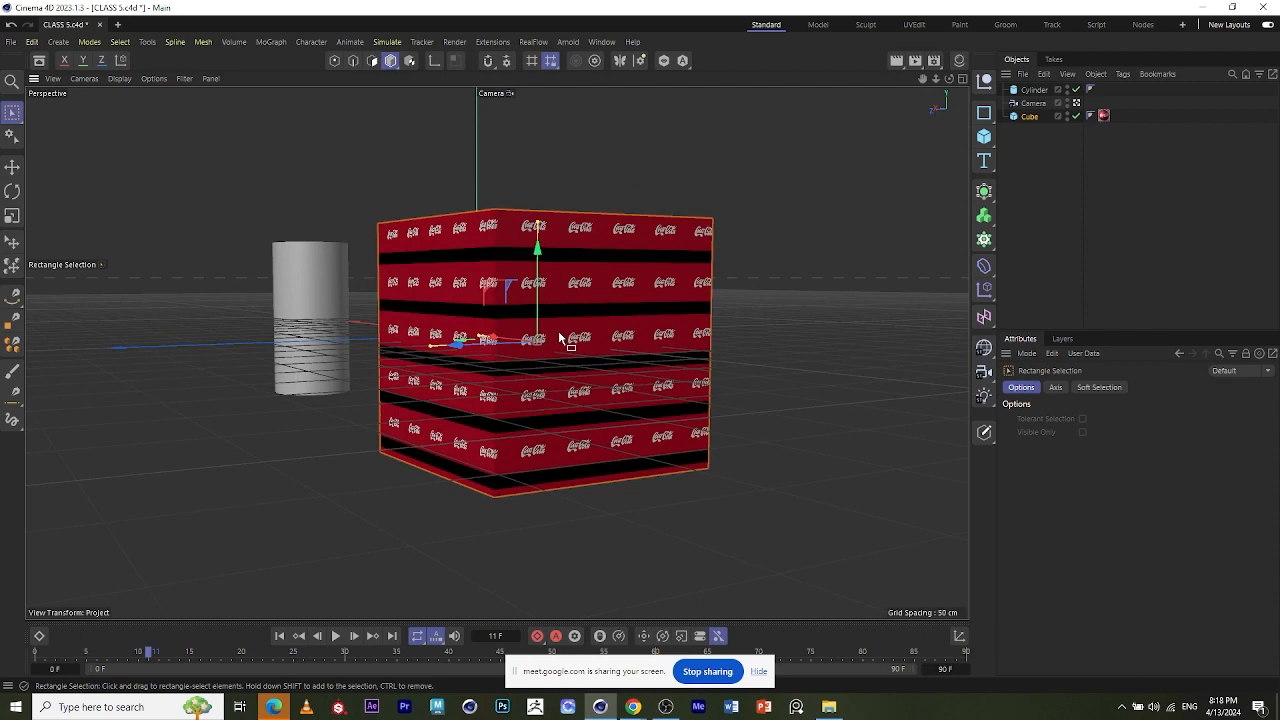
alt+middle_drag(558, 331, 586, 346)
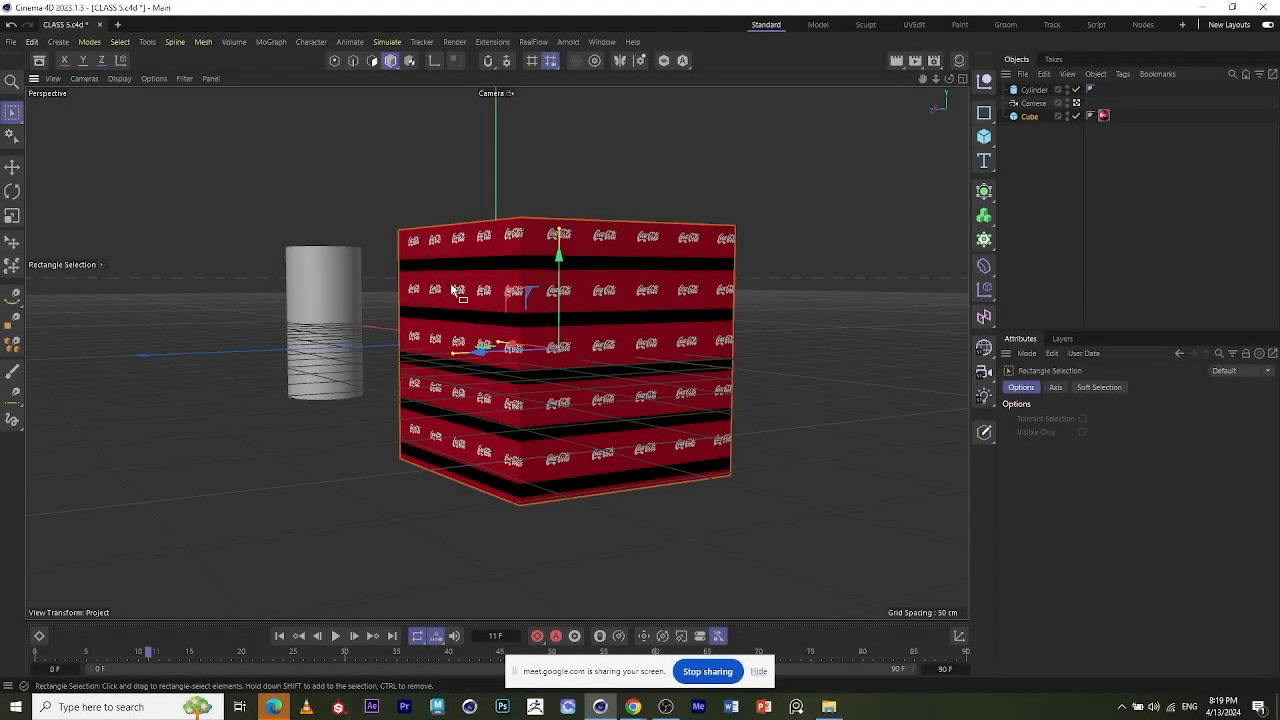
- Review the viewport's display modes and effect options and choose Gouraud Shading with the cylinder selected
click(120, 79)
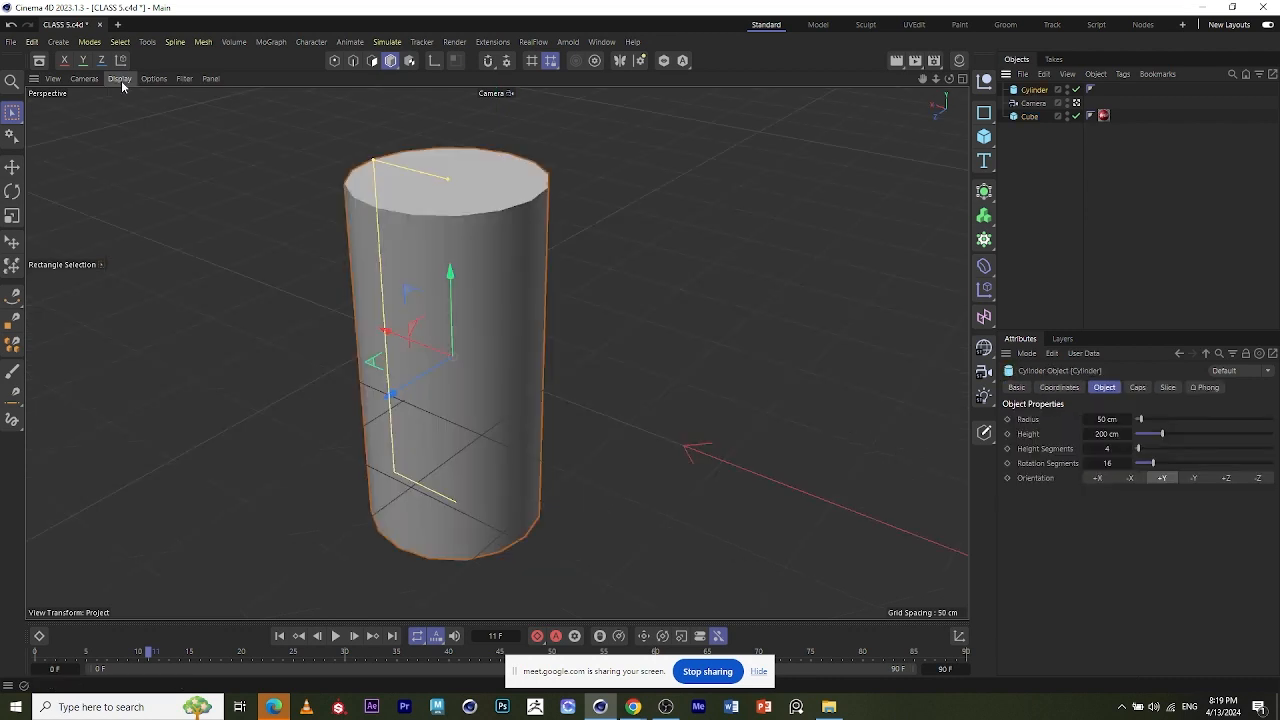
click(121, 80)
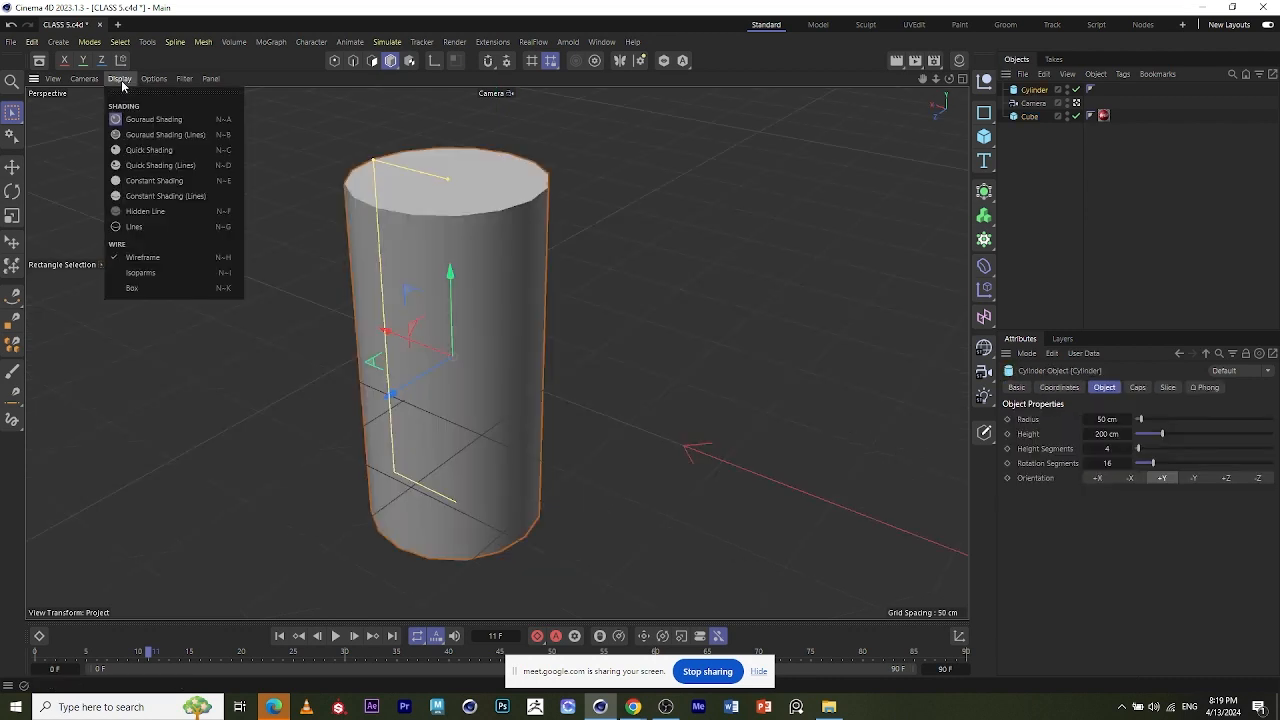
mouse_move(150, 80)
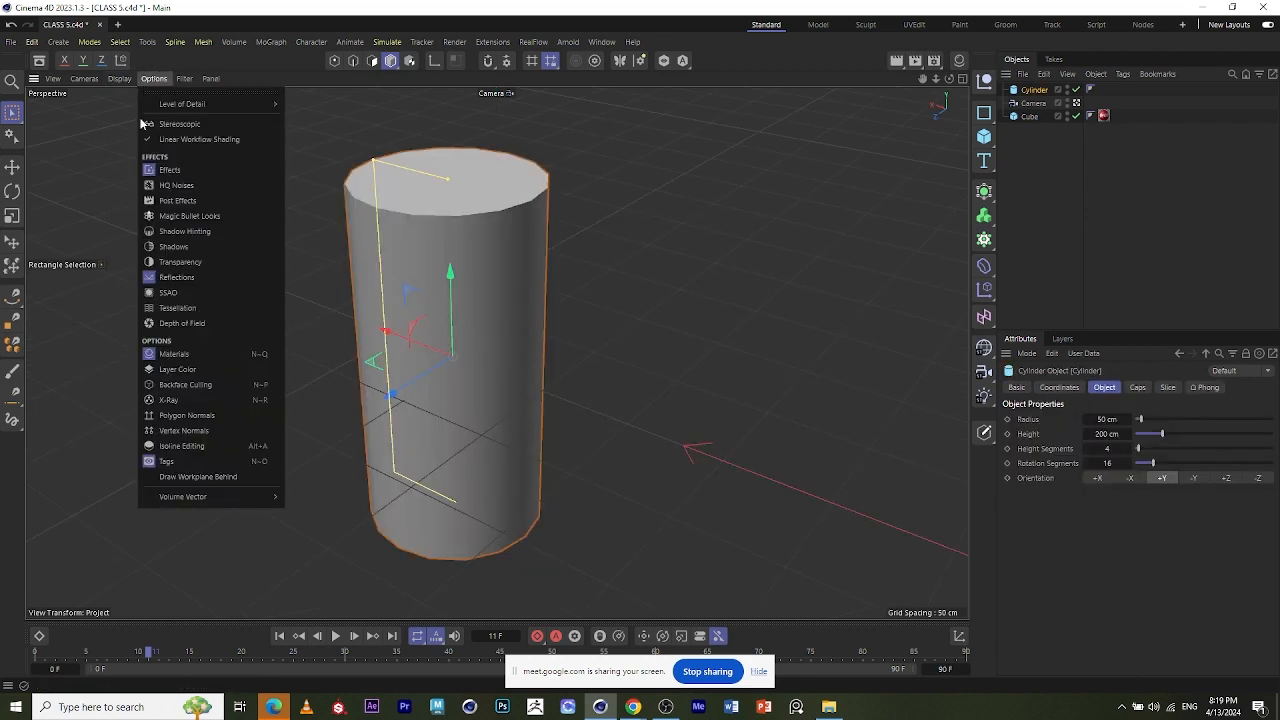
mouse_move(211, 79)
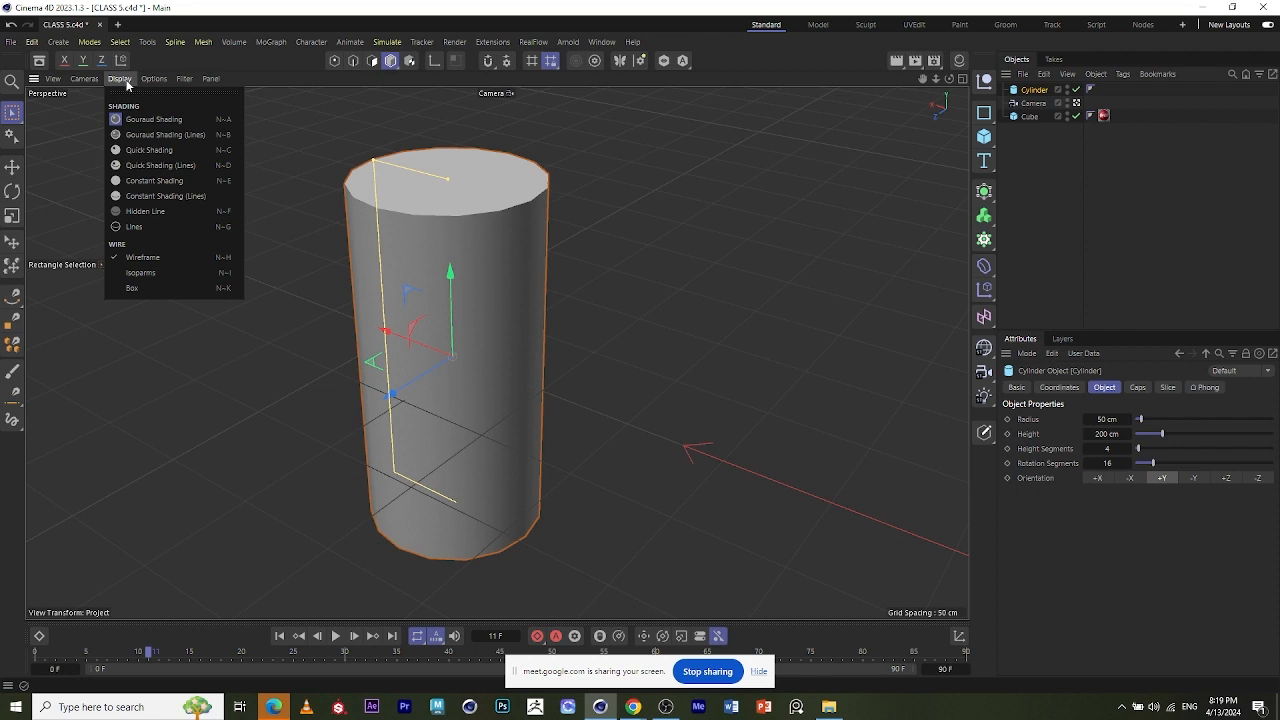
click(141, 120)
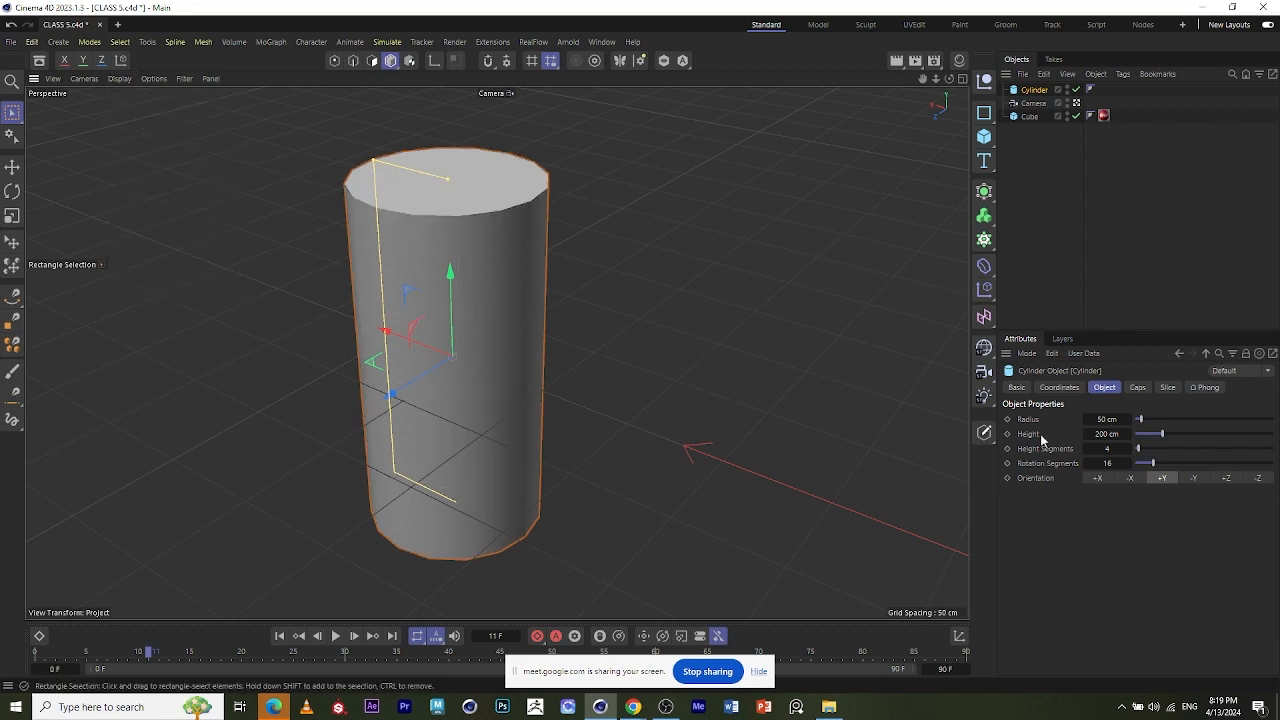
- Enable Fillet on the selected cylinder's caps and look over its object and coordinate properties
click(1138, 388)
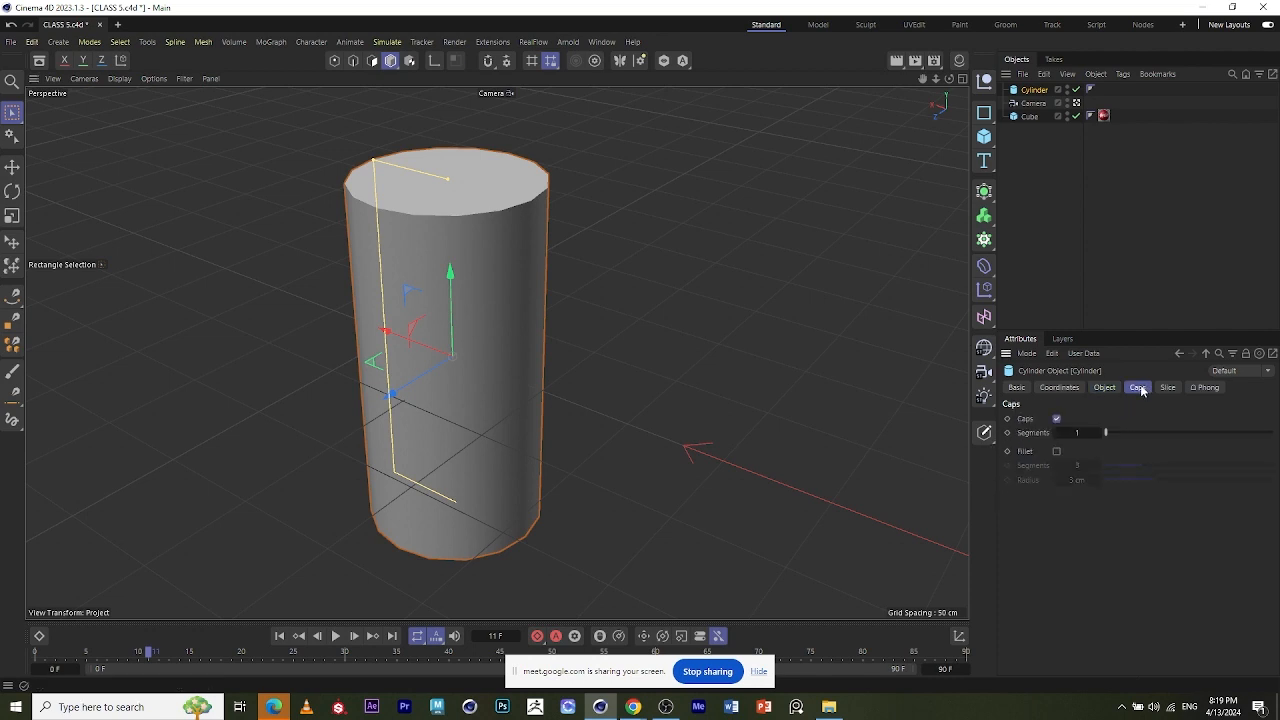
click(1057, 452)
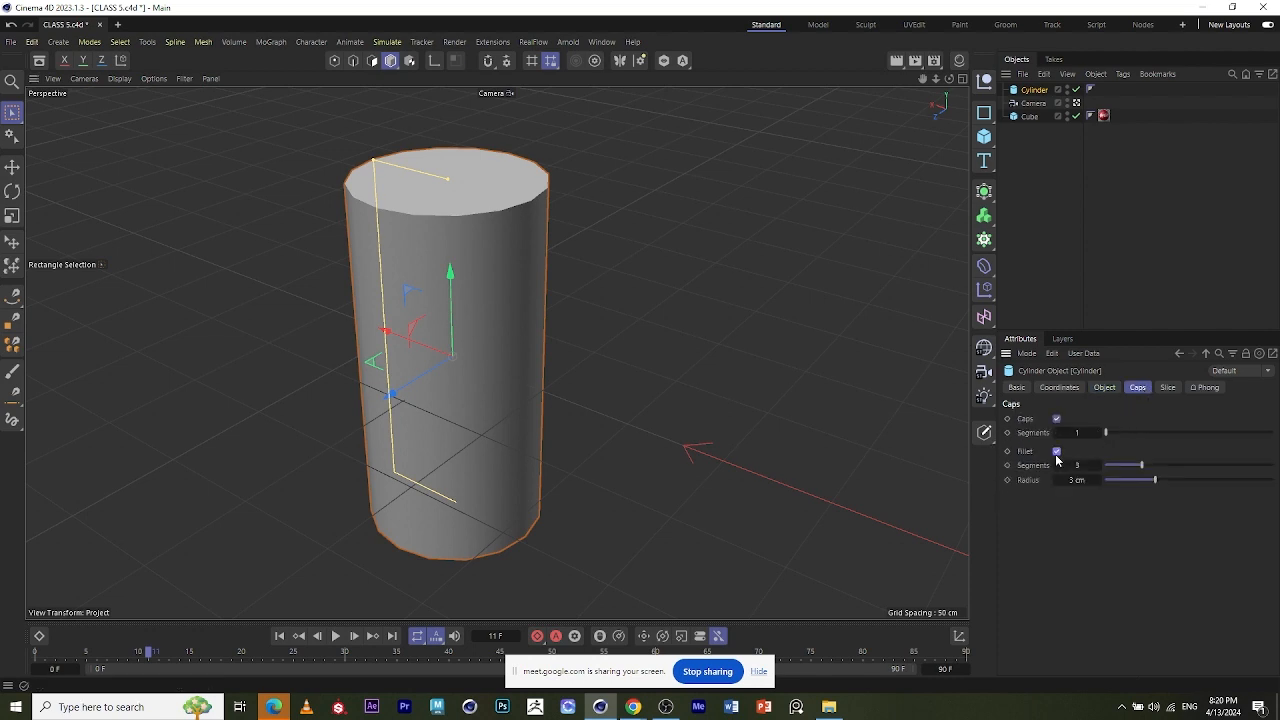
click(1104, 387)
click(1060, 387)
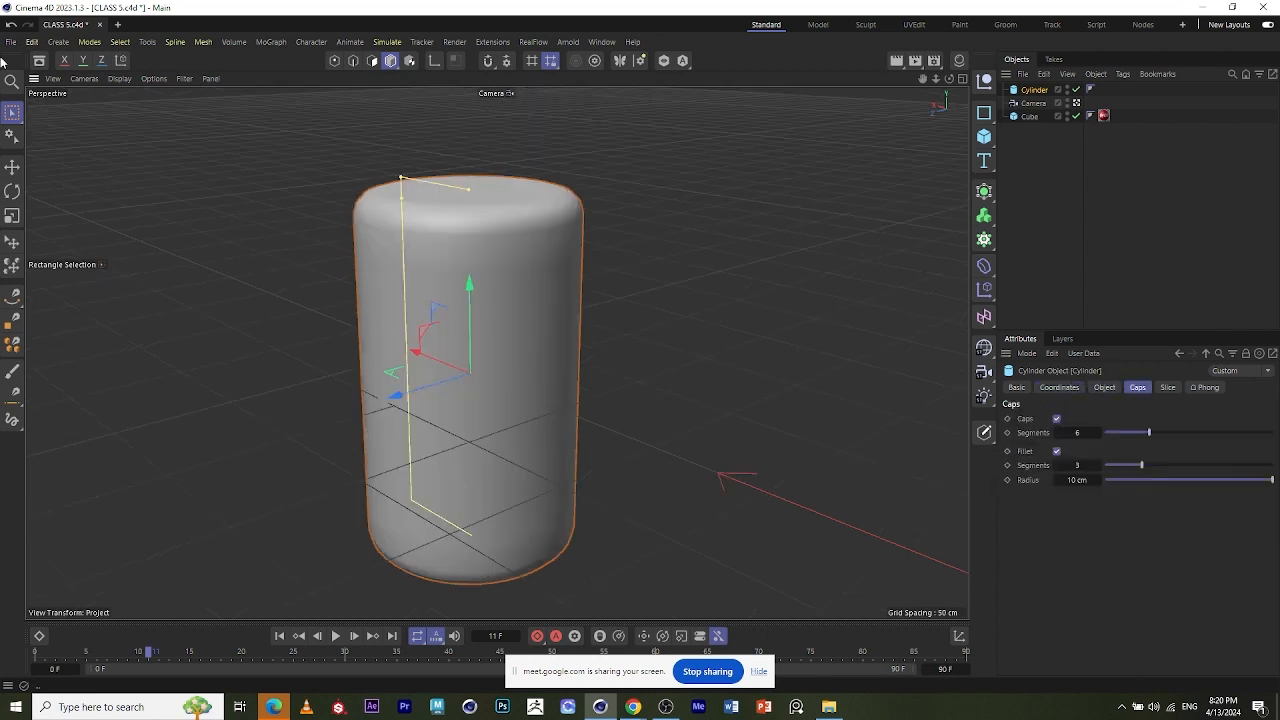
- Look over the viewport's shading modes again and orbit around the filleted cylinder to view it from the side
click(120, 79)
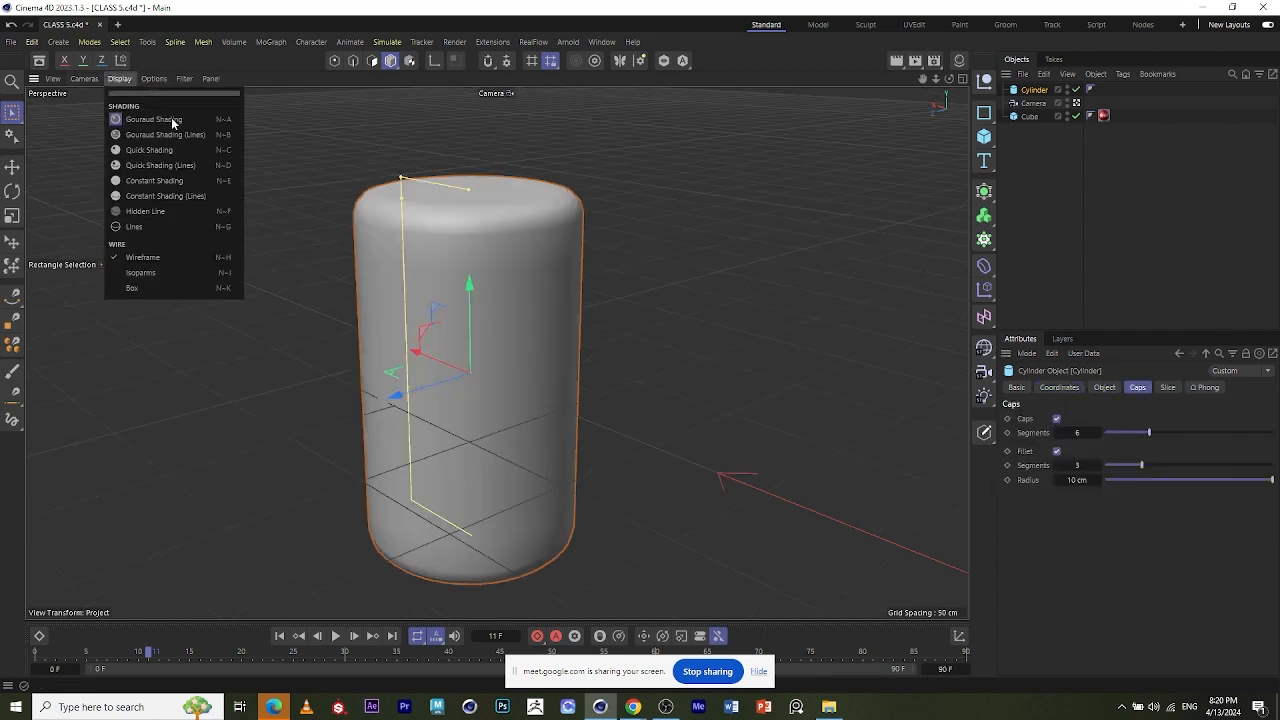
click(452, 143)
alt+drag(452, 143, 337, 242)
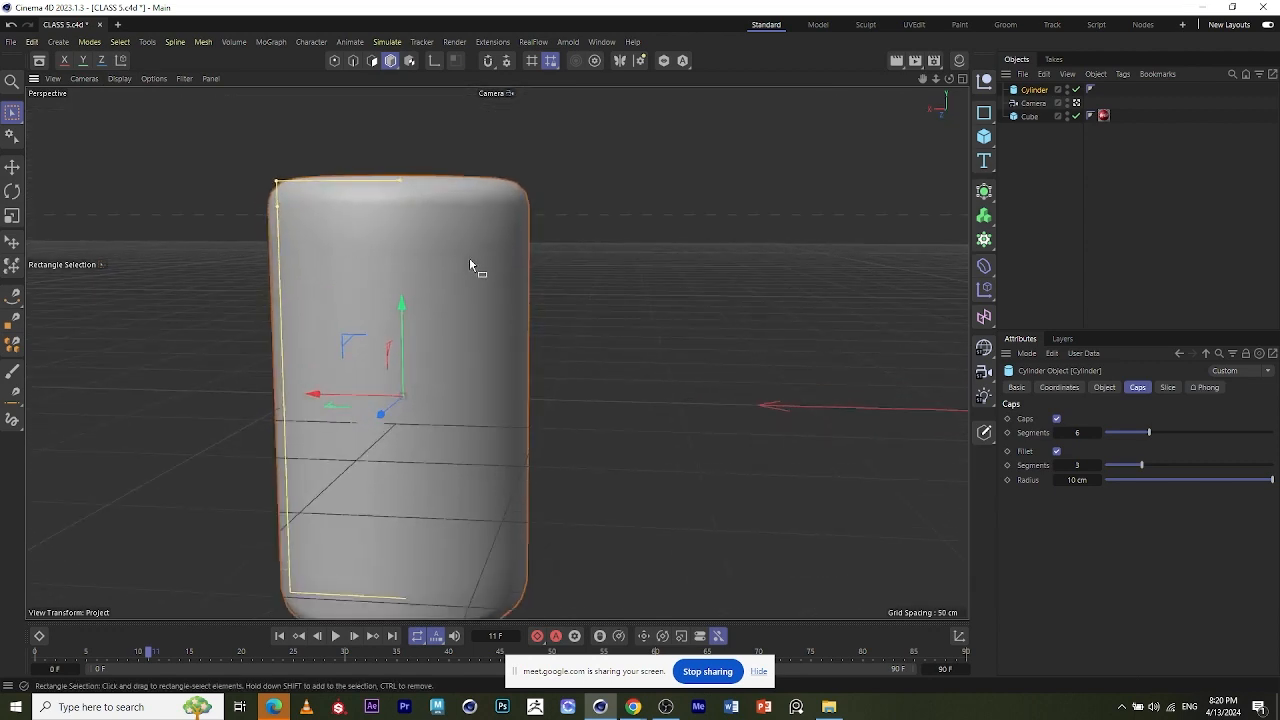
- Convert the cylinder to an editable polygon object, display its points, and undo the conversion
scroll(466, 400, down, 3)
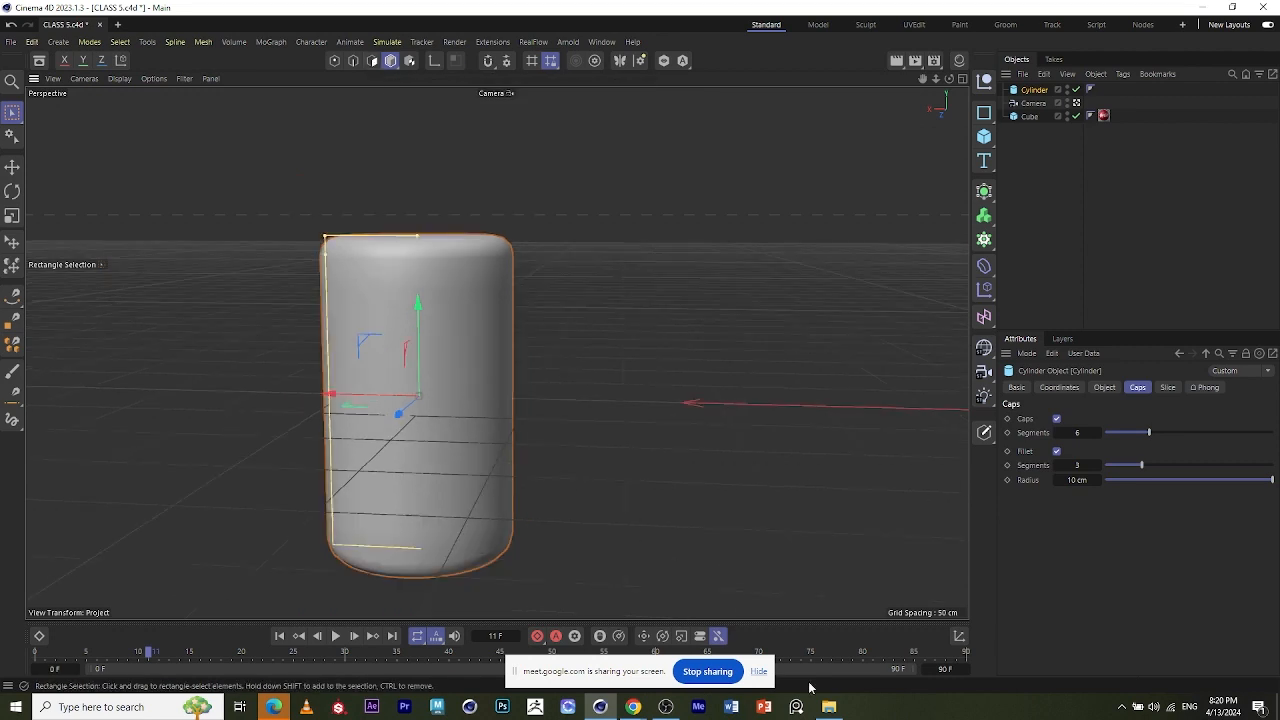
click(985, 432)
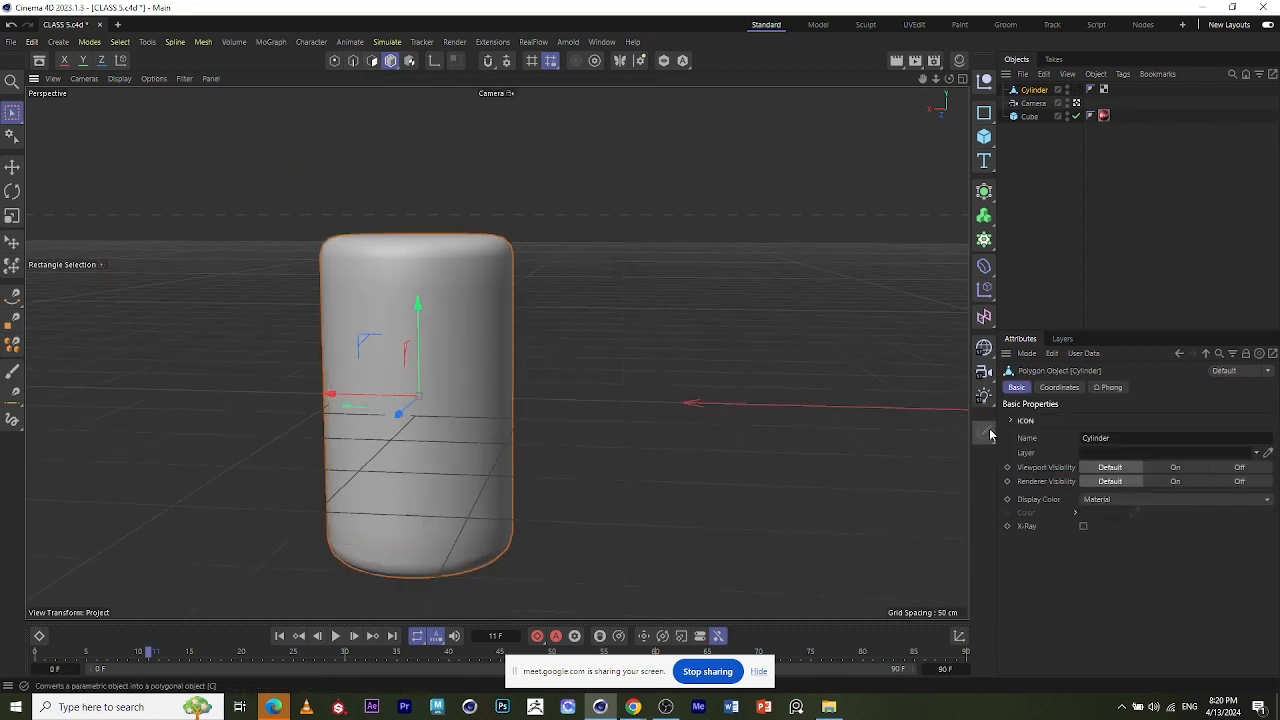
click(334, 60)
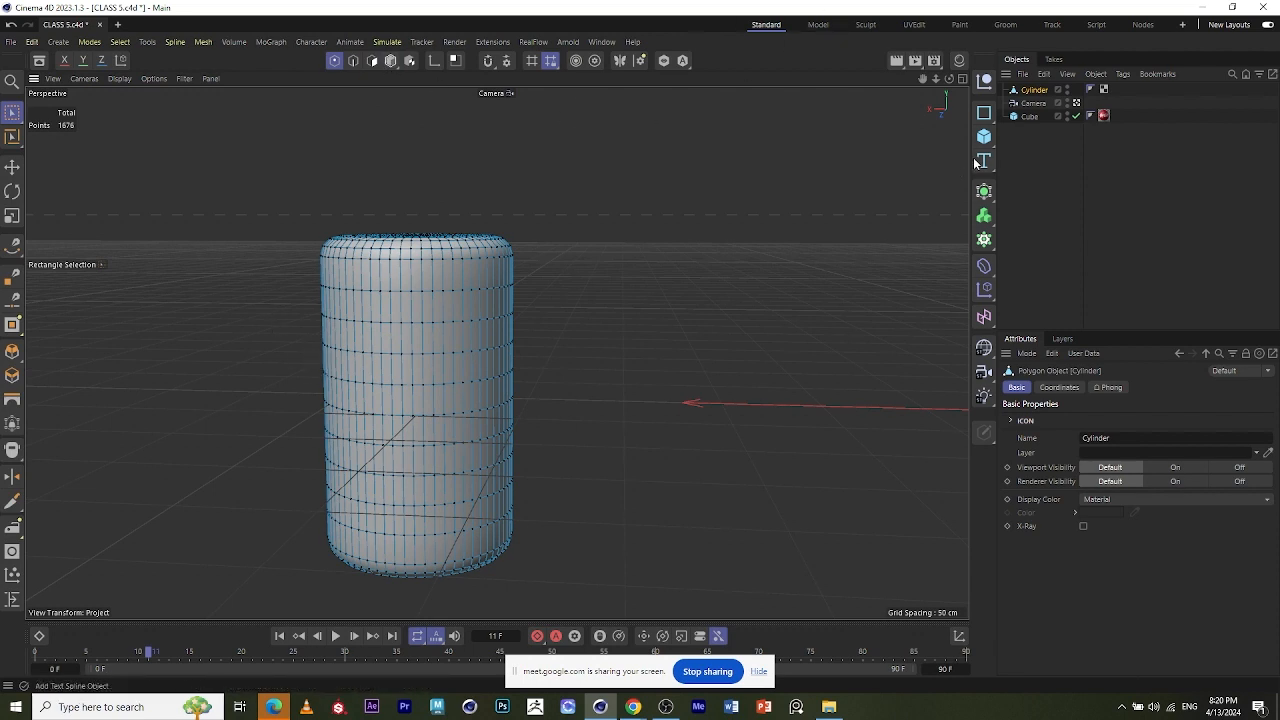
key(ctrl+z)
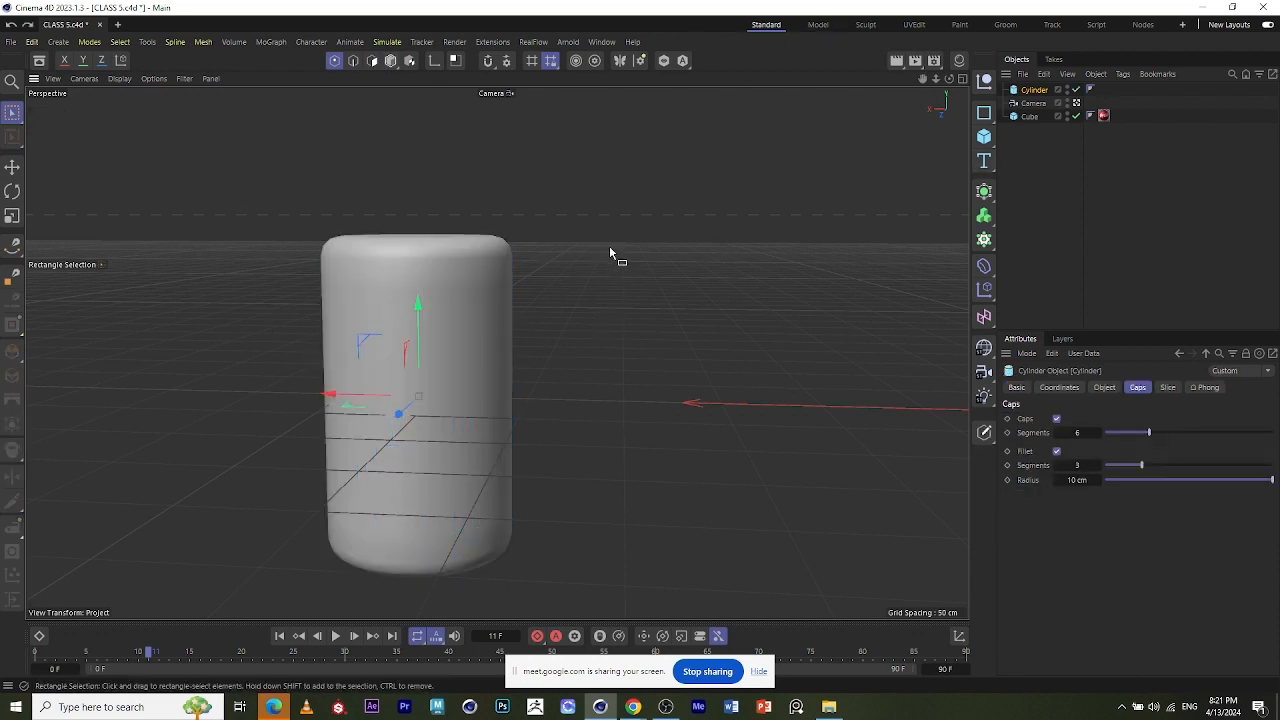
- Display the cylinder in Gouraud Shading (Lines) and examine the mesh around its filleted top cap up close
scroll(609, 252, down, 1)
click(120, 78)
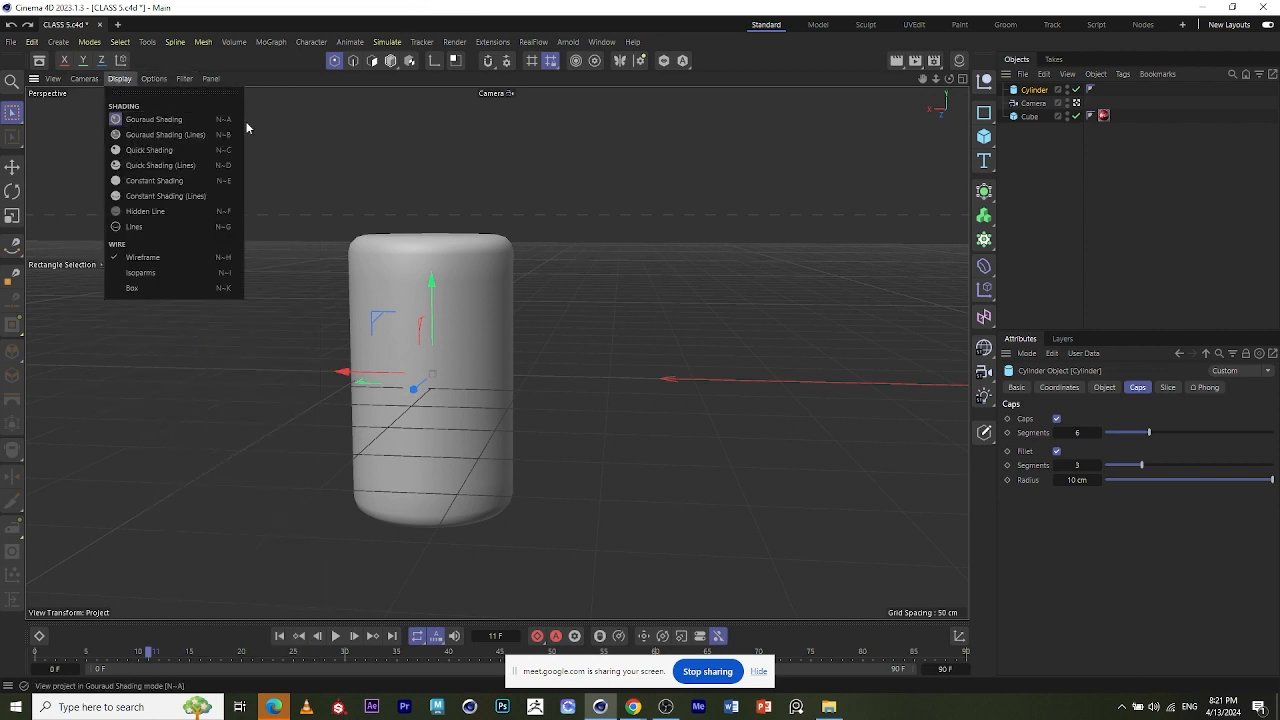
click(158, 136)
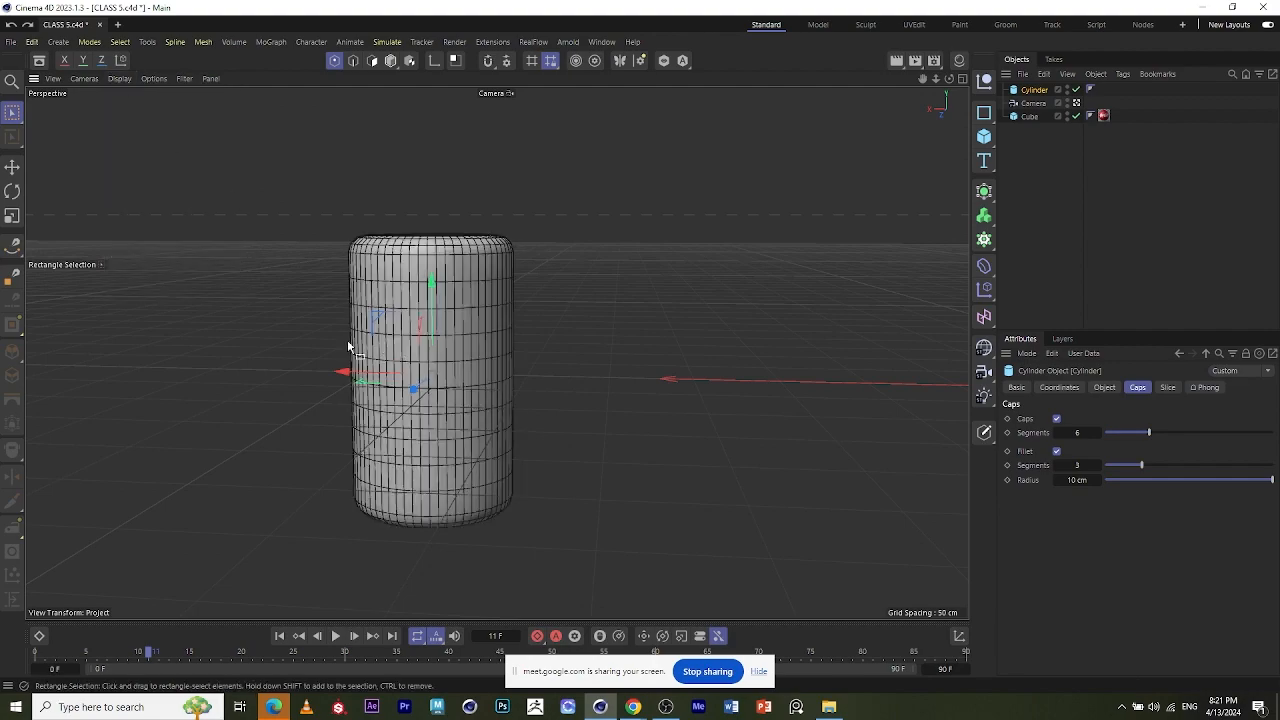
scroll(286, 337, up, 5)
alt+drag(436, 297, 423, 240)
scroll(423, 238, up, 5)
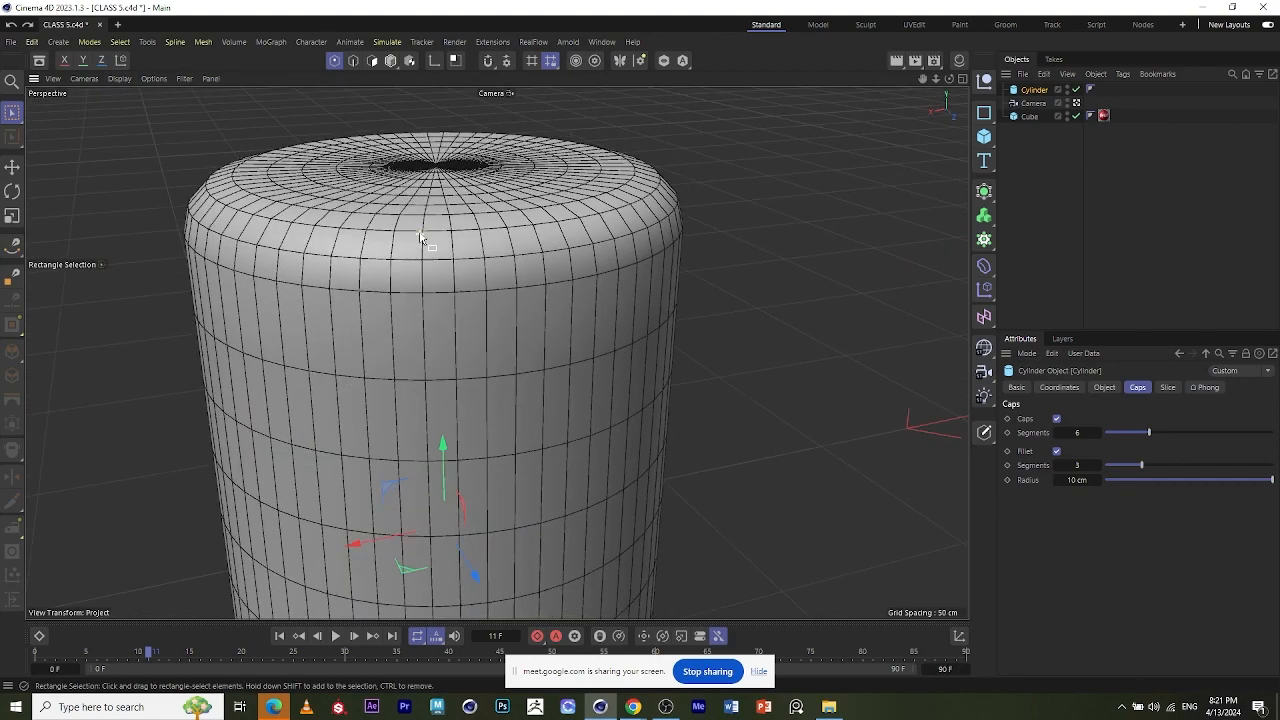
scroll(423, 238, down, 6)
scroll(434, 197, up, 2)
scroll(433, 200, up, 5)
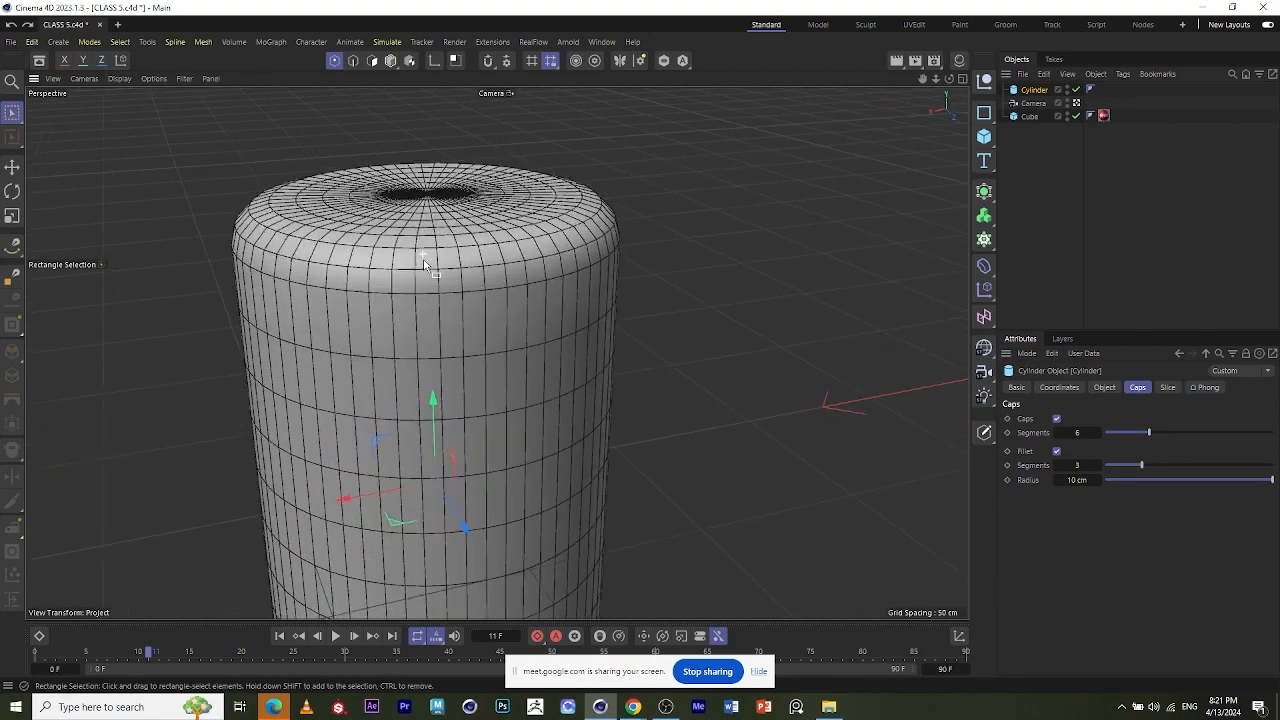
mouse_move(516, 372)
alt+mouse_down()
mouse_move(517, 324)
mouse_move(549, 308)
mouse_move(514, 337)
mouse_move(480, 320)
alt+mouse_up()
- Compare Quick Shading and Quick Shading (Lines) on the cylinder in the perspective view
click(119, 78)
click(148, 155)
scroll(408, 245, down, 3)
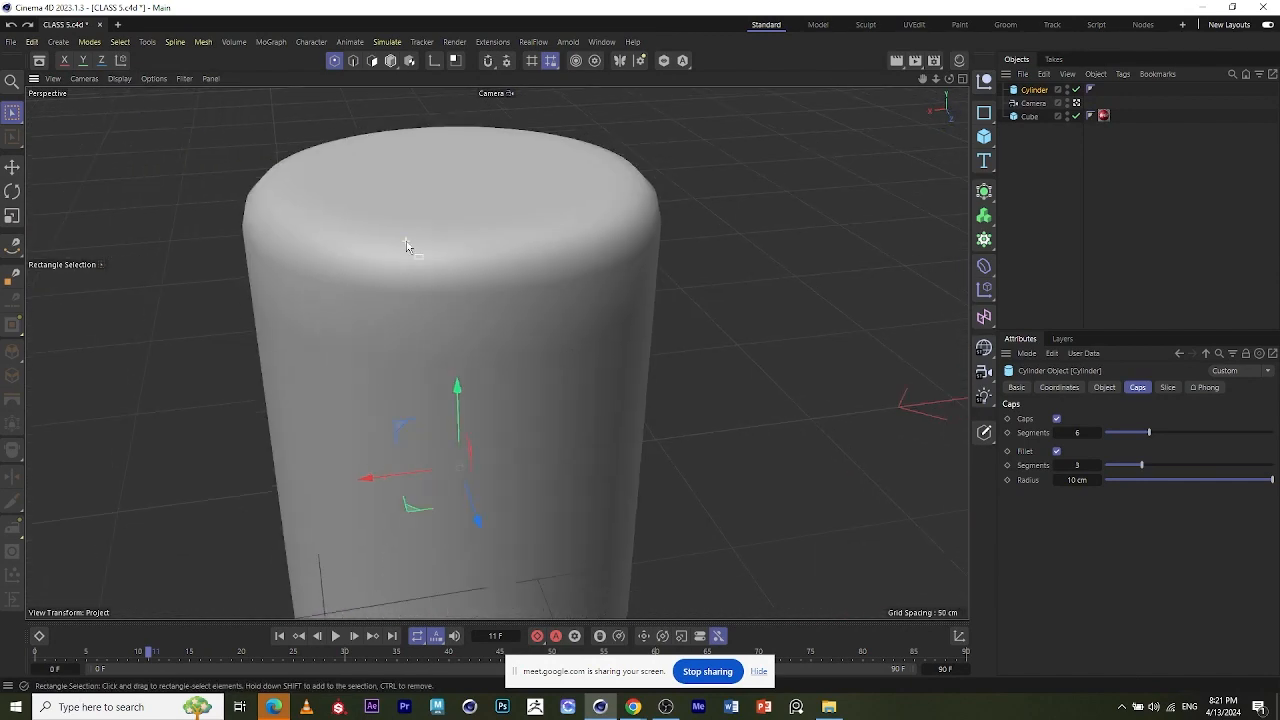
click(118, 79)
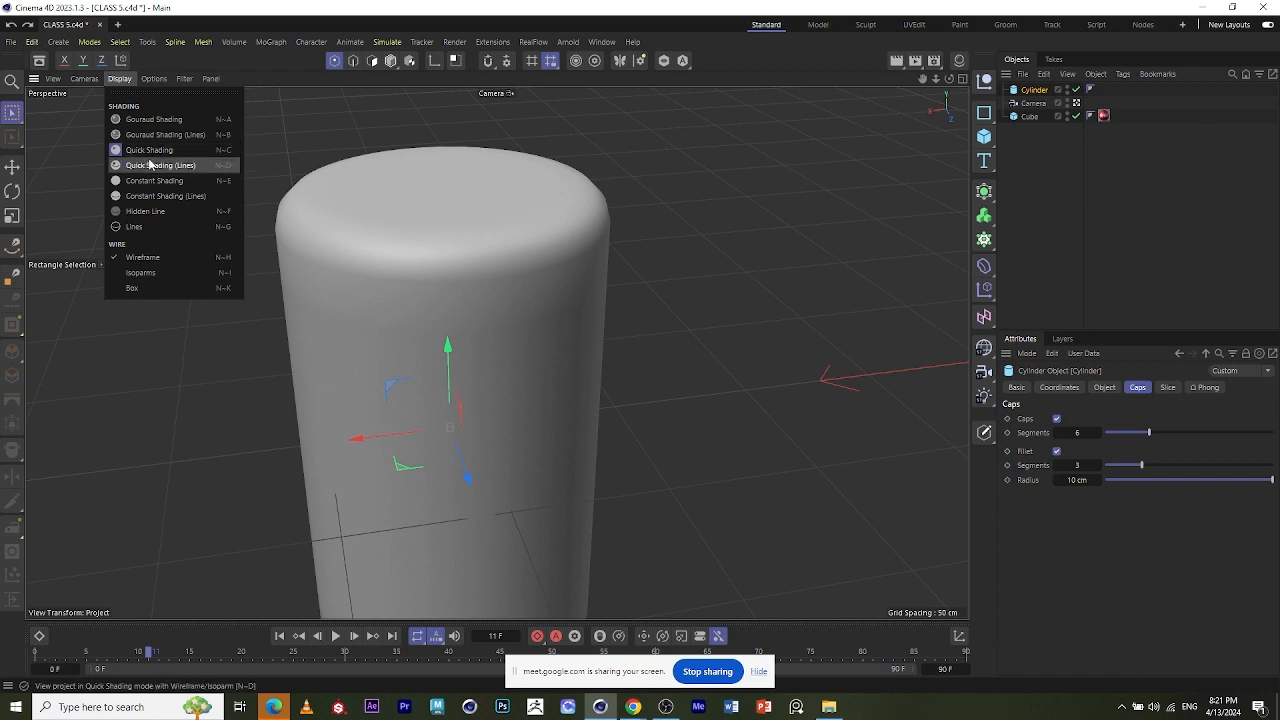
click(149, 166)
- Compare Constant Shading and Lines display on the cylinder, and inspect its see-through wireframe from the side
click(121, 79)
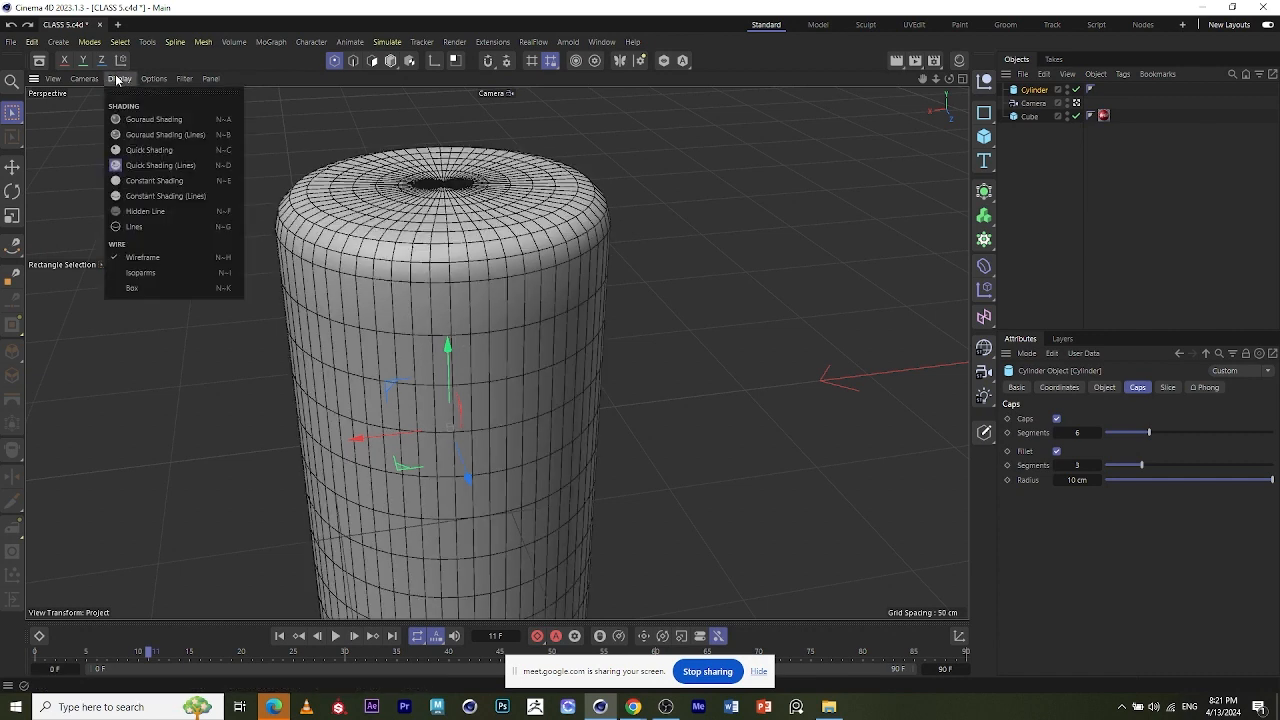
click(151, 182)
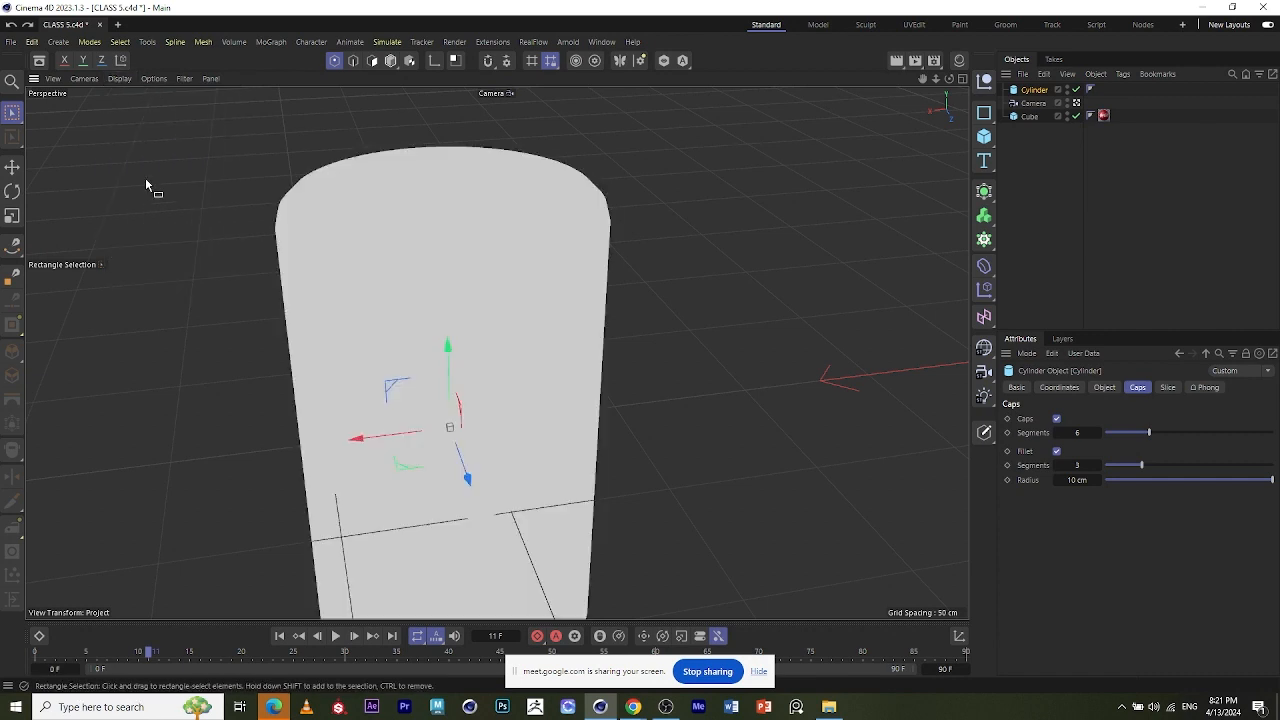
scroll(222, 108, down, 1)
click(120, 79)
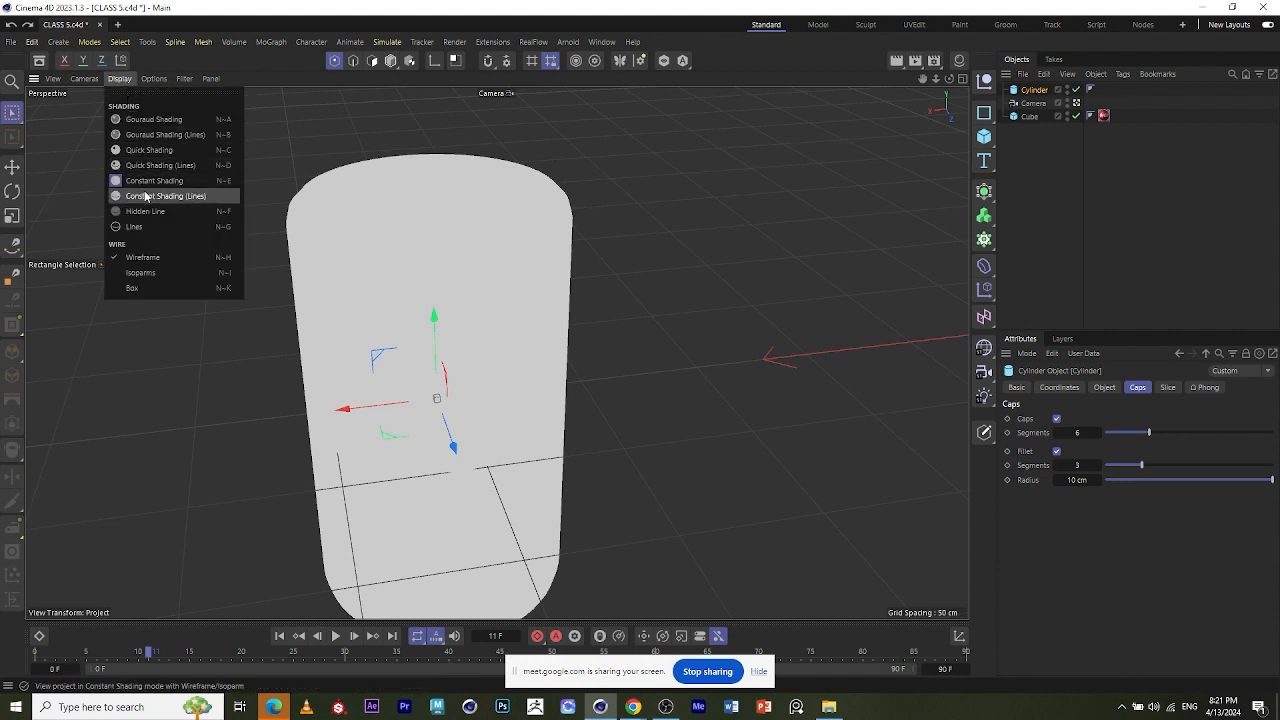
click(192, 228)
scroll(500, 245, up, 6)
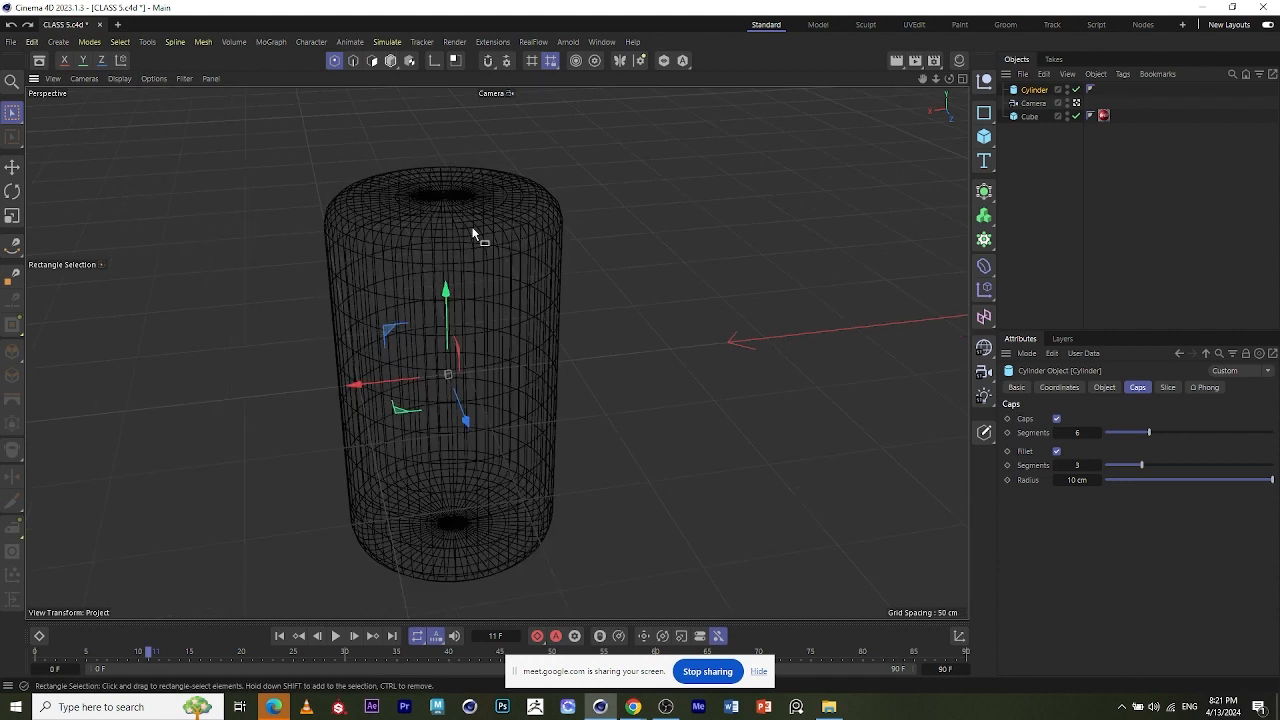
mouse_move(507, 259)
alt+mouse_down()
mouse_move(457, 214)
mouse_move(443, 309)
mouse_move(627, 204)
mouse_move(686, 214)
mouse_move(580, 320)
mouse_move(430, 243)
mouse_move(486, 229)
mouse_move(500, 277)
mouse_move(440, 262)
alt+mouse_up()
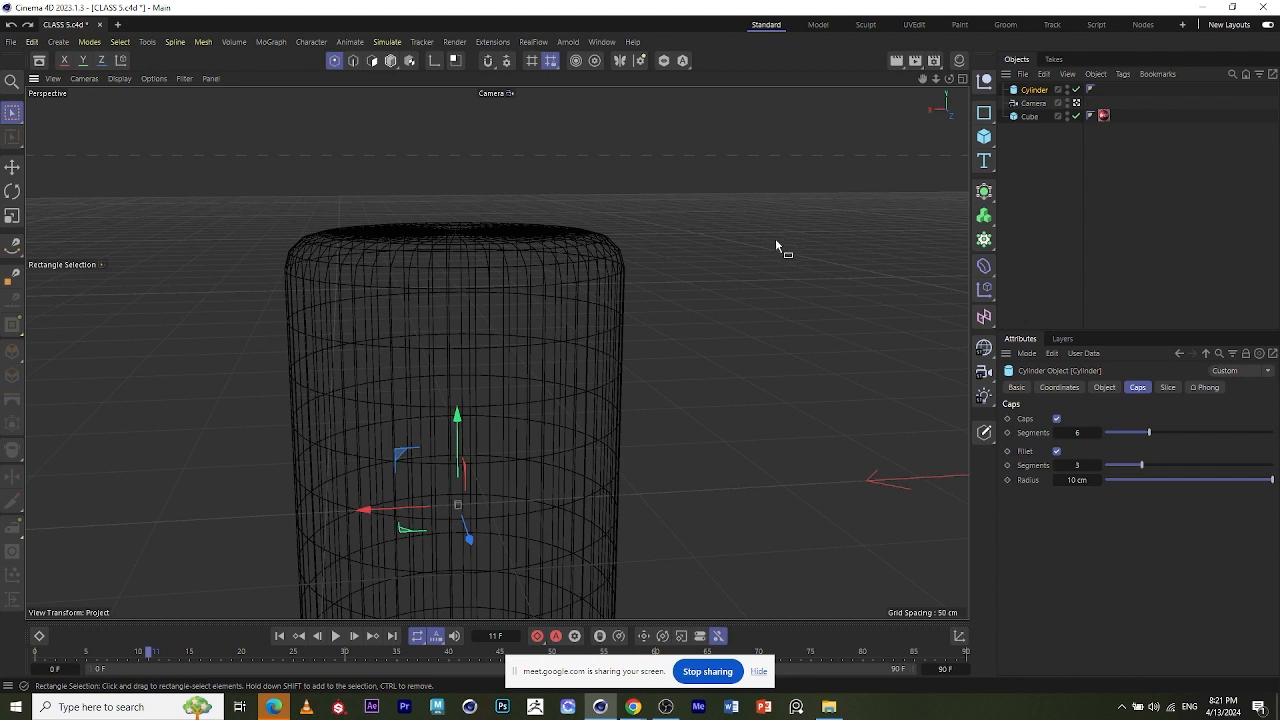
- Switch to the top view, set its display to Lines, and inspect the cylinder's cap wireframe
key(F2)
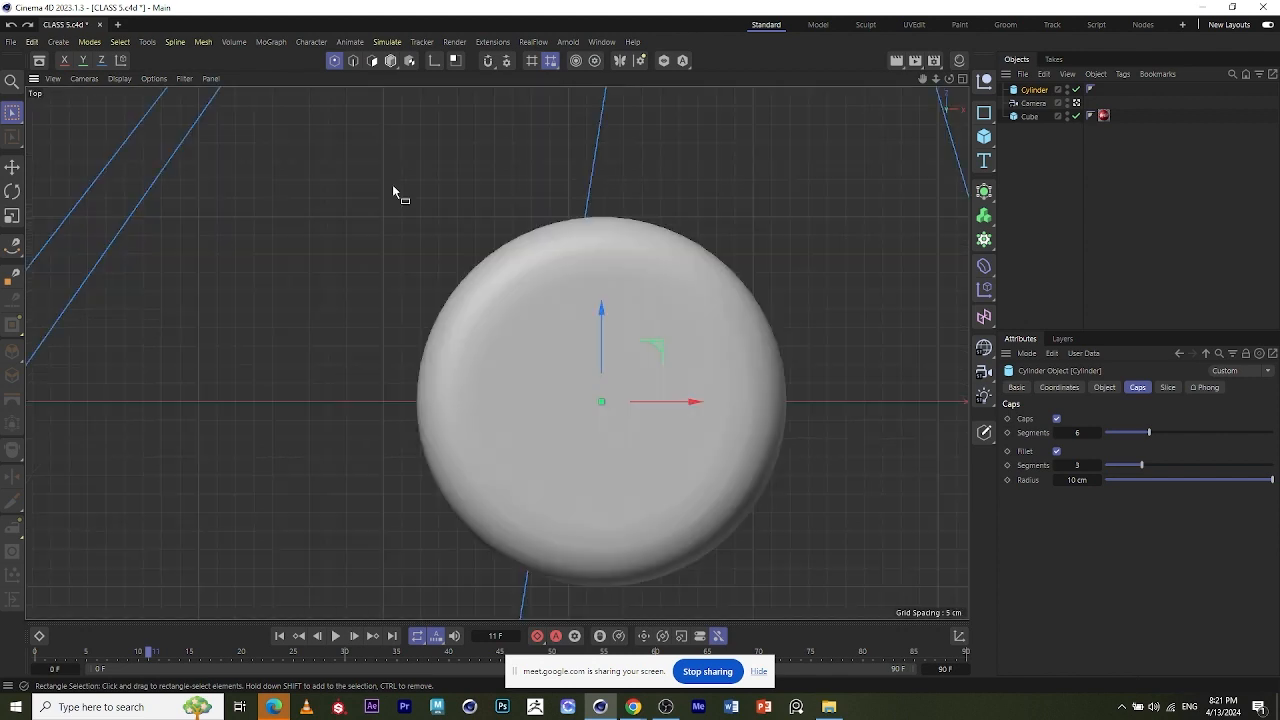
click(118, 79)
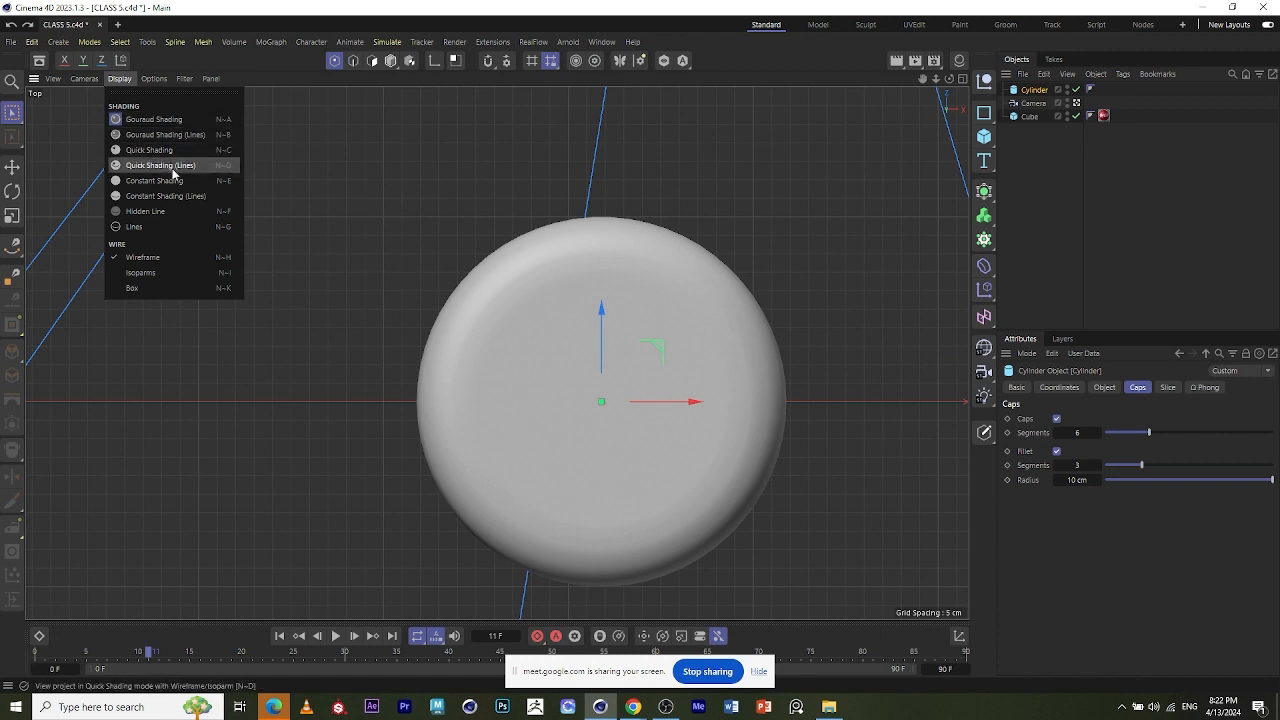
click(163, 228)
scroll(508, 289, down, 3)
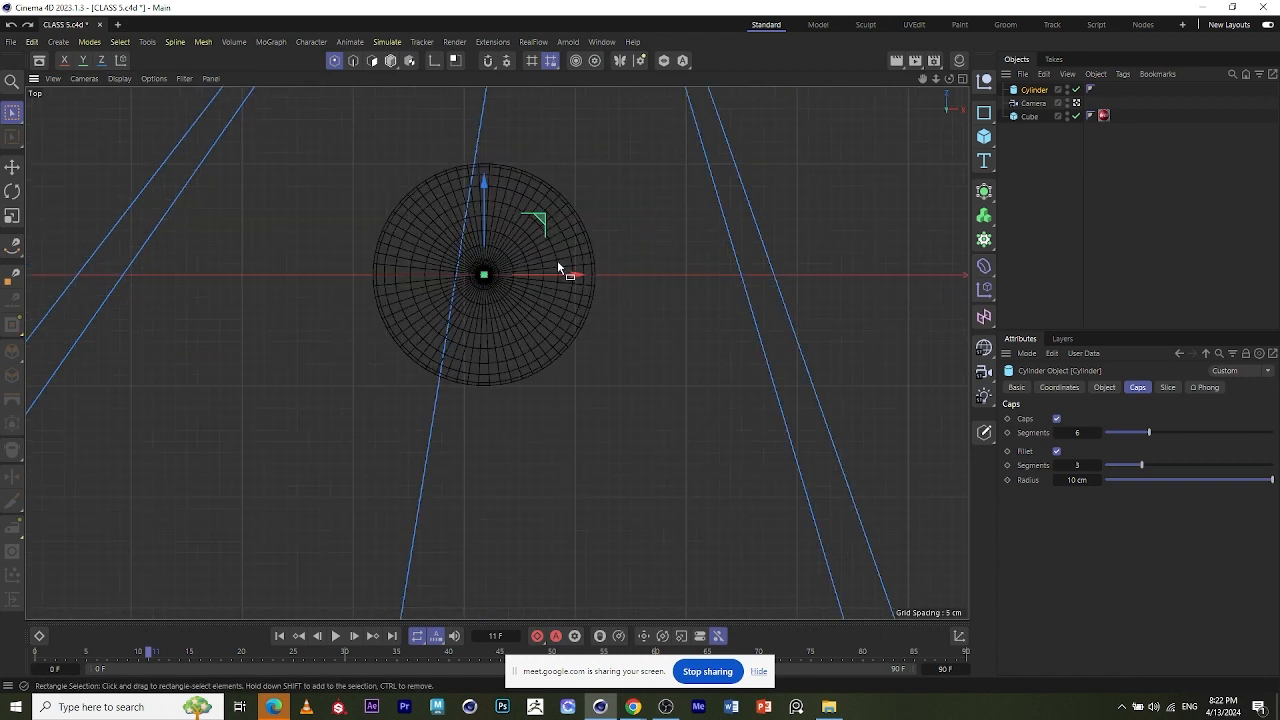
scroll(560, 262, up, 3)
scroll(578, 285, up, 1)
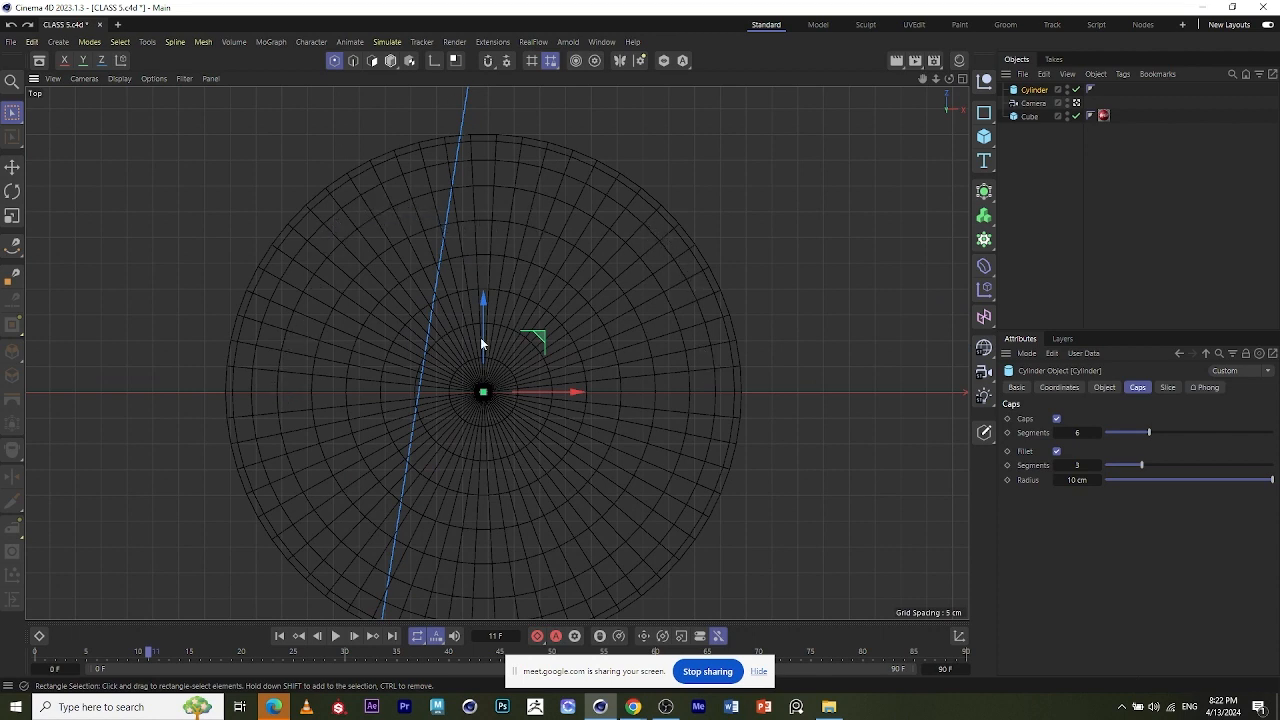
scroll(480, 338, down, 3)
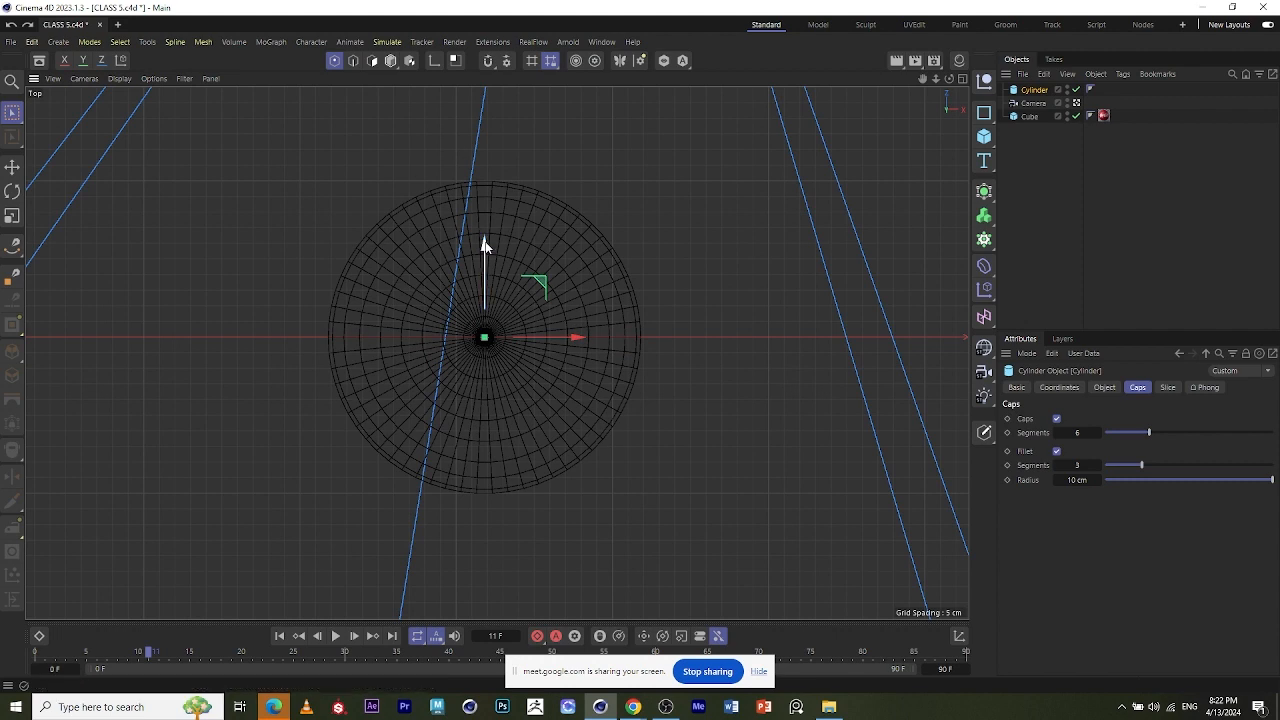
- Return to the perspective view, set its display to Gouraud Shading, and view the cylinder from above
click(52, 81)
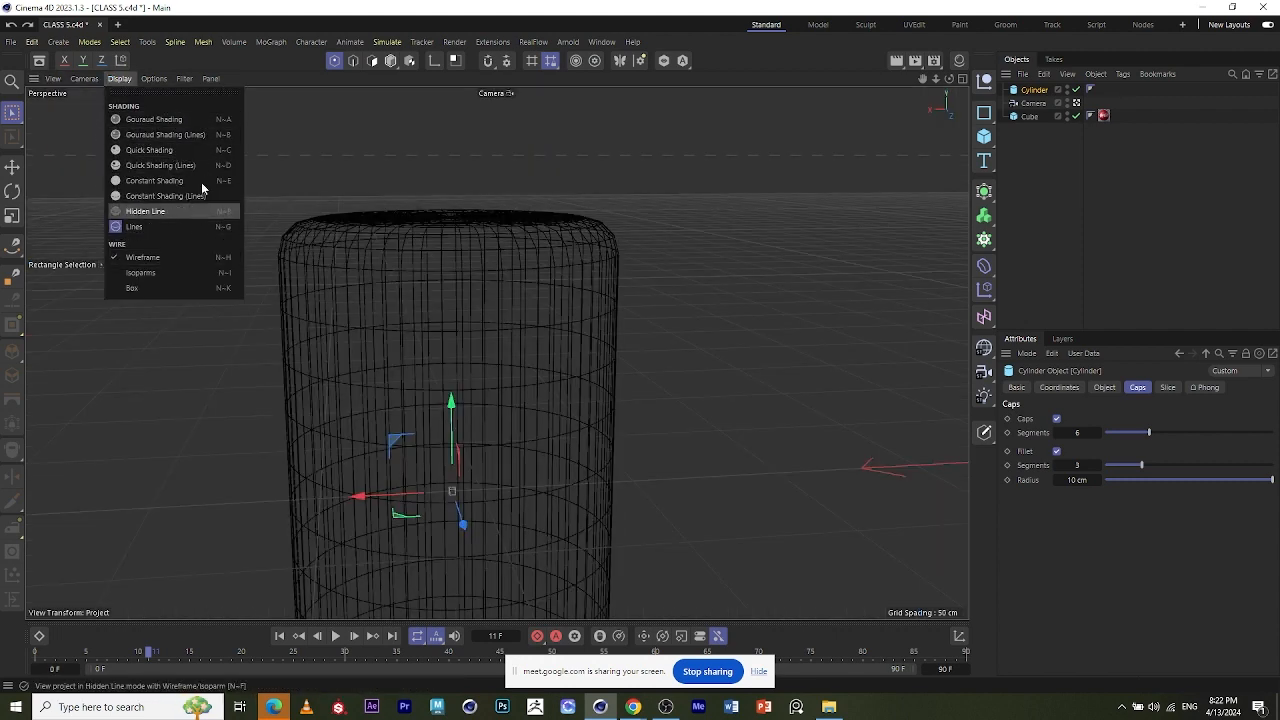
click(204, 120)
scroll(422, 222, down, 2)
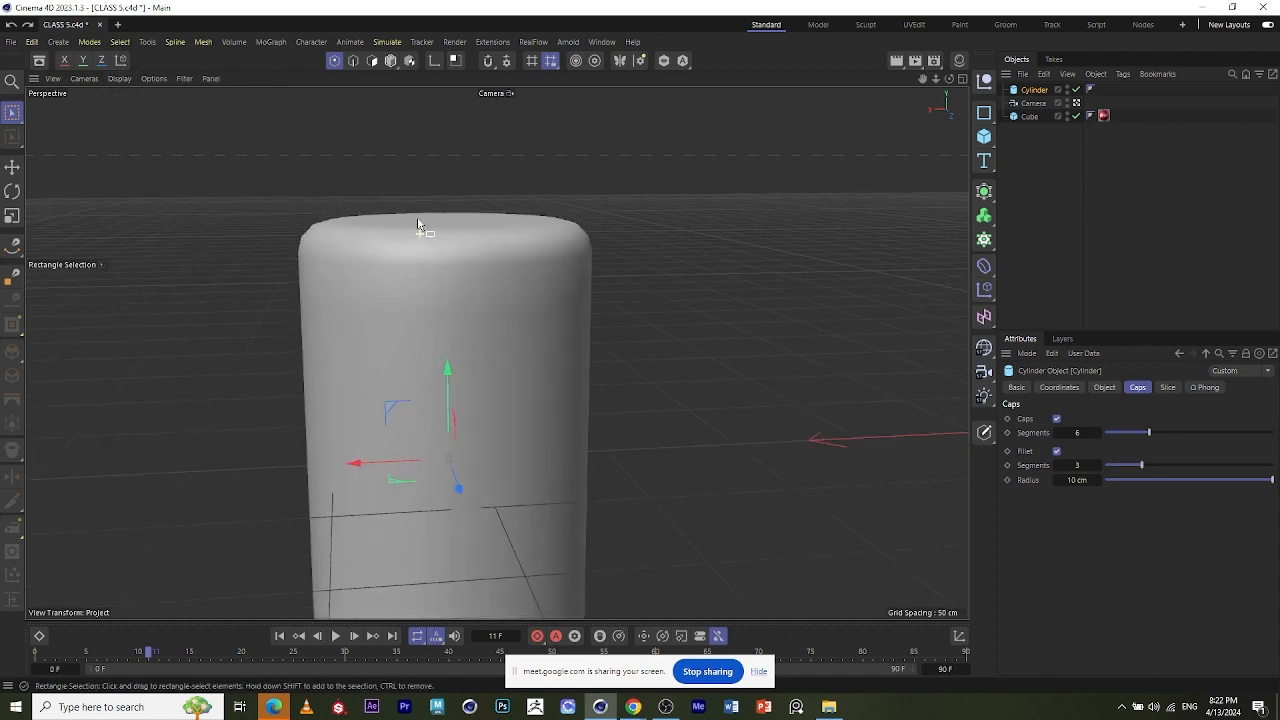
scroll(470, 240, up, 4)
mouse_move(478, 231)
alt+mouse_down()
mouse_move(480, 252)
mouse_move(340, 240)
mouse_move(674, 411)
alt+mouse_up()
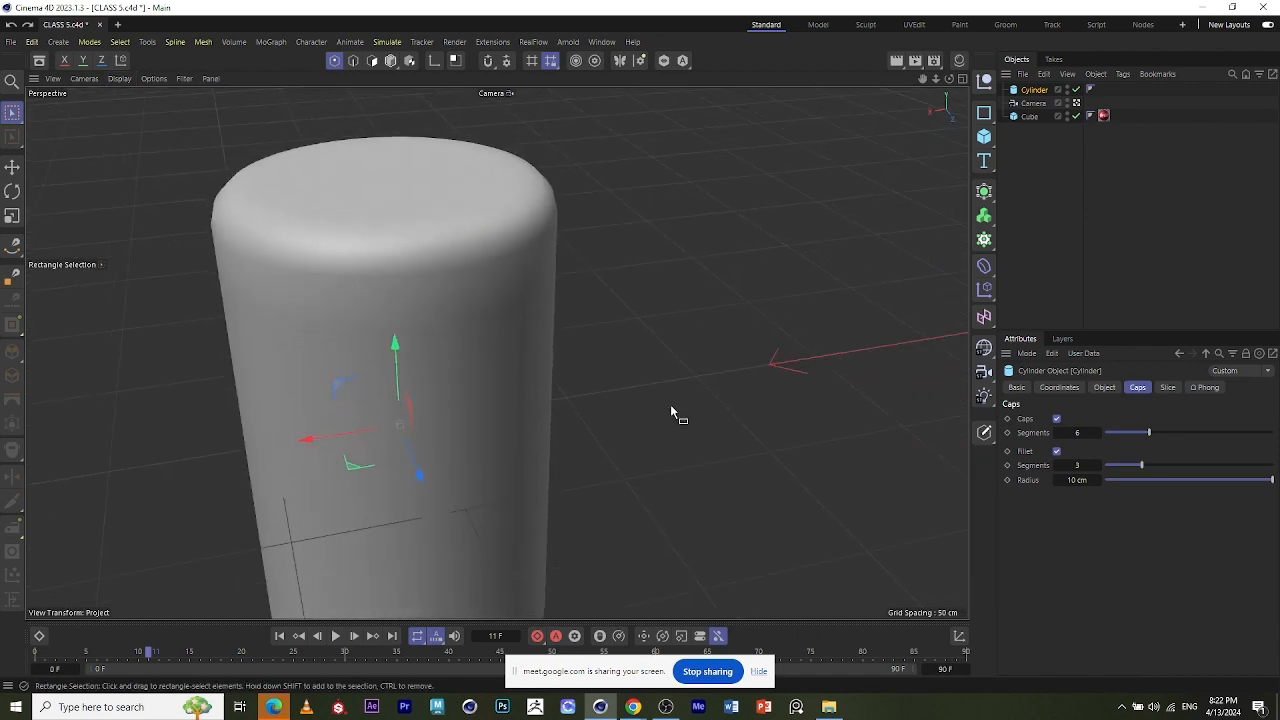